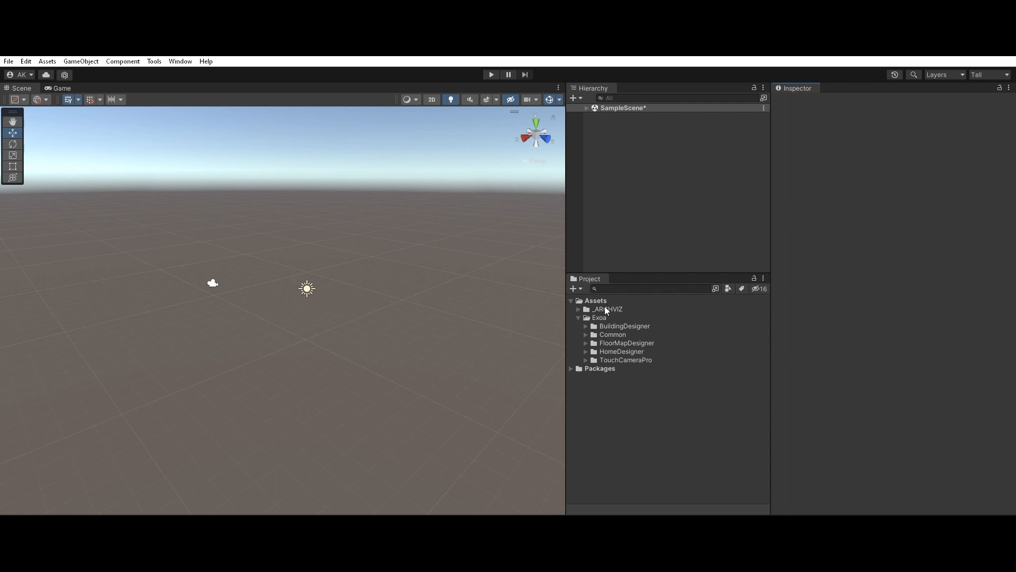
Step: Examine the Exoa plugin folders in the project, including BuildingDesigner and FloorMapDesigner, and expand the _ARCHVIZ folder
{"action": "left_click", "coordinate": [609, 317]}
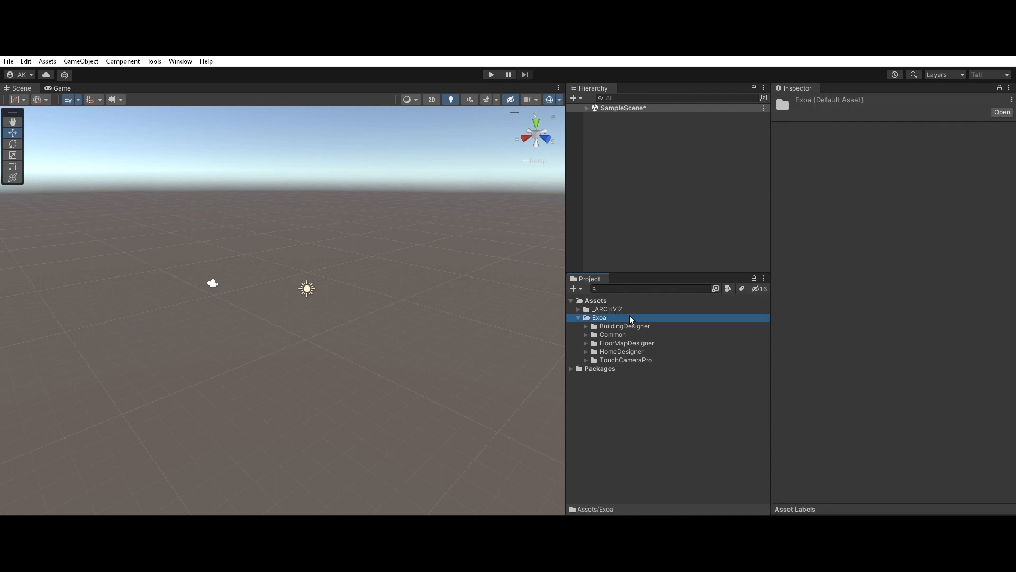
{"action": "left_click", "coordinate": [626, 325]}
{"action": "left_click", "coordinate": [630, 342]}
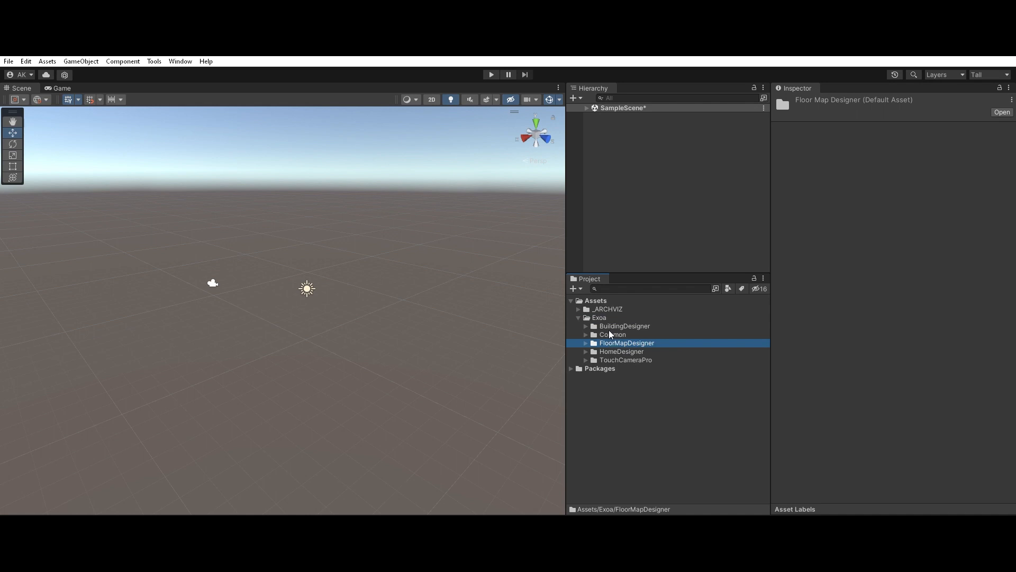
{"action": "left_click", "coordinate": [579, 307]}
{"action": "left_click", "coordinate": [605, 307]}
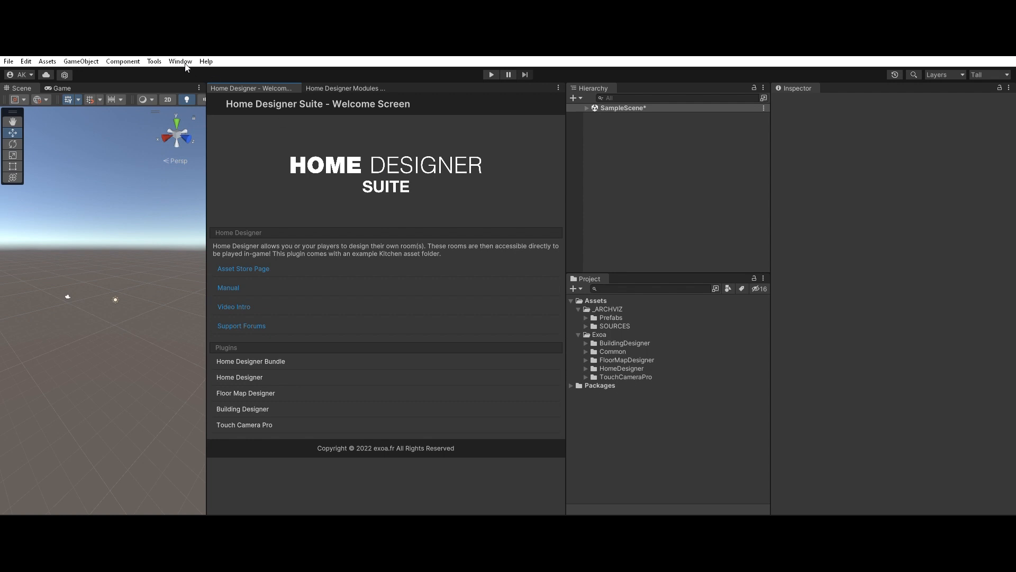
Step: Read the Home Designer Suite welcome screen entries for Building Designer, Touch Camera Pro, Floor Map Designer and Home Designer Bundle
{"action": "left_click", "coordinate": [337, 83]}
{"action": "left_click", "coordinate": [298, 83]}
{"action": "left_click", "coordinate": [273, 387]}
{"action": "left_click", "coordinate": [265, 405]}
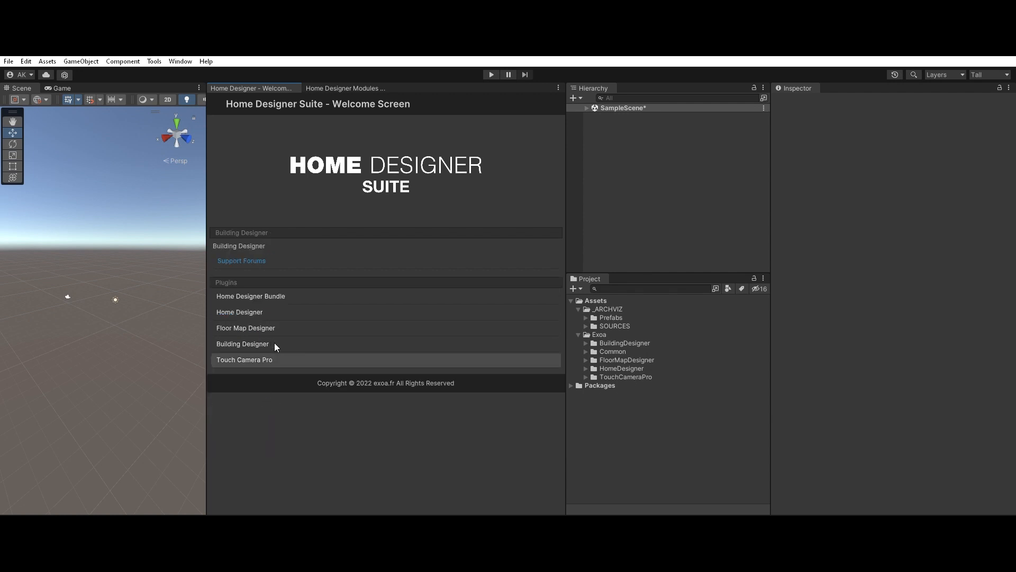
{"action": "left_click", "coordinate": [270, 359]}
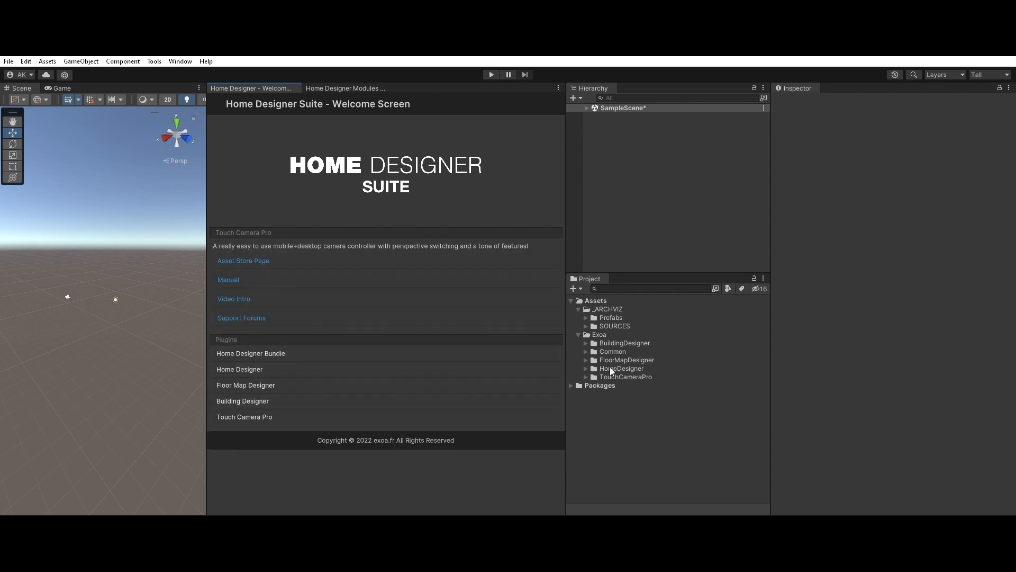
{"action": "left_click", "coordinate": [253, 401]}
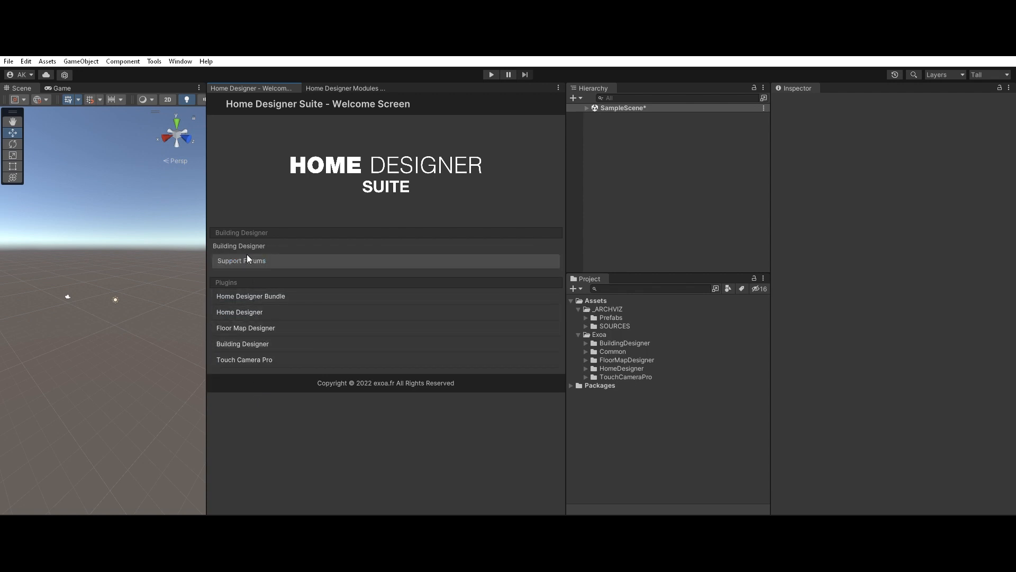
{"action": "left_click", "coordinate": [245, 321]}
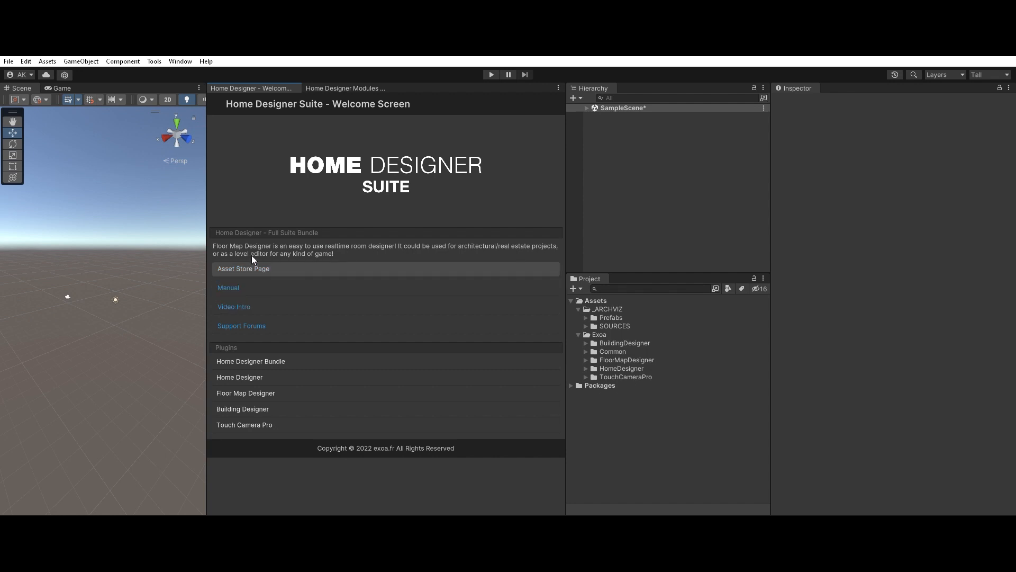
{"action": "left_click", "coordinate": [270, 361]}
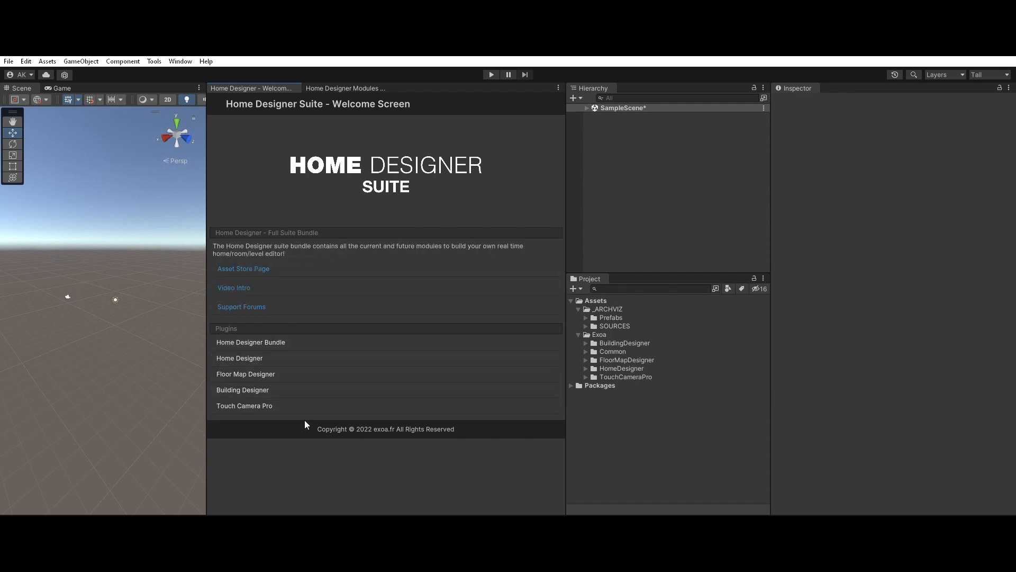
{"action": "left_click_drag", "start_coordinate": [211, 290], "coordinate": [182, 302]}
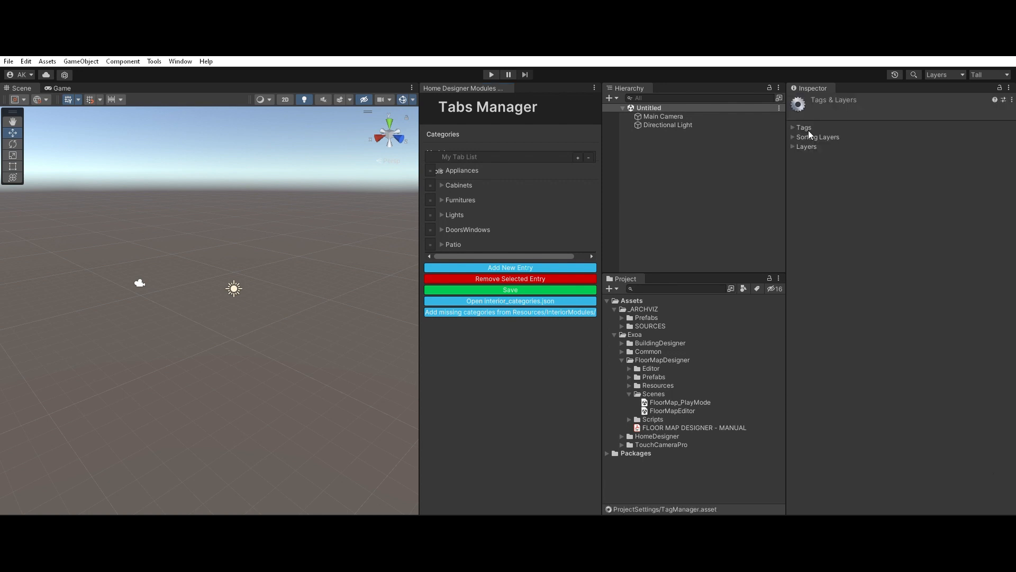
Step: Expand the project's layers list for review and open the build settings
{"action": "left_click", "coordinate": [795, 146]}
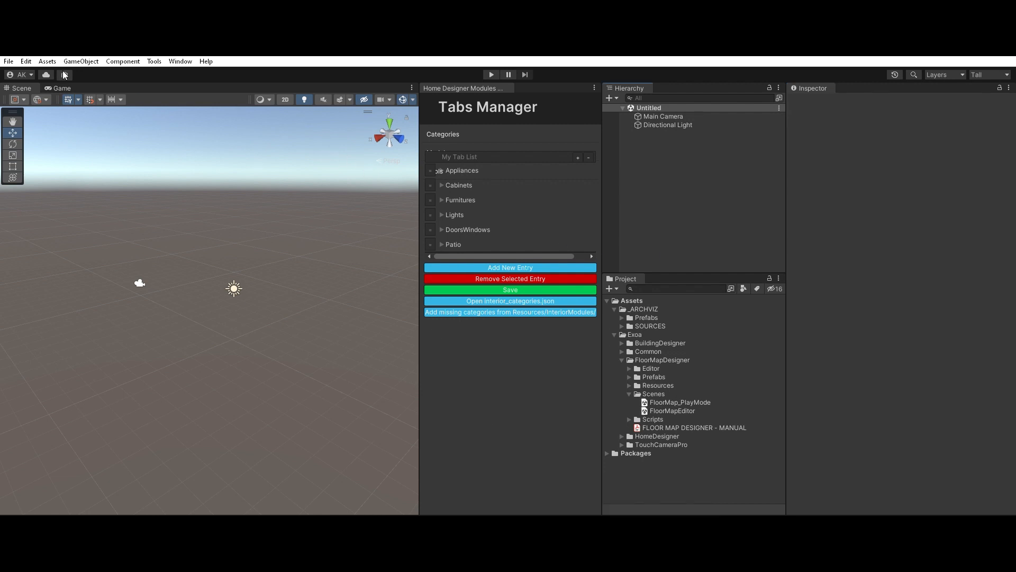
{"action": "key", "text": "ctrl+shift+b"}
Step: Open the FloorMapEditor scene from the FloorMapDesigner Scenes folder and run it in Play mode
{"action": "left_click", "coordinate": [660, 360]}
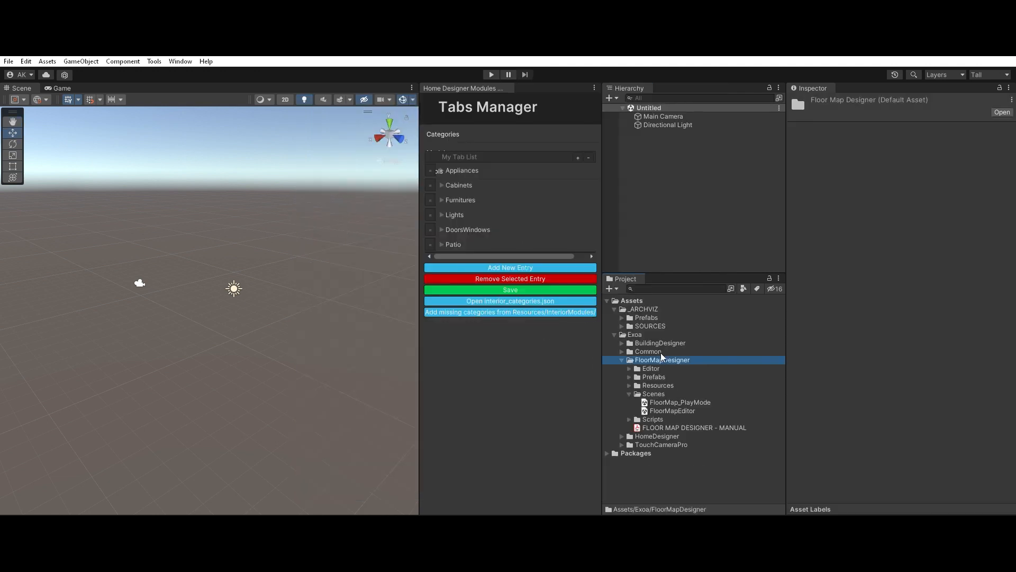
{"action": "left_click", "coordinate": [657, 394]}
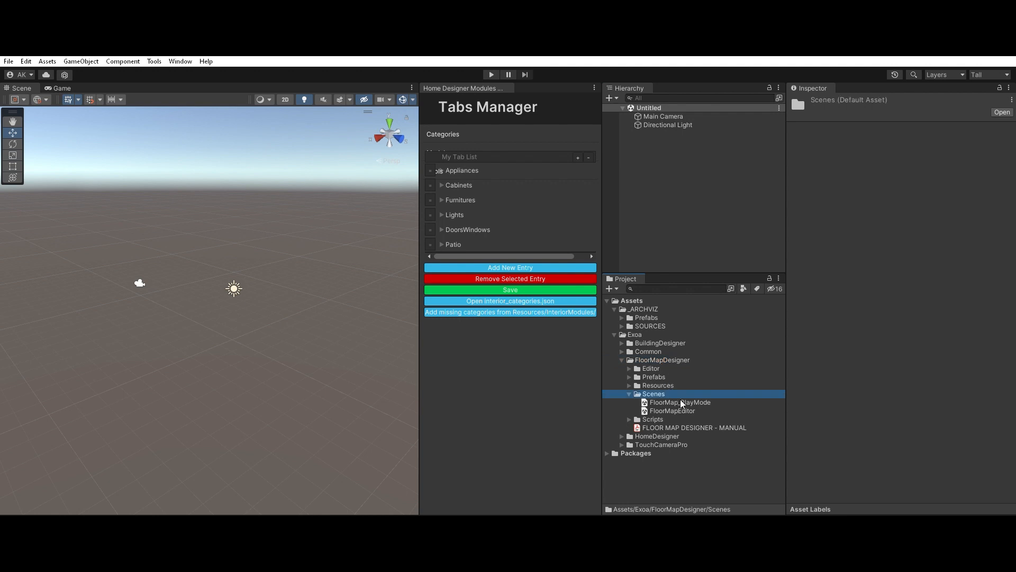
{"action": "double_click", "coordinate": [672, 411]}
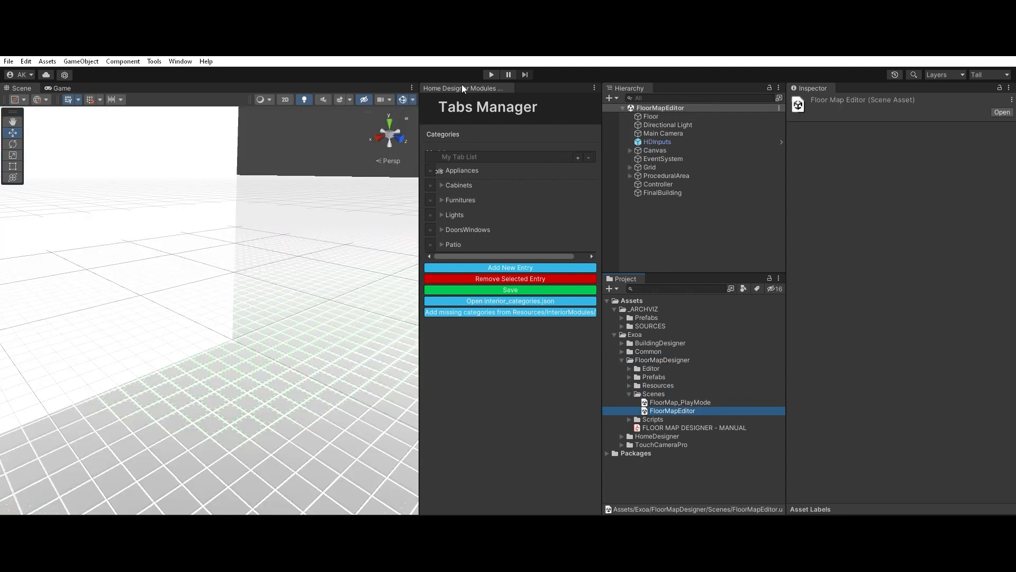
{"action": "left_click", "coordinate": [491, 73]}
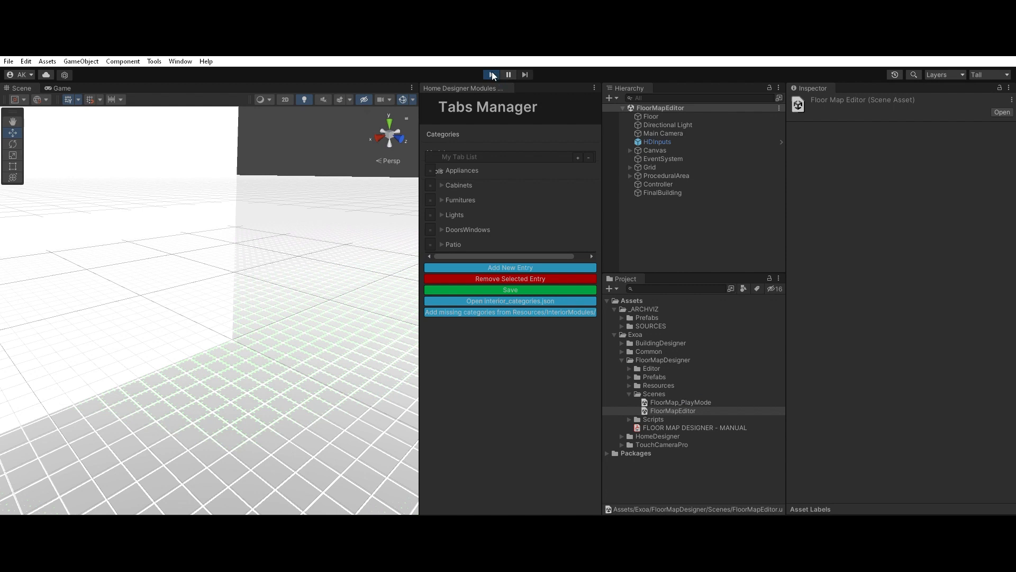
Step: Widen the Game view and examine the empty floor map grid from different camera angles
{"action": "left_click_drag", "start_coordinate": [419, 223], "coordinate": [681, 238]}
{"action": "right_click_drag", "start_coordinate": [378, 234], "coordinate": [361, 261]}
{"action": "mouse_move", "coordinate": [310, 303]}
{"action": "right_mouse_down"}
{"action": "mouse_move", "coordinate": [293, 319]}
{"action": "mouse_move", "coordinate": [313, 250]}
{"action": "right_mouse_up"}
{"action": "key", "text": "space"}
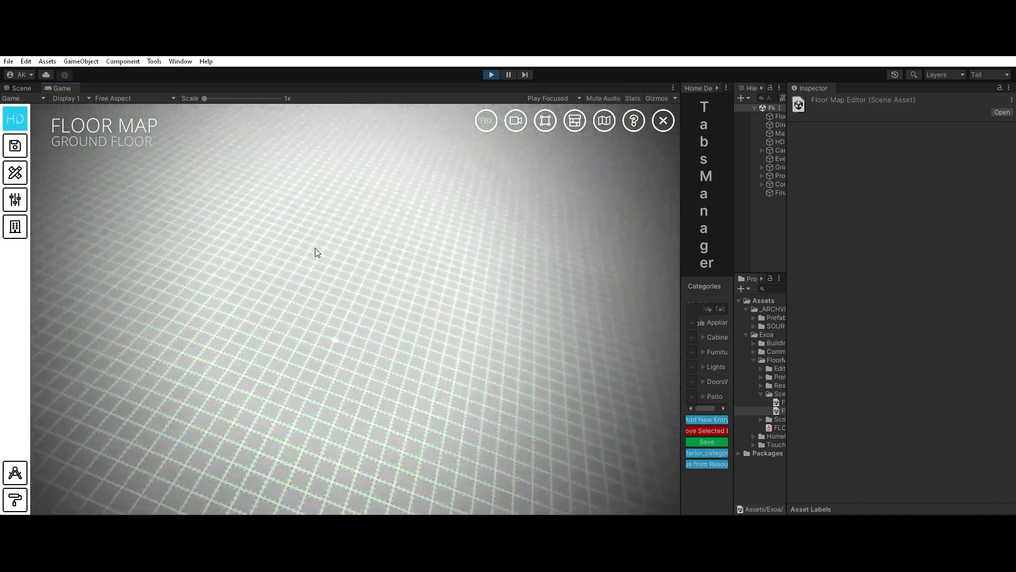
{"action": "right_click_drag", "start_coordinate": [320, 319], "coordinate": [395, 271]}
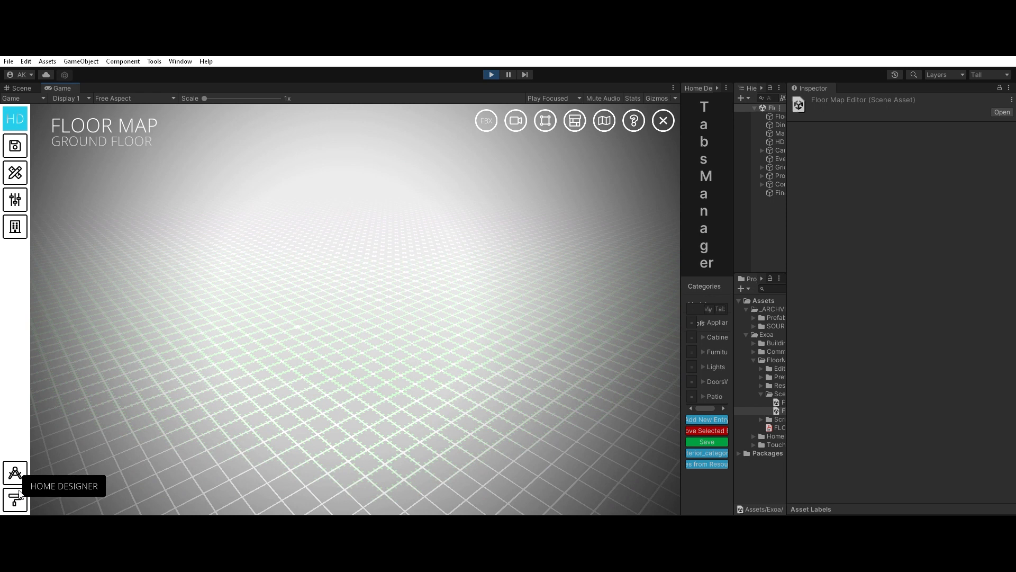
Step: Switch to the Home Designer module and create a new interior project from the LROOM floor map
{"action": "left_click", "coordinate": [21, 494]}
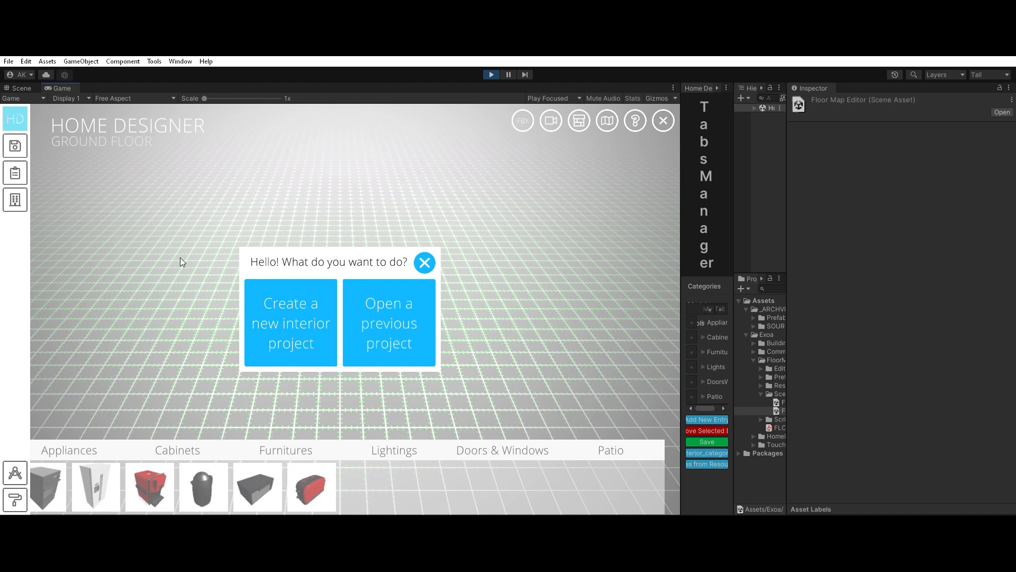
{"action": "left_click", "coordinate": [325, 299]}
{"action": "left_click_drag", "start_coordinate": [332, 335], "coordinate": [302, 333]}
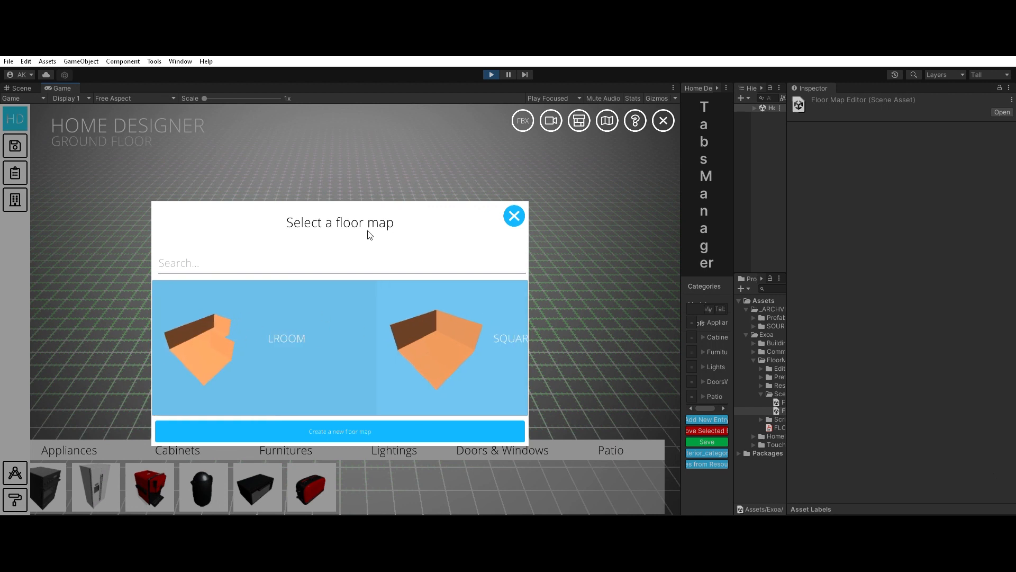
{"action": "left_click_drag", "start_coordinate": [518, 322], "coordinate": [466, 326]}
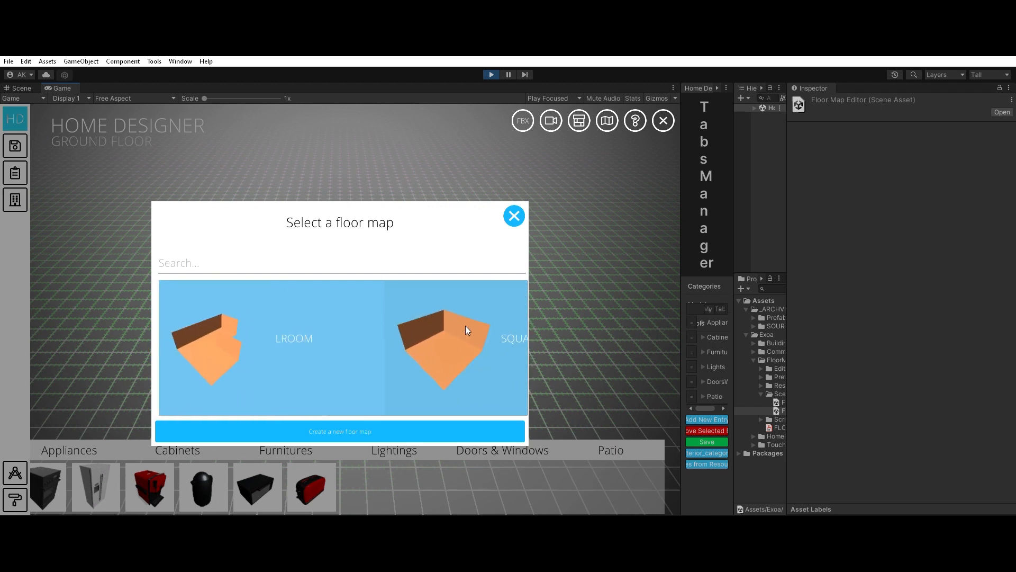
{"action": "left_click", "coordinate": [285, 333]}
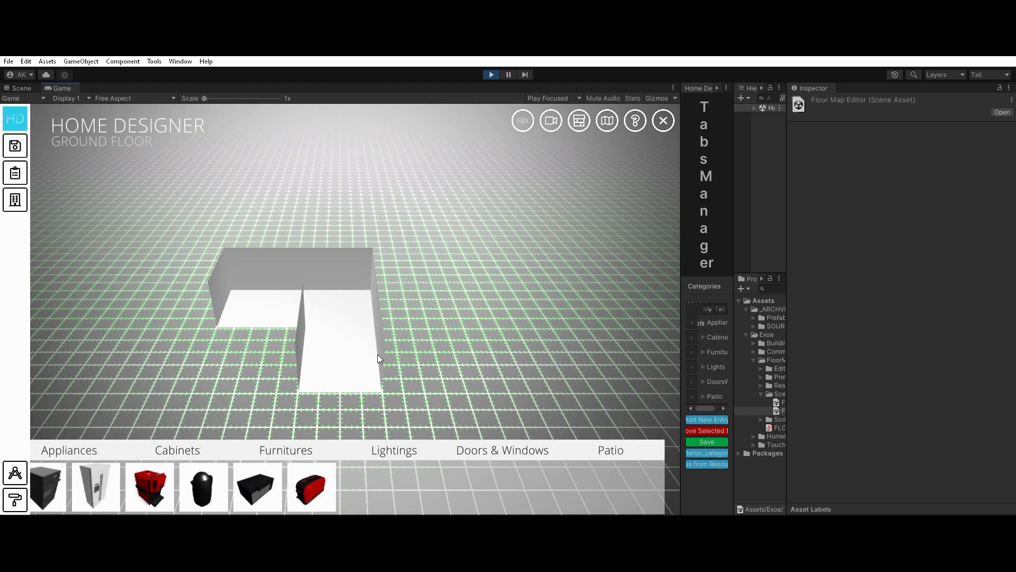
Step: Apply a wood plank material to the room's floor and the dark material to the back interior wall
{"action": "left_click", "coordinate": [354, 340]}
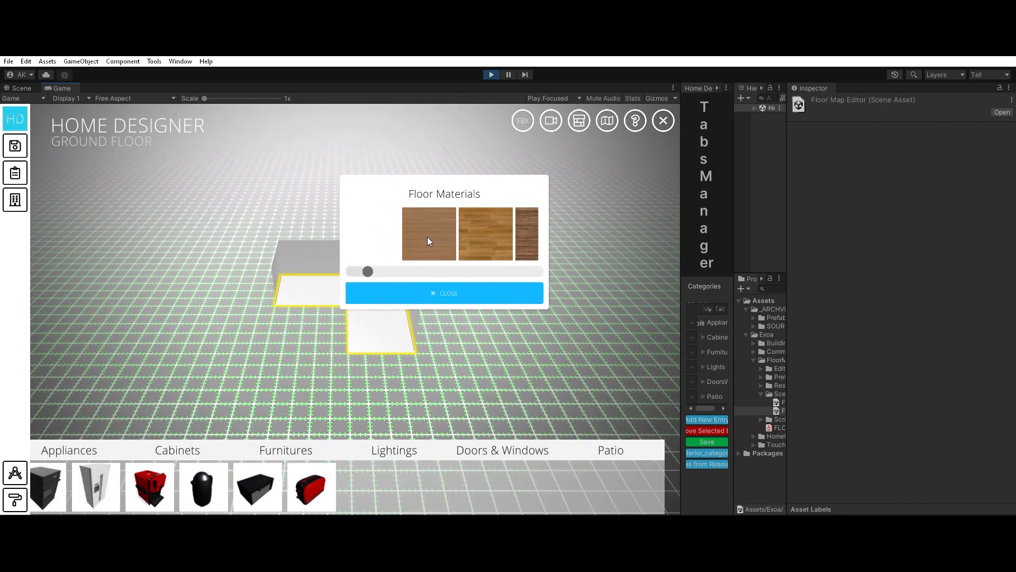
{"action": "left_click", "coordinate": [427, 236]}
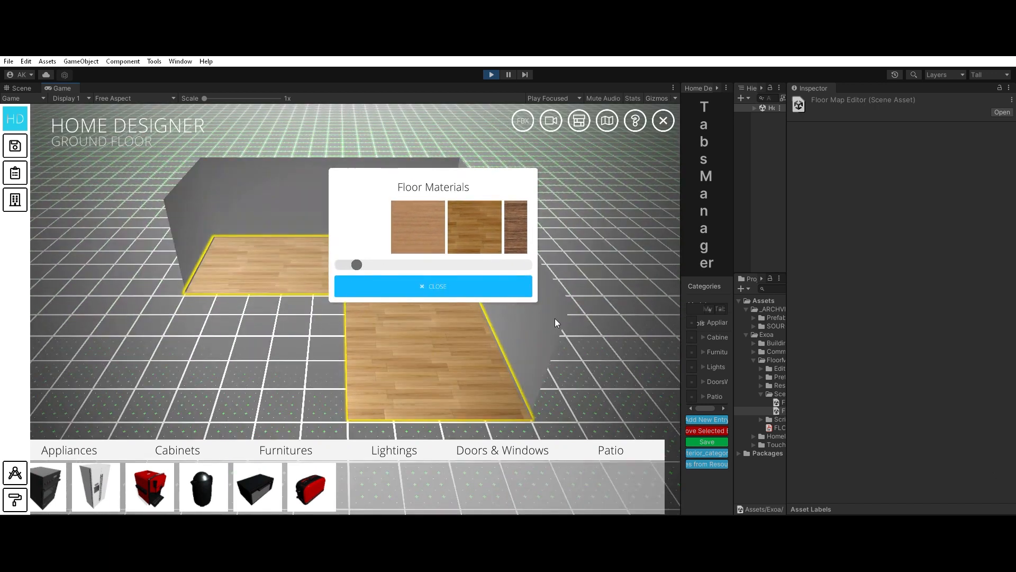
{"action": "left_click", "coordinate": [291, 216]}
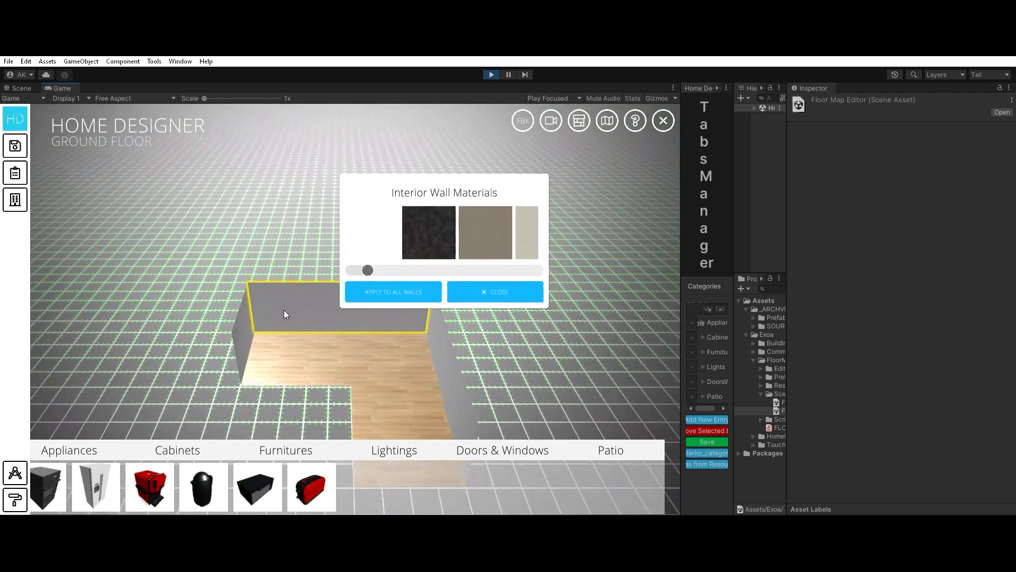
{"action": "left_click", "coordinate": [458, 236]}
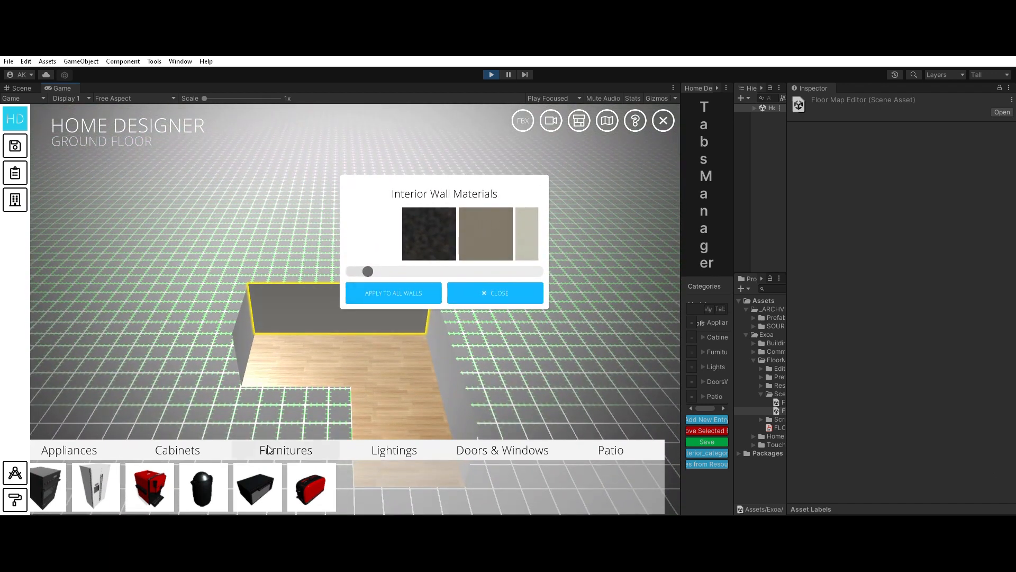
Step: Place the Appliance2 refrigerator against the dark back wall and check its placement from several angles
{"action": "left_click_drag", "start_coordinate": [95, 487], "coordinate": [309, 310]}
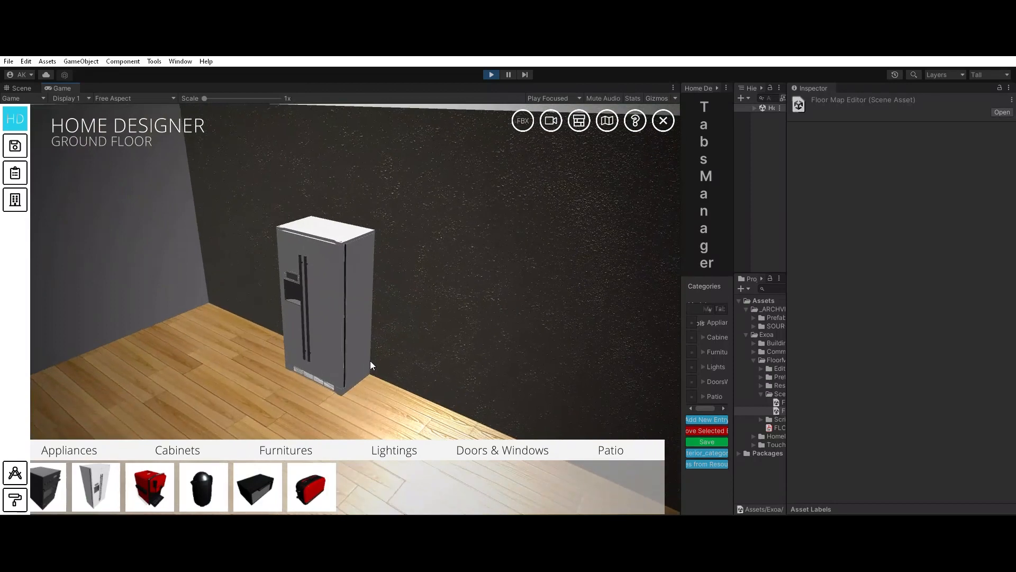
{"action": "right_click_drag", "start_coordinate": [370, 361], "coordinate": [494, 379]}
{"action": "left_click_drag", "start_coordinate": [523, 365], "coordinate": [313, 326]}
{"action": "scroll", "coordinate": [313, 326], "scroll_direction": "down", "scroll_amount": 3}
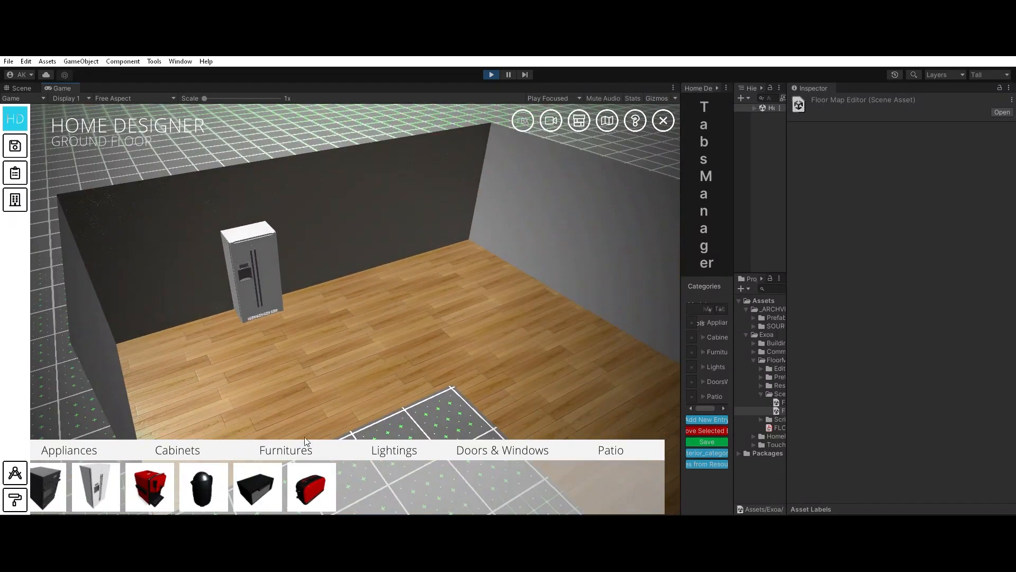
{"action": "scroll", "coordinate": [468, 324], "scroll_direction": "down", "scroll_amount": 3}
{"action": "right_click_drag", "start_coordinate": [482, 326], "coordinate": [433, 314]}
{"action": "mouse_move", "coordinate": [501, 325]}
{"action": "right_mouse_down"}
{"action": "mouse_move", "coordinate": [364, 310]}
{"action": "mouse_move", "coordinate": [520, 327]}
{"action": "right_mouse_up"}
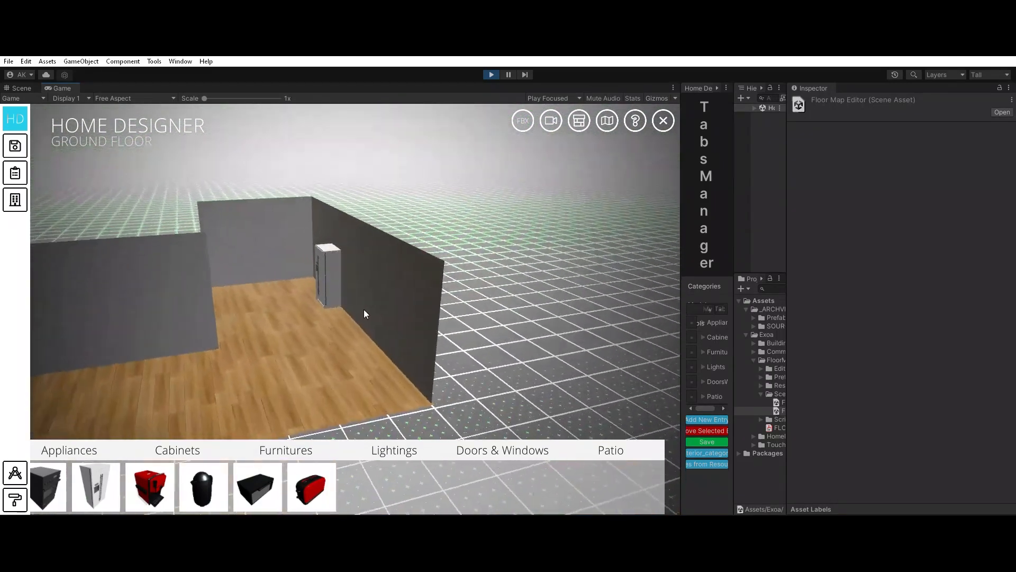
Step: Open the interior wall material options for the back wall behind the refrigerator
{"action": "left_click", "coordinate": [418, 261]}
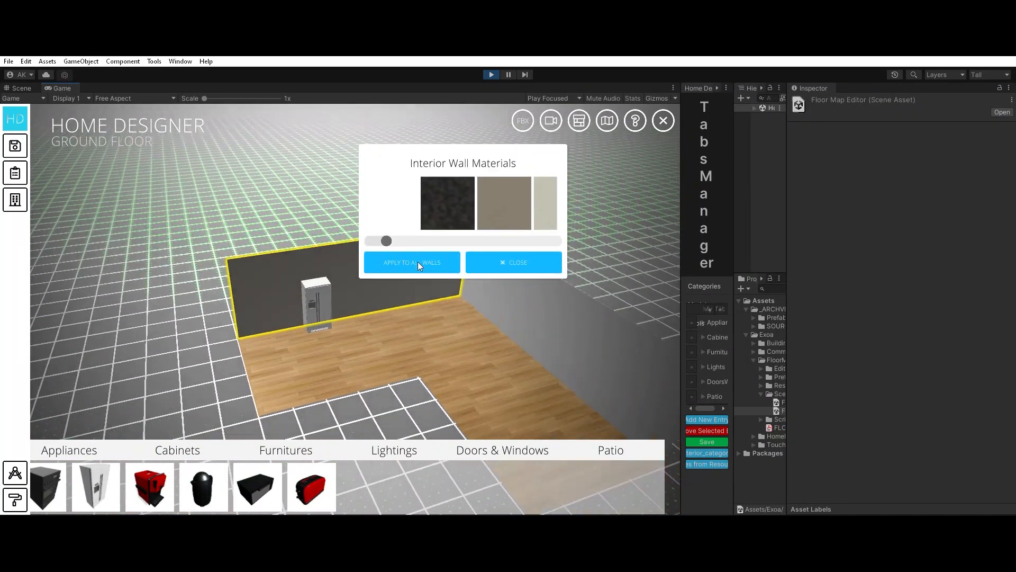
{"action": "scroll", "coordinate": [312, 348], "scroll_direction": "up", "scroll_amount": 5}
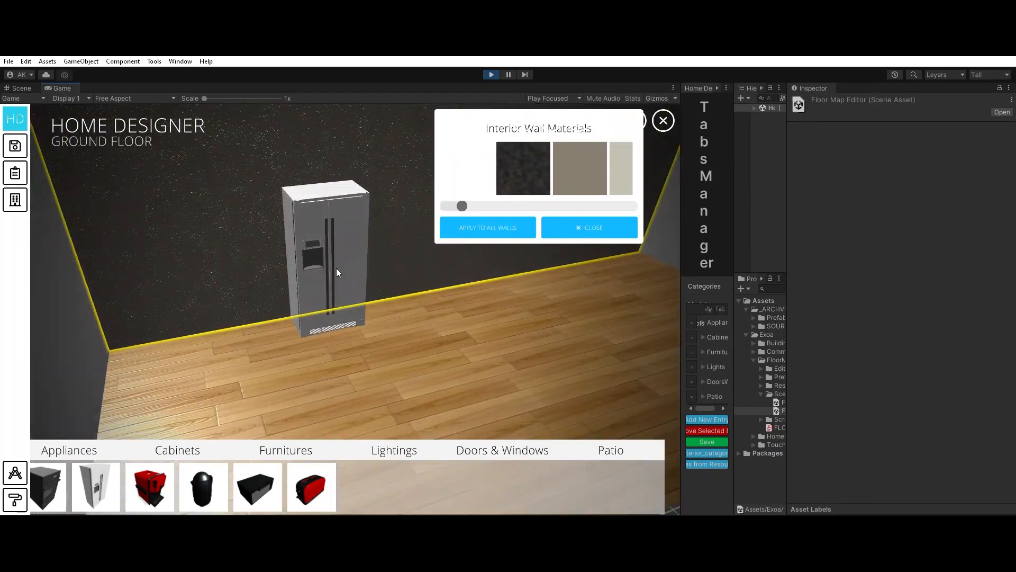
{"action": "left_click", "coordinate": [337, 270]}
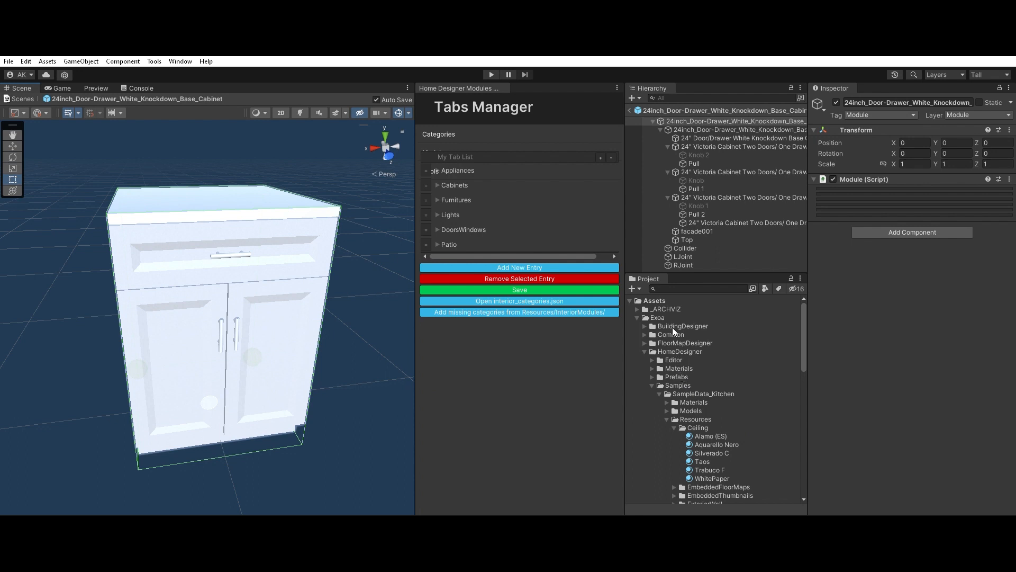
Step: Locate the Resources folder inside HomeDesigner/Samples/SampleData_Kitchen and select it
{"action": "left_click", "coordinate": [679, 352]}
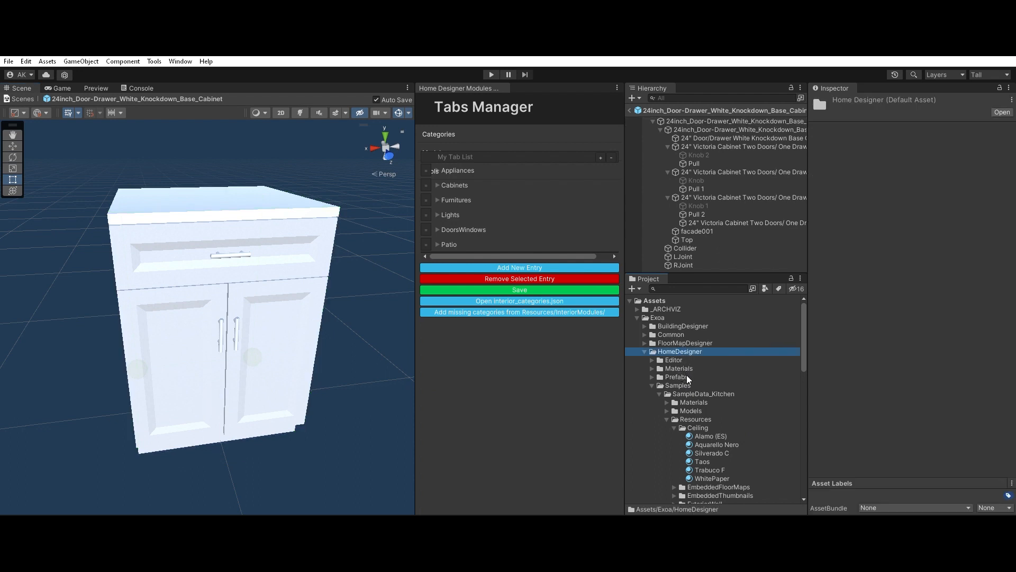
{"action": "left_click", "coordinate": [687, 385]}
{"action": "left_click", "coordinate": [697, 393]}
{"action": "left_click", "coordinate": [701, 418]}
Step: Collapse the expanded subfolders of the kitchen sample's Resources folder, from Ceiling down to Wall
{"action": "left_click", "coordinate": [674, 427]}
{"action": "left_click", "coordinate": [675, 436]}
{"action": "left_click", "coordinate": [674, 436]}
{"action": "left_click", "coordinate": [674, 445]}
{"action": "left_click", "coordinate": [675, 445]}
{"action": "left_click", "coordinate": [675, 470]}
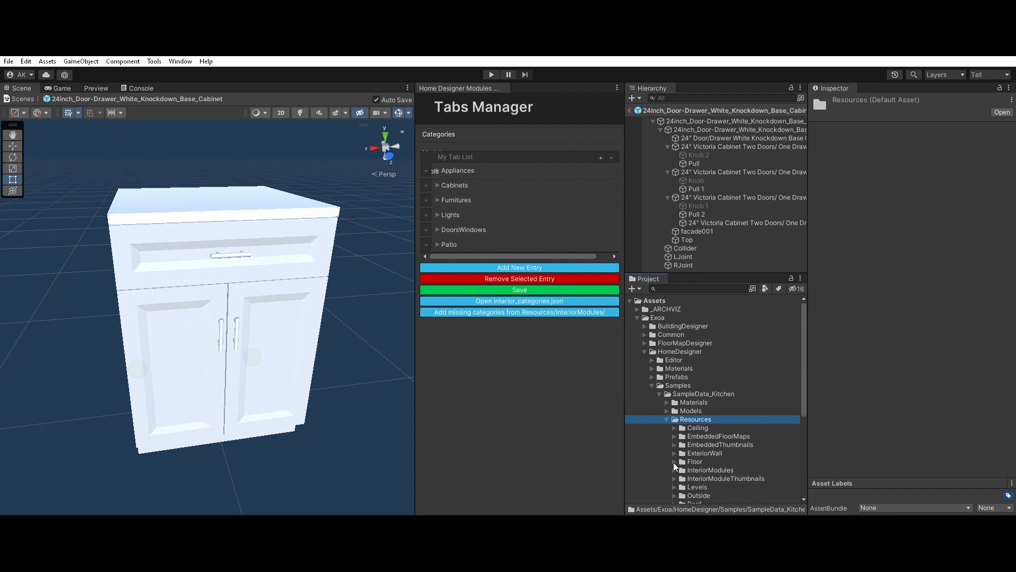
{"action": "scroll", "coordinate": [675, 492], "scroll_direction": "down", "scroll_amount": 3}
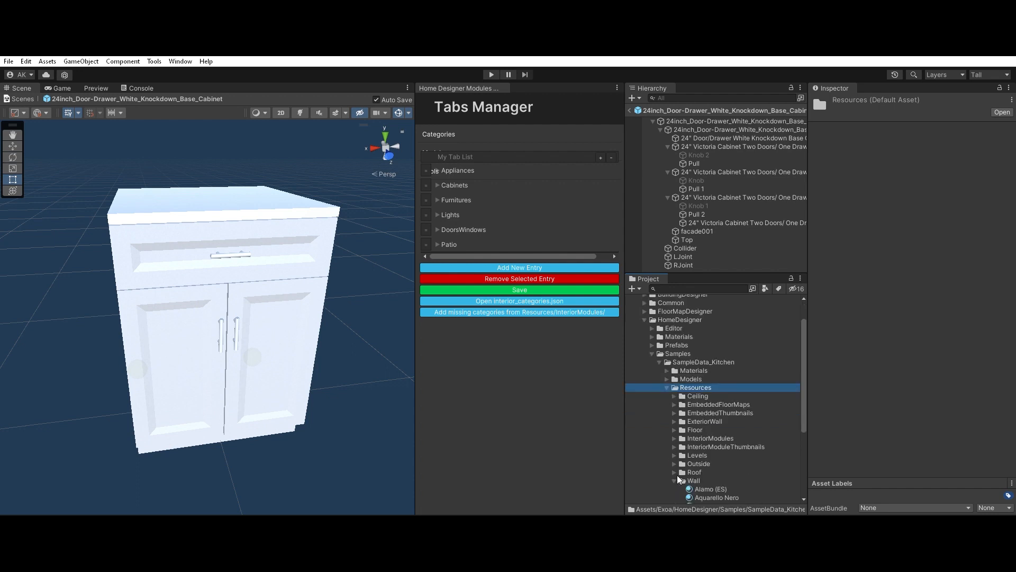
{"action": "left_click", "coordinate": [691, 479]}
{"action": "scroll", "coordinate": [706, 468], "scroll_direction": "down", "scroll_amount": 3}
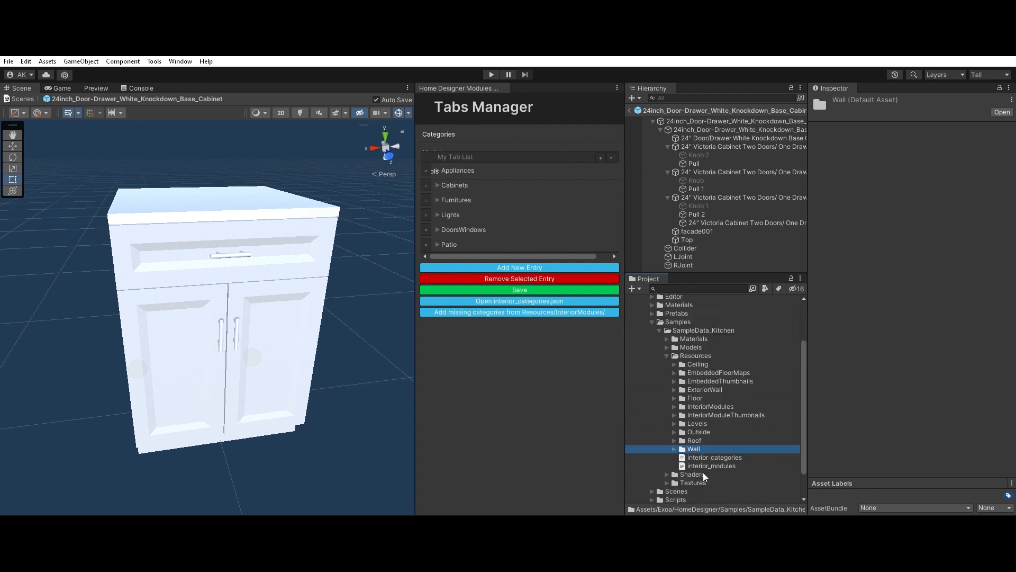
Step: Select the Ceiling, Floor, Outside, Roof and Wall folders together in the kitchen sample's Resources folder
{"action": "scroll", "coordinate": [707, 468], "scroll_direction": "up", "scroll_amount": 3}
{"action": "scroll", "coordinate": [714, 465], "scroll_direction": "down", "scroll_amount": 3}
{"action": "left_click", "coordinate": [702, 363]}
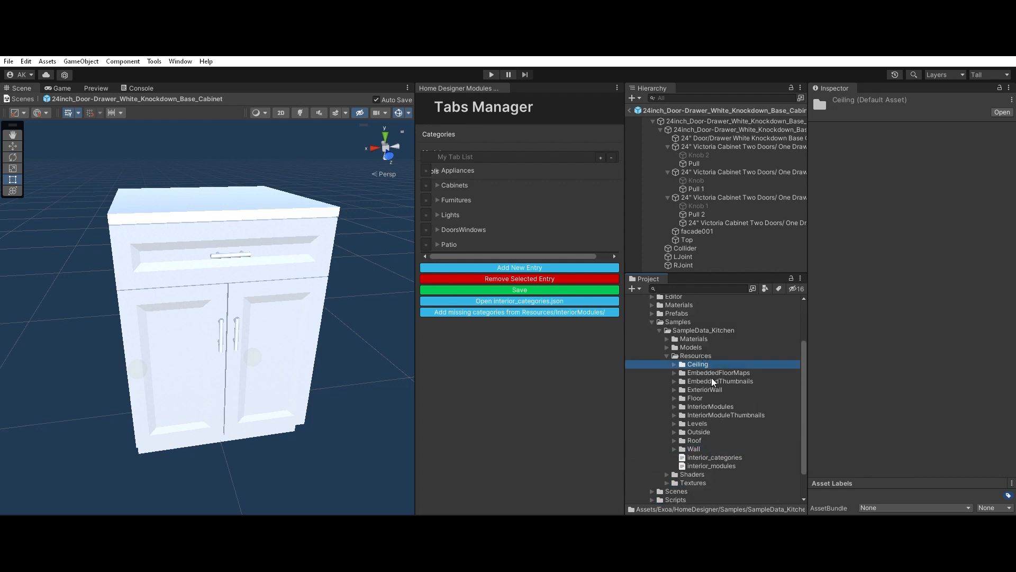
{"action": "left_click", "coordinate": [714, 397], "text": "ctrl"}
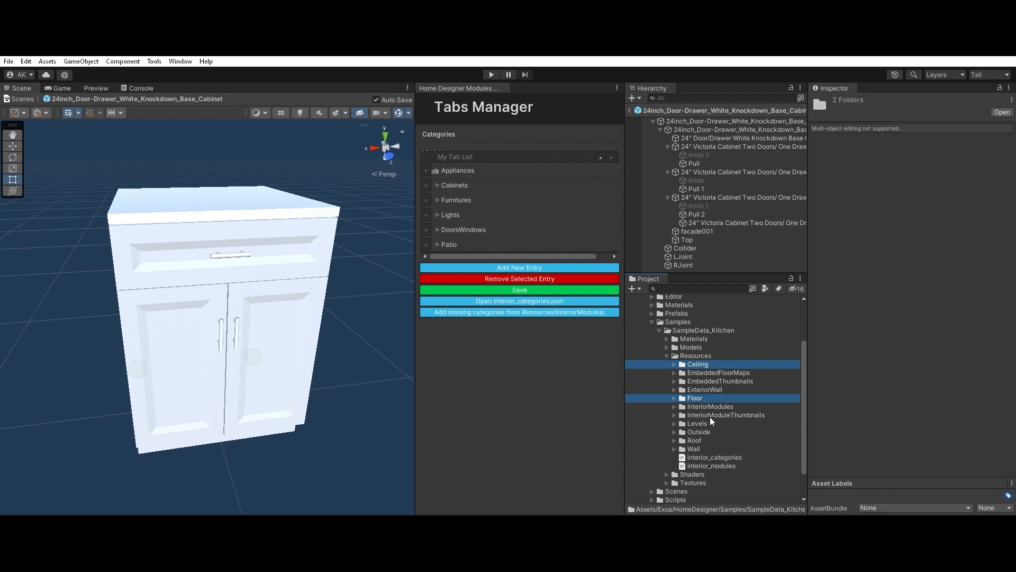
{"action": "left_click", "coordinate": [712, 432], "text": "ctrl"}
{"action": "left_click", "coordinate": [710, 439], "text": "ctrl"}
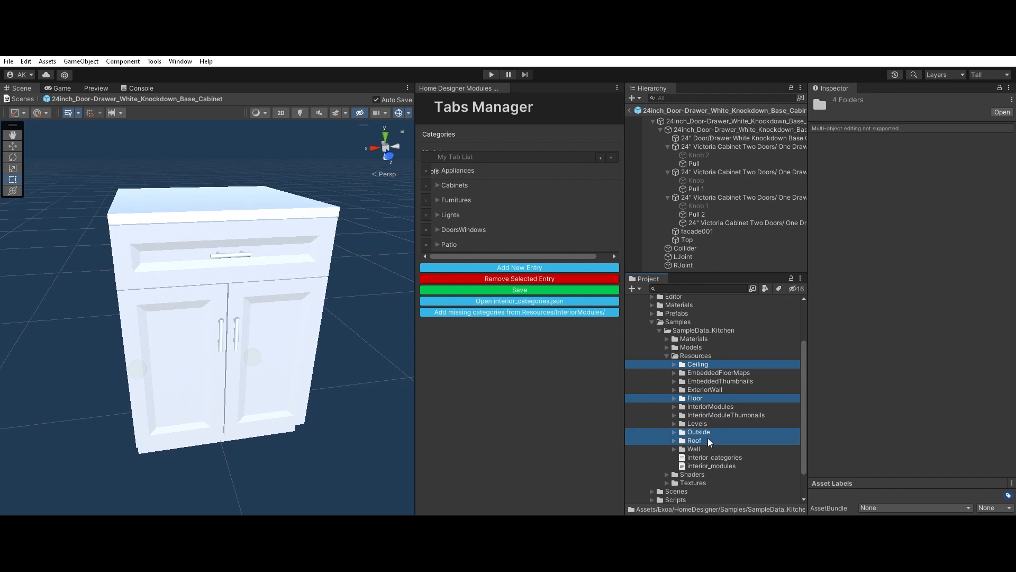
{"action": "left_click", "coordinate": [709, 449], "text": "ctrl"}
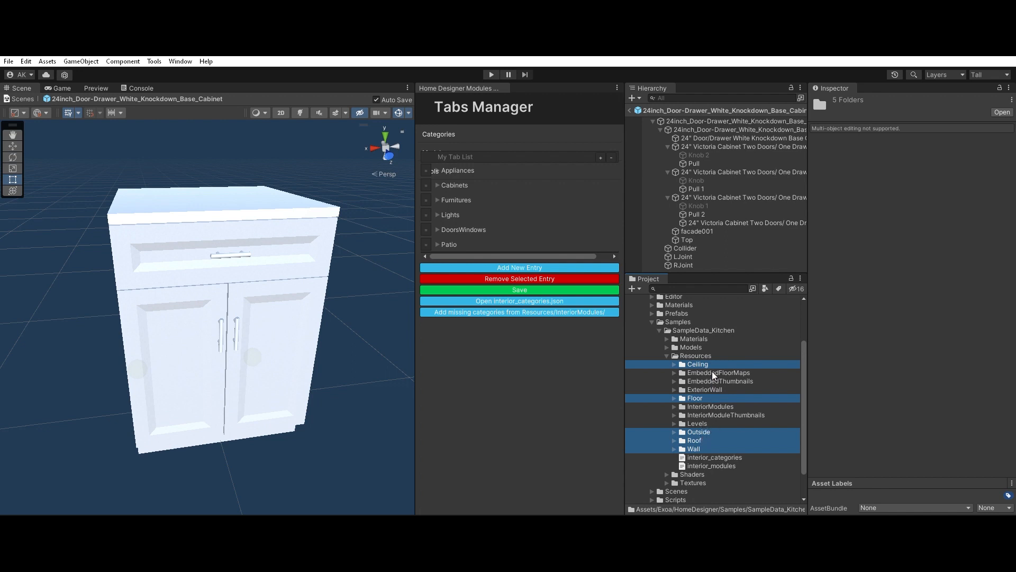
Step: Look through the InteriorModules category folders, check the 15inch_3-Drawer cabinet prefab in Cabinets, and collapse them again
{"action": "left_click", "coordinate": [713, 407]}
{"action": "left_click", "coordinate": [675, 405]}
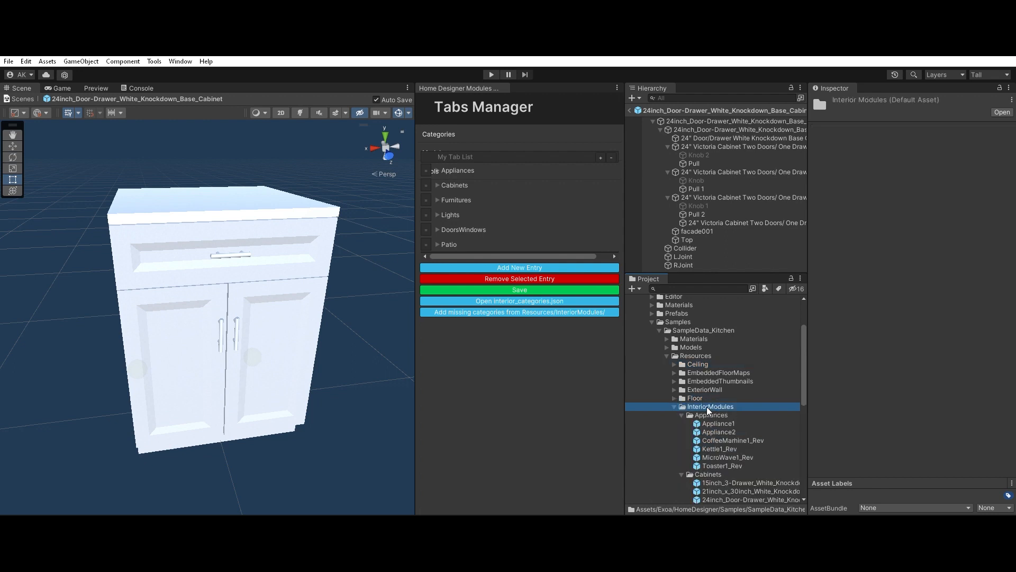
{"action": "left_click", "coordinate": [682, 415]}
{"action": "left_click", "coordinate": [700, 414]}
{"action": "left_click", "coordinate": [700, 422]}
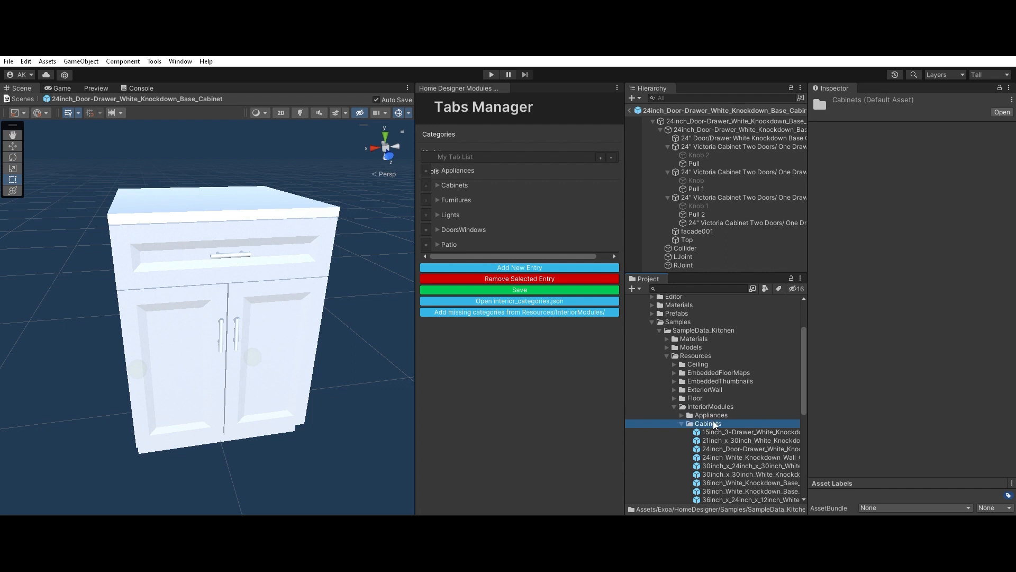
{"action": "key", "text": "Down"}
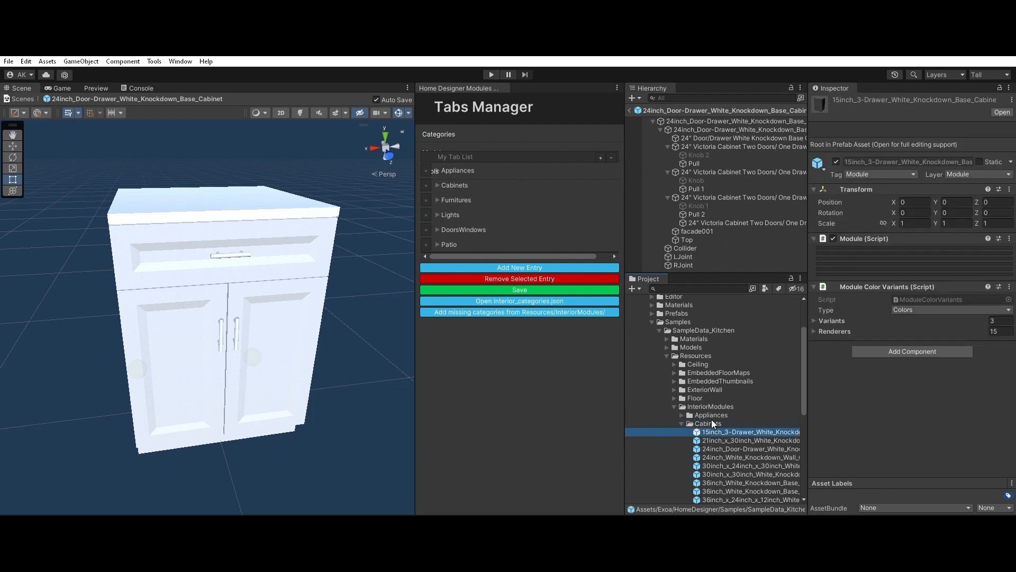
{"action": "left_click", "coordinate": [682, 422]}
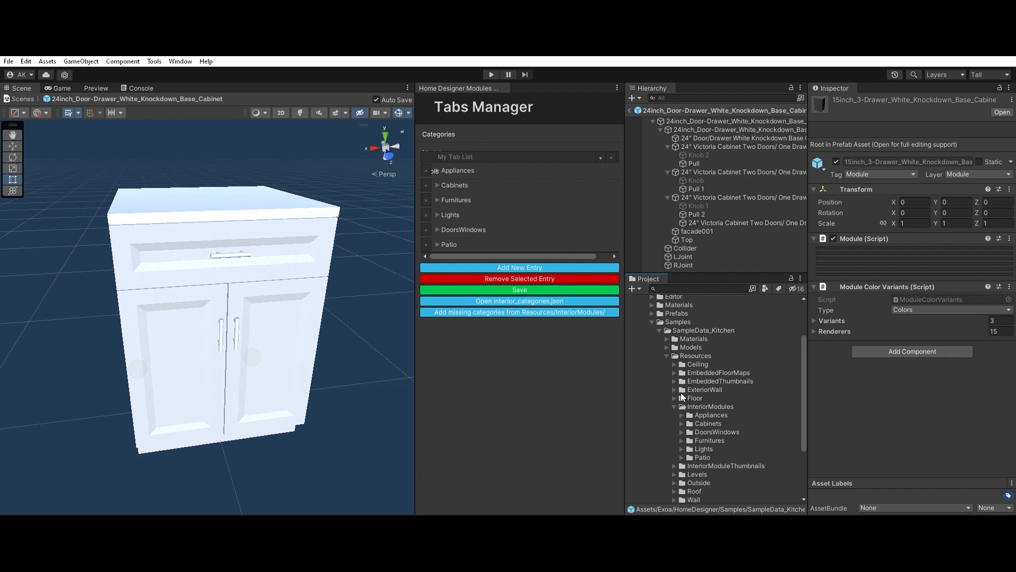
{"action": "left_click", "coordinate": [675, 406]}
Step: Check the 15inch_3-Drawer cabinet thumbnail inside InteriorModuleThumbnails and collapse the folder
{"action": "left_click", "coordinate": [712, 414]}
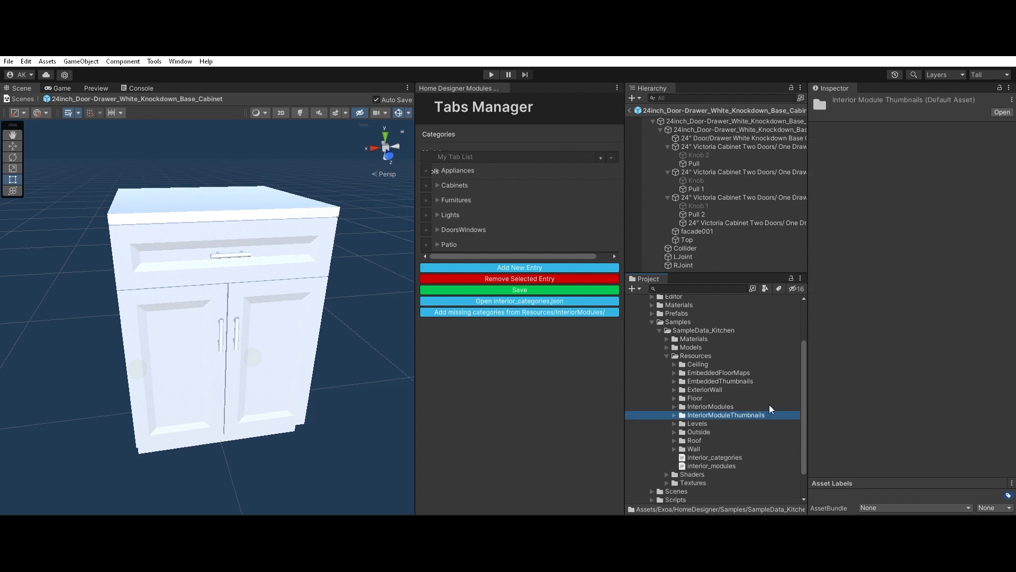
{"action": "left_click", "coordinate": [675, 415]}
{"action": "left_click", "coordinate": [704, 423]}
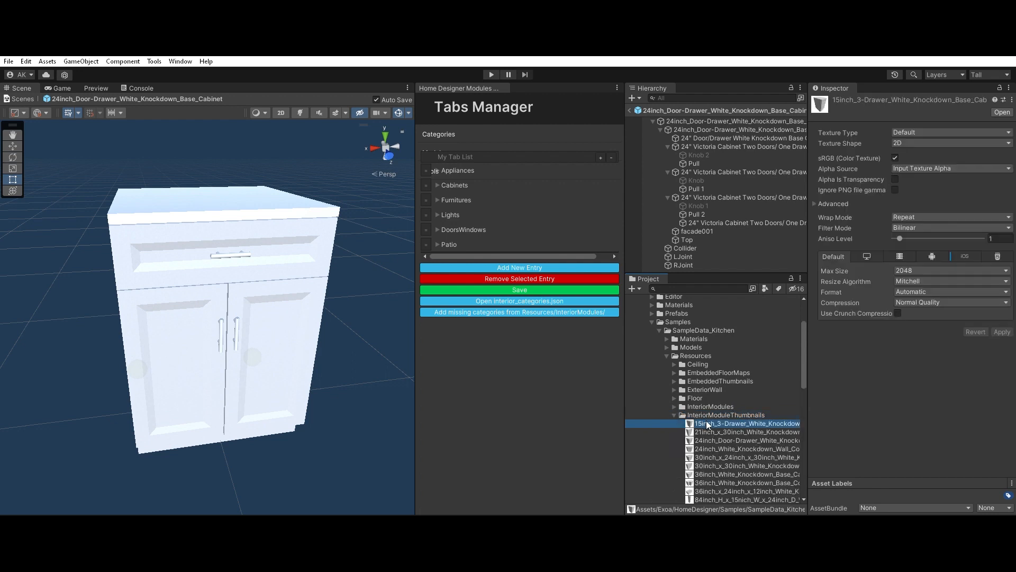
{"action": "left_click", "coordinate": [675, 414]}
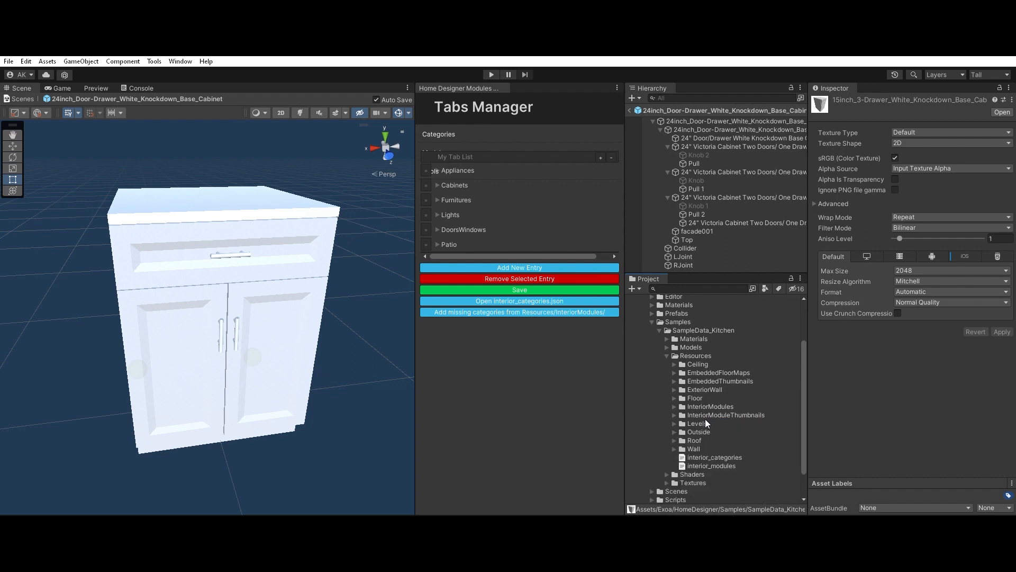
Step: Examine the LRoom and SquareRoom floor map files in the EmbeddedFloorMaps folder, and collapse the folder
{"action": "left_click", "coordinate": [712, 372]}
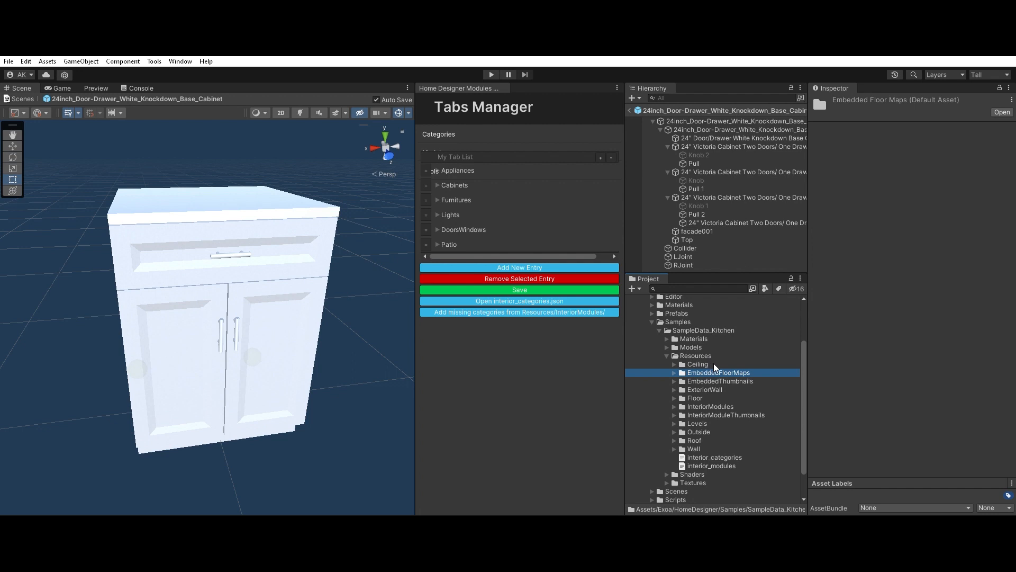
{"action": "left_click", "coordinate": [679, 371]}
{"action": "left_click", "coordinate": [708, 380]}
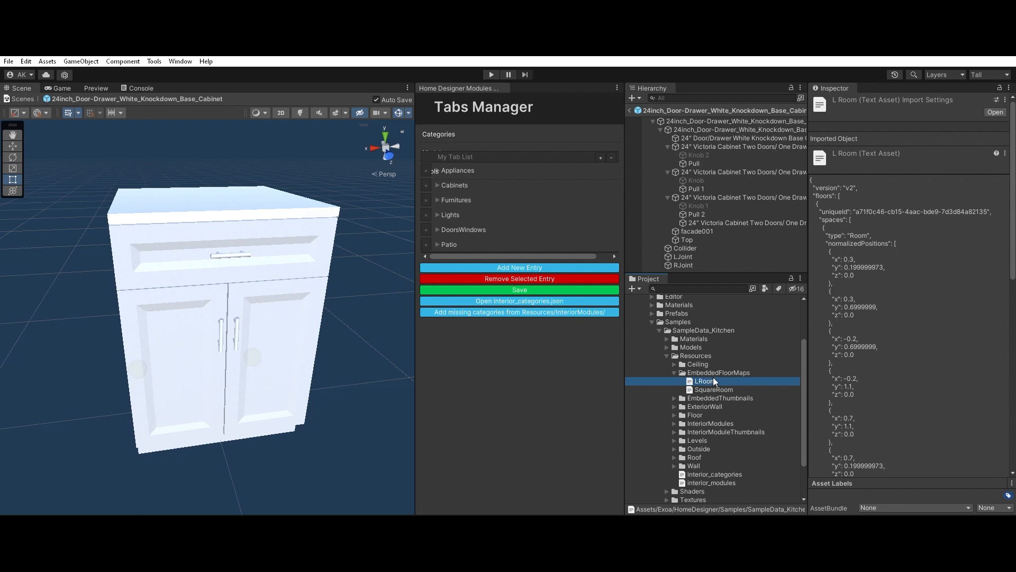
{"action": "key", "text": "Down"}
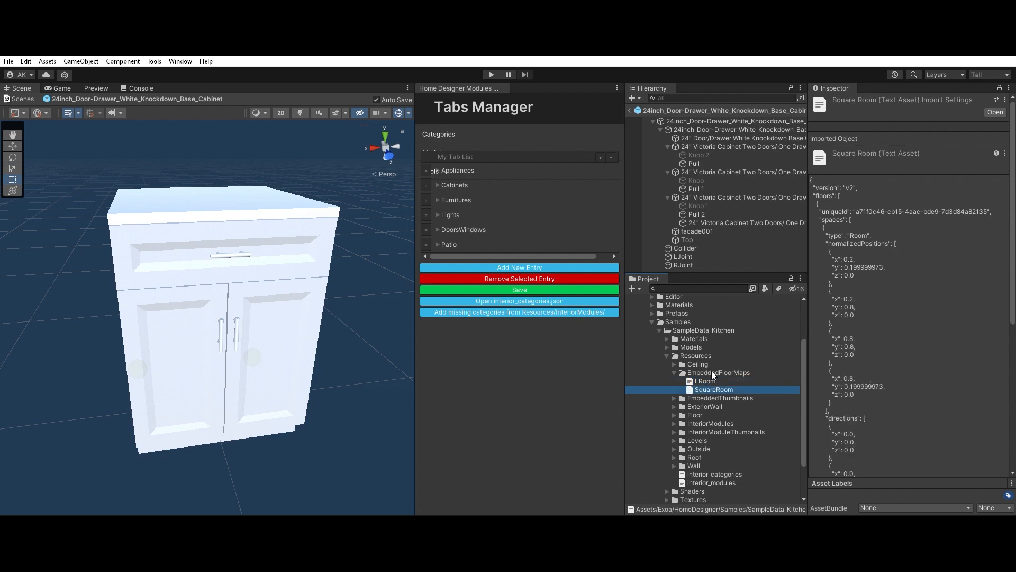
{"action": "key", "text": "Up"}
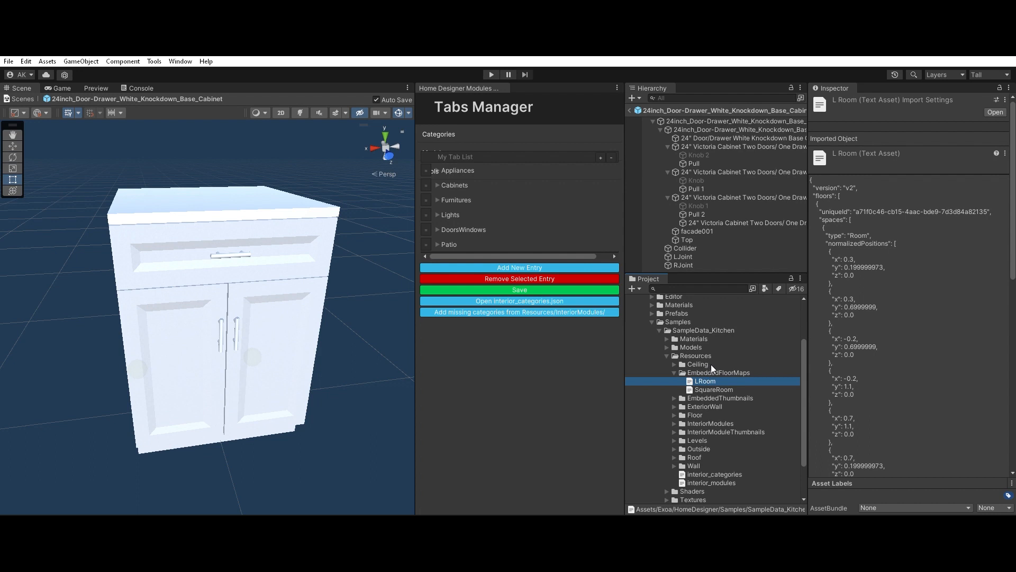
{"action": "left_click", "coordinate": [675, 373]}
Step: Preview the Floormap_SquareRoom_persp and Floormap_LRoom_persp images in the EmbeddedThumbnails folder, and collapse the folder
{"action": "left_click", "coordinate": [701, 380]}
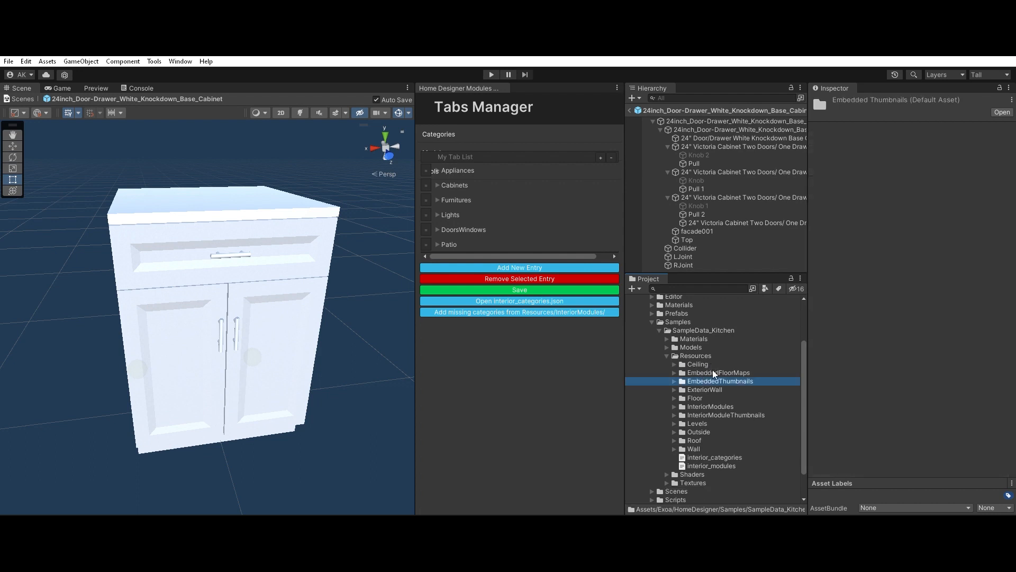
{"action": "left_click", "coordinate": [674, 381]}
{"action": "left_click", "coordinate": [714, 390]}
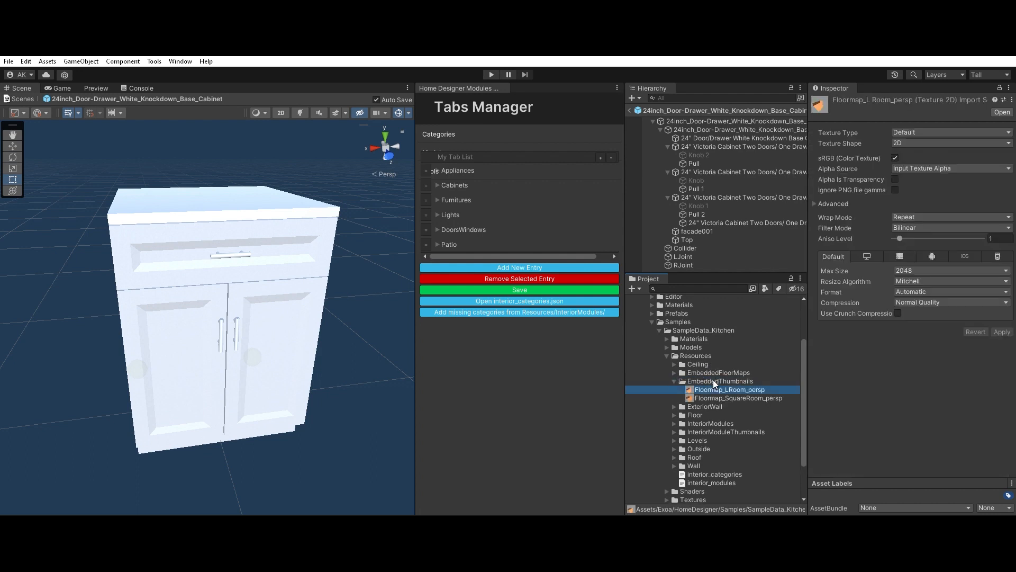
{"action": "key", "text": "Down"}
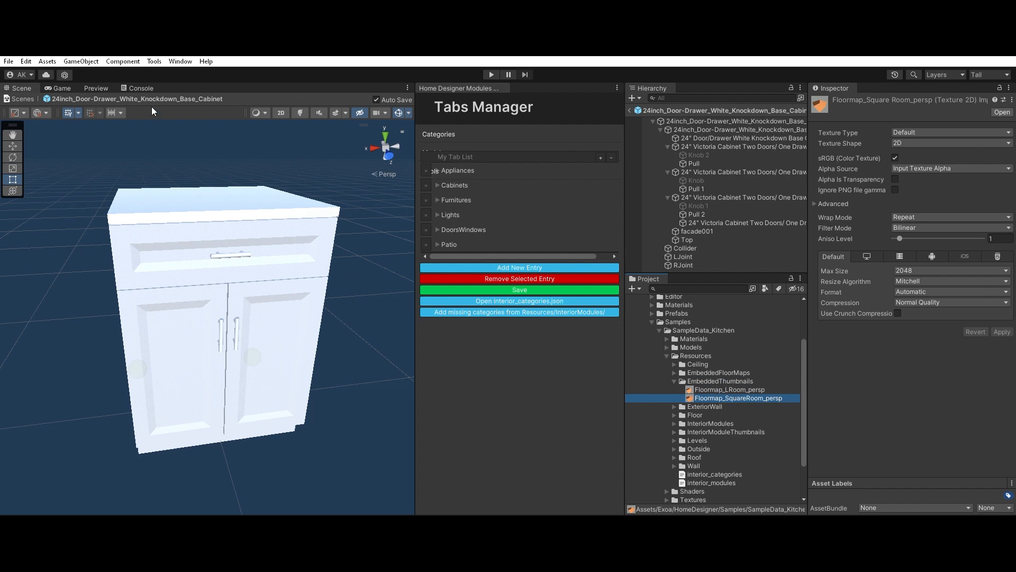
{"action": "left_click", "coordinate": [97, 88]}
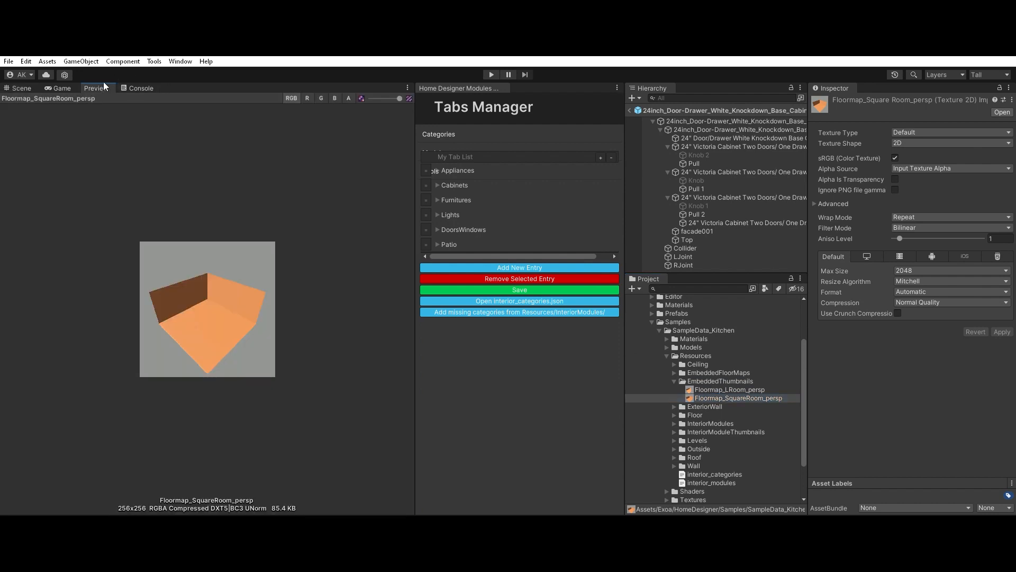
{"action": "left_click", "coordinate": [710, 390]}
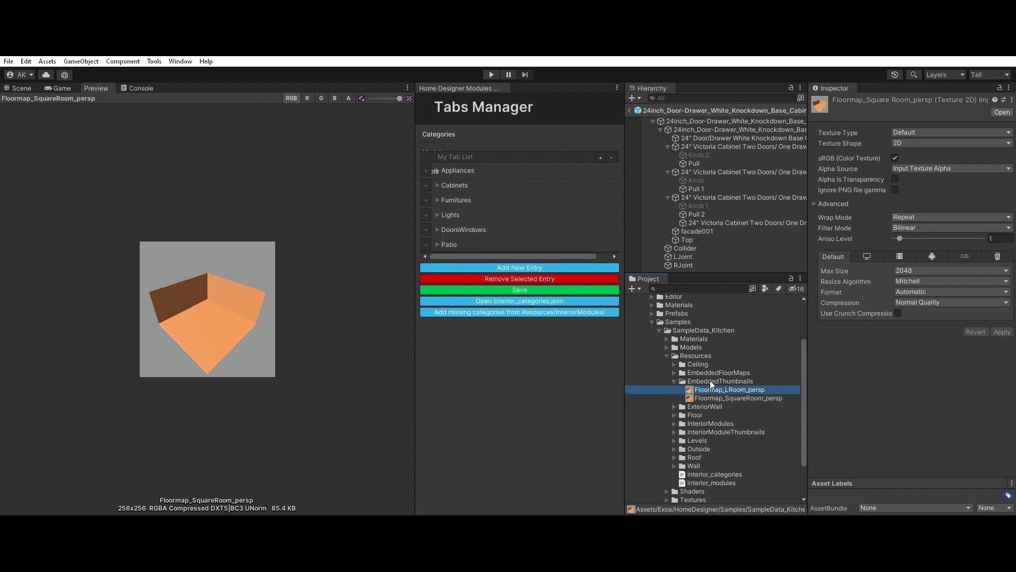
{"action": "left_click", "coordinate": [674, 382]}
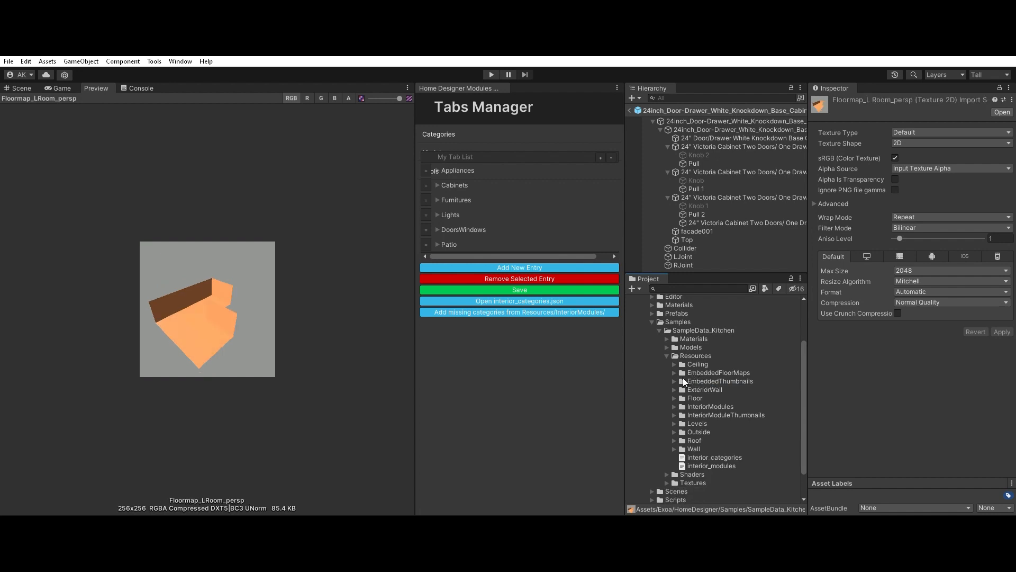
Step: Open the 15inch_3-Drawer_White_Knockdown_Base_Cabinet prefab from InteriorModules/Cabinets for editing and show it in the scene view
{"action": "left_click", "coordinate": [682, 407]}
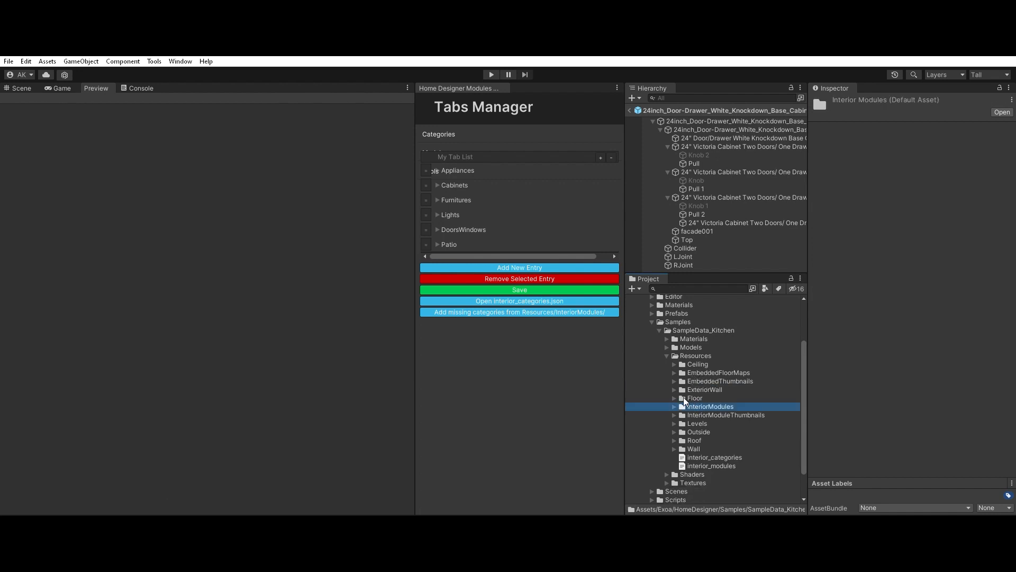
{"action": "key", "text": "Right"}
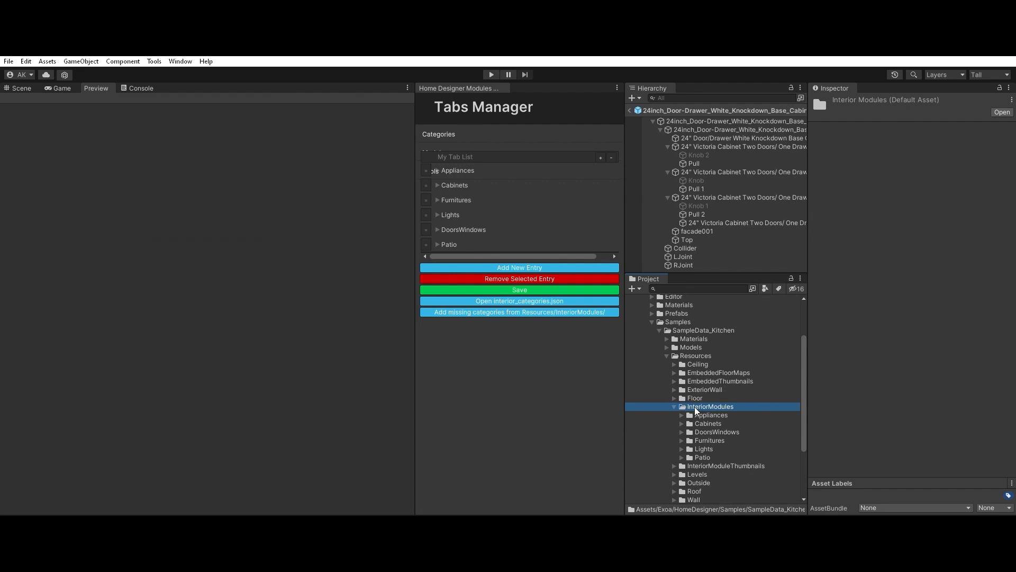
{"action": "left_click", "coordinate": [682, 423]}
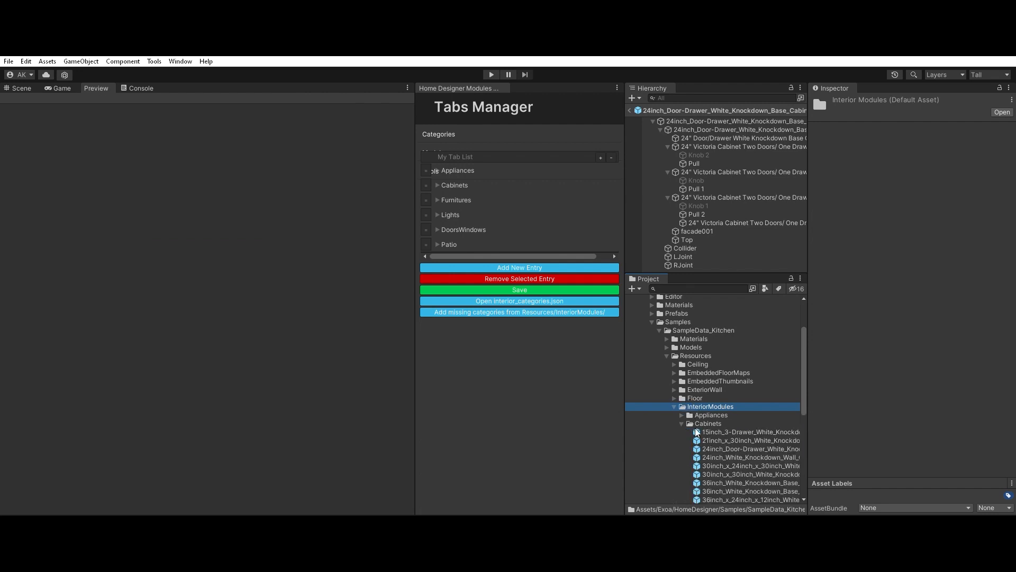
{"action": "left_click", "coordinate": [722, 430]}
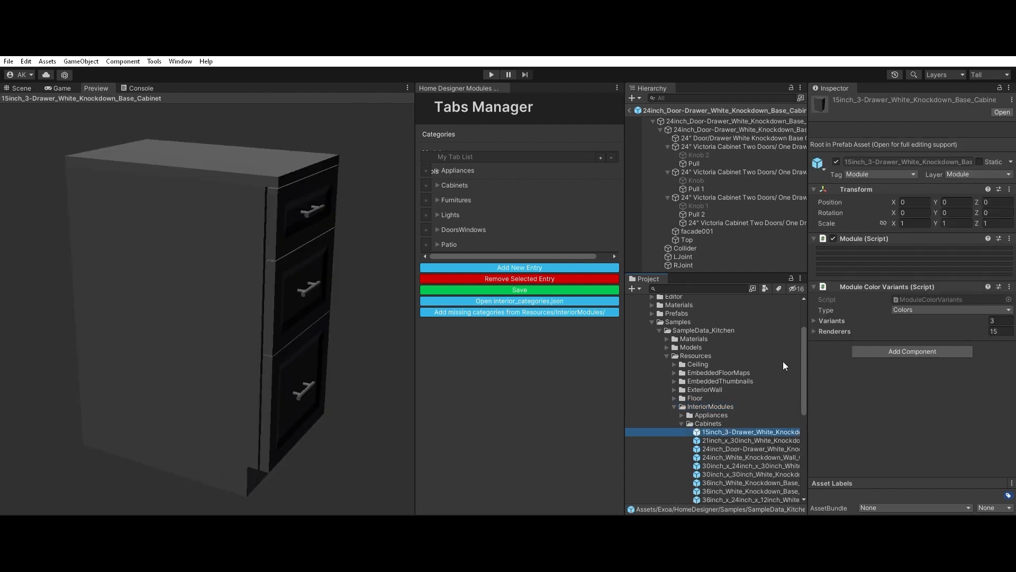
{"action": "double_click", "coordinate": [695, 433]}
{"action": "left_click", "coordinate": [25, 88]}
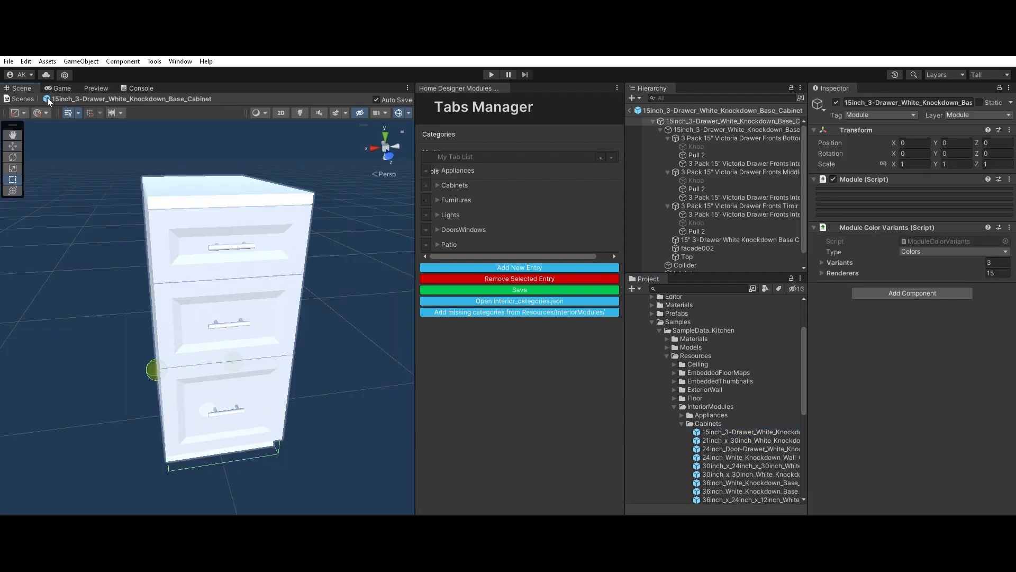
Step: Inspect the drawer cabinet prefab's hierarchy: collapse the child model object, view it, and select the Collider object
{"action": "left_click", "coordinate": [688, 121]}
{"action": "left_click", "coordinate": [660, 129]}
{"action": "left_click", "coordinate": [689, 129]}
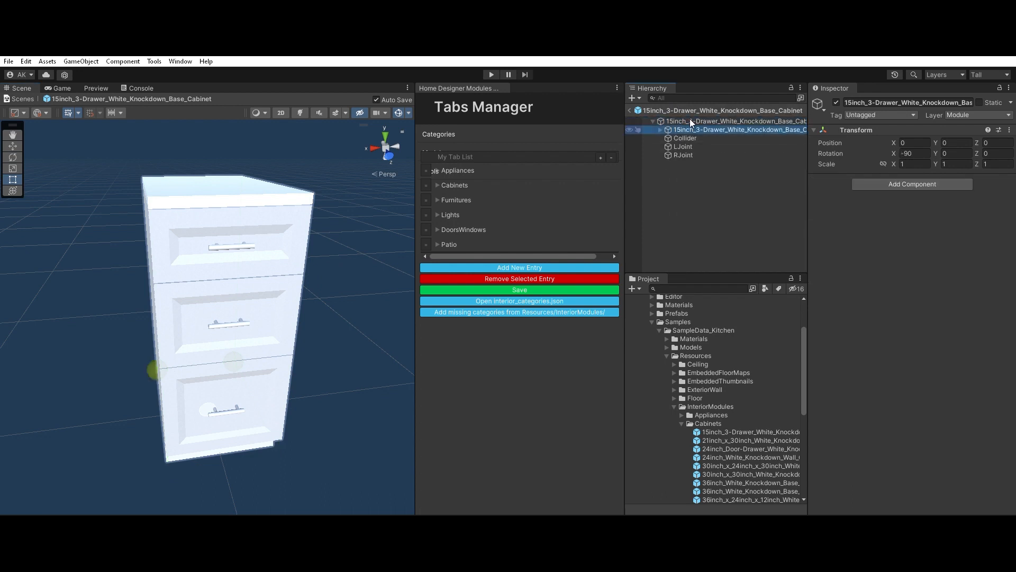
{"action": "mouse_move", "coordinate": [244, 350]}
{"action": "left_mouse_down", "text": "alt"}
{"action": "mouse_move", "coordinate": [354, 357]}
{"action": "mouse_move", "coordinate": [258, 344]}
{"action": "left_mouse_up", "text": "alt"}
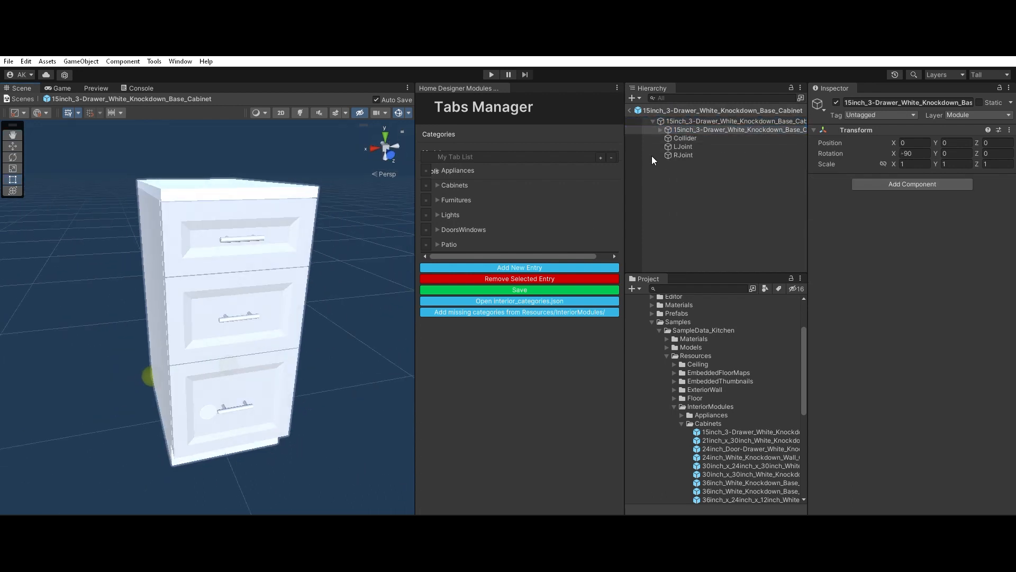
{"action": "left_click", "coordinate": [699, 130]}
{"action": "left_click", "coordinate": [691, 136]}
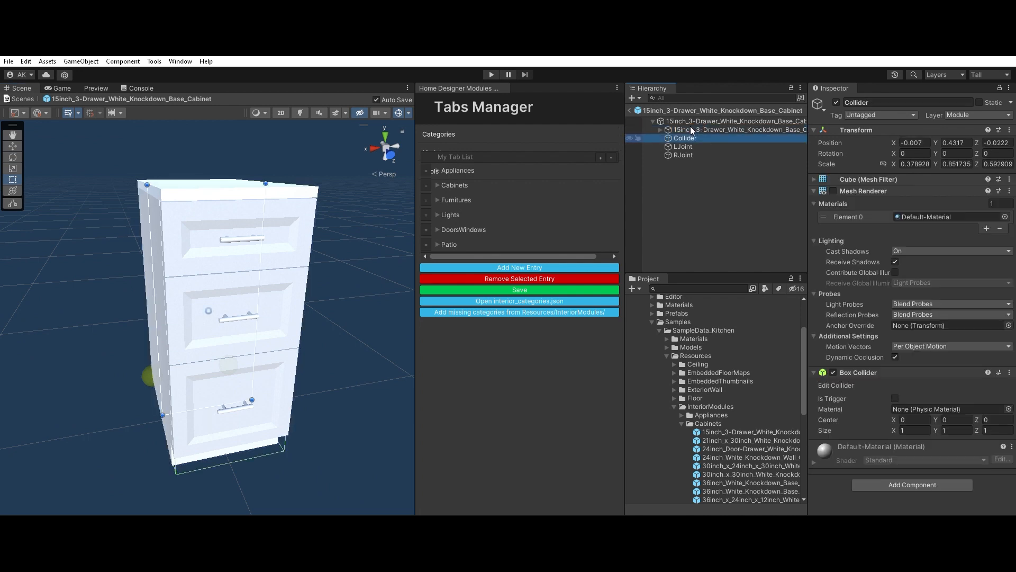
Step: Enable the Collider object's Mesh Renderer and check from several angles how the box encloses the cabinet
{"action": "left_click", "coordinate": [834, 189]}
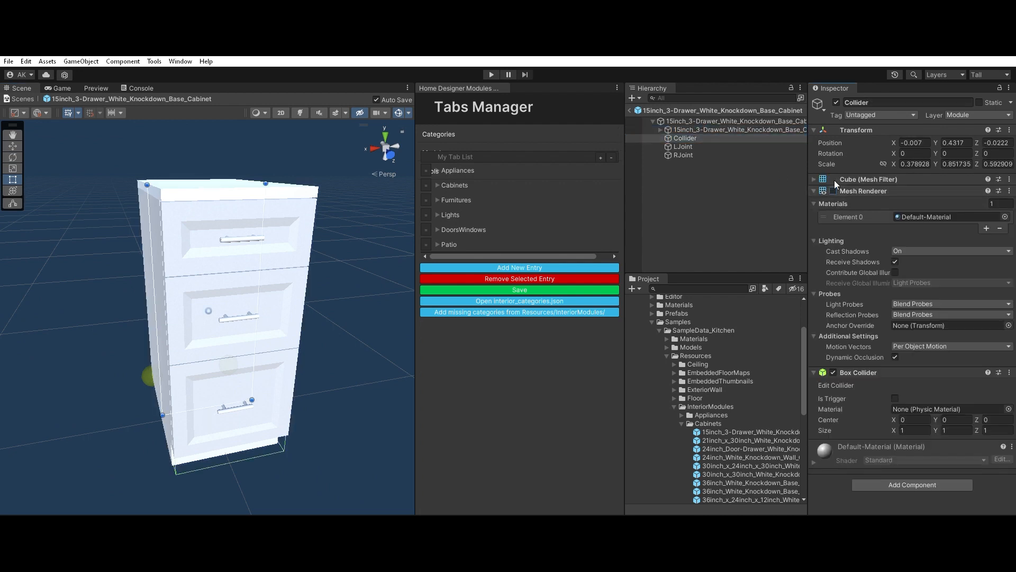
{"action": "left_click_drag", "start_coordinate": [249, 281], "coordinate": [234, 345], "text": "alt"}
{"action": "scroll", "coordinate": [232, 352], "scroll_direction": "down", "scroll_amount": 2}
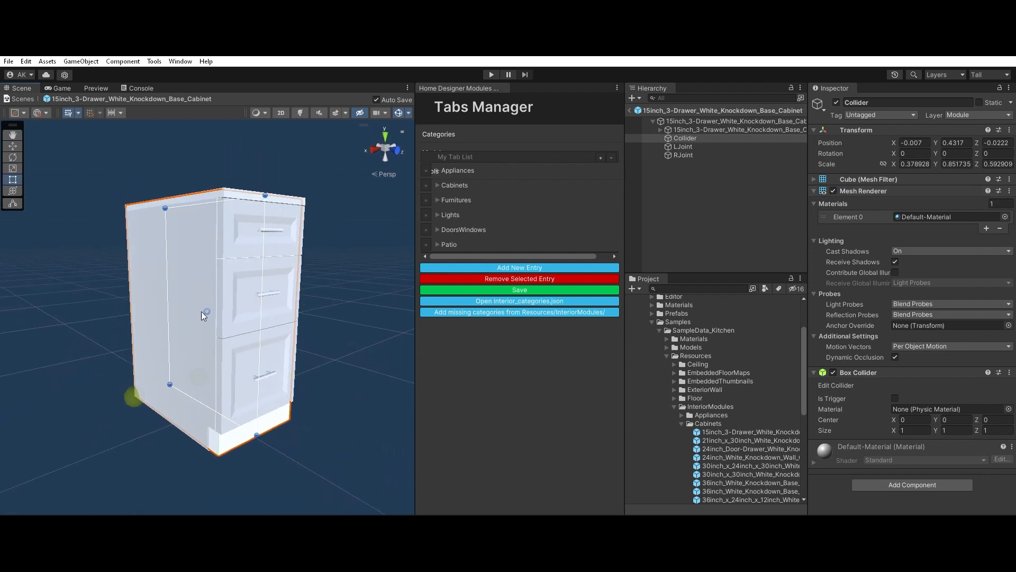
{"action": "left_click_drag", "start_coordinate": [201, 311], "coordinate": [280, 278], "text": "alt"}
{"action": "scroll", "coordinate": [263, 292], "scroll_direction": "up", "scroll_amount": 2}
{"action": "scroll", "coordinate": [228, 302], "scroll_direction": "down", "scroll_amount": 6}
{"action": "scroll", "coordinate": [228, 305], "scroll_direction": "up", "scroll_amount": 7}
{"action": "left_click_drag", "start_coordinate": [233, 298], "coordinate": [213, 291], "text": "alt"}
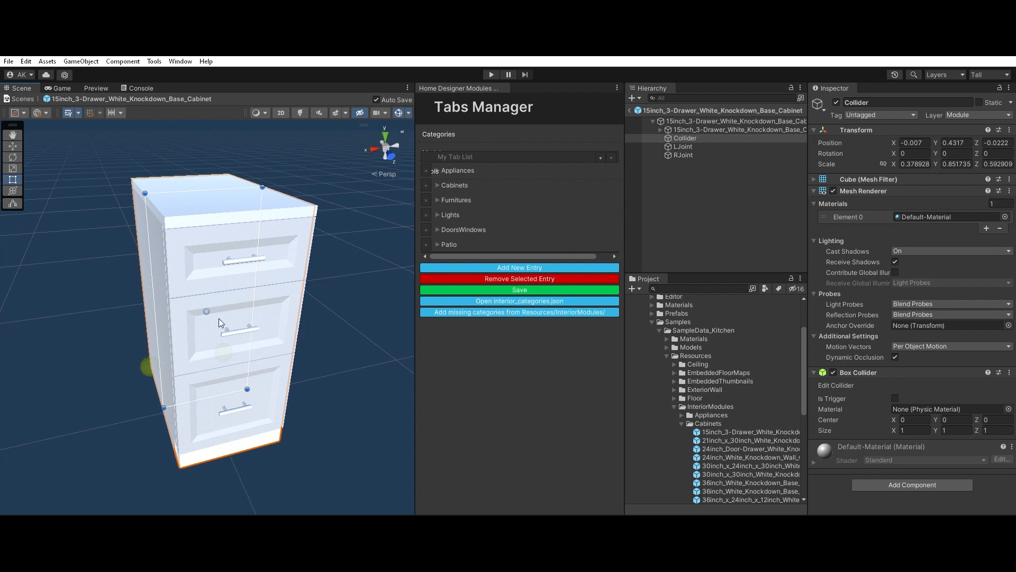
Step: Move the Collider box away from the cabinet to view it separately, and undo the move
{"action": "scroll", "coordinate": [196, 332], "scroll_direction": "down", "scroll_amount": 5}
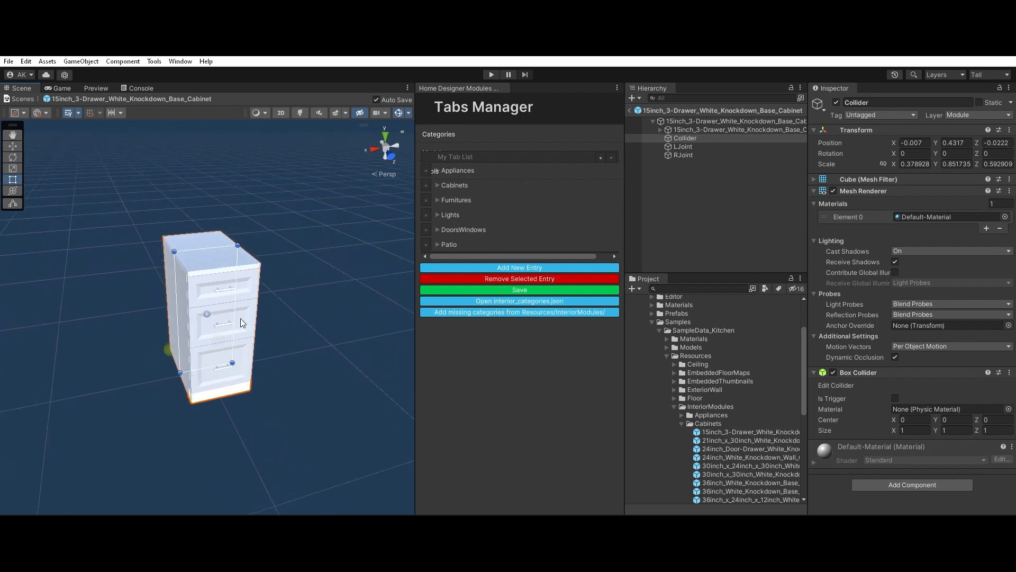
{"action": "scroll", "coordinate": [218, 253], "scroll_direction": "down", "scroll_amount": 2}
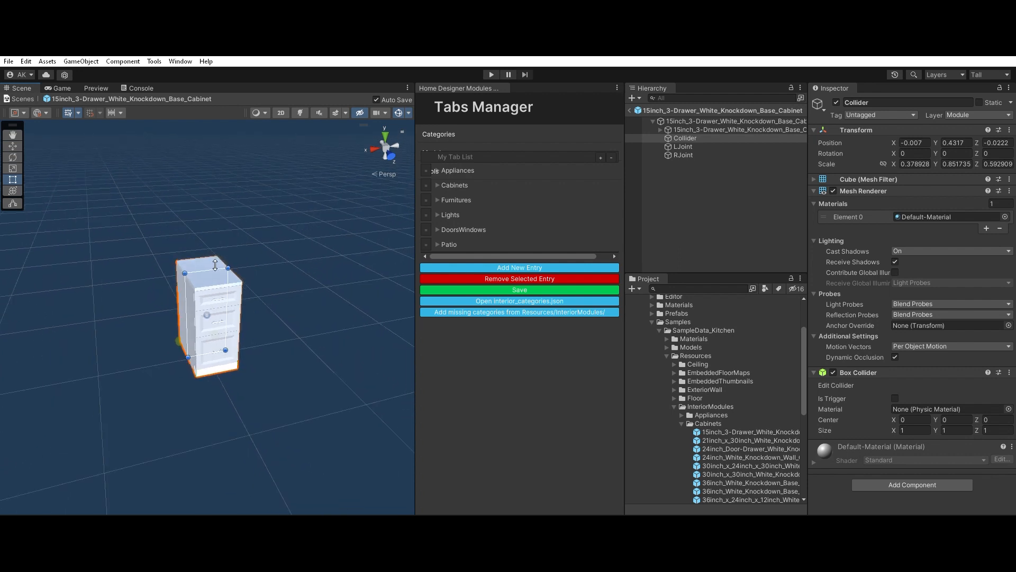
{"action": "left_click_drag", "start_coordinate": [216, 267], "coordinate": [303, 271]}
{"action": "scroll", "coordinate": [303, 300], "scroll_direction": "up", "scroll_amount": 4}
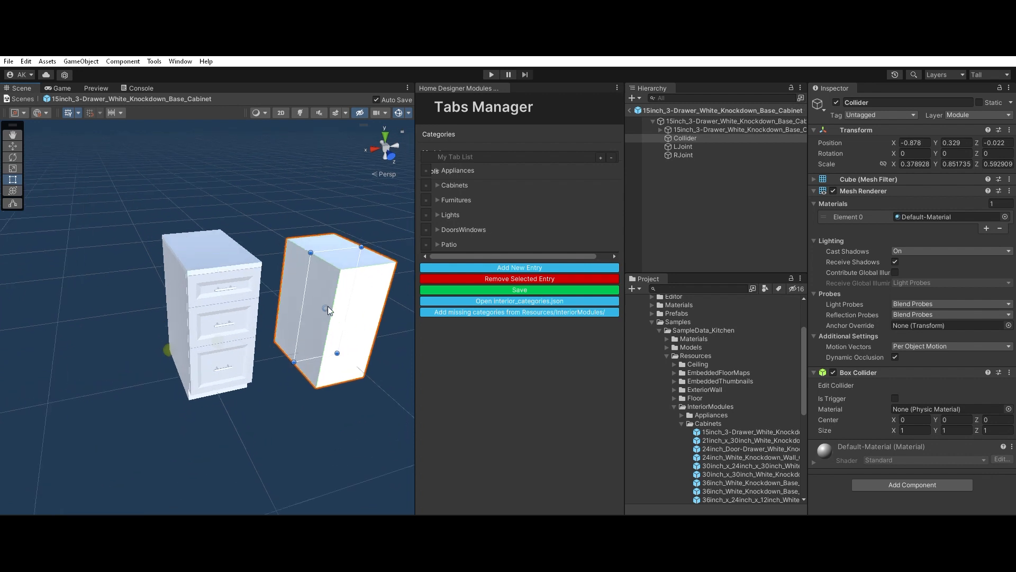
{"action": "key", "text": "ctrl+z"}
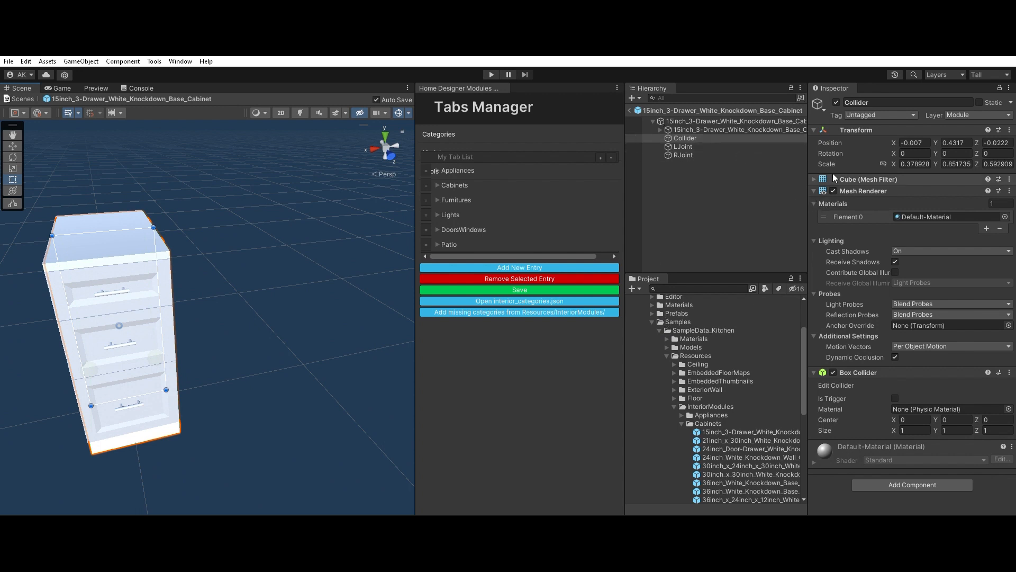
Step: Select the LJoint object and its neighbour RJoint, and frame the RJoint sphere in the scene view
{"action": "left_click", "coordinate": [683, 146]}
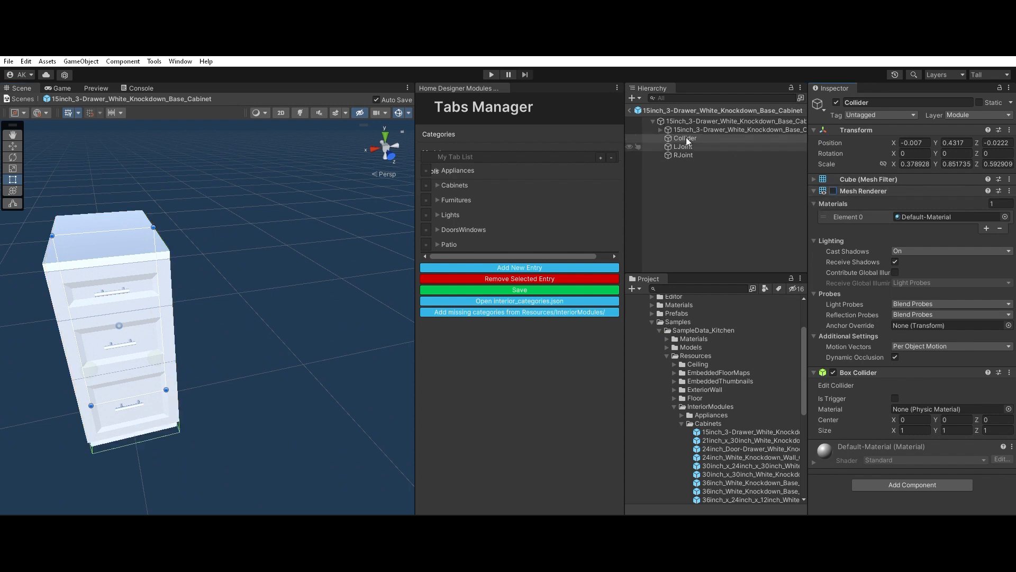
{"action": "key", "text": "Down"}
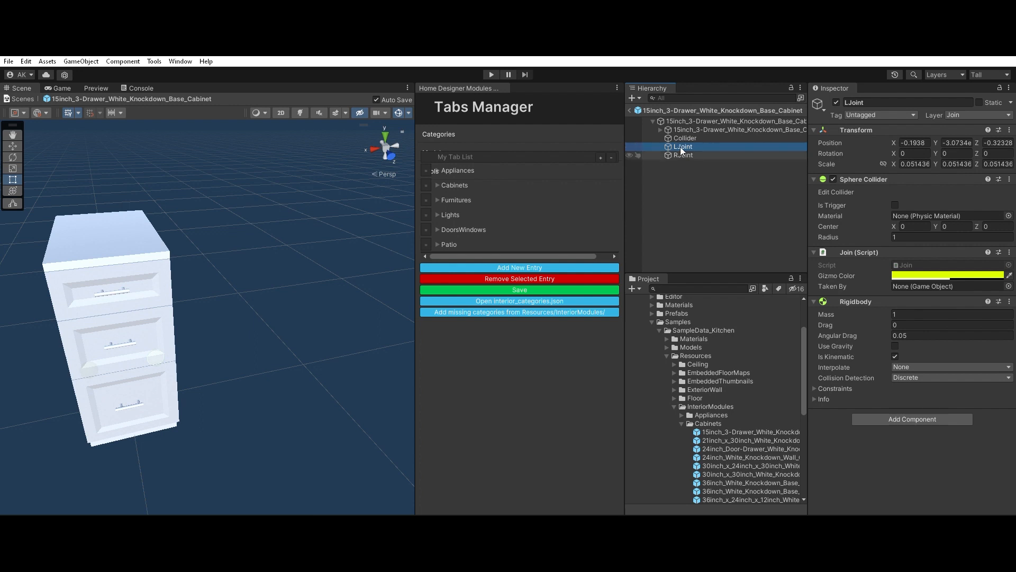
{"action": "left_click_drag", "start_coordinate": [302, 297], "coordinate": [497, 308], "text": "alt"}
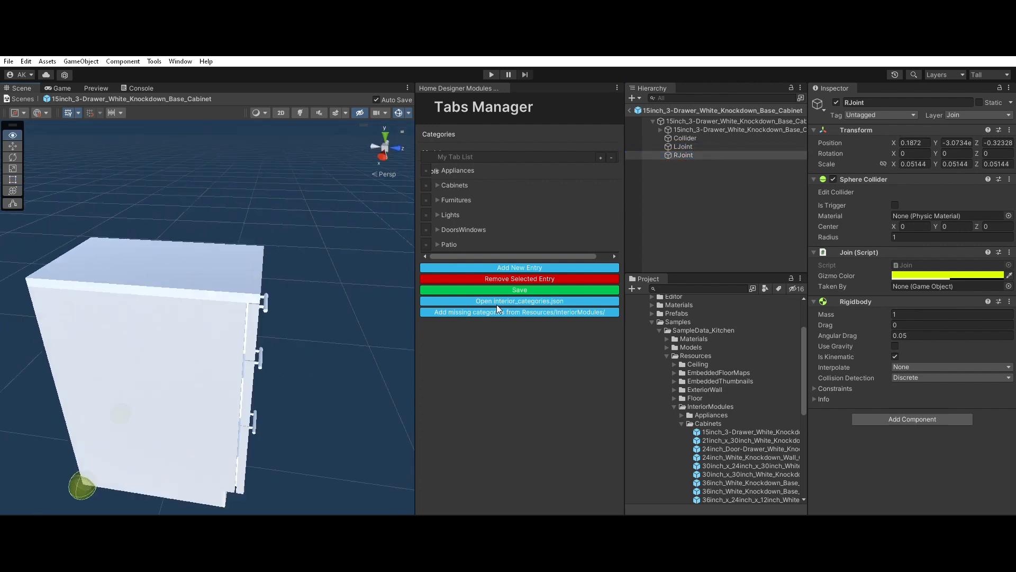
{"action": "key", "text": "f"}
{"action": "left_click_drag", "start_coordinate": [241, 411], "coordinate": [385, 424], "text": "alt"}
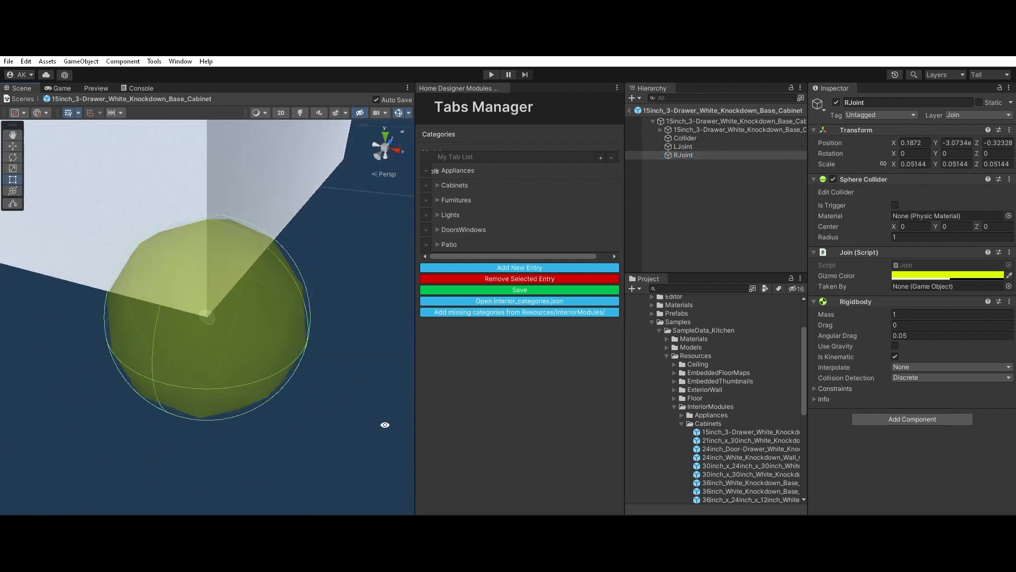
Step: Check where the two joint spheres sit on the cabinet's rear bottom corners
{"action": "scroll", "coordinate": [241, 320], "scroll_direction": "down", "scroll_amount": 5}
{"action": "left_click_drag", "start_coordinate": [227, 319], "coordinate": [166, 366], "text": "alt"}
{"action": "scroll", "coordinate": [229, 350], "scroll_direction": "down", "scroll_amount": 8}
{"action": "scroll", "coordinate": [244, 357], "scroll_direction": "up", "scroll_amount": 3}
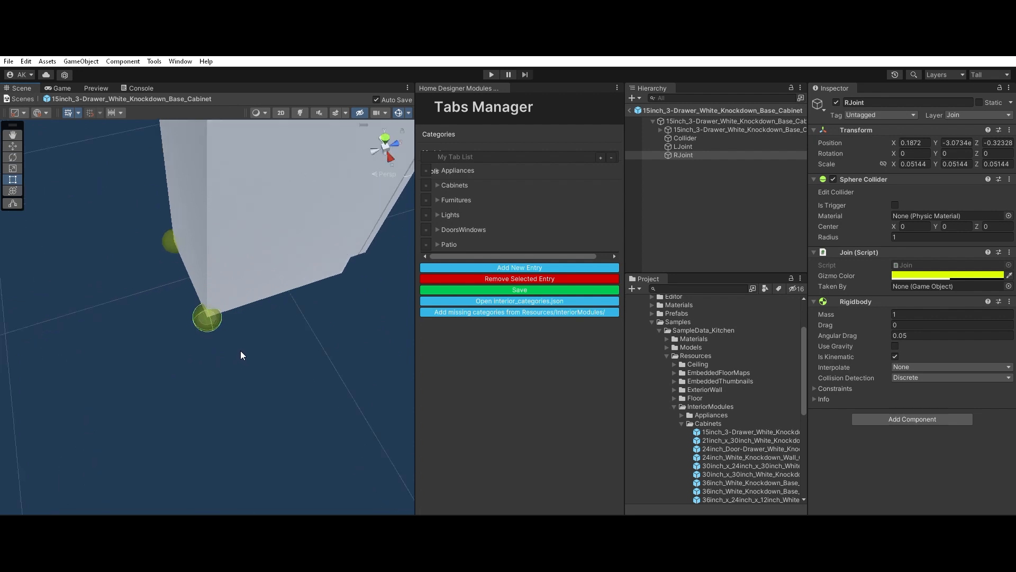
{"action": "scroll", "coordinate": [213, 305], "scroll_direction": "up", "scroll_amount": 2}
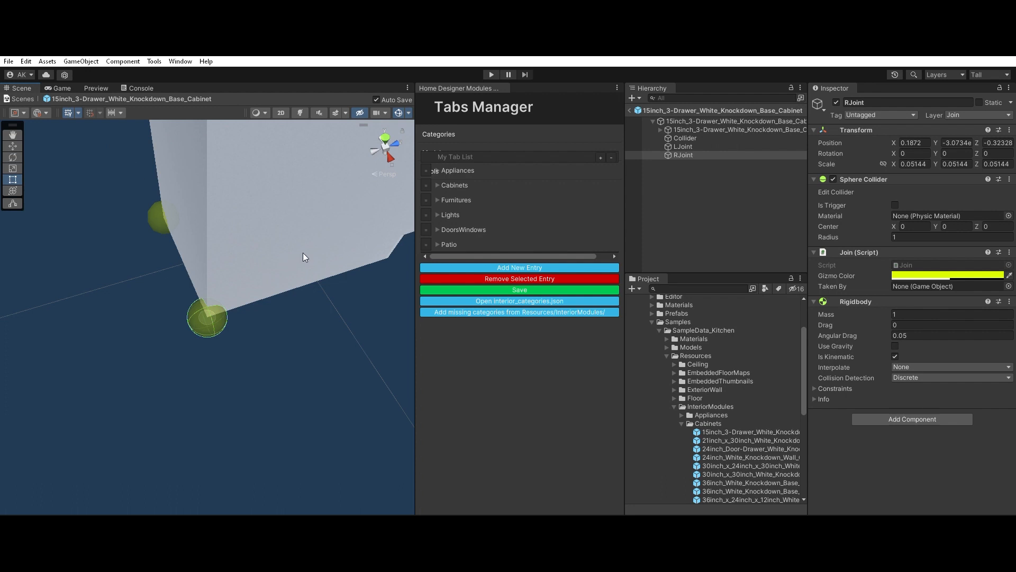
Step: Examine the cabinet's front and sides from several angles relative to the joint spheres
{"action": "left_click_drag", "start_coordinate": [217, 277], "coordinate": [256, 238], "text": "alt"}
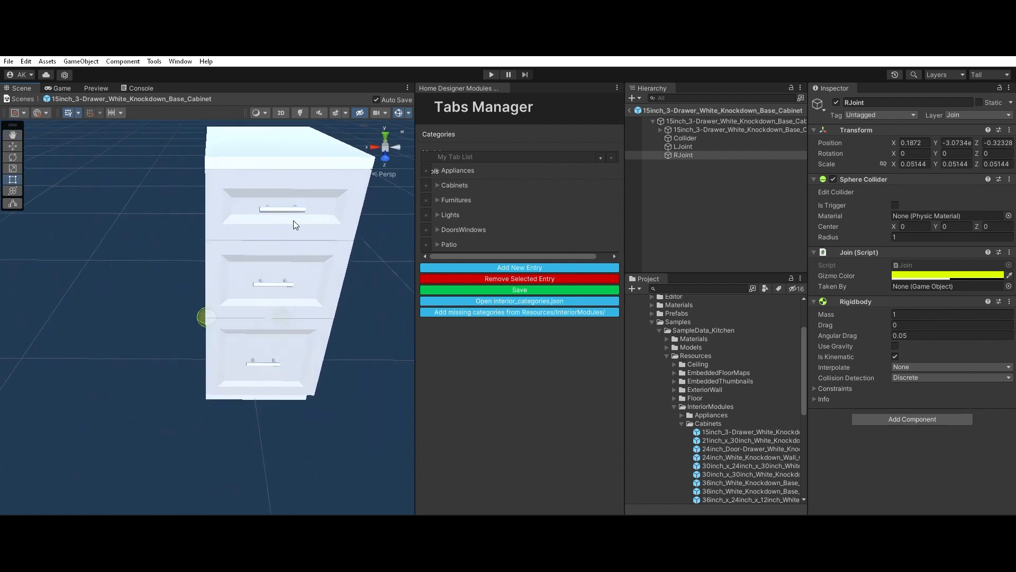
{"action": "scroll", "coordinate": [291, 280], "scroll_direction": "down", "scroll_amount": 3}
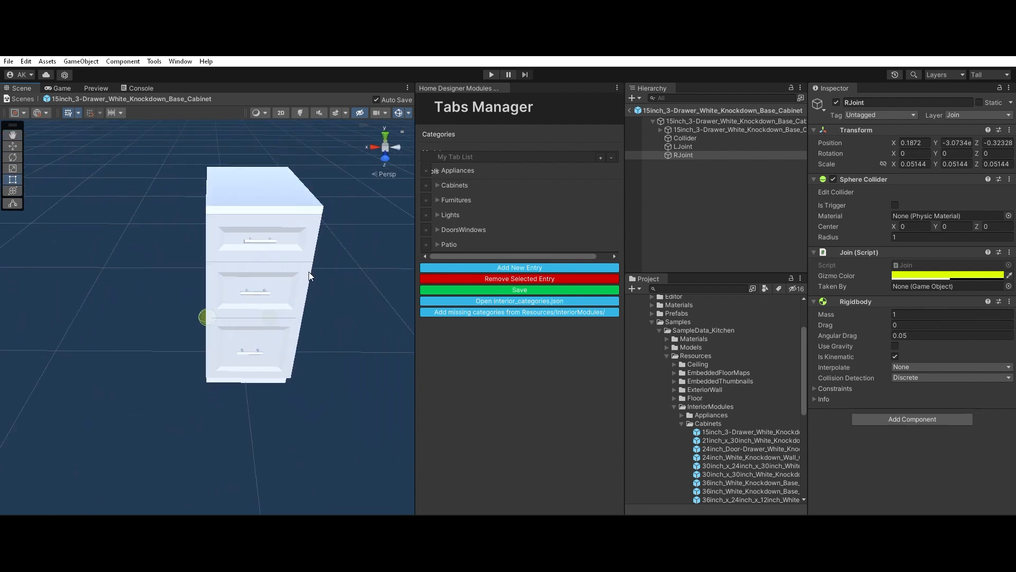
{"action": "middle_click_drag", "start_coordinate": [290, 281], "coordinate": [217, 313]}
{"action": "scroll", "coordinate": [197, 353], "scroll_direction": "up", "scroll_amount": 3}
{"action": "middle_click_drag", "start_coordinate": [194, 356], "coordinate": [274, 332]}
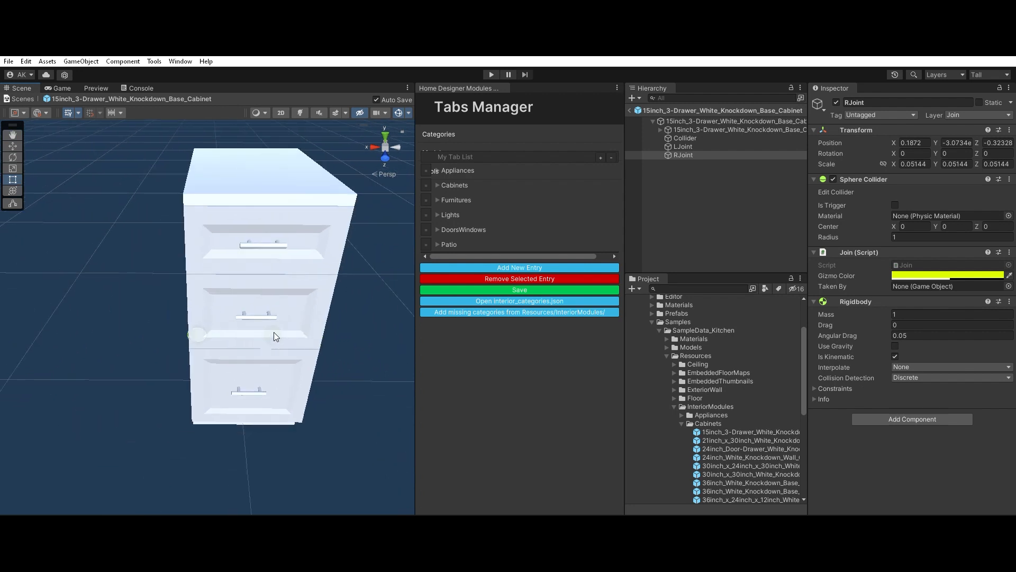
{"action": "middle_click_drag", "start_coordinate": [379, 333], "coordinate": [259, 345]}
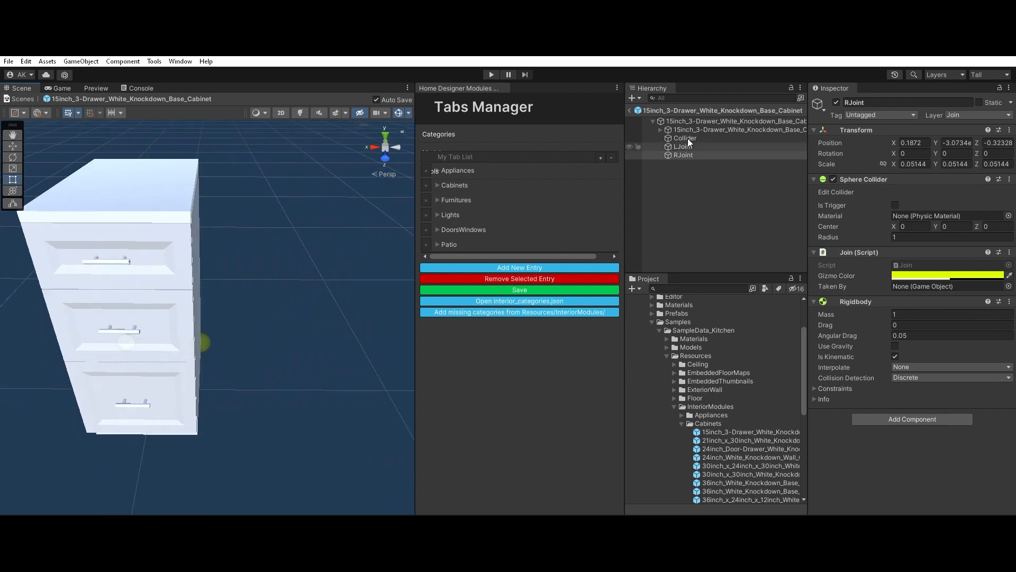
Step: Compare the tag and layer settings of the prefab's root, LJoint, Collider and RJoint objects
{"action": "left_click", "coordinate": [684, 154]}
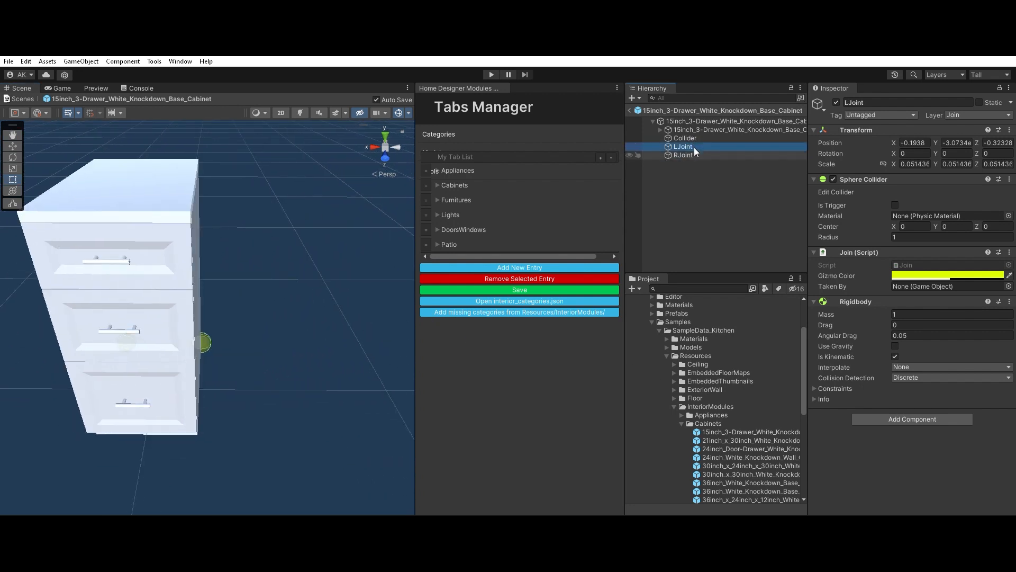
{"action": "left_click", "coordinate": [697, 120]}
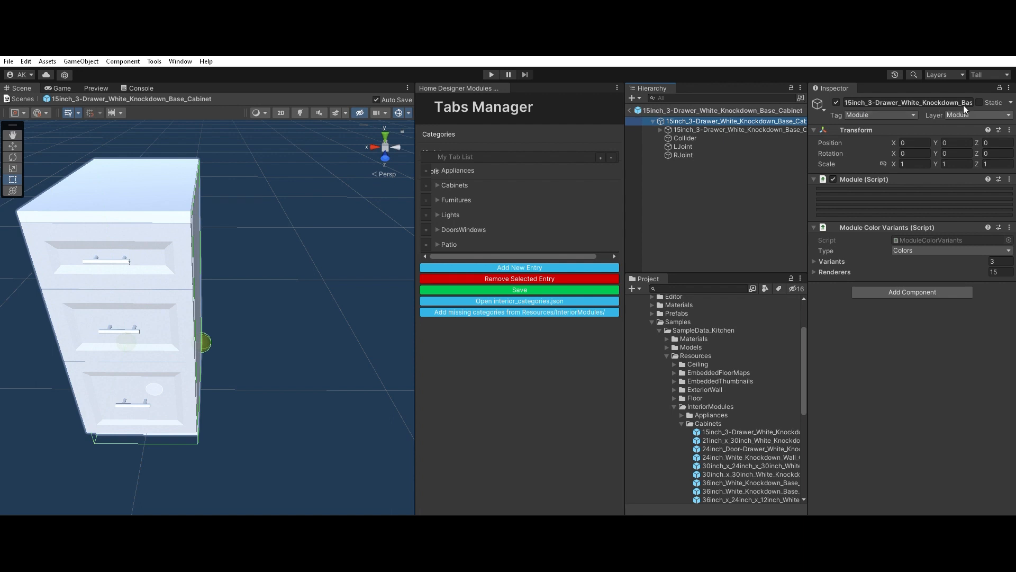
{"action": "left_click", "coordinate": [684, 147]}
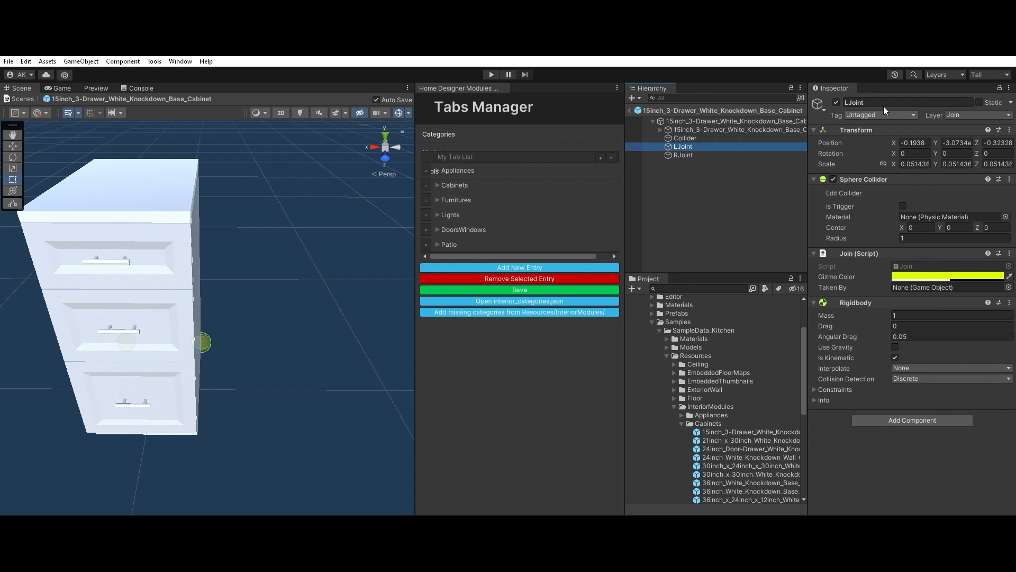
{"action": "left_click", "coordinate": [688, 137]}
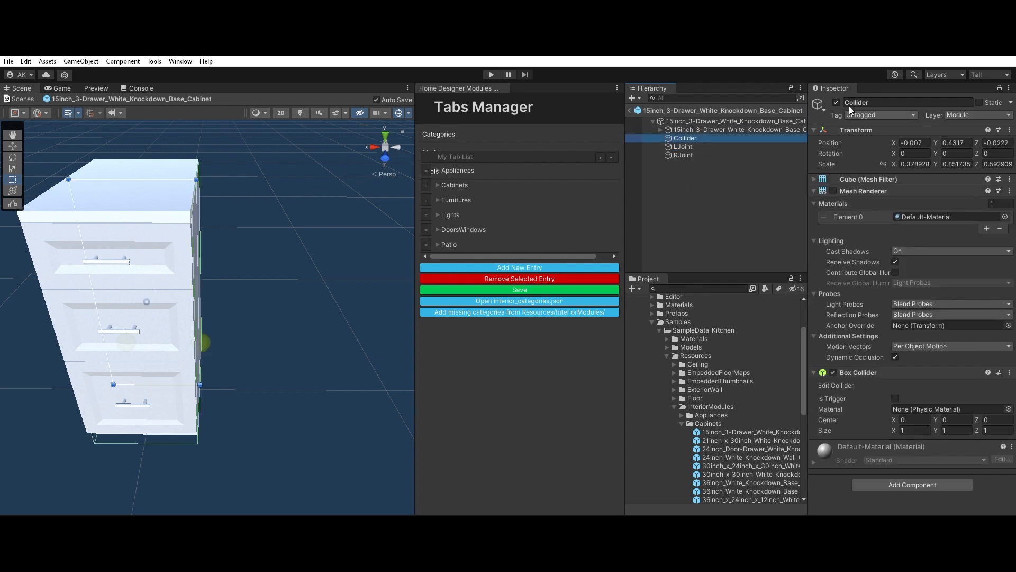
{"action": "key", "text": "Down"}
{"action": "left_click", "coordinate": [695, 136]}
{"action": "left_click", "coordinate": [695, 152]}
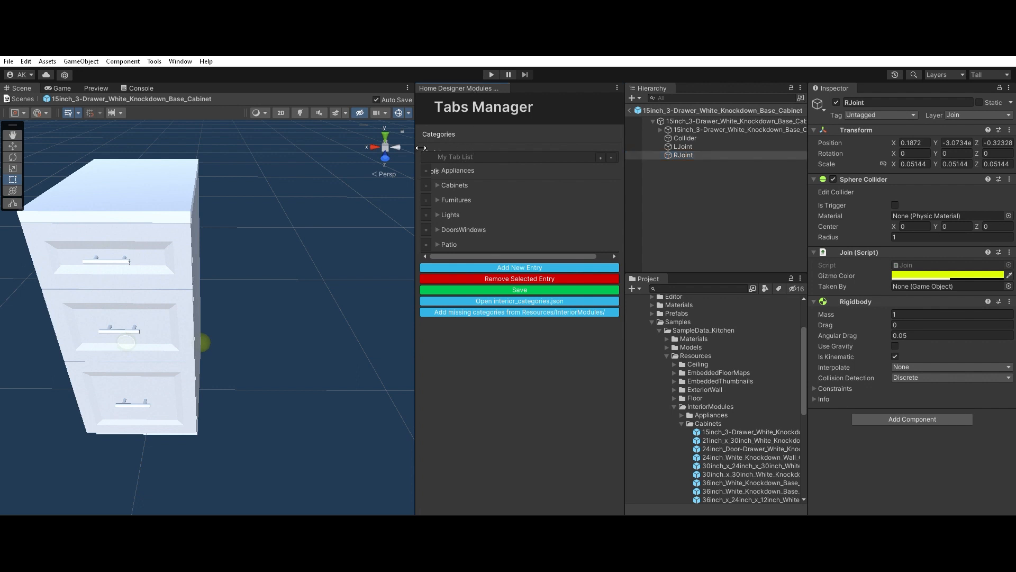
Step: Widen the Tabs Manager area and inspect the 15inch_3-Drawer_White_Knockdown_Base_Cabinet prefab asset in the Cabinets folder
{"action": "left_click_drag", "start_coordinate": [416, 148], "coordinate": [349, 153]}
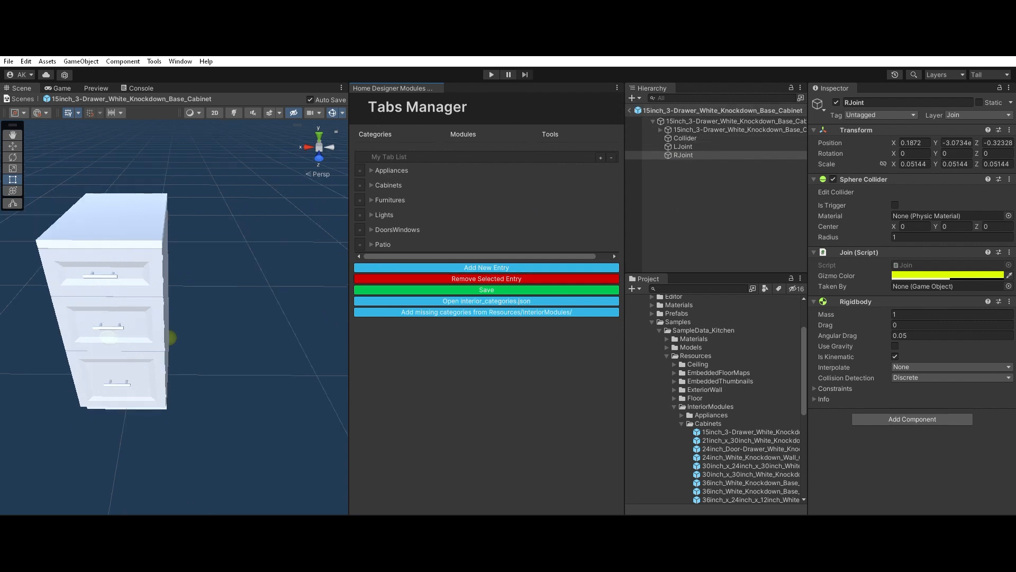
{"action": "scroll", "coordinate": [748, 475], "scroll_direction": "down", "scroll_amount": 5}
{"action": "scroll", "coordinate": [710, 365], "scroll_direction": "up", "scroll_amount": 3}
{"action": "left_click", "coordinate": [710, 368]}
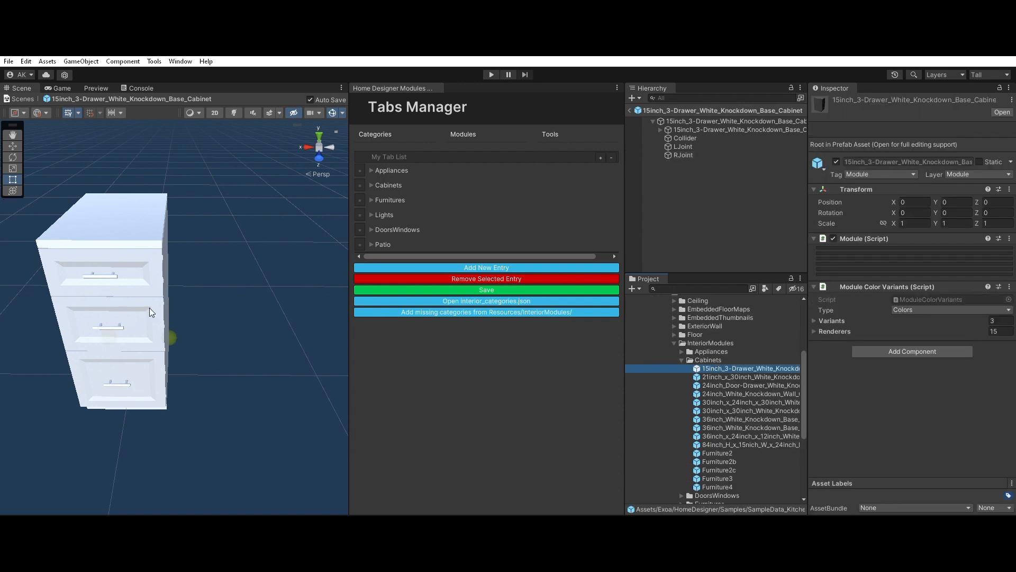
{"action": "scroll", "coordinate": [151, 312], "scroll_direction": "up", "scroll_amount": 1}
{"action": "scroll", "coordinate": [720, 380], "scroll_direction": "up", "scroll_amount": 3}
{"action": "mouse_move", "coordinate": [151, 345]}
{"action": "left_mouse_down", "text": "alt"}
{"action": "mouse_move", "coordinate": [179, 338]}
{"action": "mouse_move", "coordinate": [215, 370]}
{"action": "mouse_move", "coordinate": [162, 361]}
{"action": "left_mouse_up", "text": "alt"}
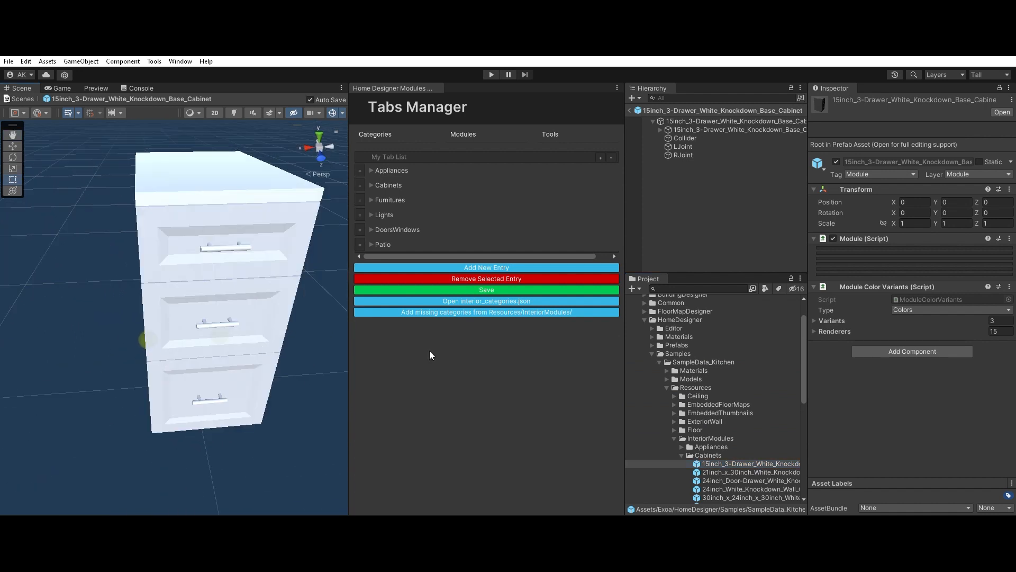
Step: Preview the Alamo (ES) material from the sample's Ceiling resource folder and open the Render Pipeline Switcher
{"action": "scroll", "coordinate": [709, 402], "scroll_direction": "down", "scroll_amount": 3}
{"action": "left_click", "coordinate": [706, 389]}
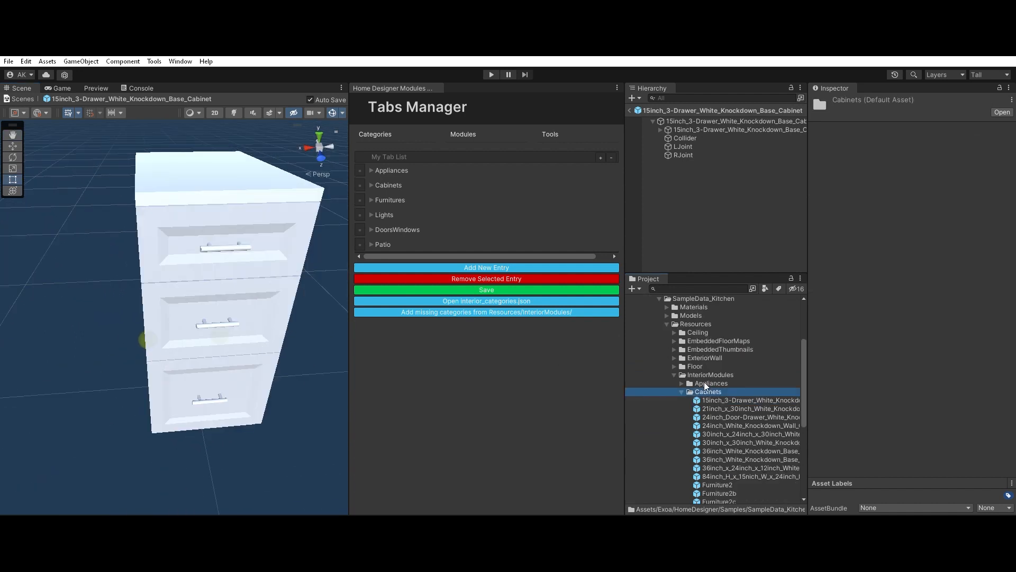
{"action": "left_click", "coordinate": [675, 333]}
{"action": "left_click", "coordinate": [704, 340]}
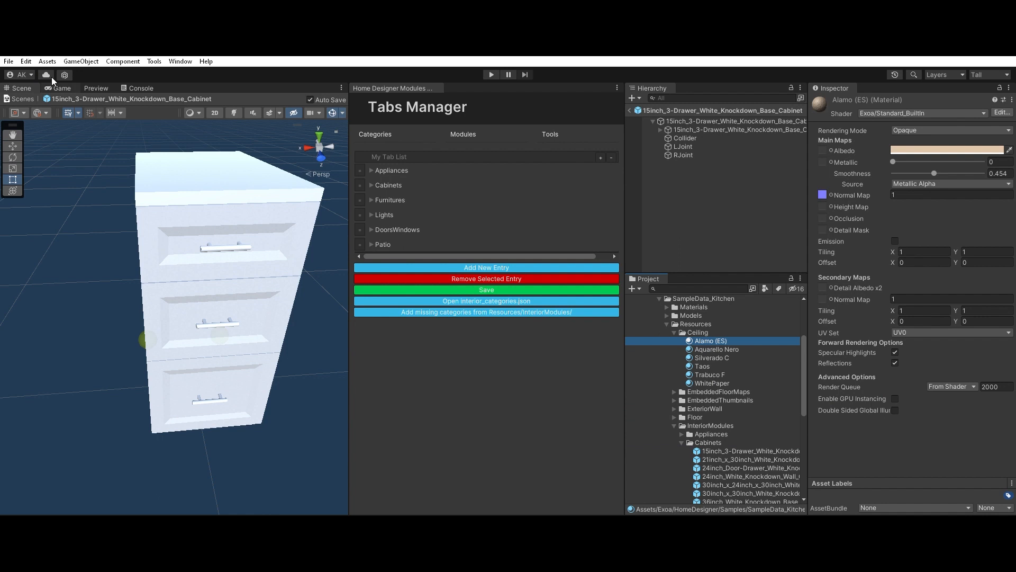
{"action": "left_click", "coordinate": [94, 85]}
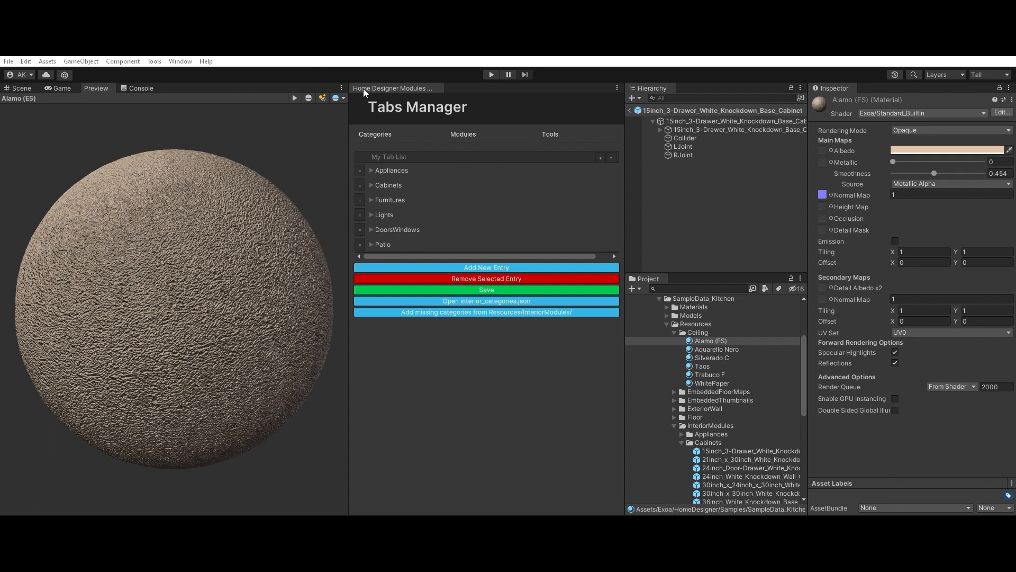
{"action": "left_click_drag", "start_coordinate": [377, 105], "coordinate": [479, 83]}
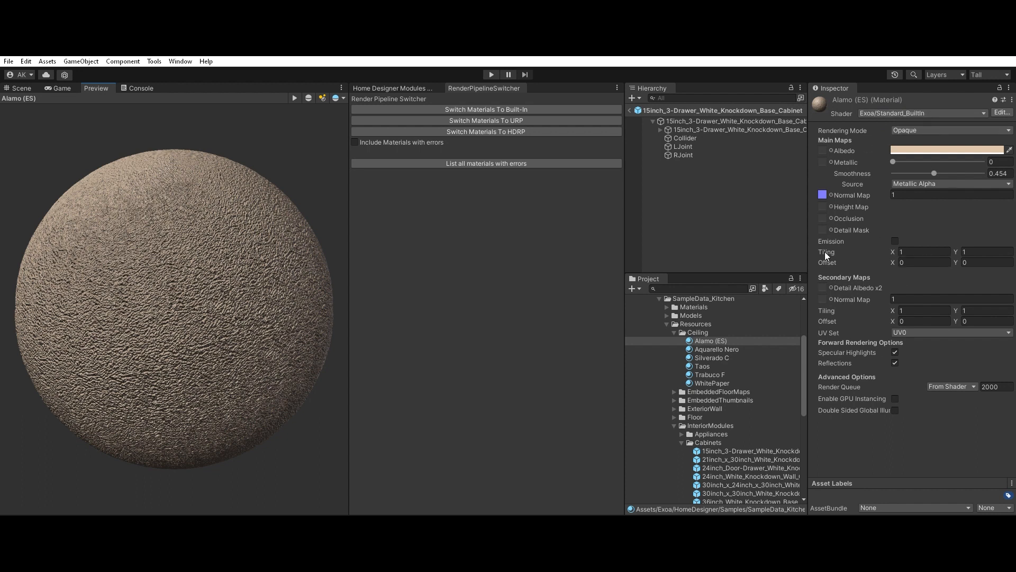
Step: Preview the WhitePaper, Trabuco F, Taos, Silverado C and Aquarello Nero ceiling materials, and return to Alamo (ES)
{"action": "left_click", "coordinate": [698, 381]}
{"action": "left_click", "coordinate": [698, 375]}
{"action": "left_click", "coordinate": [704, 367]}
{"action": "left_click", "coordinate": [707, 357]}
{"action": "left_click", "coordinate": [711, 347]}
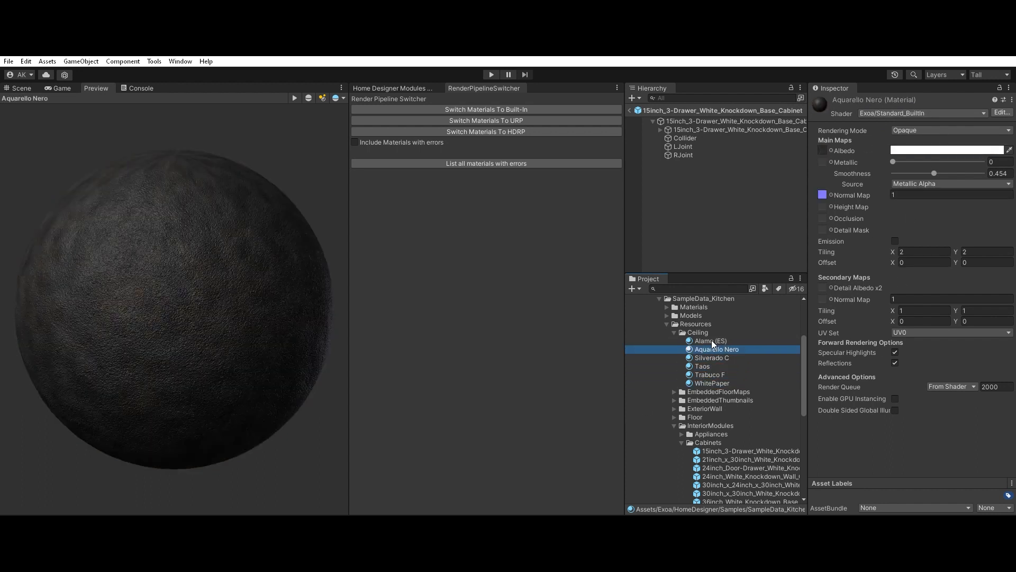
{"action": "left_click", "coordinate": [154, 329]}
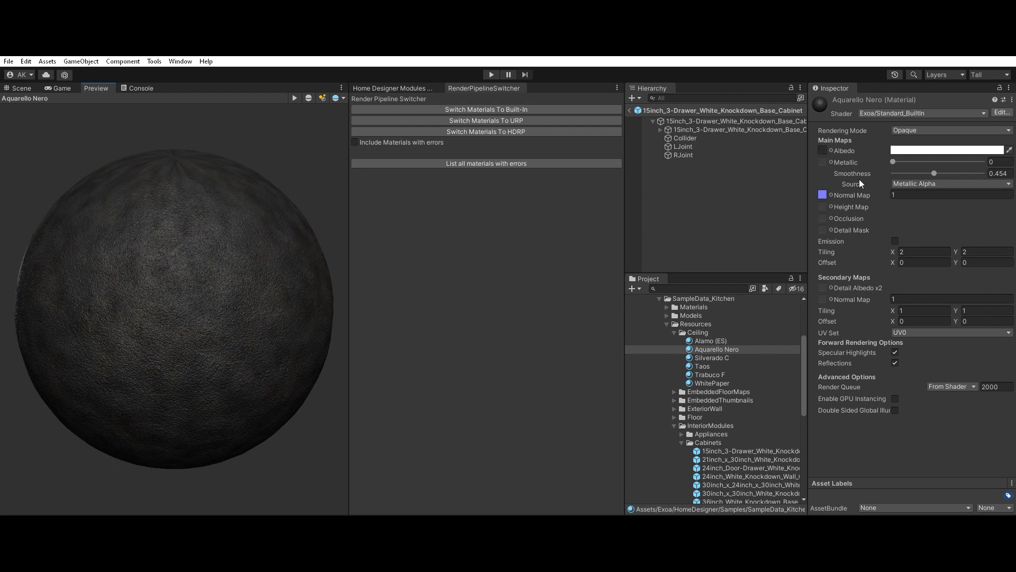
{"action": "left_click_drag", "start_coordinate": [191, 270], "coordinate": [204, 212]}
{"action": "left_click", "coordinate": [704, 340]}
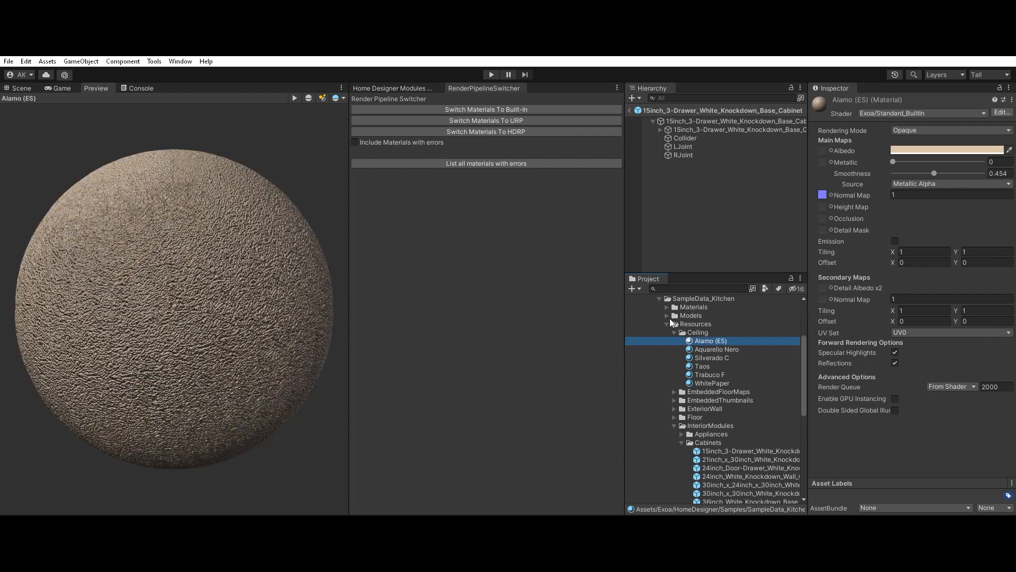
Step: Collapse the Ceiling and InteriorModules resource folders and inspect the contents of the interior_modules text asset
{"action": "left_click", "coordinate": [675, 329]}
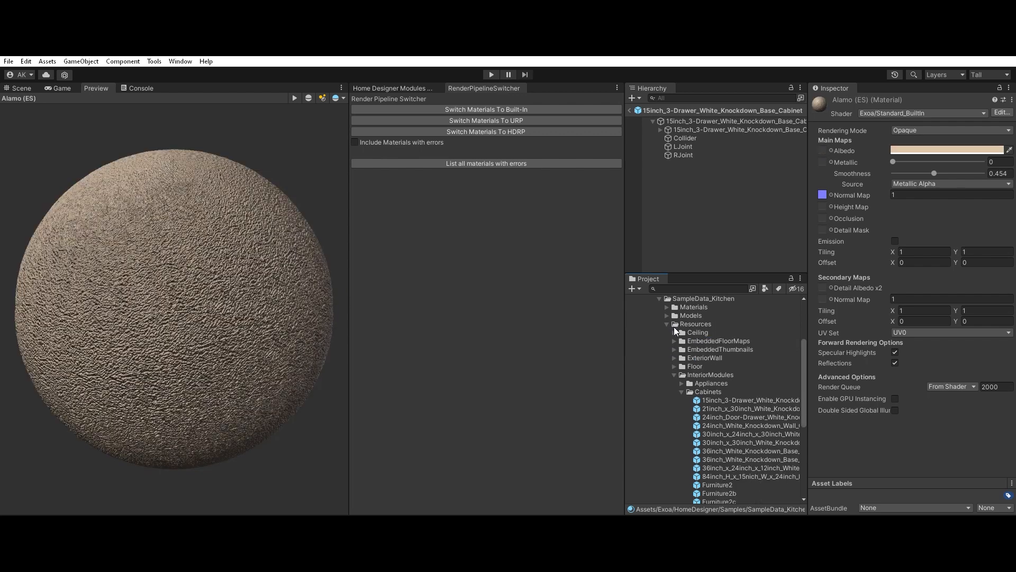
{"action": "left_click", "coordinate": [675, 370]}
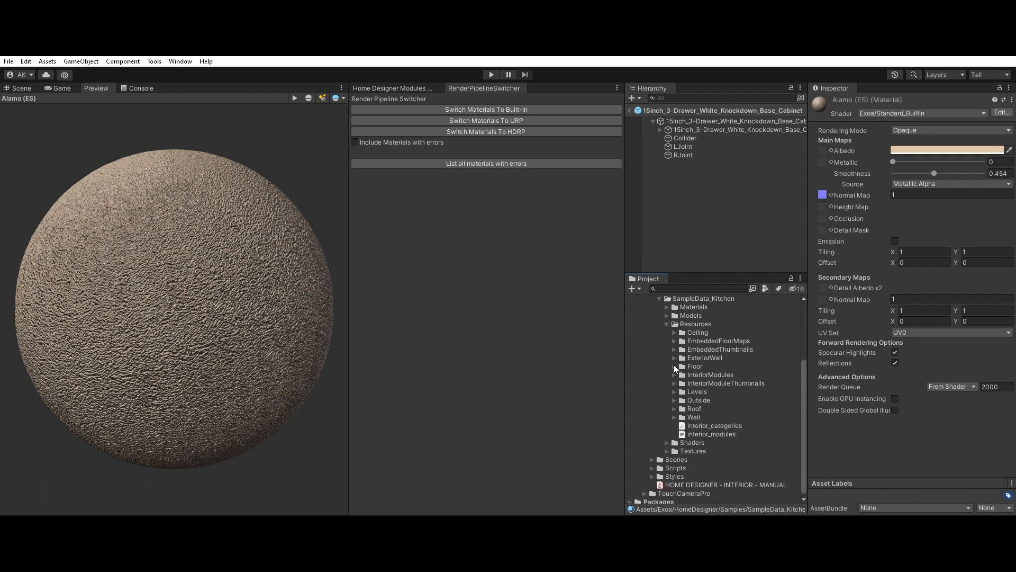
{"action": "left_click", "coordinate": [721, 432]}
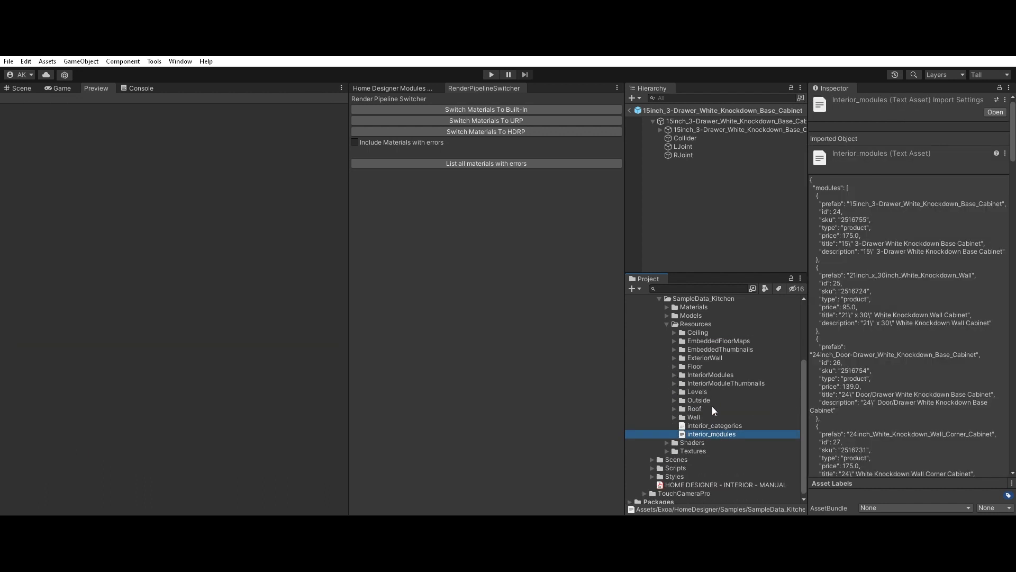
Step: Look over the project's folders, selecting the Ceiling resource folder and the _ARCHVIZ folder under Assets
{"action": "left_click", "coordinate": [699, 333]}
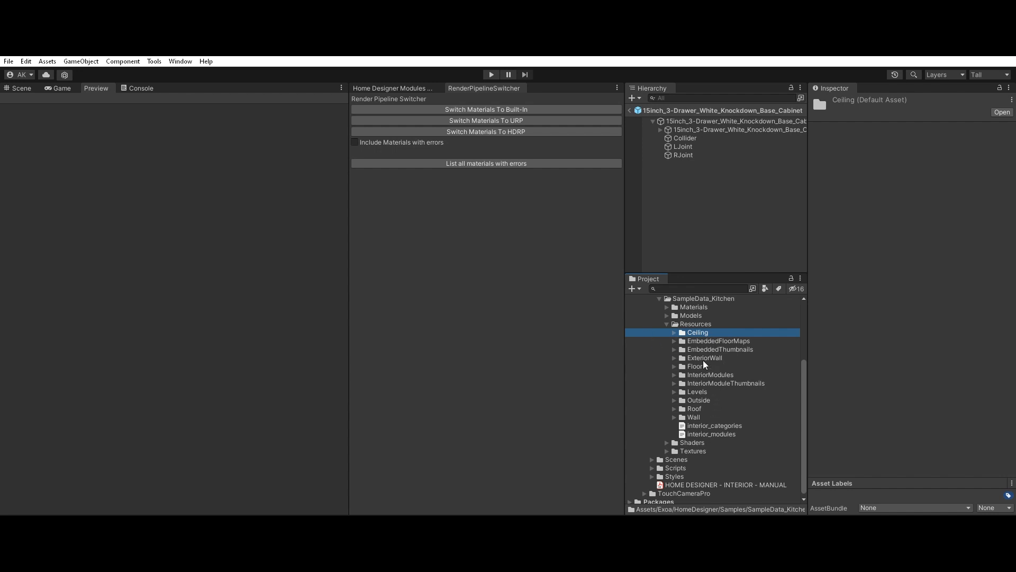
{"action": "scroll", "coordinate": [697, 342], "scroll_direction": "up", "scroll_amount": 5}
{"action": "left_click", "coordinate": [659, 308]}
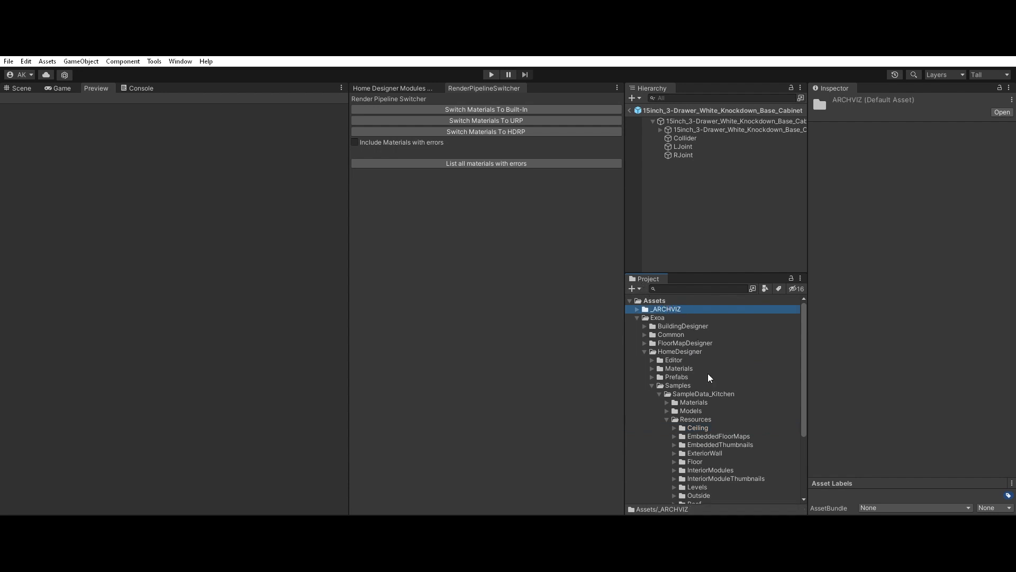
{"action": "scroll", "coordinate": [708, 373], "scroll_direction": "down", "scroll_amount": 5}
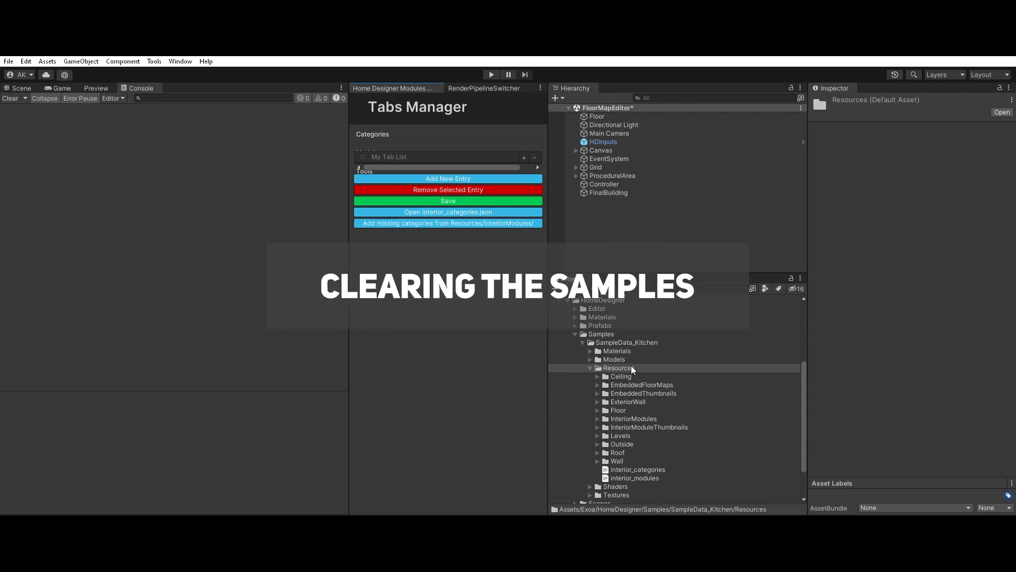
Step: Select all the SampleData_Kitchen Resources subfolders from Ceiling to Wall and expand them to list their files
{"action": "scroll", "coordinate": [653, 380], "scroll_direction": "down", "scroll_amount": 2}
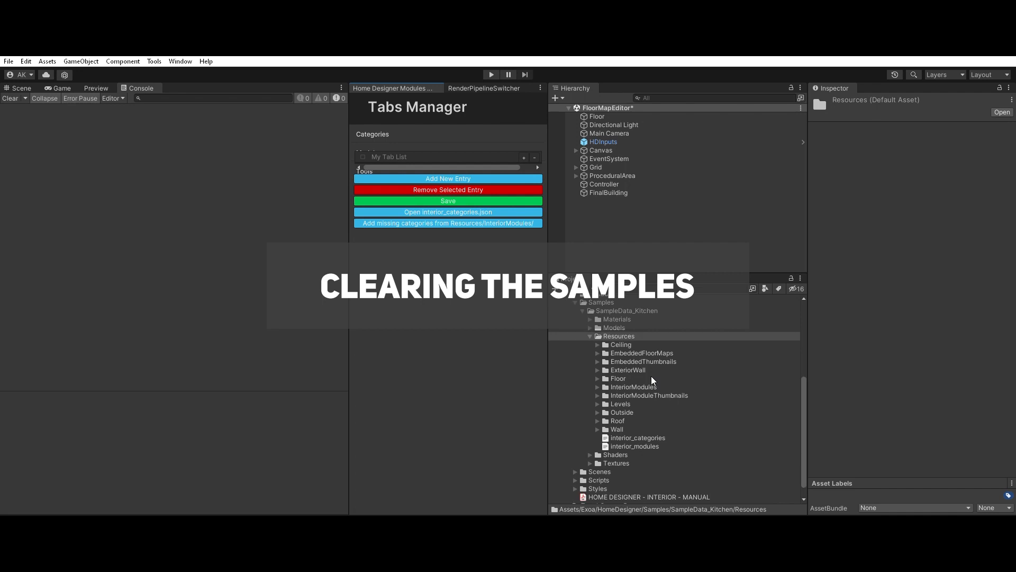
{"action": "left_click", "coordinate": [628, 342]}
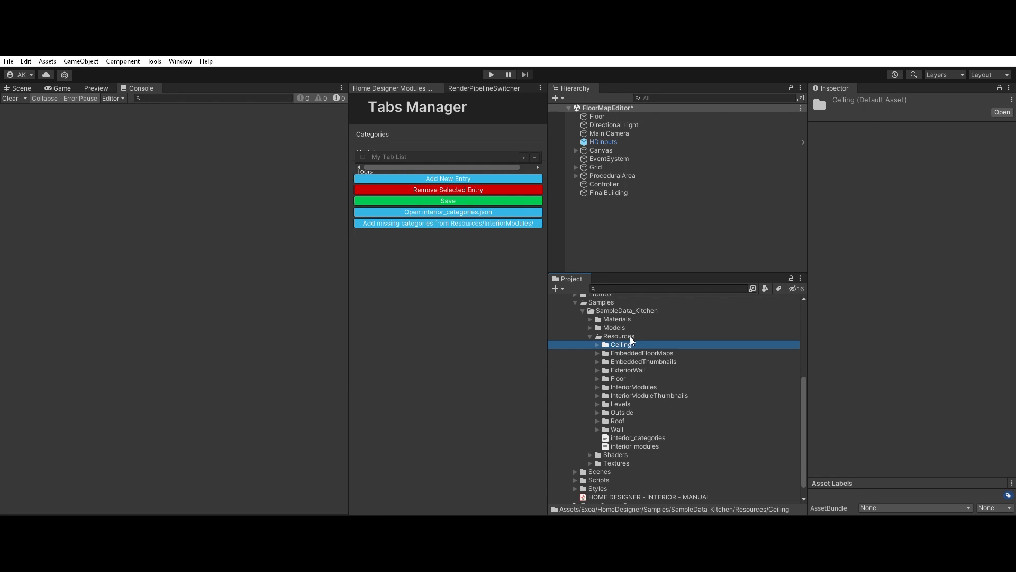
{"action": "scroll", "coordinate": [628, 423], "scroll_direction": "down", "scroll_amount": 1}
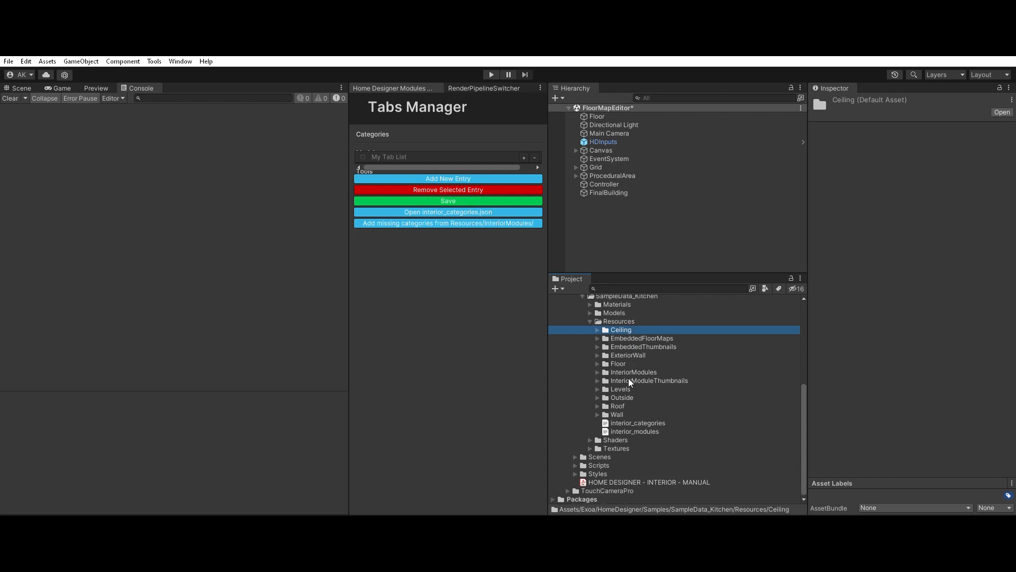
{"action": "left_click", "coordinate": [633, 414], "text": "shift"}
{"action": "key", "text": "Right"}
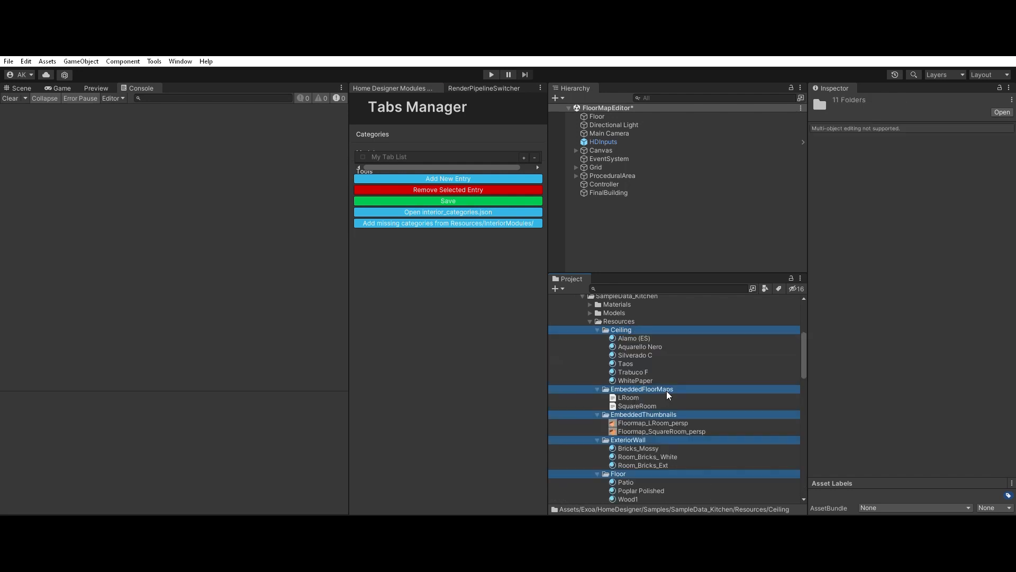
Step: Delete the six materials from Alamo (ES) to WhitePaper in the Ceiling resource folder
{"action": "left_click", "coordinate": [639, 335]}
{"action": "scroll", "coordinate": [642, 329], "scroll_direction": "down", "scroll_amount": 2}
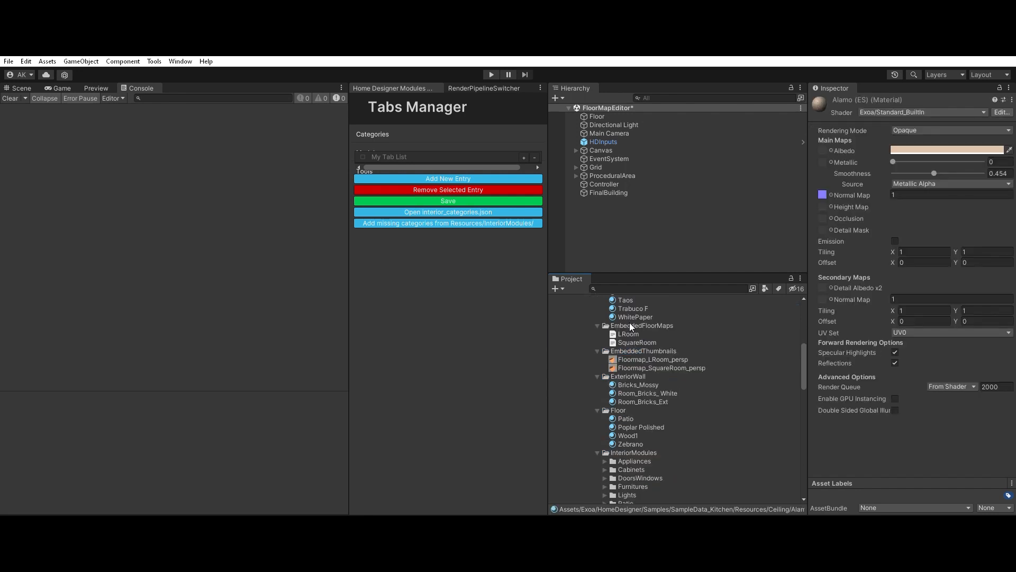
{"action": "left_click", "coordinate": [640, 315], "text": "shift"}
{"action": "scroll", "coordinate": [641, 331], "scroll_direction": "up", "scroll_amount": 3}
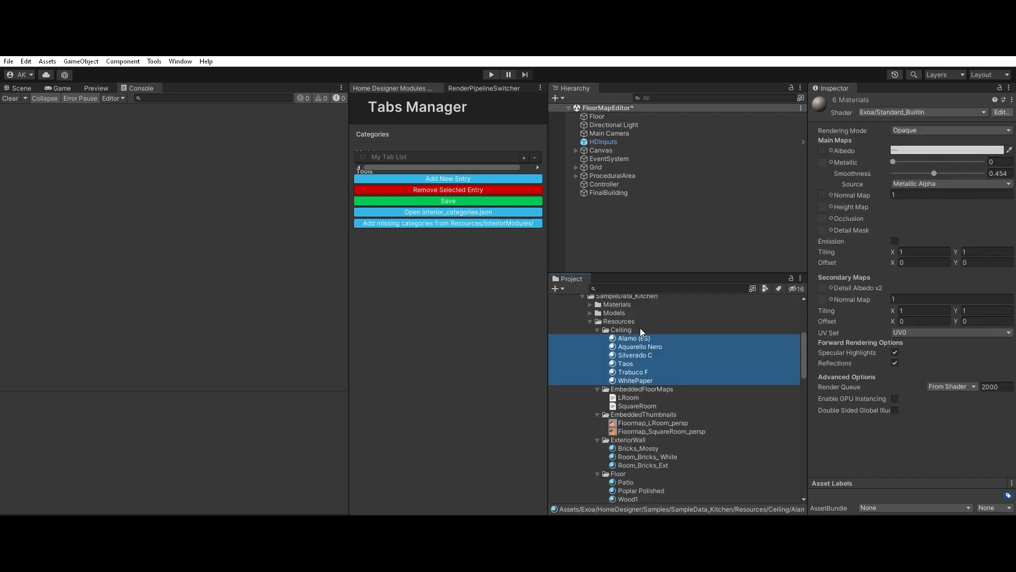
{"action": "key", "text": "Delete"}
{"action": "key", "text": "Return"}
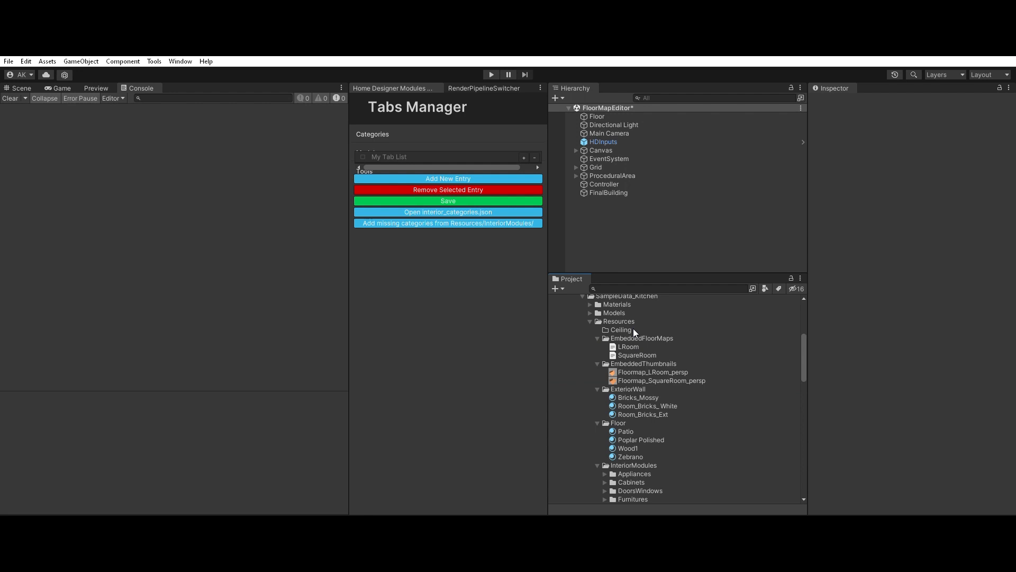
Step: Collapse the EmbeddedFloorMaps and EmbeddedThumbnails resource folders, keeping their files
{"action": "left_click", "coordinate": [628, 337]}
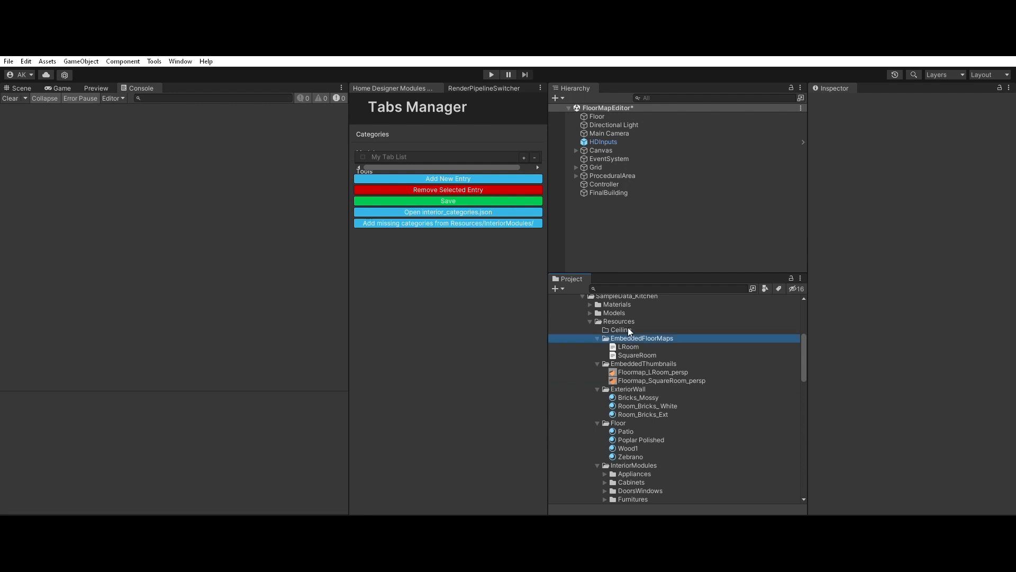
{"action": "left_click", "coordinate": [598, 338]}
{"action": "key", "text": "Down"}
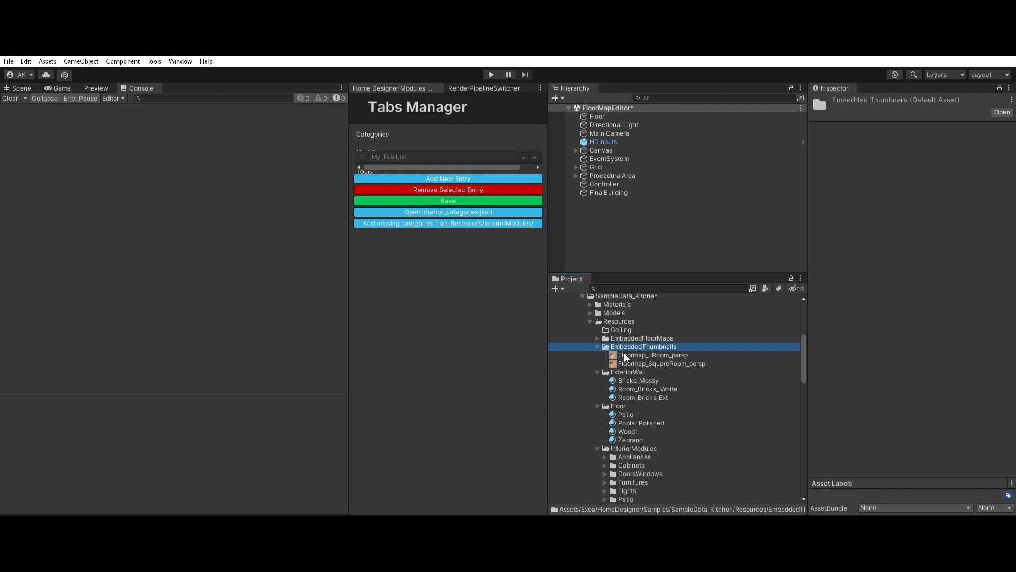
{"action": "left_click", "coordinate": [598, 345]}
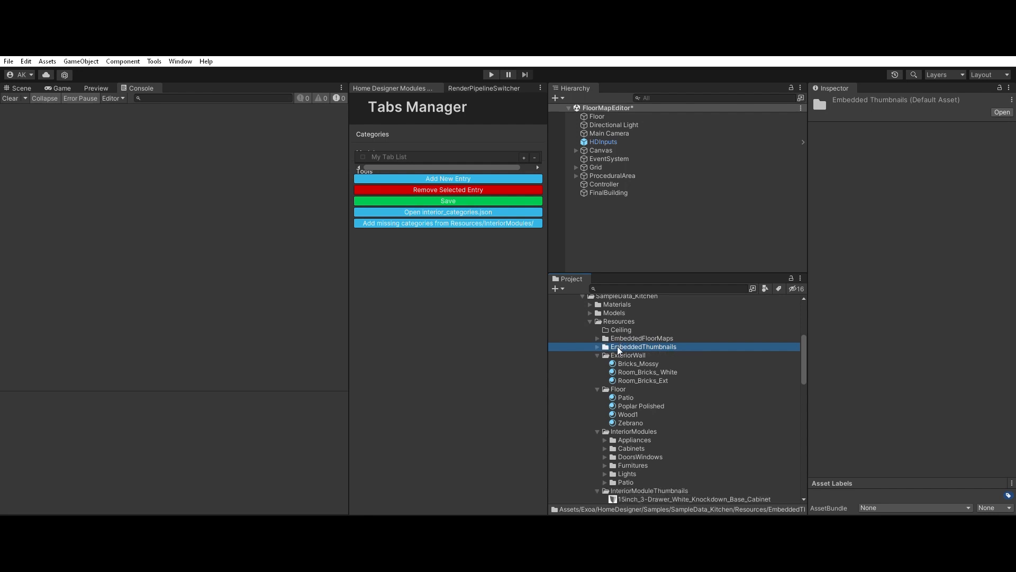
Step: Delete all materials inside the ExteriorWall and Floor resource folders, keeping the Floor folder itself out of the selection
{"action": "left_click", "coordinate": [637, 361]}
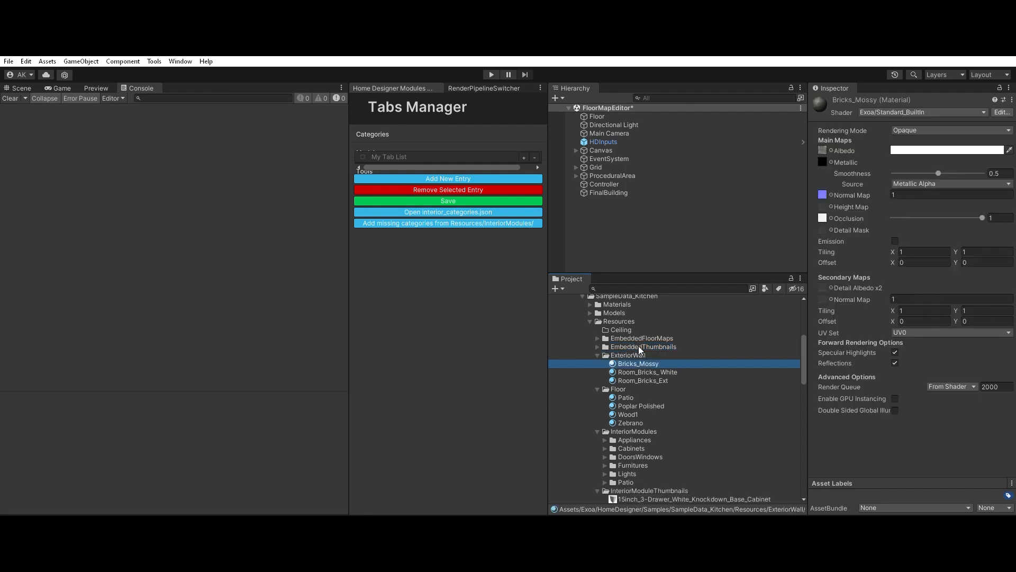
{"action": "left_click", "coordinate": [641, 380], "text": "shift"}
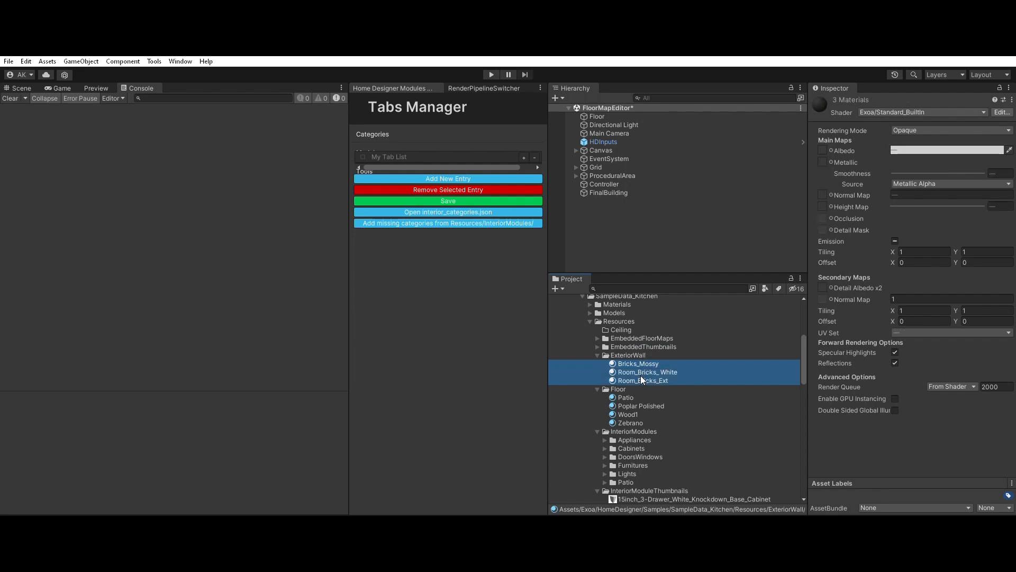
{"action": "left_click", "coordinate": [634, 424], "text": "shift"}
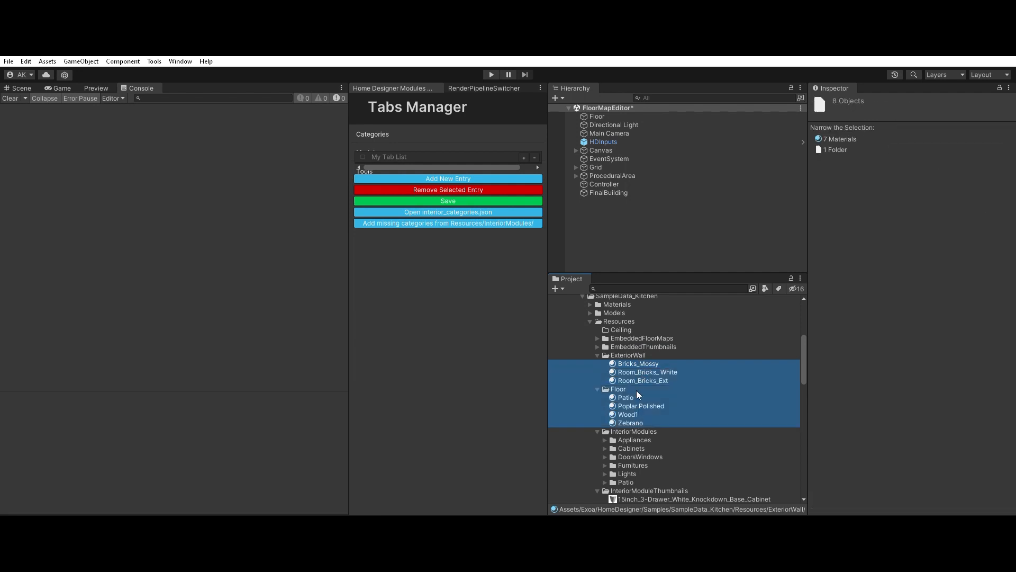
{"action": "left_click", "coordinate": [637, 389], "text": "ctrl"}
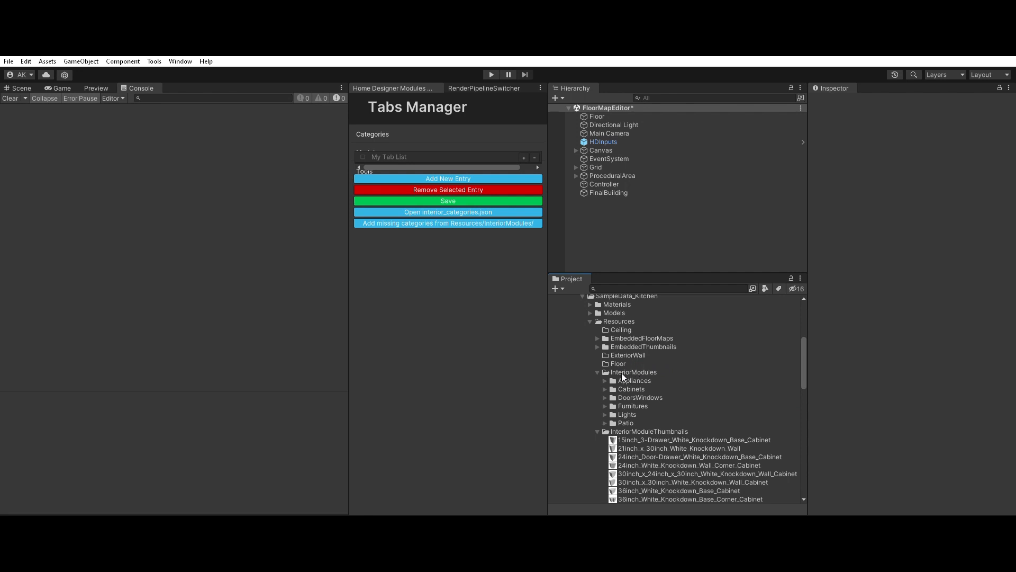
Step: Delete the InteriorModules subfolders from Appliances to Patio
{"action": "left_click", "coordinate": [633, 378]}
{"action": "scroll", "coordinate": [659, 366], "scroll_direction": "down", "scroll_amount": 3}
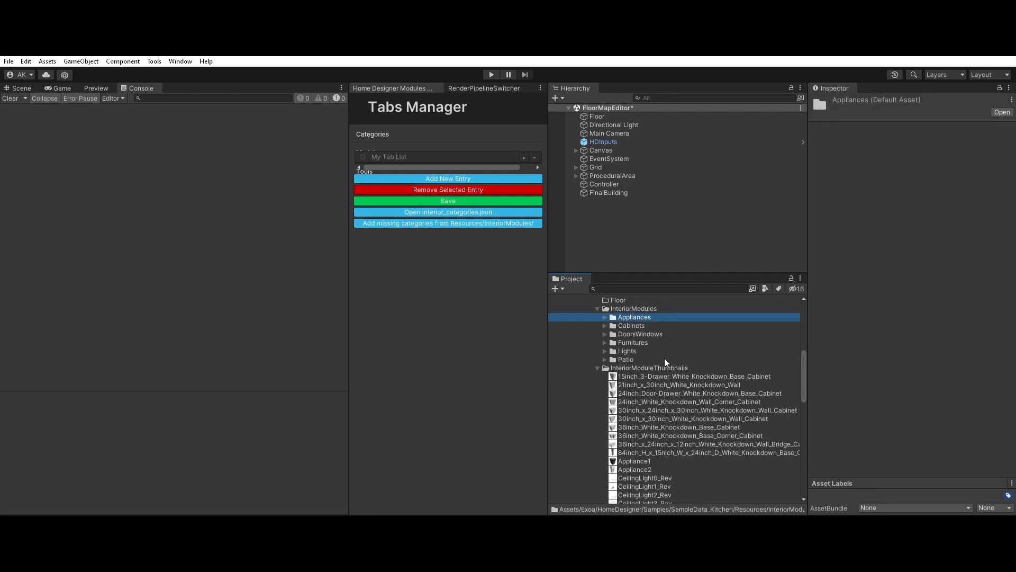
{"action": "left_click", "coordinate": [643, 358], "text": "shift"}
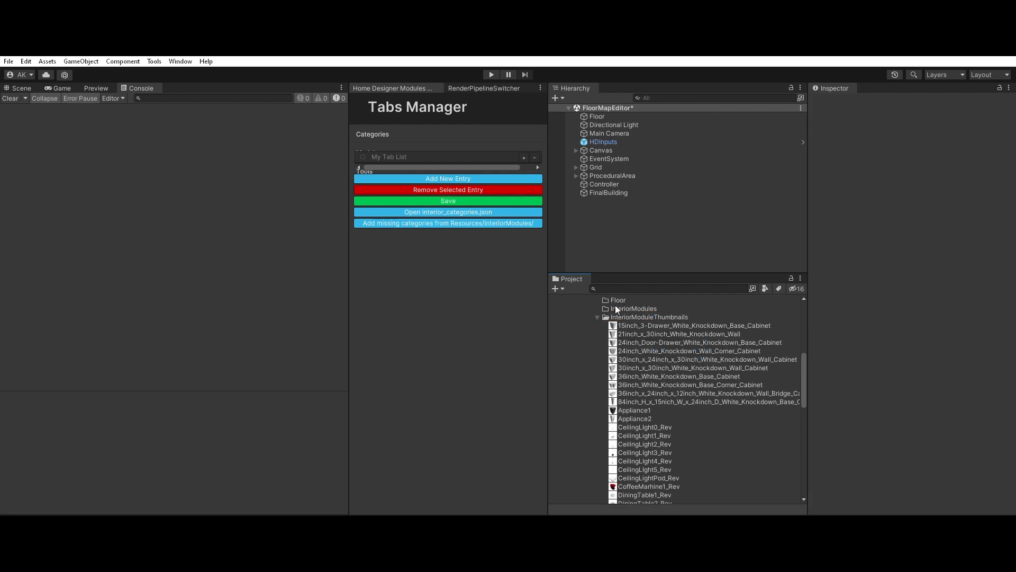
Step: Delete every thumbnail in the InteriorModuleThumbnails folder, from 15inch_3-Drawer_White_Knockdown_Base_Cabinet to Wind_Wall_WithJoint
{"action": "left_click", "coordinate": [653, 323]}
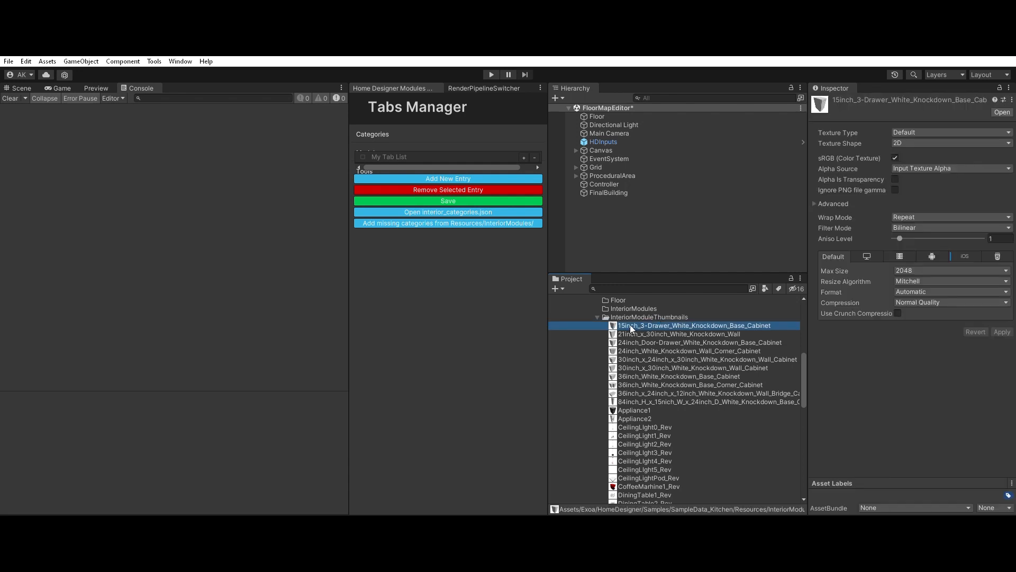
{"action": "scroll", "coordinate": [648, 344], "scroll_direction": "down", "scroll_amount": 10}
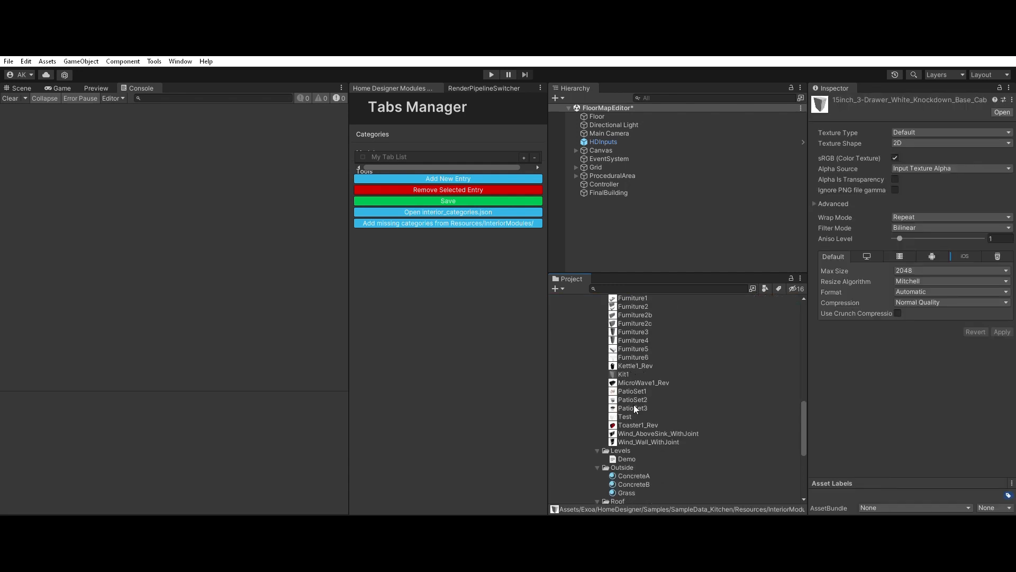
{"action": "left_click", "coordinate": [636, 439], "text": "shift"}
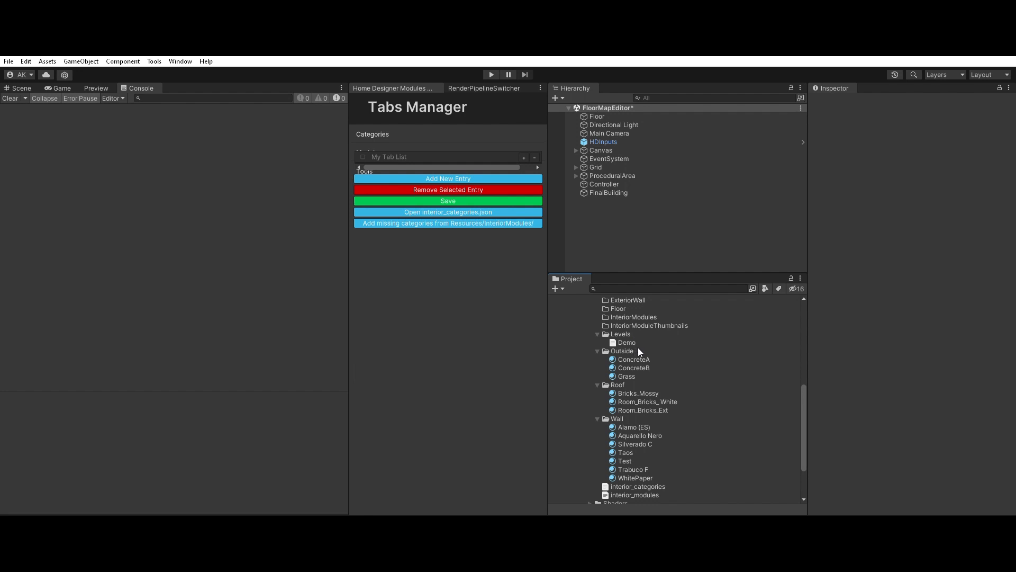
Step: Delete the ConcreteA, ConcreteB and Grass materials from the Outside resource folder
{"action": "left_click", "coordinate": [638, 359]}
{"action": "left_click", "coordinate": [635, 376], "text": "shift"}
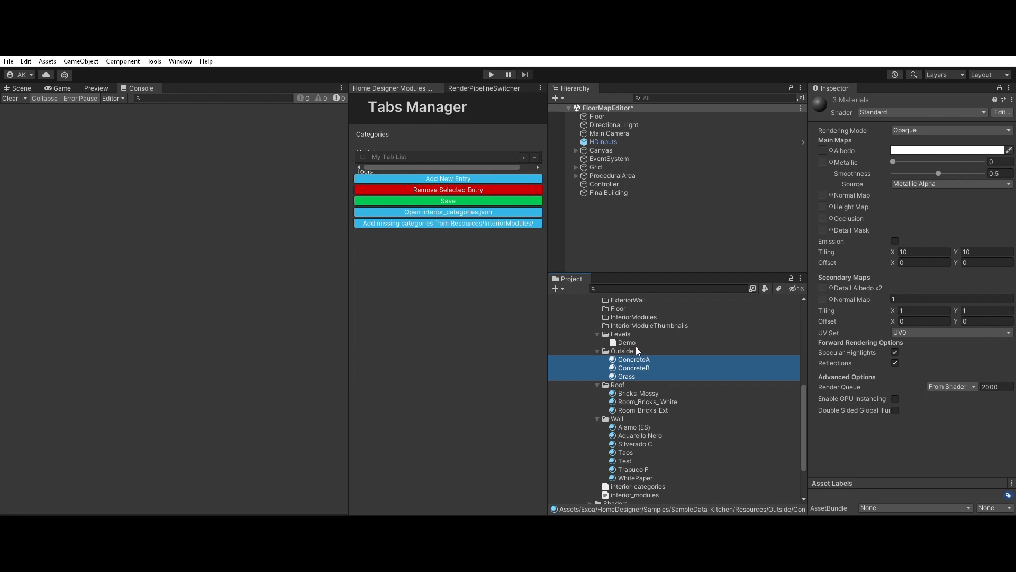
{"action": "double_click", "coordinate": [638, 350]}
Step: Delete all materials inside the Roof and Wall resource folders, leaving the Wall folder itself in place
{"action": "left_click", "coordinate": [638, 366]}
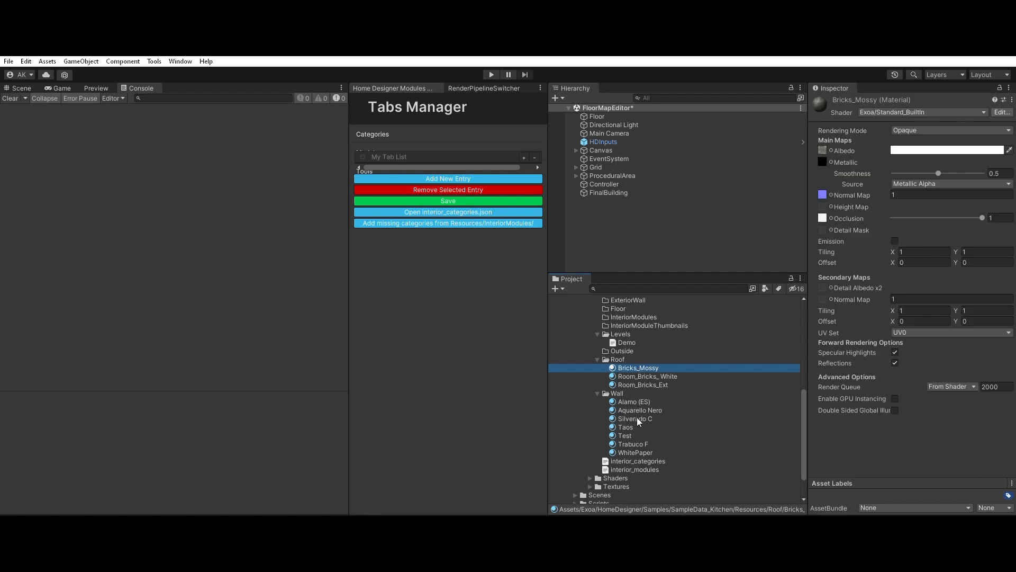
{"action": "left_click", "coordinate": [635, 452], "text": "shift"}
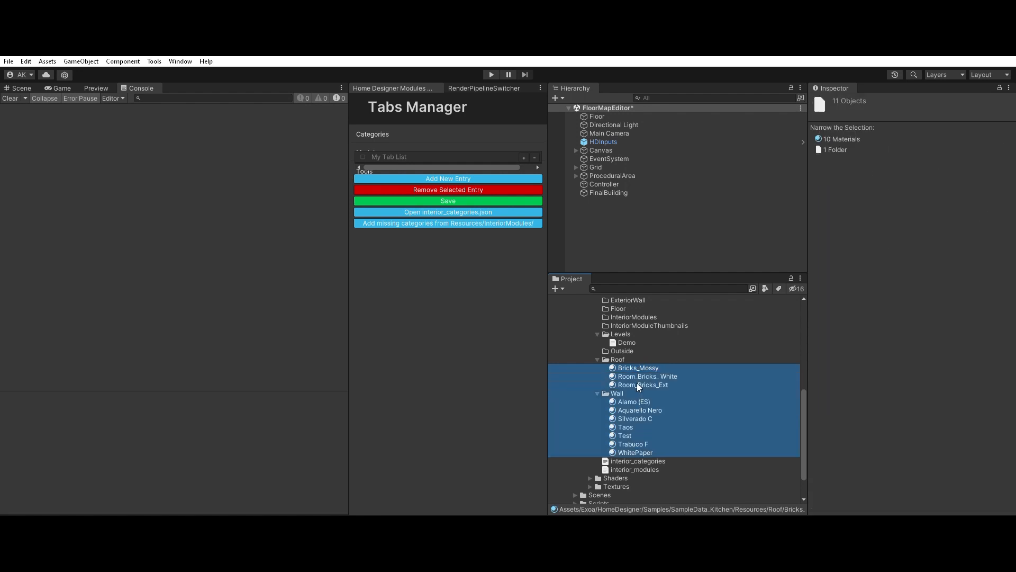
{"action": "left_click", "coordinate": [639, 393], "text": "ctrl"}
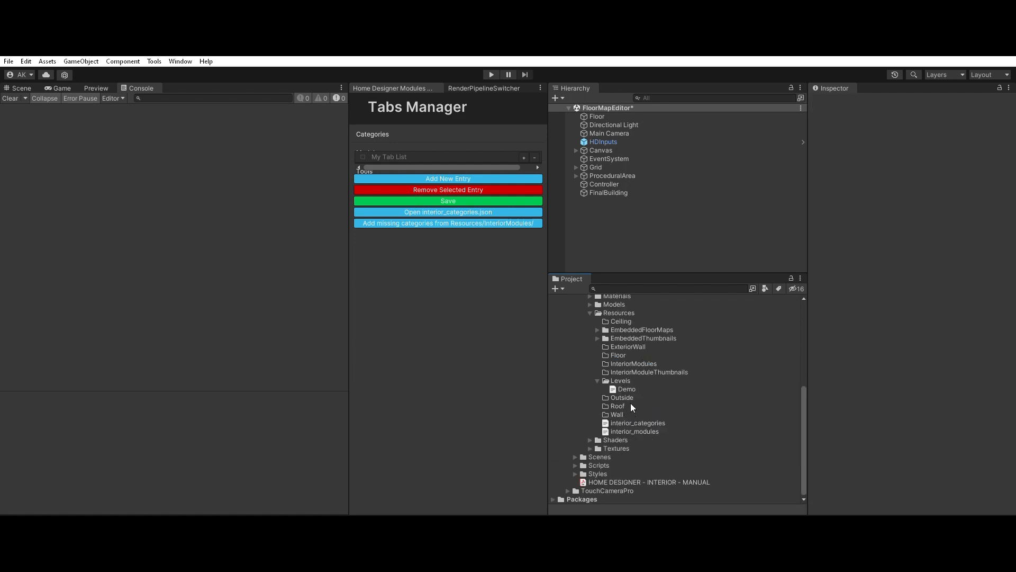
Step: Open the interior_categories and interior_modules text assets in Visual Studio Code
{"action": "left_click", "coordinate": [634, 422]}
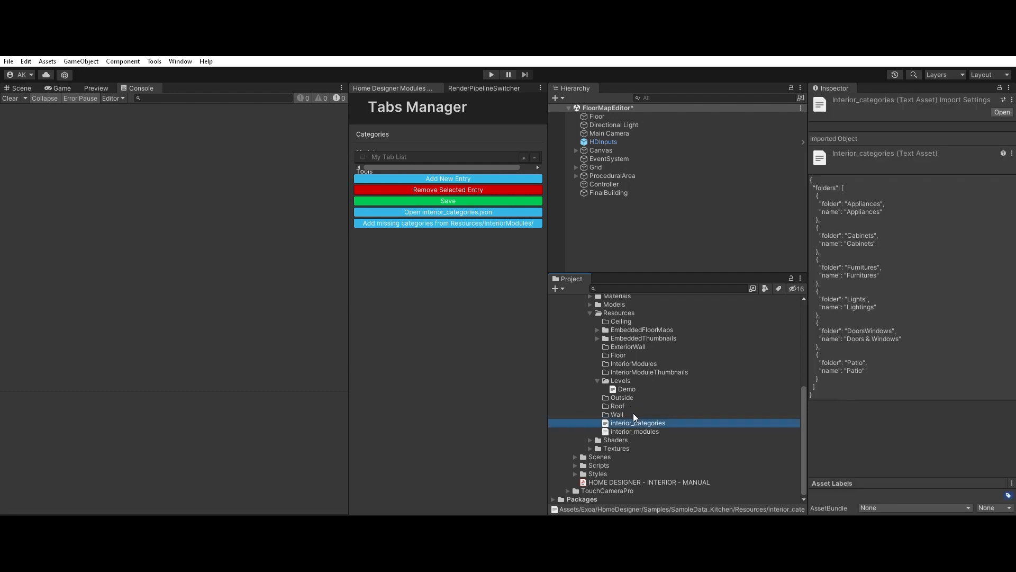
{"action": "key", "text": "Down"}
{"action": "key", "text": "Up"}
{"action": "key", "text": "alt+Tab"}
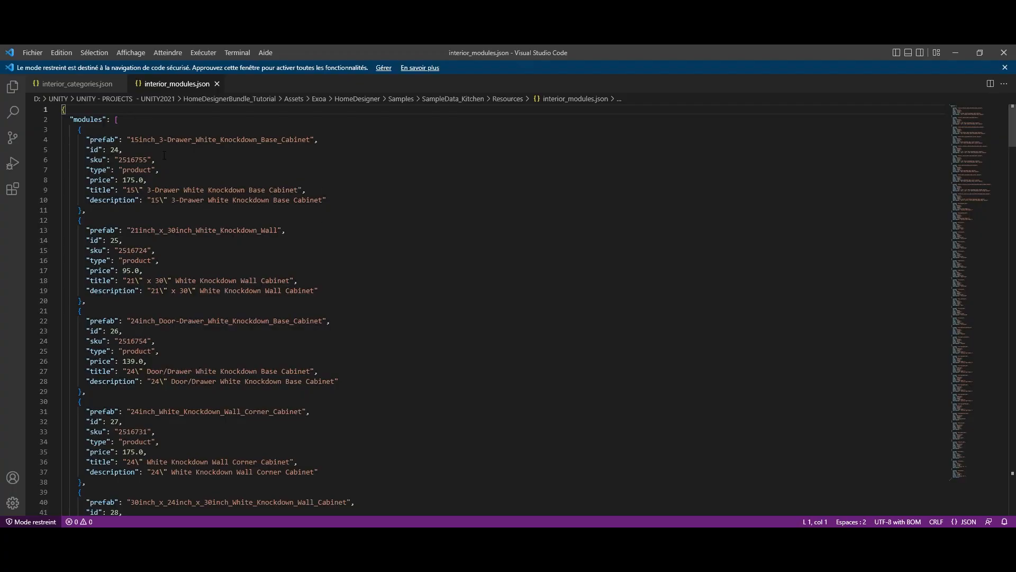
Step: Remove all entries from the "modules" array in interior_modules.json, then save and close the file
{"action": "double_click", "coordinate": [80, 129]}
{"action": "scroll", "coordinate": [108, 131], "scroll_direction": "down", "scroll_amount": 20}
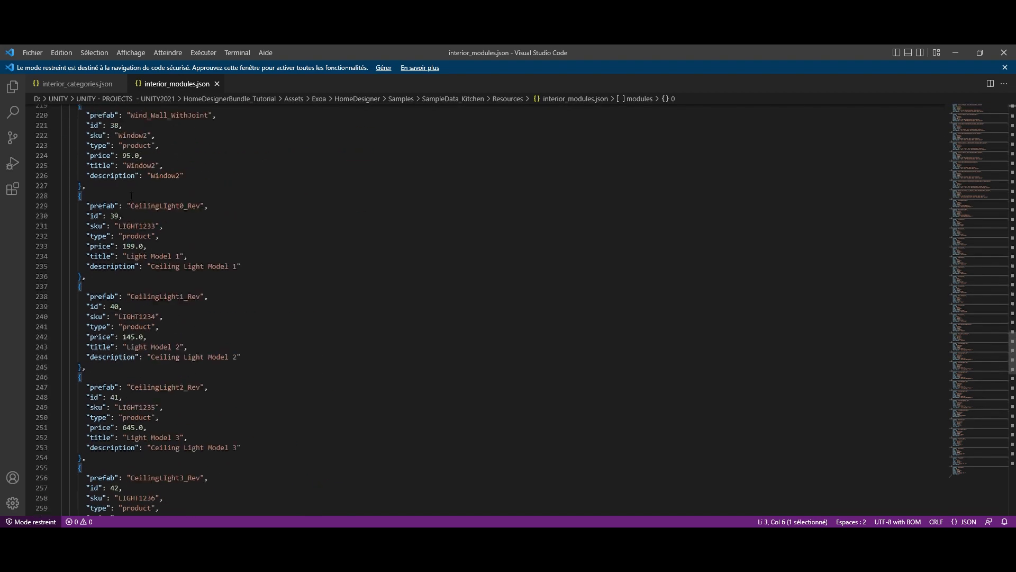
{"action": "scroll", "coordinate": [98, 159], "scroll_direction": "up", "scroll_amount": 2}
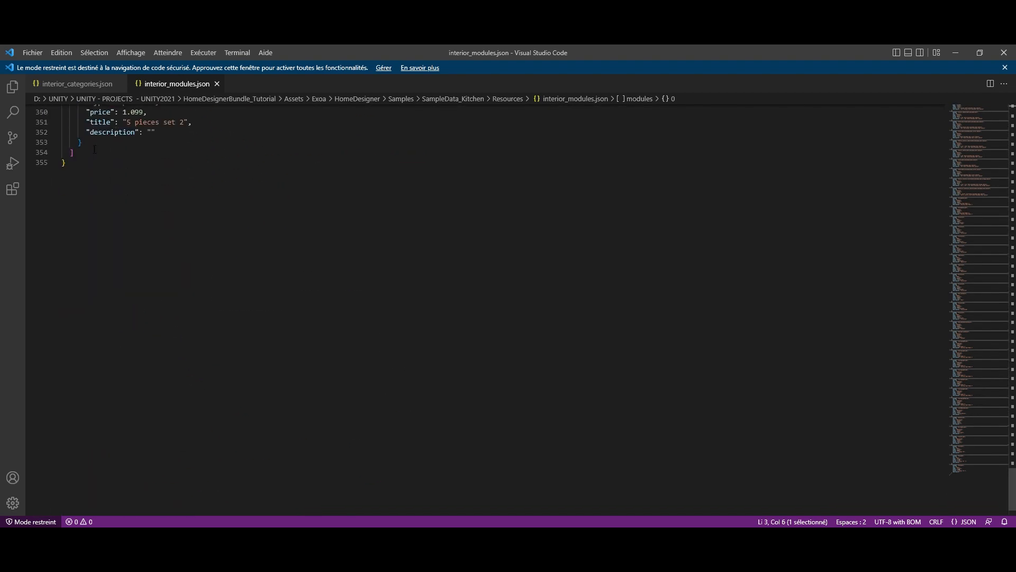
{"action": "left_click", "coordinate": [95, 143], "text": "shift"}
{"action": "key", "text": "BackSpace"}
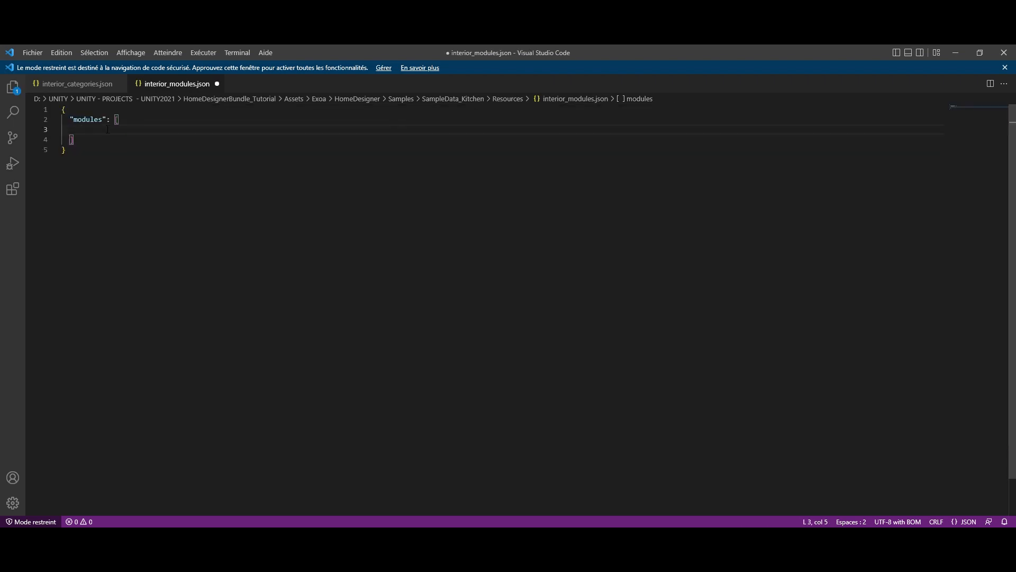
{"action": "left_click", "coordinate": [87, 119]}
{"action": "left_click", "coordinate": [131, 139]}
{"action": "key", "text": "ctrl+s"}
{"action": "key", "text": "ctrl+w"}
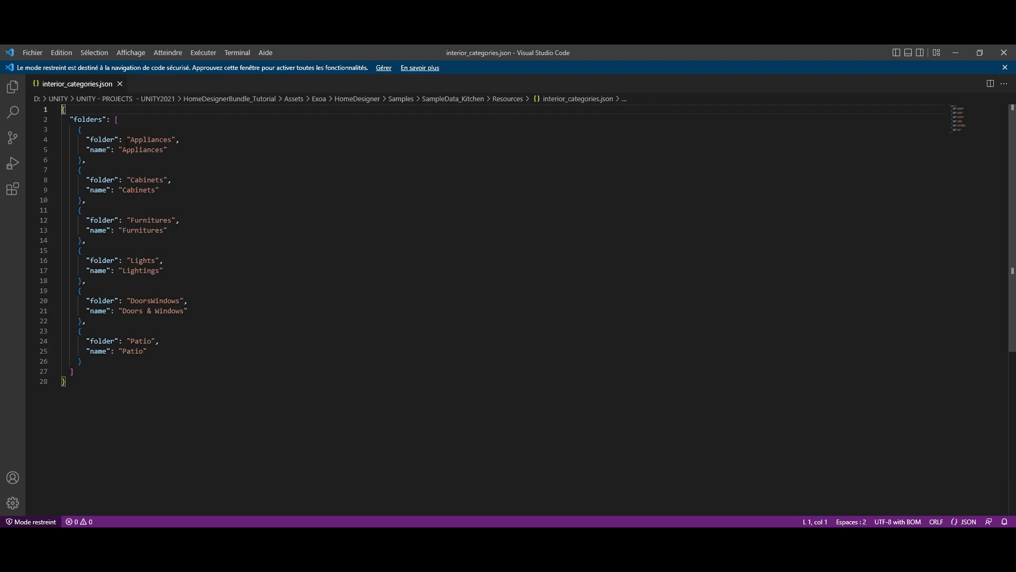
Step: Remove all entries from the "folders" array in interior_categories.json, save the file and switch back to Unity
{"action": "left_click_drag", "start_coordinate": [74, 129], "coordinate": [103, 369]}
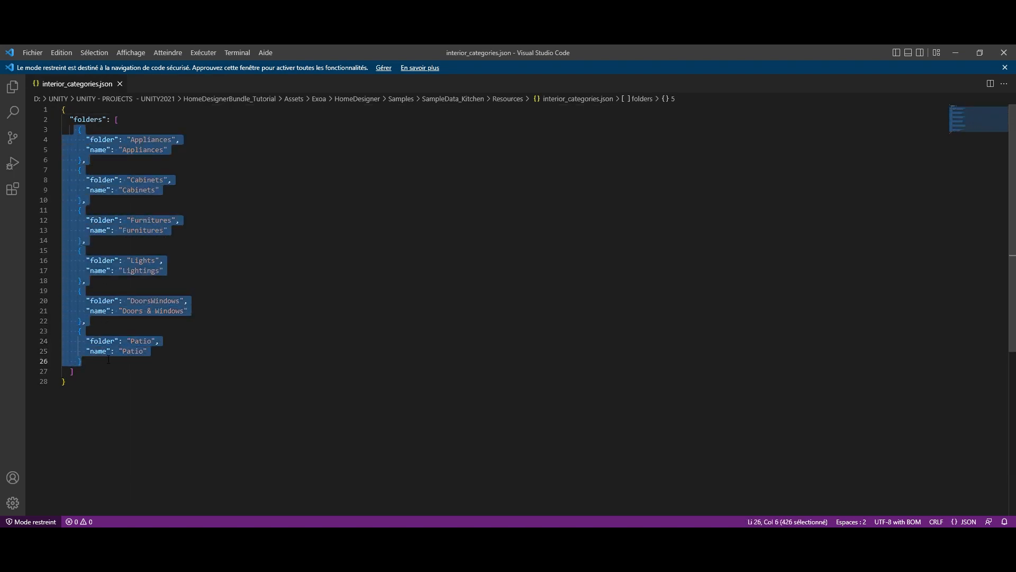
{"action": "key", "text": "BackSpace"}
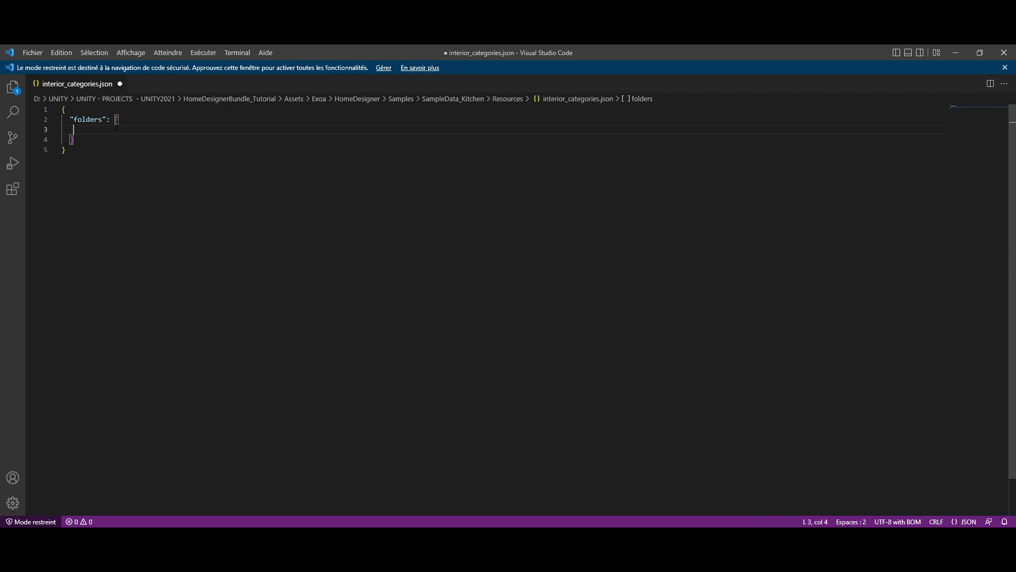
{"action": "key", "text": "ctrl+s"}
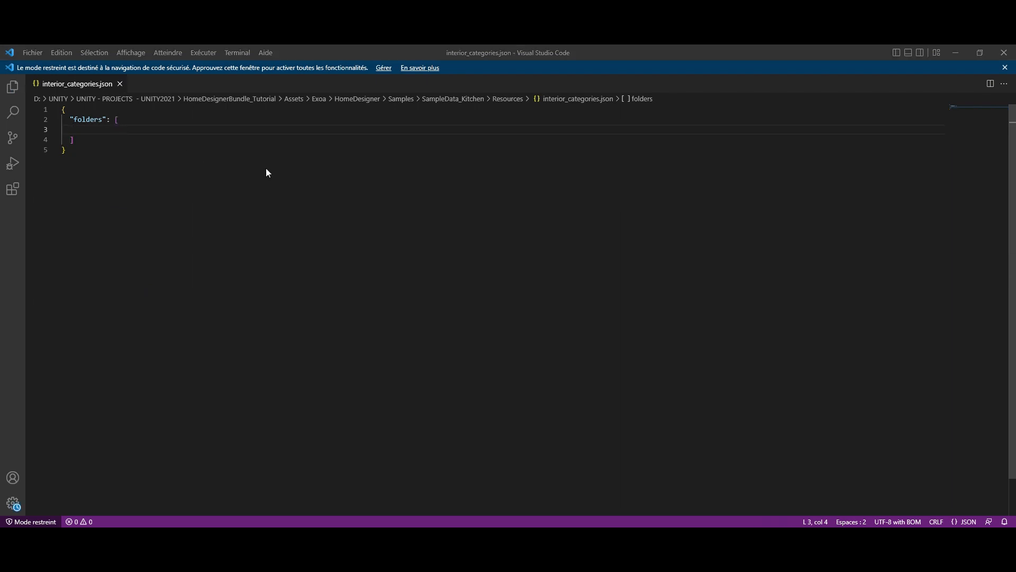
{"action": "key", "text": "alt+Tab"}
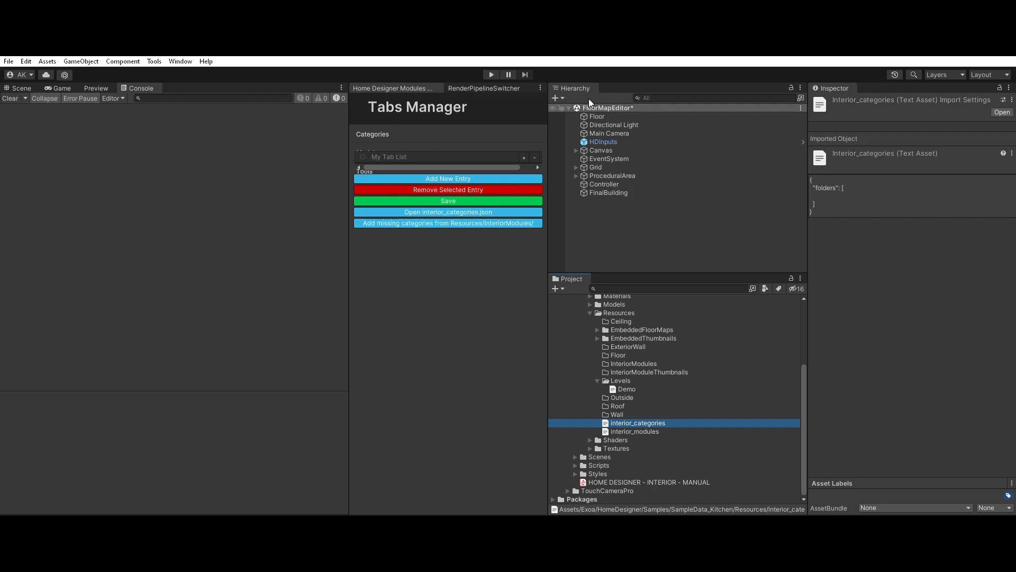
Step: Run the application and create a new interior project from the LRoom floor map
{"action": "left_click", "coordinate": [492, 71]}
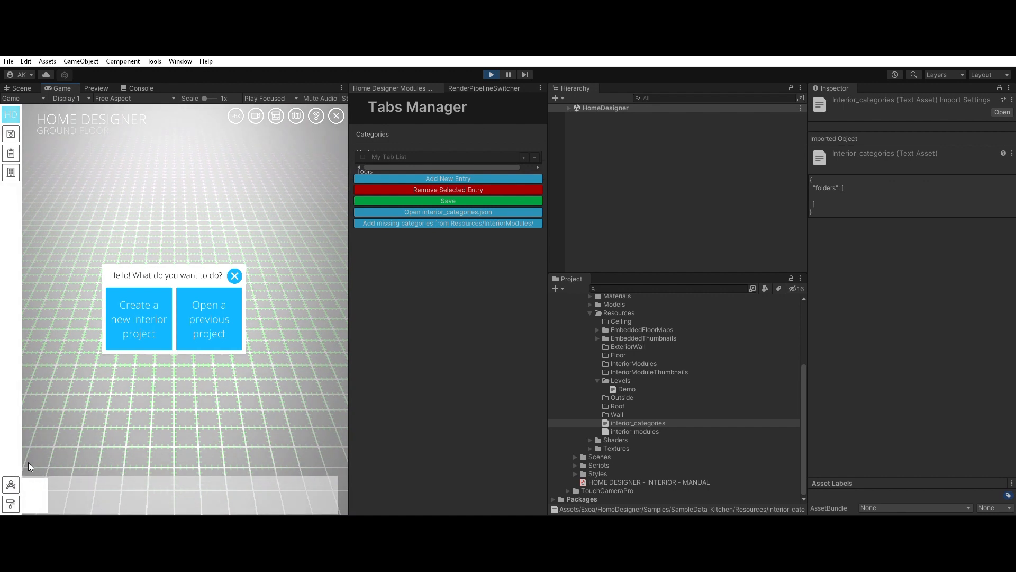
{"action": "left_click", "coordinate": [169, 308]}
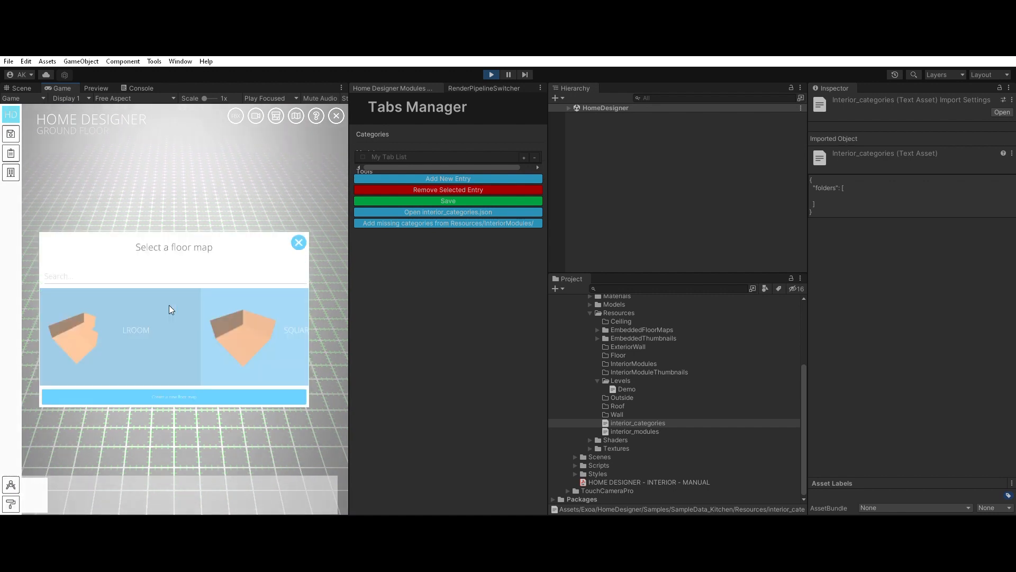
{"action": "left_click", "coordinate": [139, 292]}
Step: Check the material choices offered for the room's floor and an interior wall, then stop the running application
{"action": "left_click", "coordinate": [179, 311]}
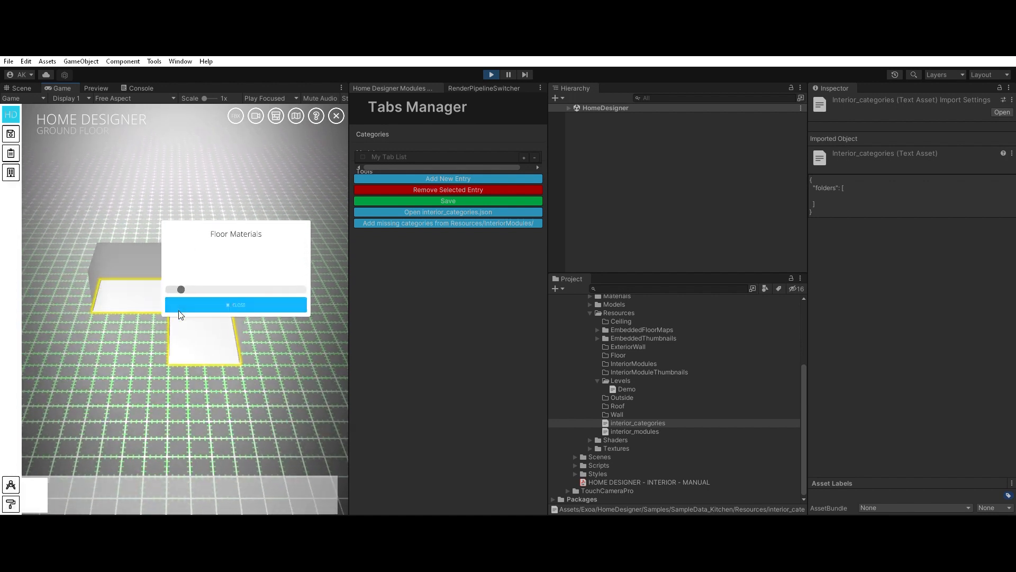
{"action": "scroll", "coordinate": [147, 288], "scroll_direction": "up", "scroll_amount": 3}
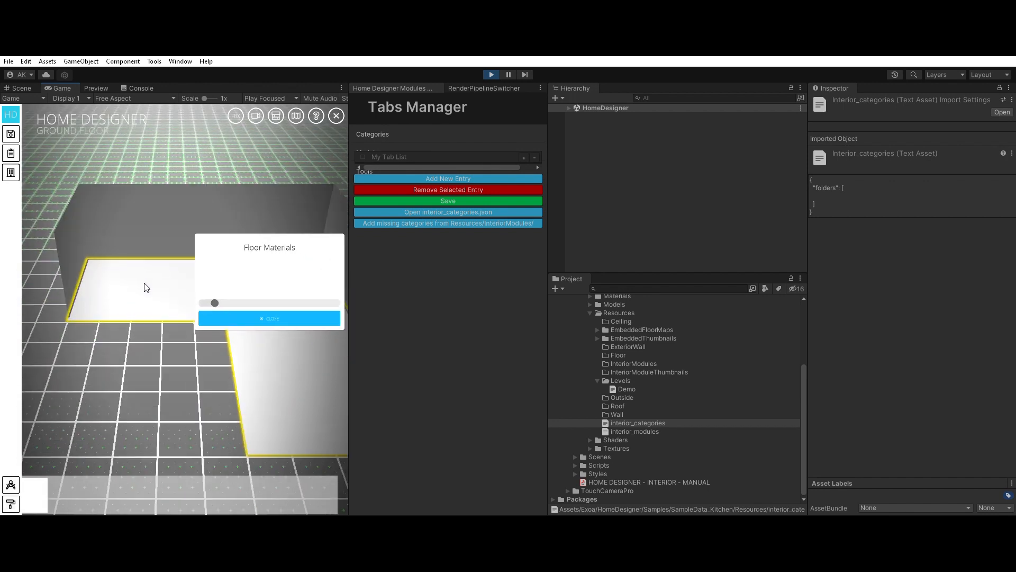
{"action": "left_click", "coordinate": [190, 203]}
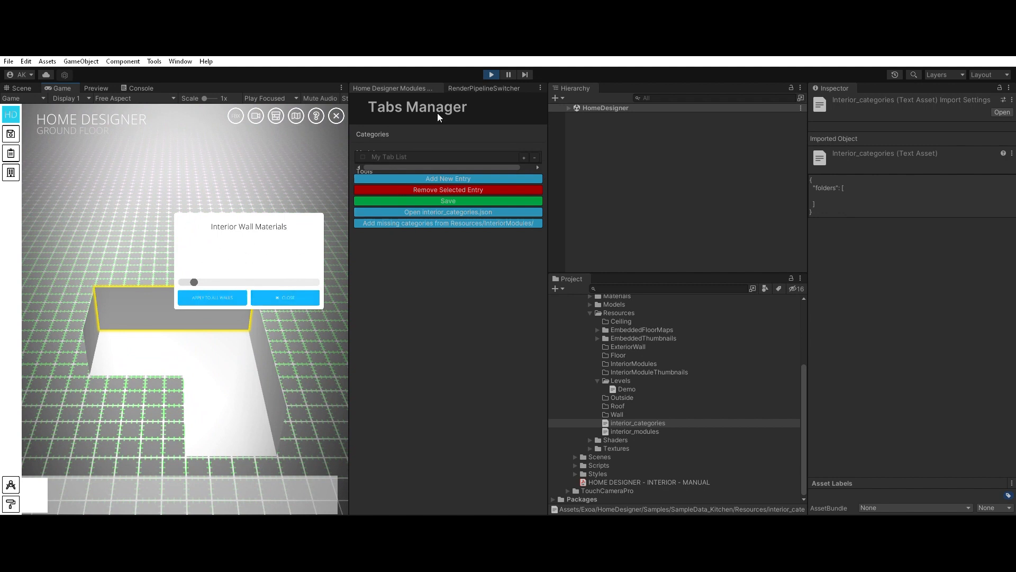
{"action": "left_click", "coordinate": [491, 75]}
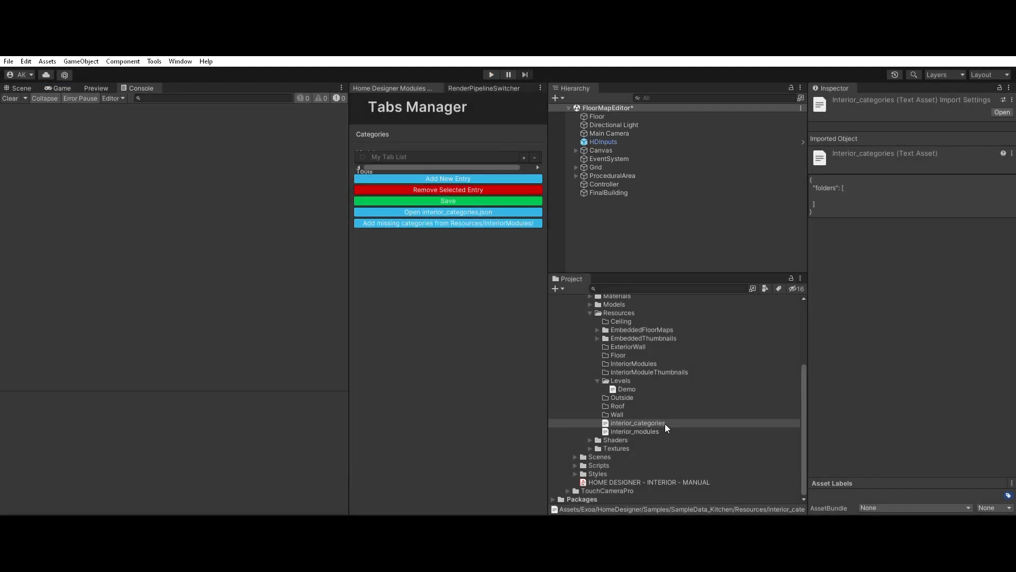
Step: Move the Resources folder out of SampleData_Kitchen so it sits directly under the Assets folder
{"action": "scroll", "coordinate": [646, 392], "scroll_direction": "up", "scroll_amount": 3}
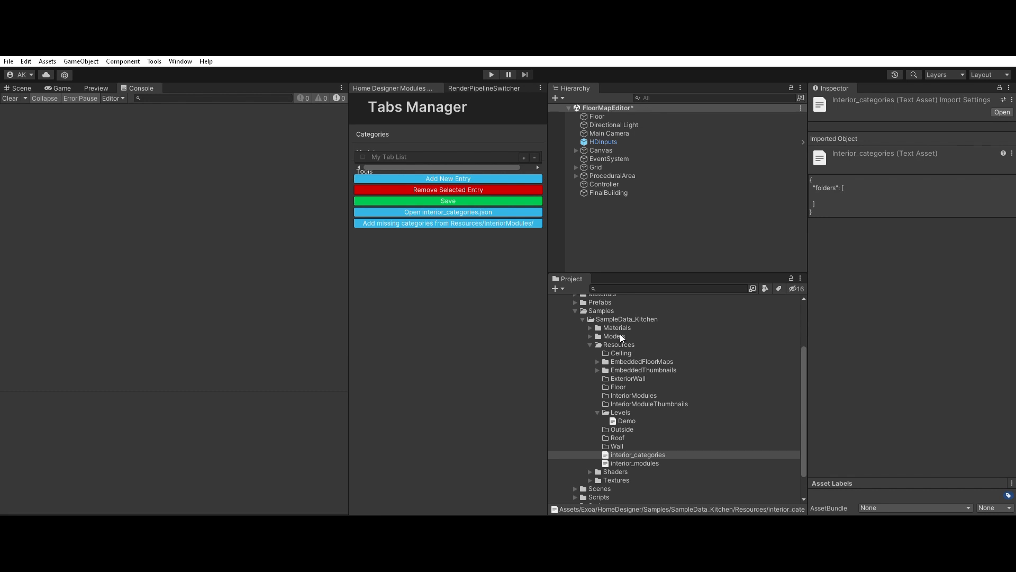
{"action": "left_click", "coordinate": [619, 345]}
{"action": "scroll", "coordinate": [626, 354], "scroll_direction": "up", "scroll_amount": 3}
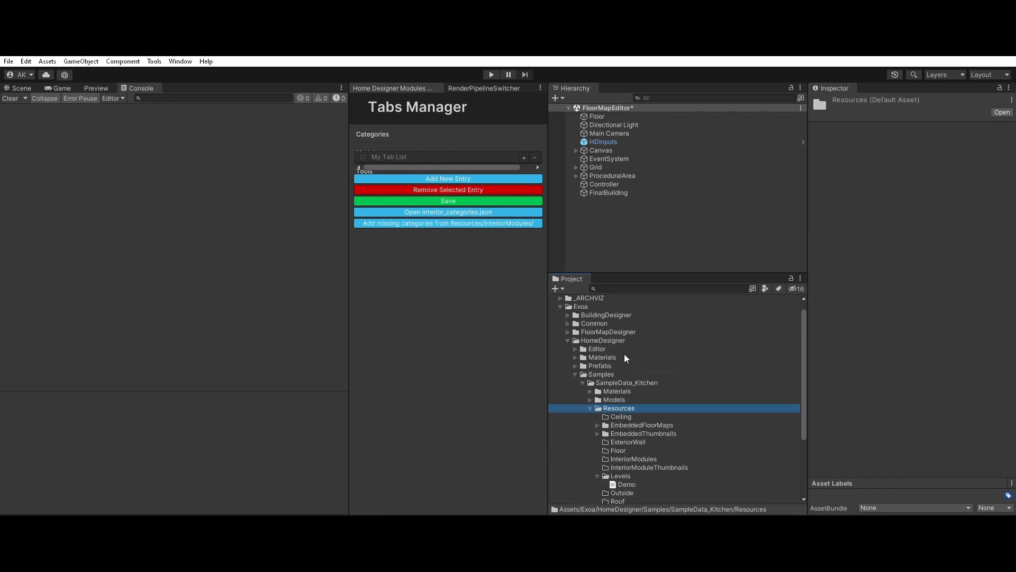
{"action": "scroll", "coordinate": [626, 365], "scroll_direction": "up", "scroll_amount": 1}
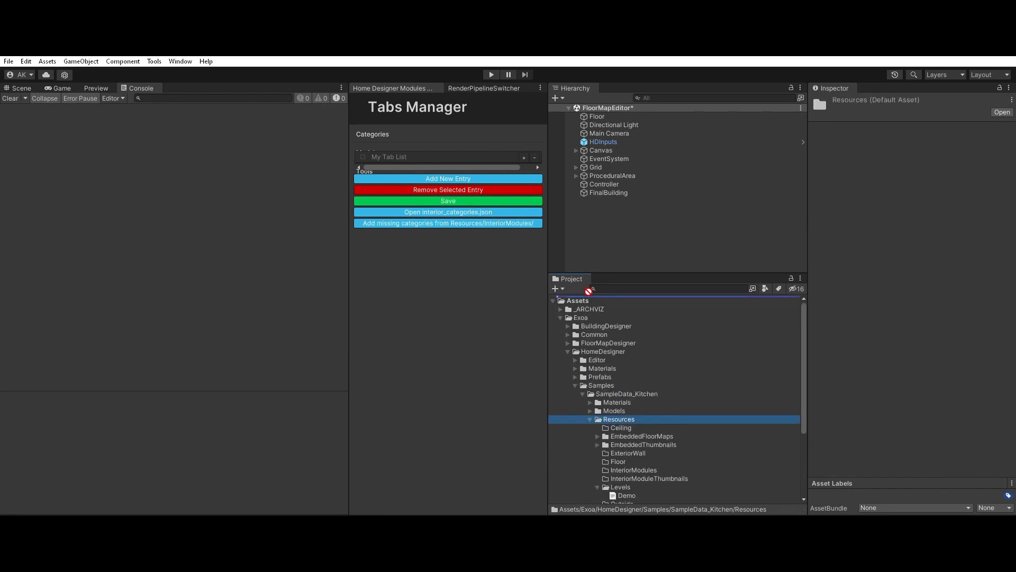
{"action": "left_click_drag", "start_coordinate": [592, 293], "coordinate": [592, 293]}
{"action": "scroll", "coordinate": [599, 449], "scroll_direction": "down", "scroll_amount": 4}
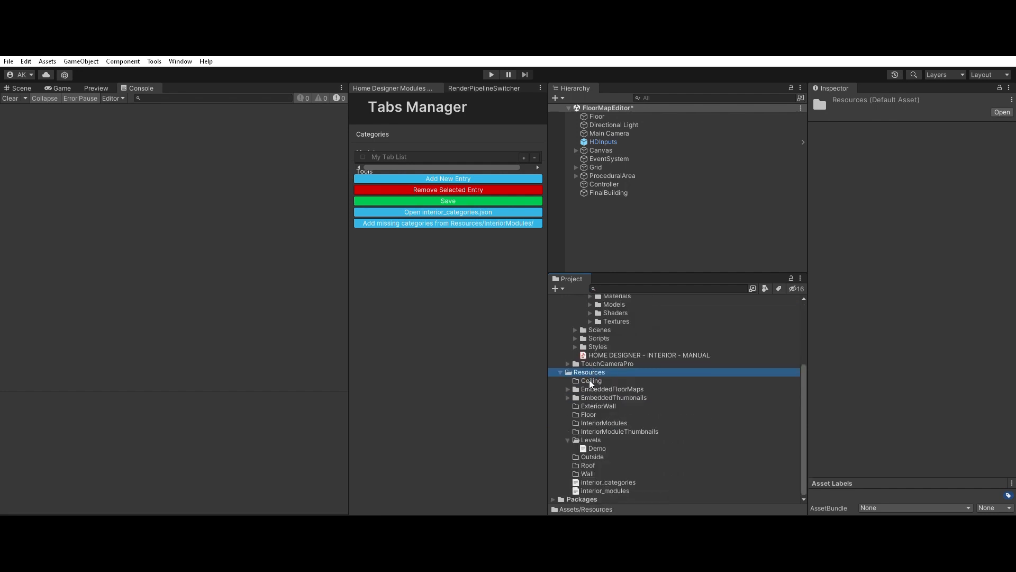
Step: Collapse the Exoa folder and the Levels subfolder of Resources in the project tree
{"action": "scroll", "coordinate": [596, 447], "scroll_direction": "up", "scroll_amount": 4}
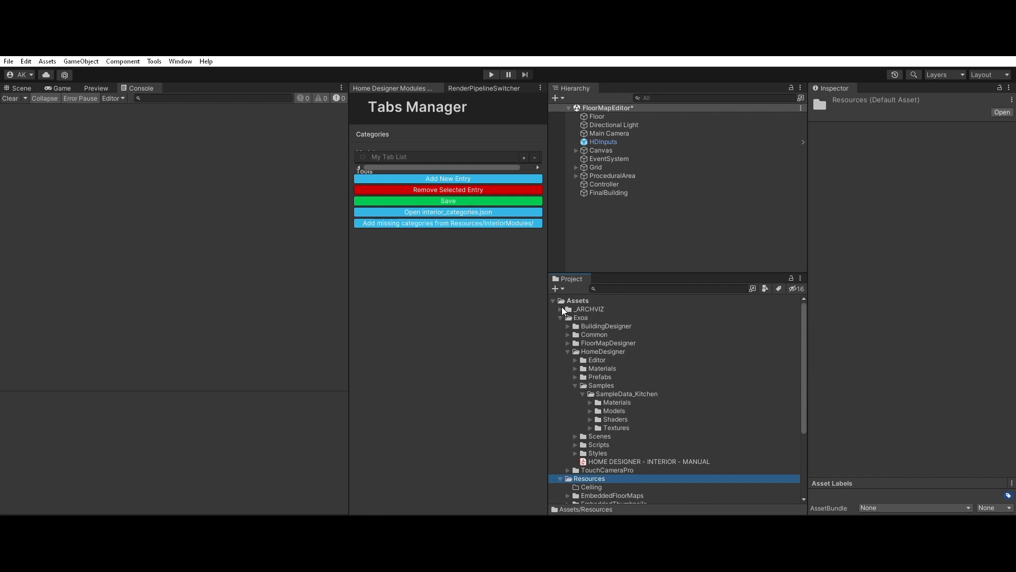
{"action": "left_click", "coordinate": [560, 318]}
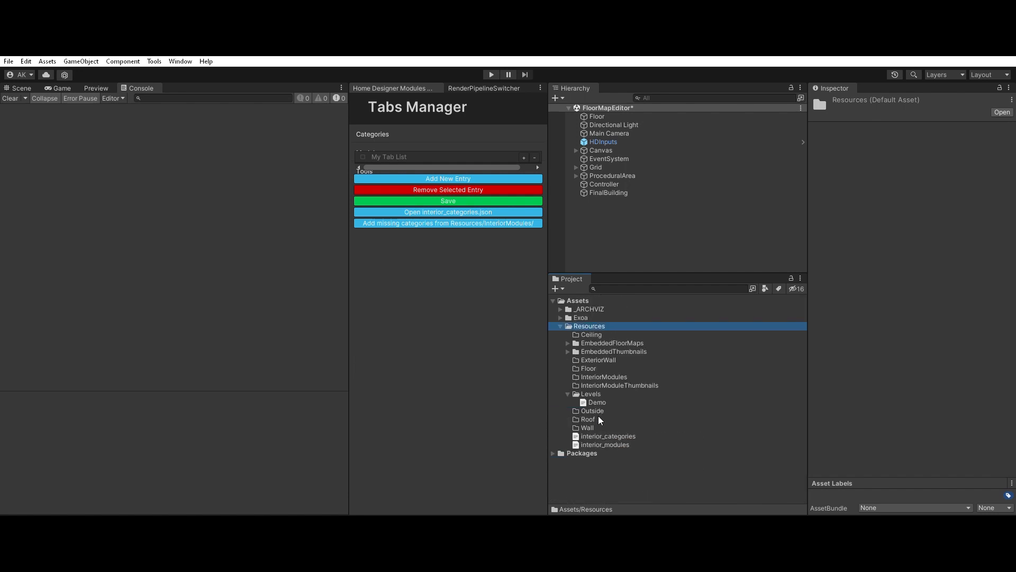
{"action": "left_click", "coordinate": [568, 394]}
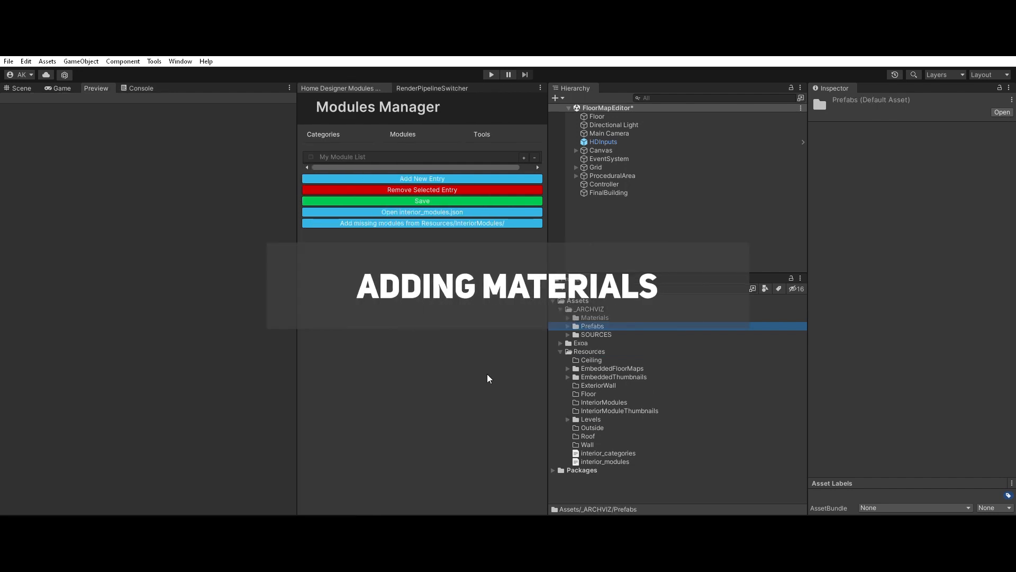
Step: Browse the furniture and decor prefabs in _ARCHVIZ/Prefabs, from Alseda to Stockholm, and examine their previews
{"action": "left_click", "coordinate": [594, 309]}
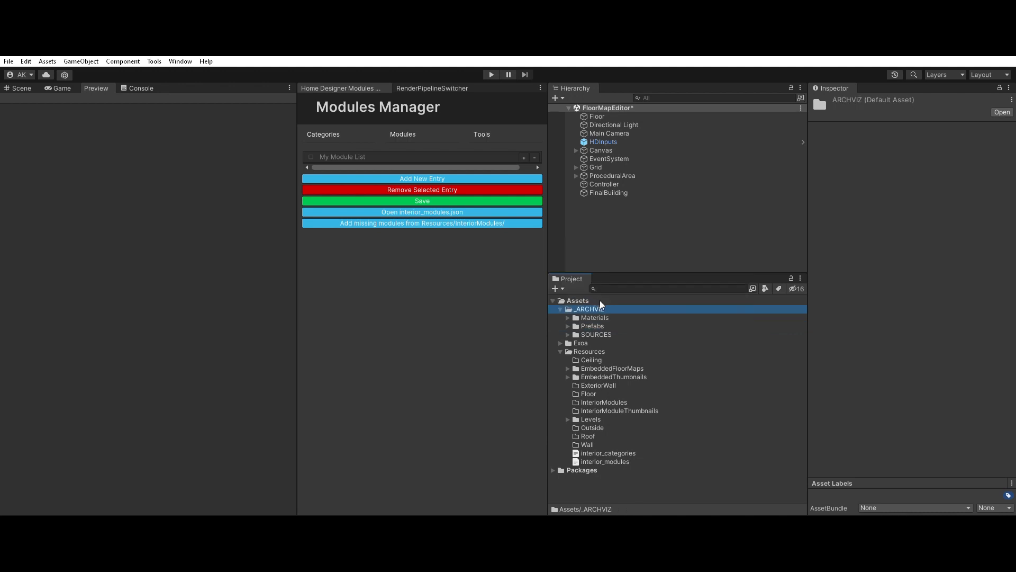
{"action": "left_click", "coordinate": [568, 326]}
{"action": "left_click", "coordinate": [593, 334]}
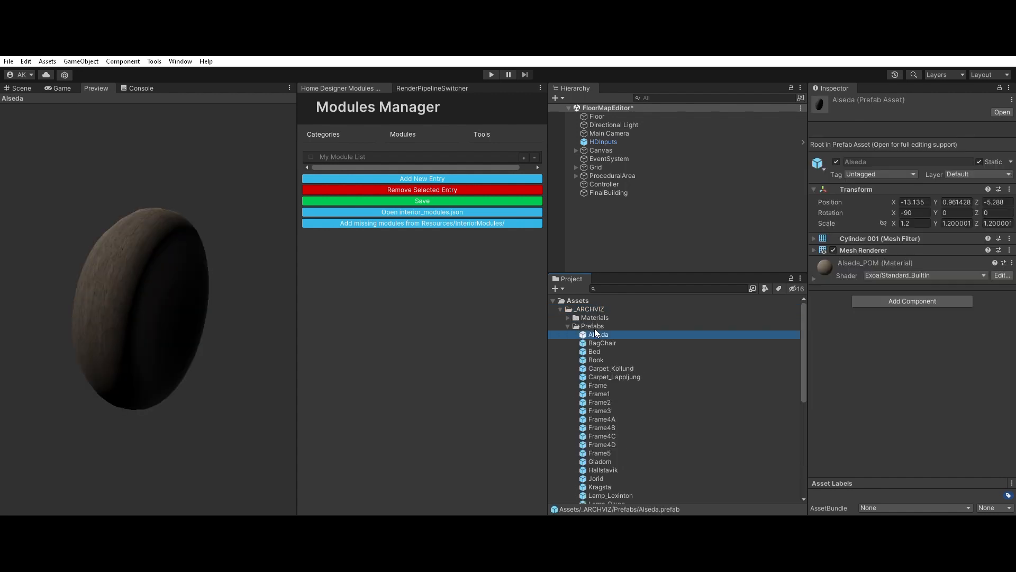
{"action": "left_click", "coordinate": [610, 342]}
{"action": "left_click", "coordinate": [611, 350]}
{"action": "left_click", "coordinate": [611, 356]}
{"action": "left_click", "coordinate": [614, 366]}
{"action": "left_click", "coordinate": [617, 375]}
{"action": "left_click", "coordinate": [617, 394]}
{"action": "left_click", "coordinate": [617, 402]}
{"action": "left_click", "coordinate": [619, 411]}
{"action": "left_click", "coordinate": [617, 419]}
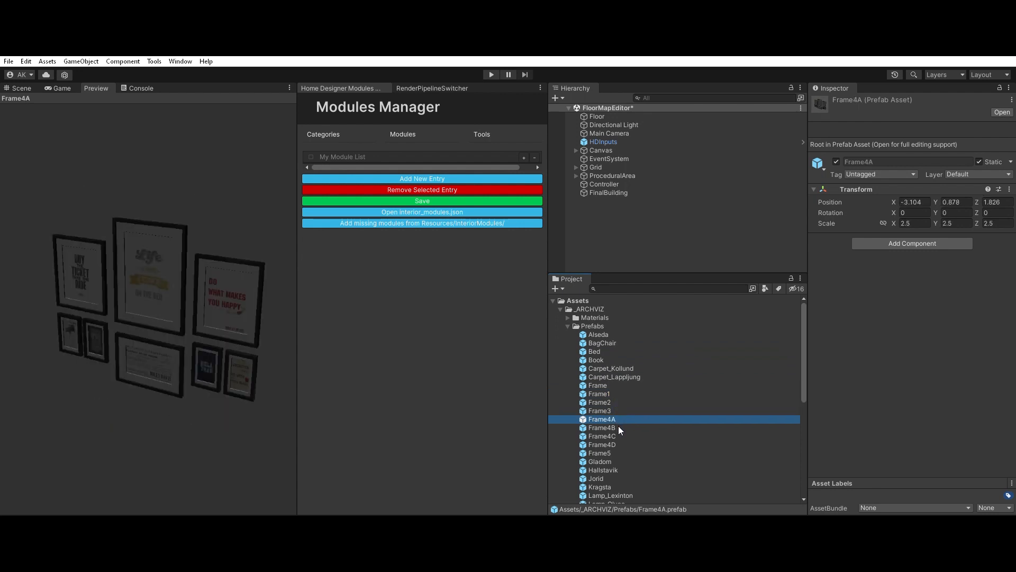
{"action": "key", "text": "Down"}
{"action": "key", "text": "Down"}
{"action": "key", "text": "Down"}
{"action": "key", "text": "Down"}
{"action": "key", "text": "Down"}
{"action": "key", "text": "Down"}
{"action": "key", "text": "Down"}
{"action": "key", "text": "Down"}
{"action": "key", "text": "Down"}
{"action": "key", "text": "Down"}
{"action": "key", "text": "Down"}
{"action": "key", "text": "Down"}
{"action": "key", "text": "Down"}
{"action": "key", "text": "Down"}
{"action": "key", "text": "Down"}
{"action": "key", "text": "Down"}
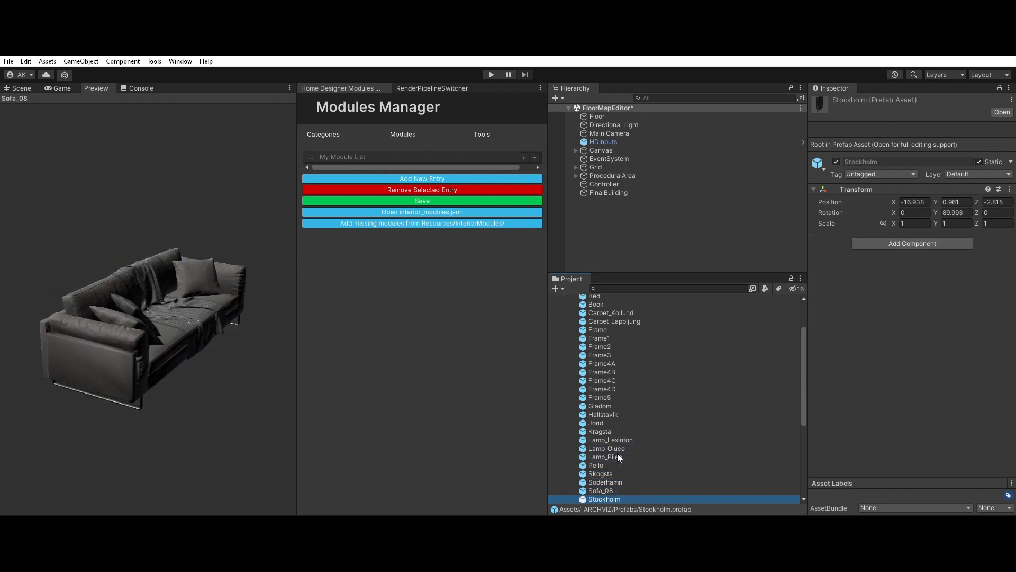
{"action": "scroll", "coordinate": [621, 350], "scroll_direction": "up", "scroll_amount": 3}
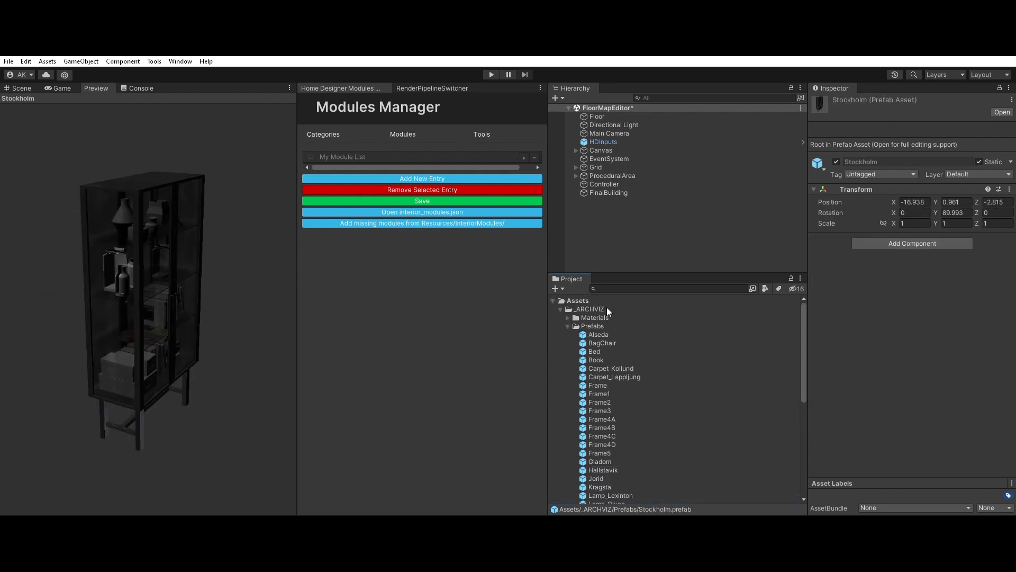
Step: Collapse Prefabs and examine the previews of the Ceiling and Floor materials in _ARCHVIZ/Materials
{"action": "left_click", "coordinate": [604, 323]}
{"action": "key", "text": "Left"}
{"action": "key", "text": "Up"}
{"action": "key", "text": "Right"}
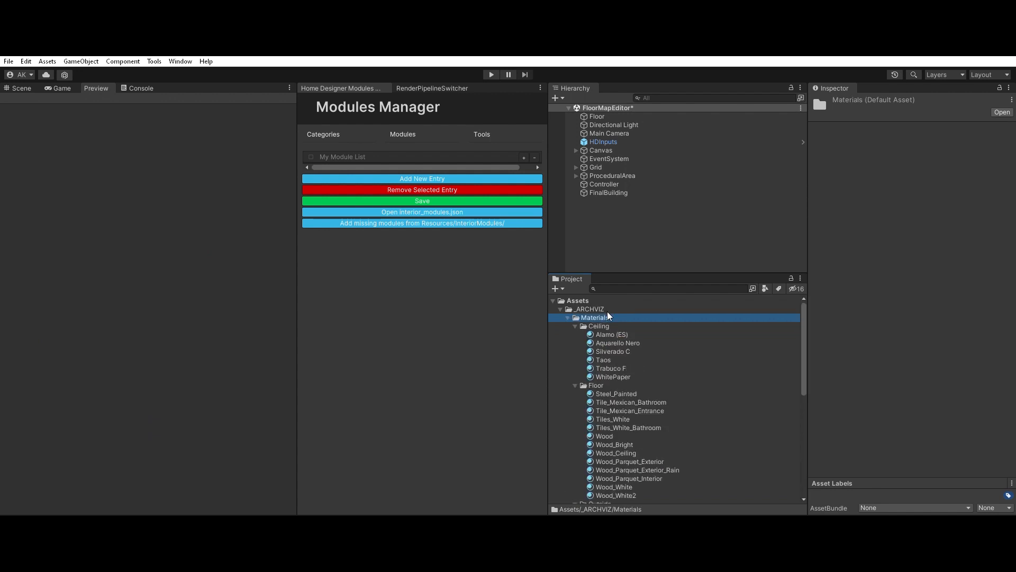
{"action": "left_click", "coordinate": [615, 335]}
{"action": "left_click", "coordinate": [616, 344]}
{"action": "left_click", "coordinate": [616, 351]}
{"action": "left_click", "coordinate": [614, 366]}
{"action": "left_click", "coordinate": [611, 377]}
{"action": "scroll", "coordinate": [609, 378], "scroll_direction": "down", "scroll_amount": 1}
{"action": "left_click", "coordinate": [612, 386]}
{"action": "scroll", "coordinate": [617, 369], "scroll_direction": "down", "scroll_amount": 2}
{"action": "key", "text": "Down"}
{"action": "key", "text": "Down"}
{"action": "key", "text": "Down"}
{"action": "key", "text": "Down"}
{"action": "key", "text": "Down"}
{"action": "key", "text": "Down"}
{"action": "scroll", "coordinate": [621, 379], "scroll_direction": "down", "scroll_amount": 2}
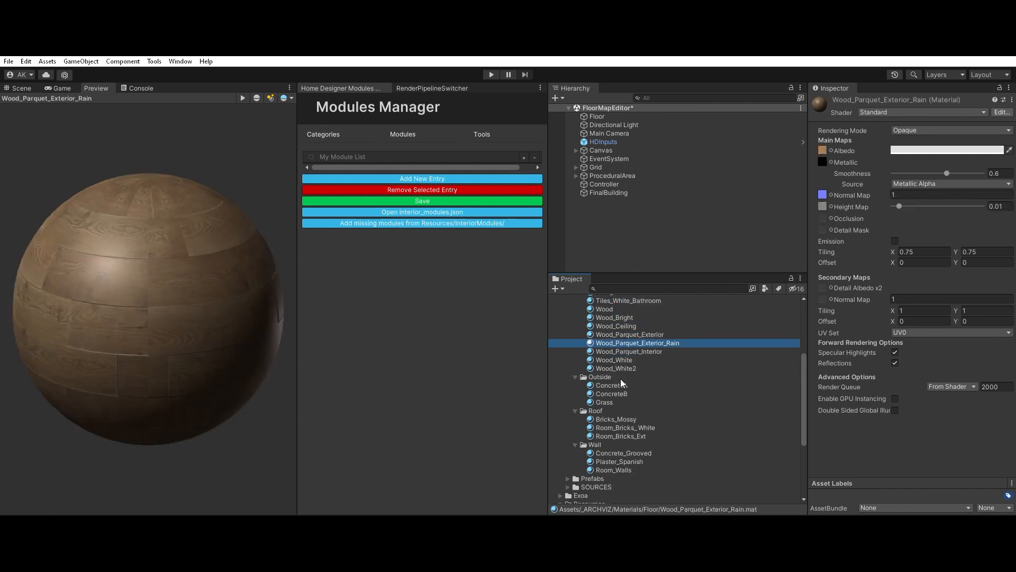
{"action": "key", "text": "Down"}
{"action": "key", "text": "Down"}
Step: Examine the Outside, Roof and Wall materials in _ARCHVIZ/Materials, comparing the brick, concrete and room wall previews
{"action": "key", "text": "Down"}
{"action": "key", "text": "Down"}
{"action": "scroll", "coordinate": [622, 379], "scroll_direction": "down", "scroll_amount": 4}
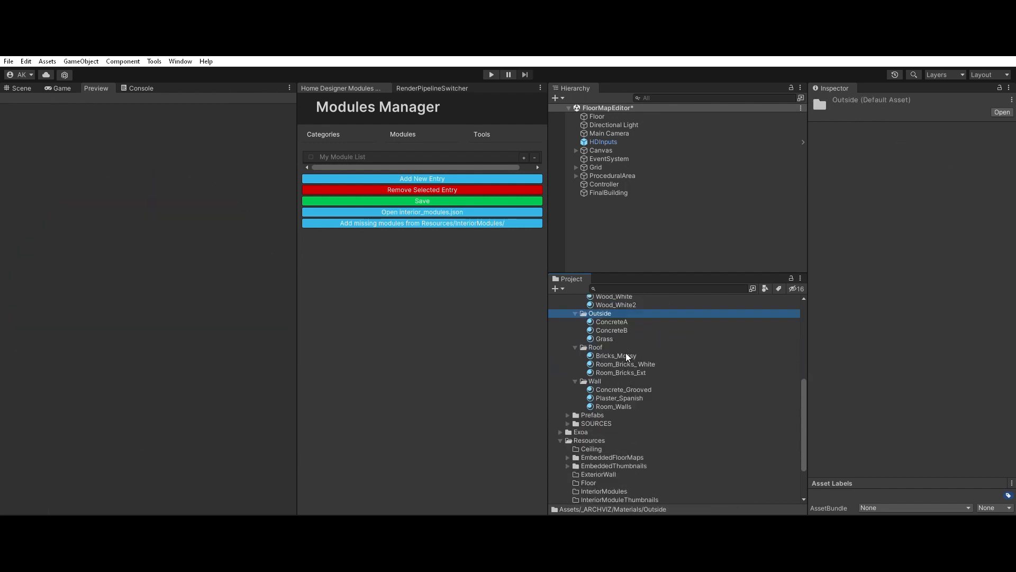
{"action": "key", "text": "Down"}
{"action": "key", "text": "Down"}
{"action": "key", "text": "Down"}
{"action": "key", "text": "Down"}
{"action": "key", "text": "Down"}
{"action": "key", "text": "Down"}
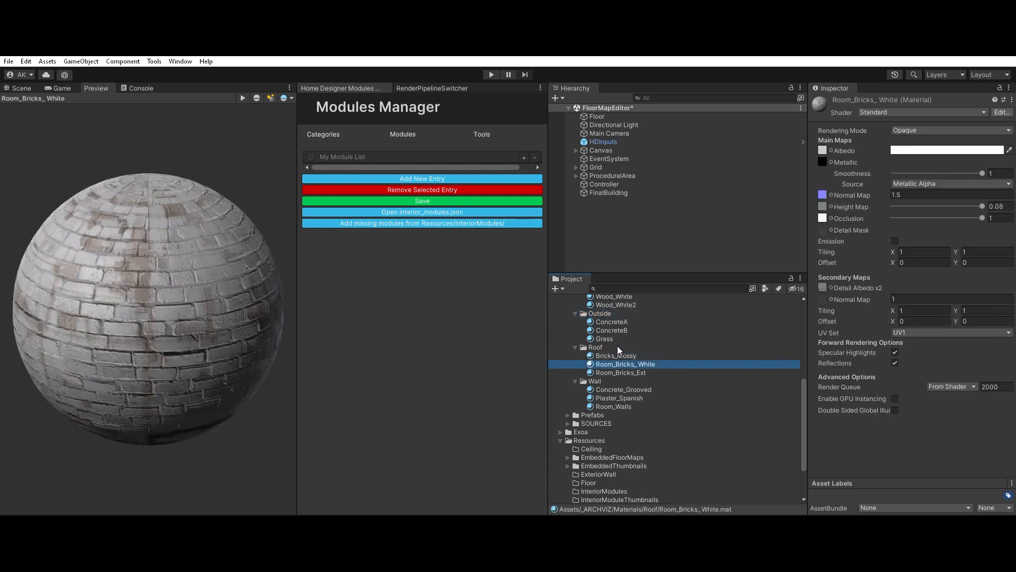
{"action": "key", "text": "Up"}
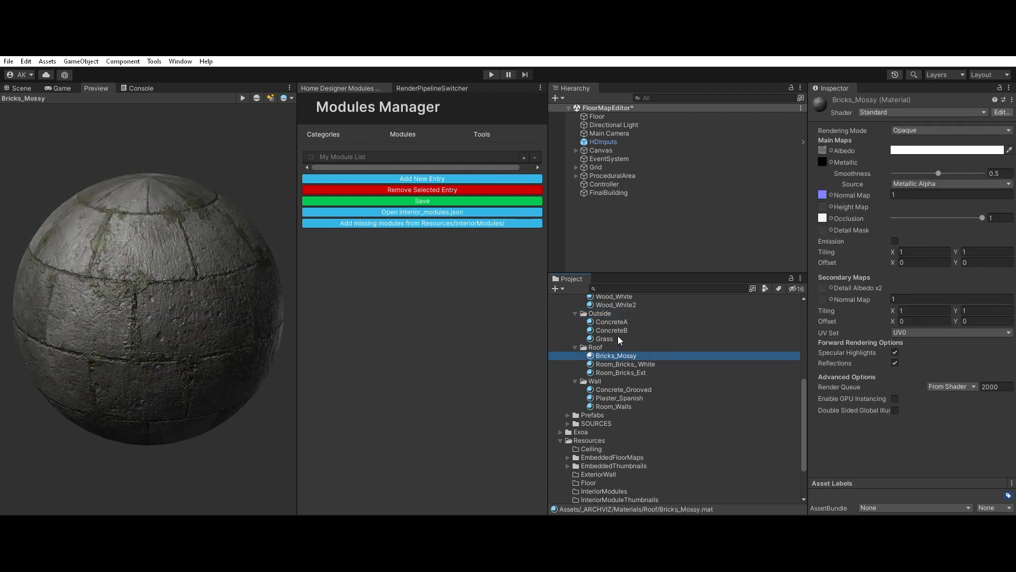
{"action": "key", "text": "Down"}
{"action": "key", "text": "Down"}
{"action": "key", "text": "Up"}
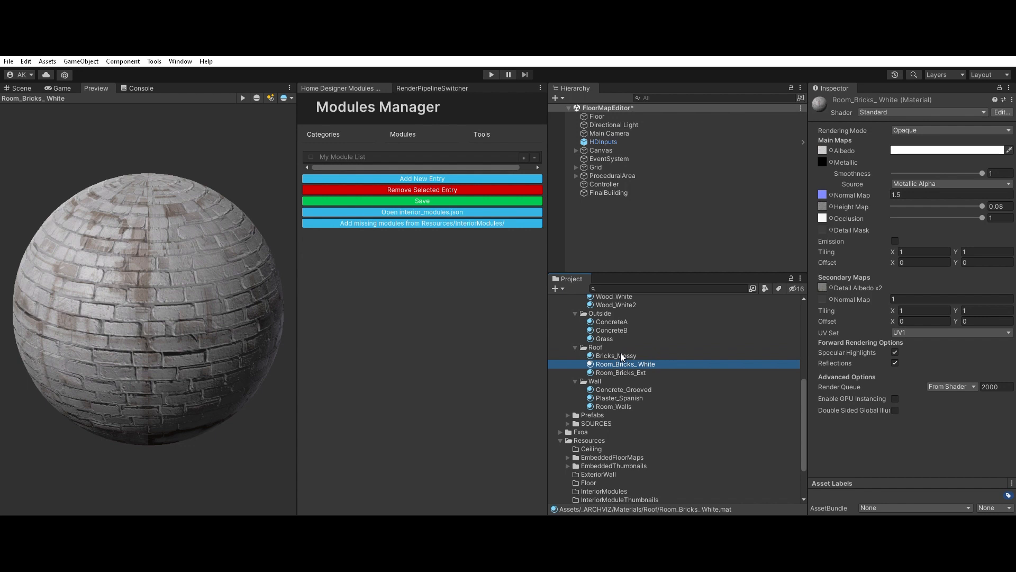
{"action": "left_click", "coordinate": [620, 352]}
{"action": "key", "text": "Down"}
{"action": "key", "text": "Down"}
{"action": "key", "text": "Down"}
{"action": "key", "text": "Down"}
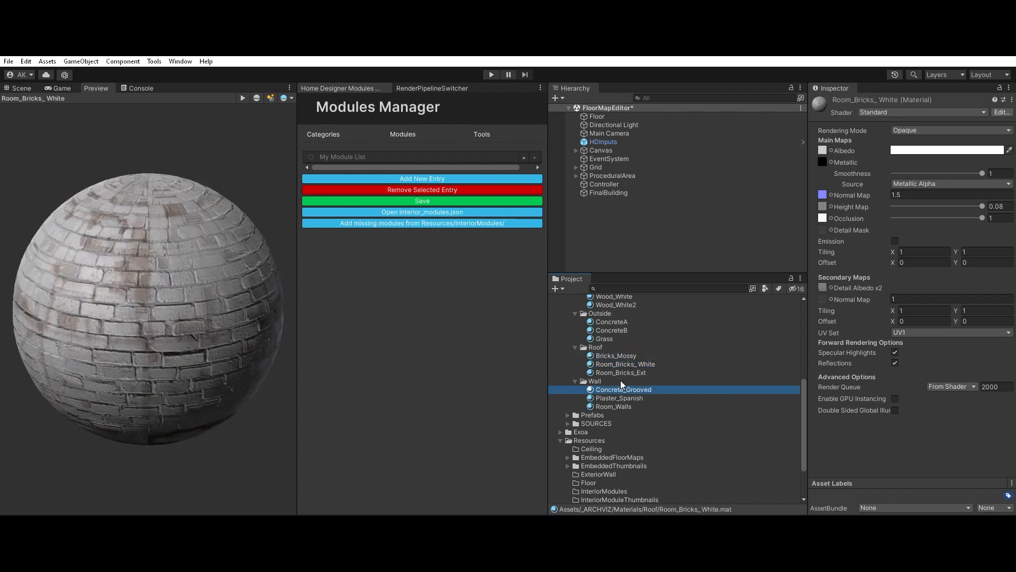
{"action": "key", "text": "Down"}
{"action": "key", "text": "Down"}
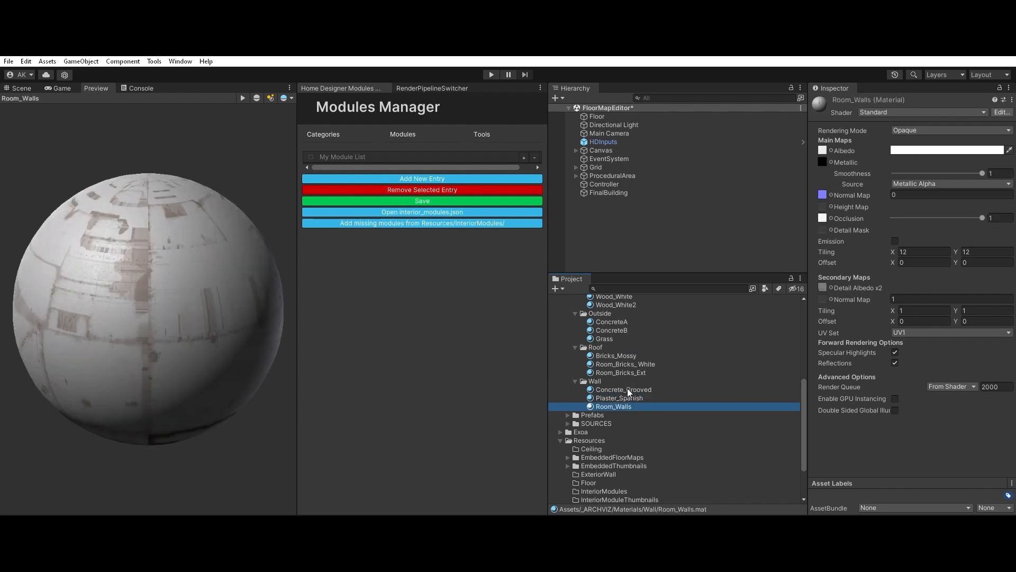
{"action": "key", "text": "Up"}
{"action": "key", "text": "Up"}
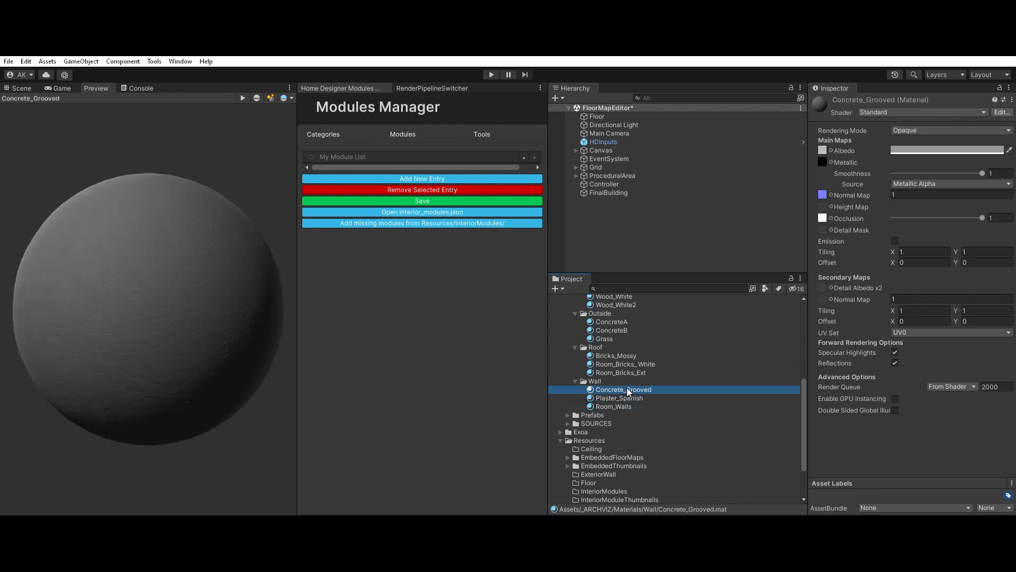
{"action": "key", "text": "Down"}
{"action": "key", "text": "Down"}
{"action": "scroll", "coordinate": [617, 341], "scroll_direction": "up", "scroll_amount": 8}
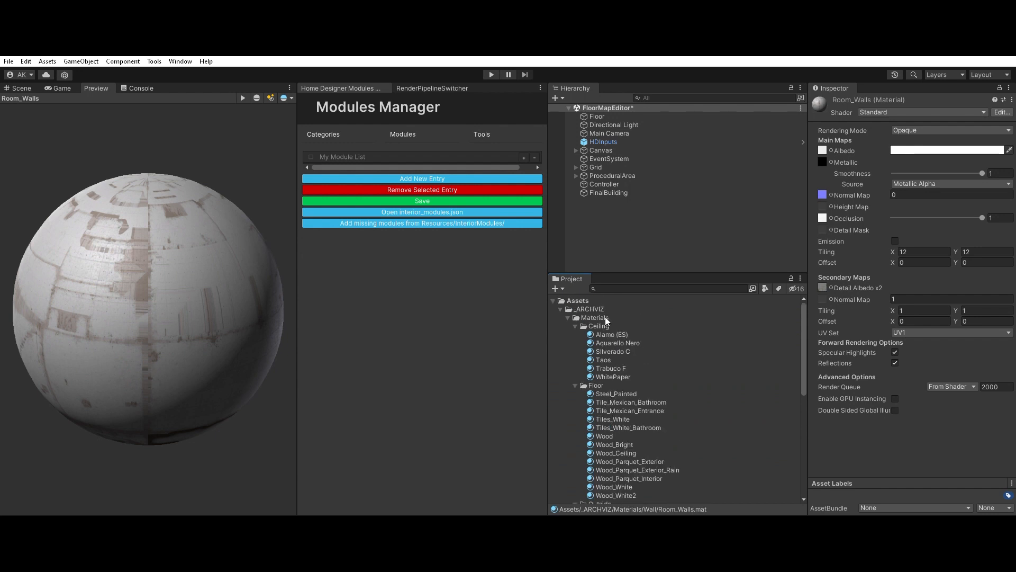
Step: Delete the empty Ceiling, Floor, Outside, Roof and Wall folders from Assets/Resources
{"action": "left_click", "coordinate": [597, 323]}
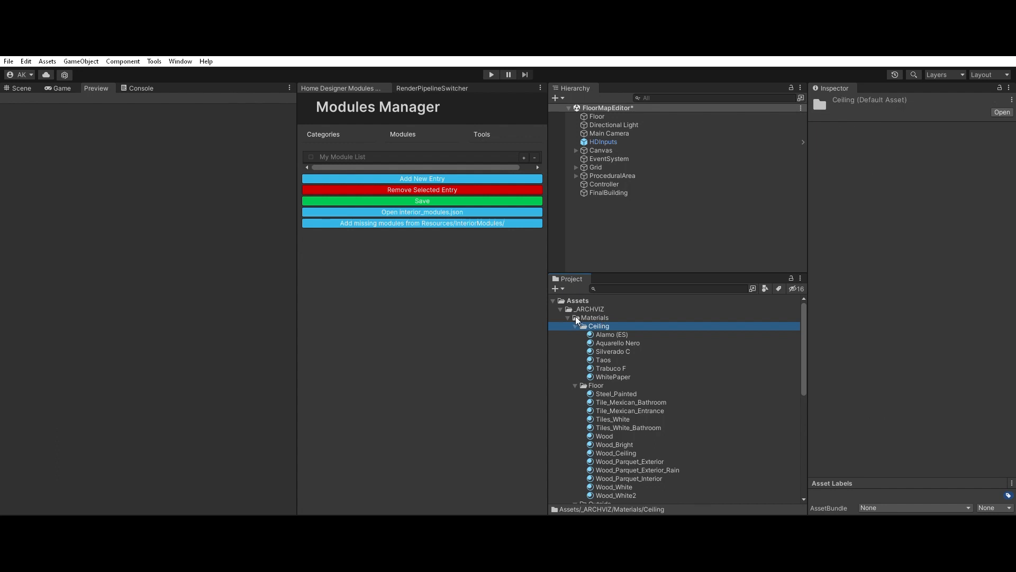
{"action": "scroll", "coordinate": [614, 396], "scroll_direction": "down", "scroll_amount": 10}
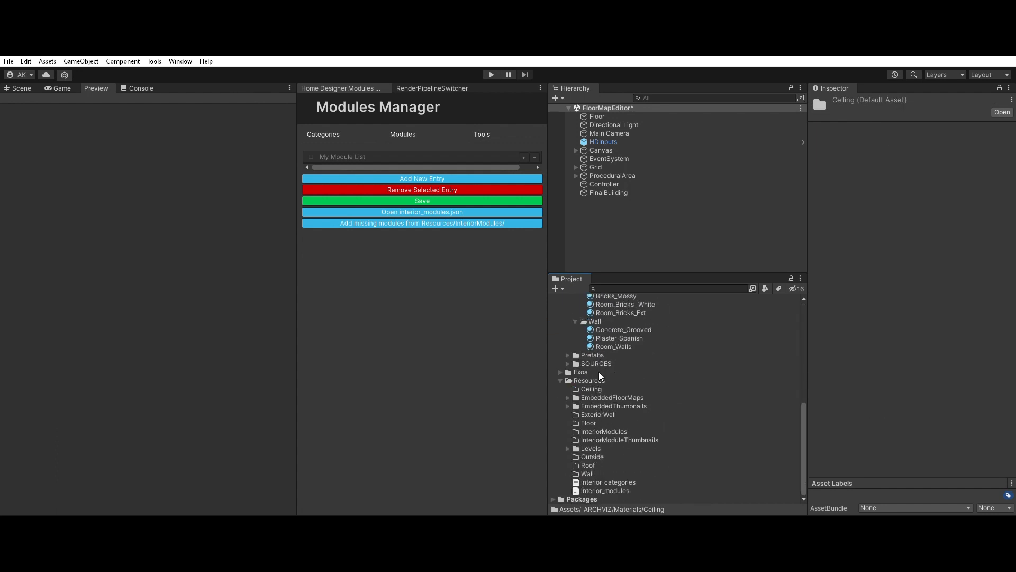
{"action": "scroll", "coordinate": [602, 392], "scroll_direction": "up", "scroll_amount": 2}
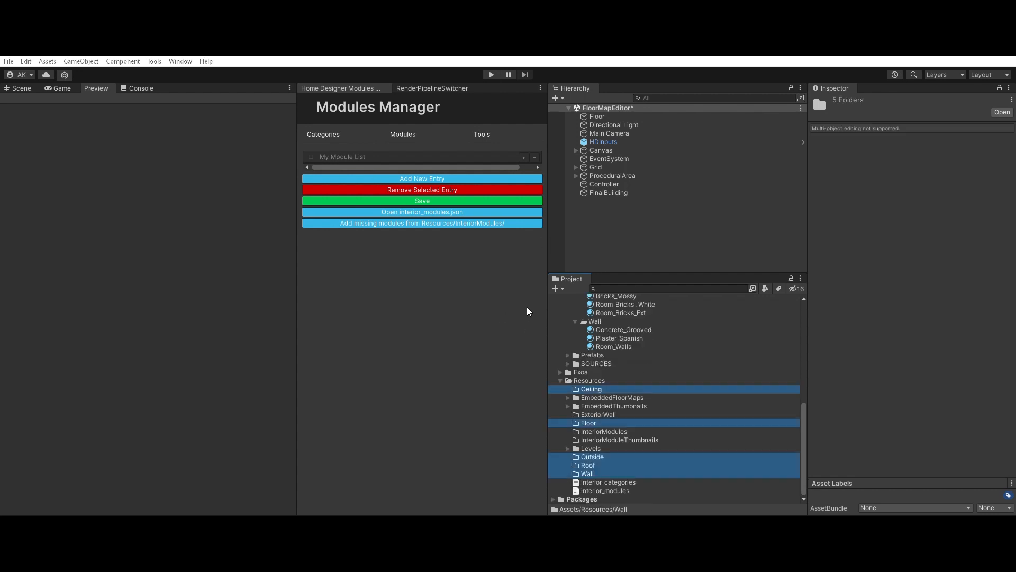
{"action": "left_click", "coordinate": [537, 308]}
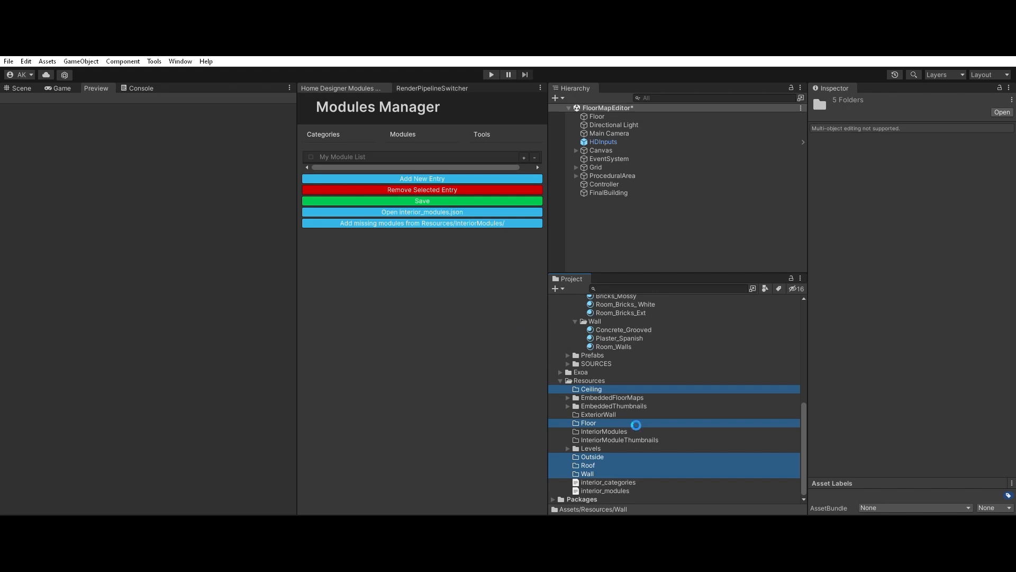
{"action": "scroll", "coordinate": [609, 412], "scroll_direction": "up", "scroll_amount": 7}
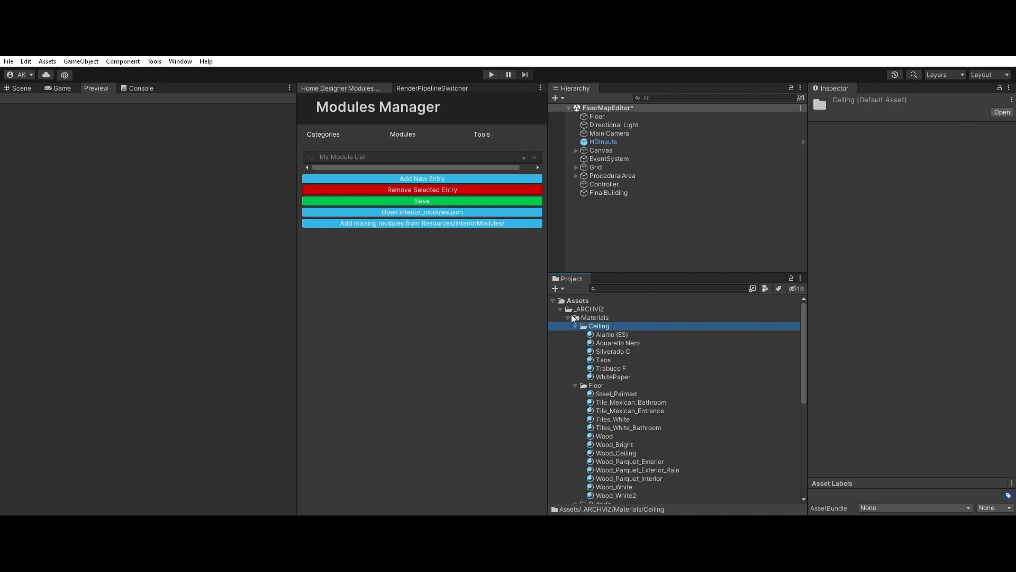
Step: Collapse the Ceiling, Floor, Outside, Roof and Wall folders in _ARCHVIZ/Materials and move all five into Assets/Resources
{"action": "left_click", "coordinate": [576, 325]}
{"action": "left_click", "coordinate": [576, 334]}
{"action": "left_click", "coordinate": [576, 343]}
{"action": "left_click", "coordinate": [575, 351]}
{"action": "left_click", "coordinate": [575, 359]}
{"action": "left_click", "coordinate": [585, 359]}
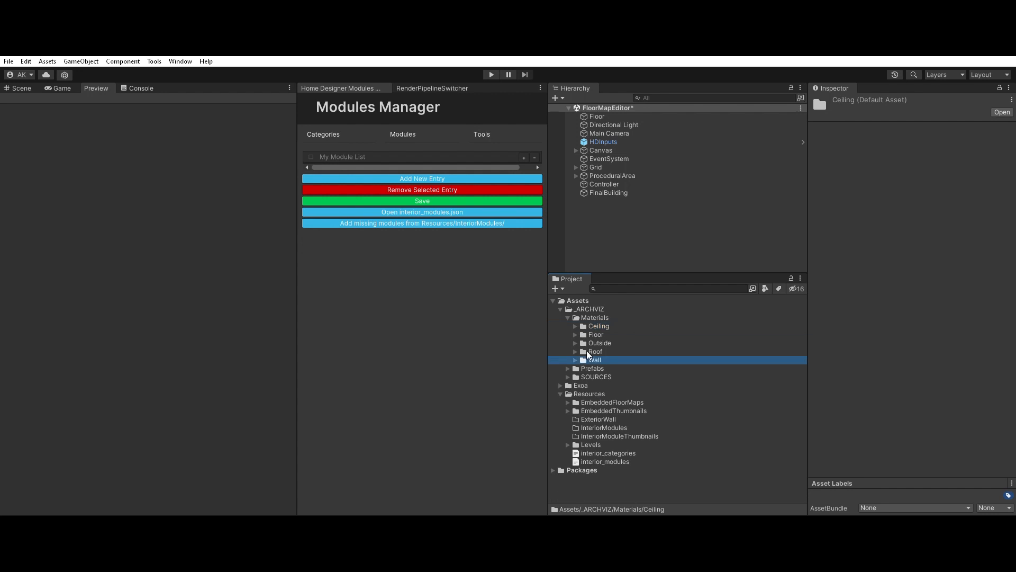
{"action": "left_click", "coordinate": [602, 324], "text": "shift"}
{"action": "left_click_drag", "start_coordinate": [602, 322], "coordinate": [597, 383]}
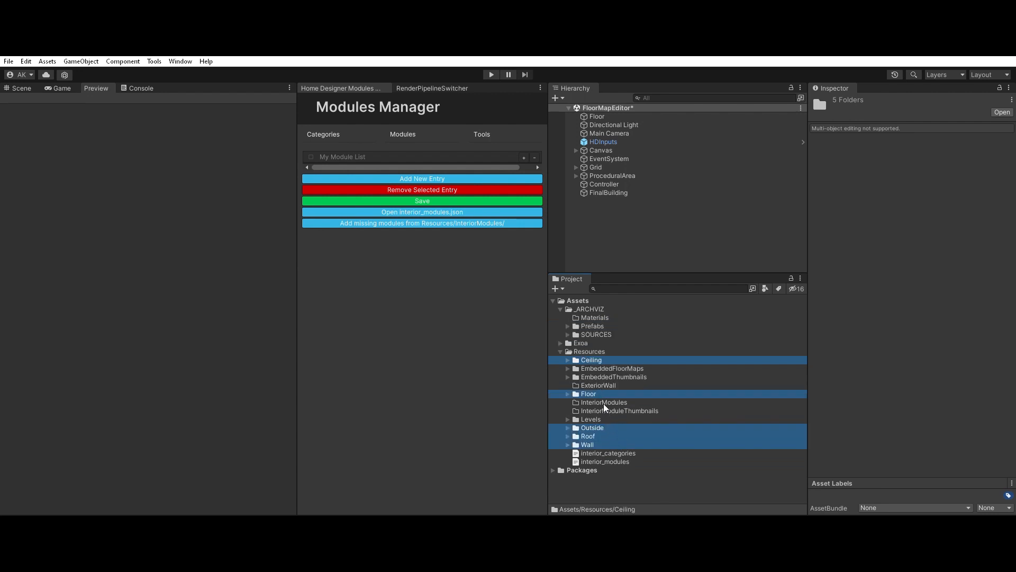
Step: Check the ExteriorWall folder in Resources and preview the materials inside the Wall folder
{"action": "left_click", "coordinate": [605, 410]}
{"action": "left_click", "coordinate": [603, 385]}
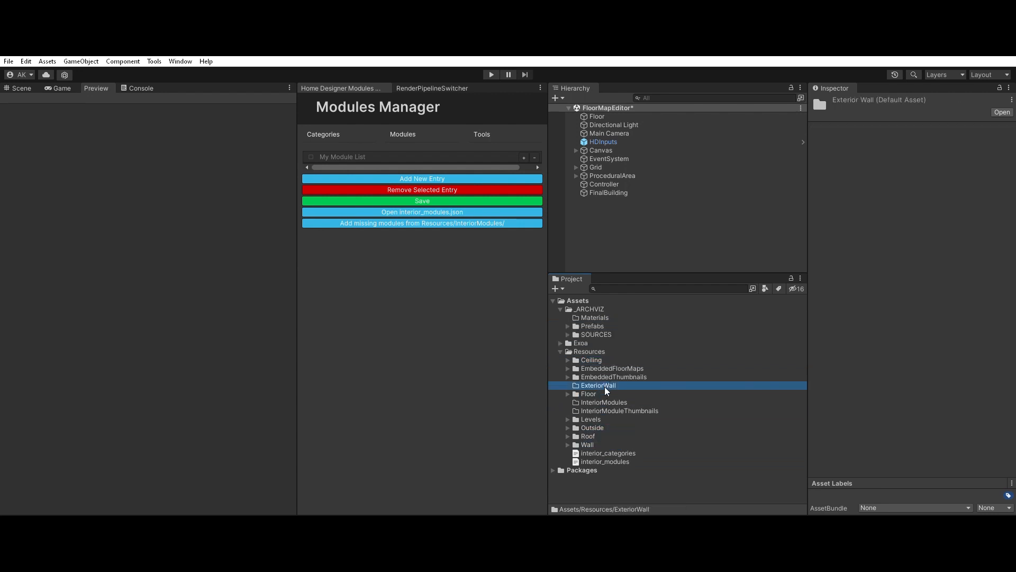
{"action": "left_click", "coordinate": [597, 445]}
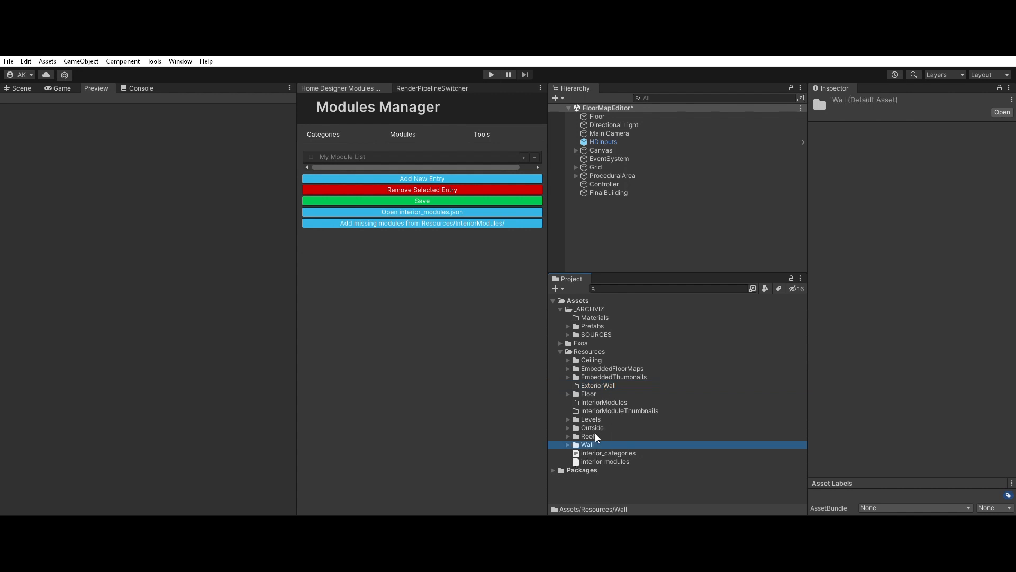
{"action": "double_click", "coordinate": [603, 444]}
{"action": "left_click", "coordinate": [607, 453]}
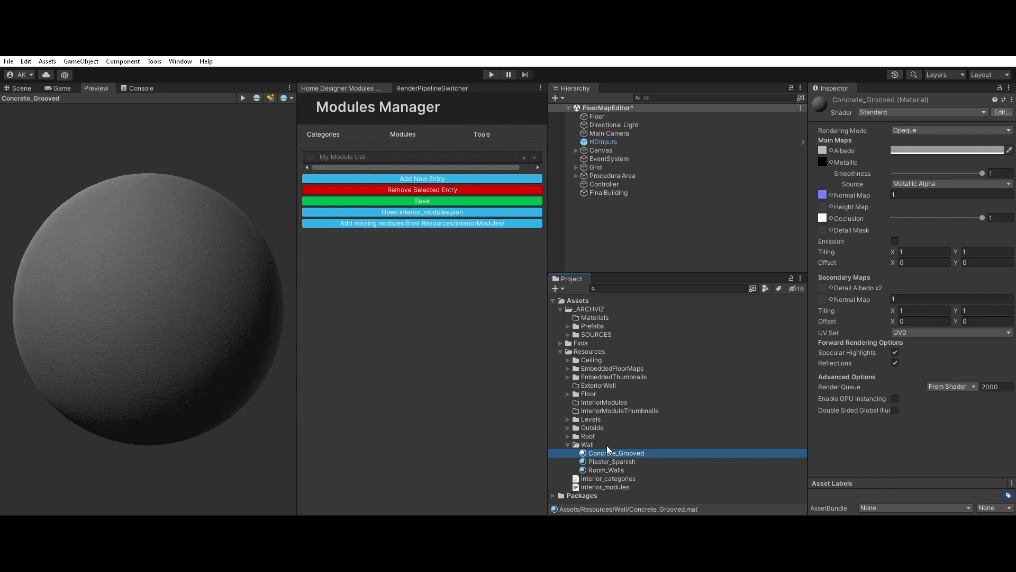
{"action": "left_click", "coordinate": [606, 460]}
{"action": "key", "text": "Down"}
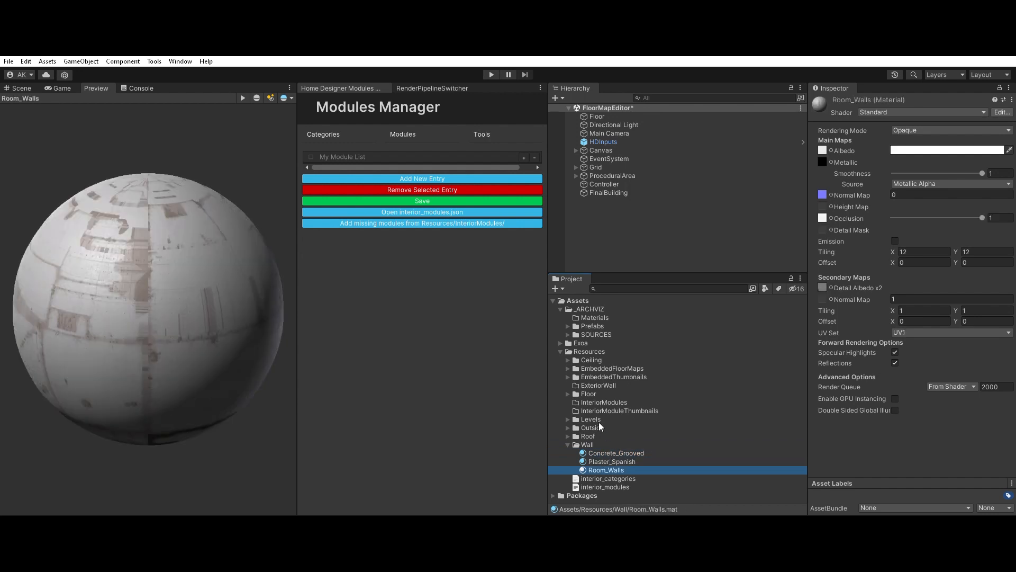
Step: Duplicate the Bricks_Mossy, Room_Bricks_ White and Room_Bricks_Ext materials in the Resources/Roof folder
{"action": "left_click", "coordinate": [568, 435]}
{"action": "left_click", "coordinate": [594, 443]}
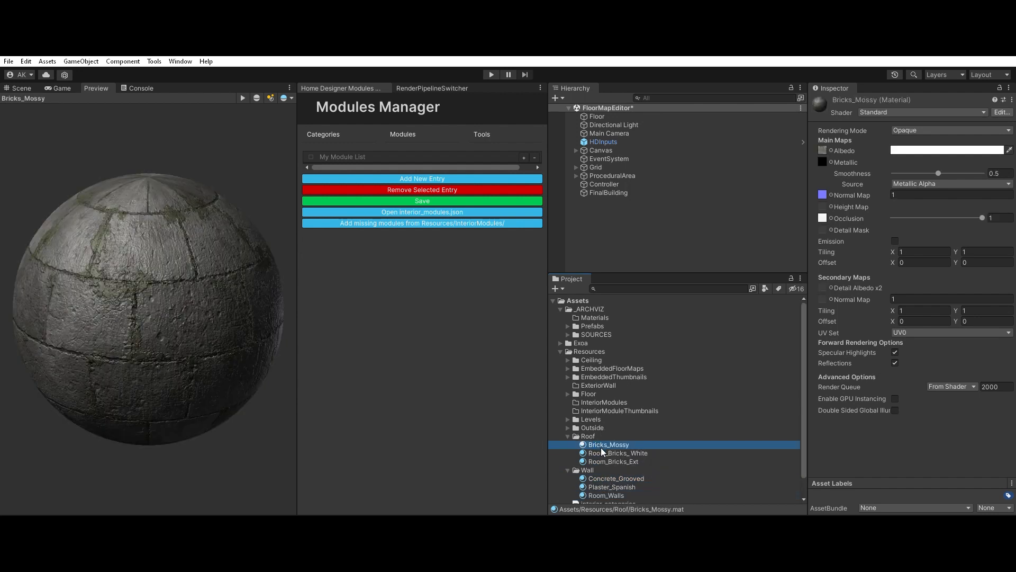
{"action": "left_click", "coordinate": [605, 458], "text": "shift"}
{"action": "key", "text": "ctrl+d"}
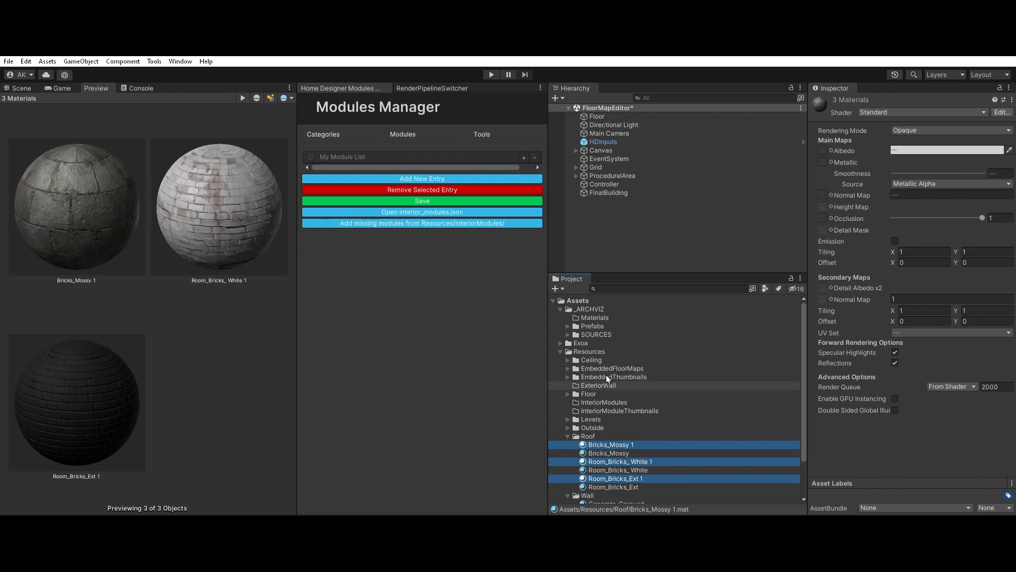
Step: Move the three duplicated brick materials into the Resources/ExteriorWall folder and preview Bricks_Mossy 1
{"action": "left_click_drag", "start_coordinate": [607, 368], "coordinate": [607, 383]}
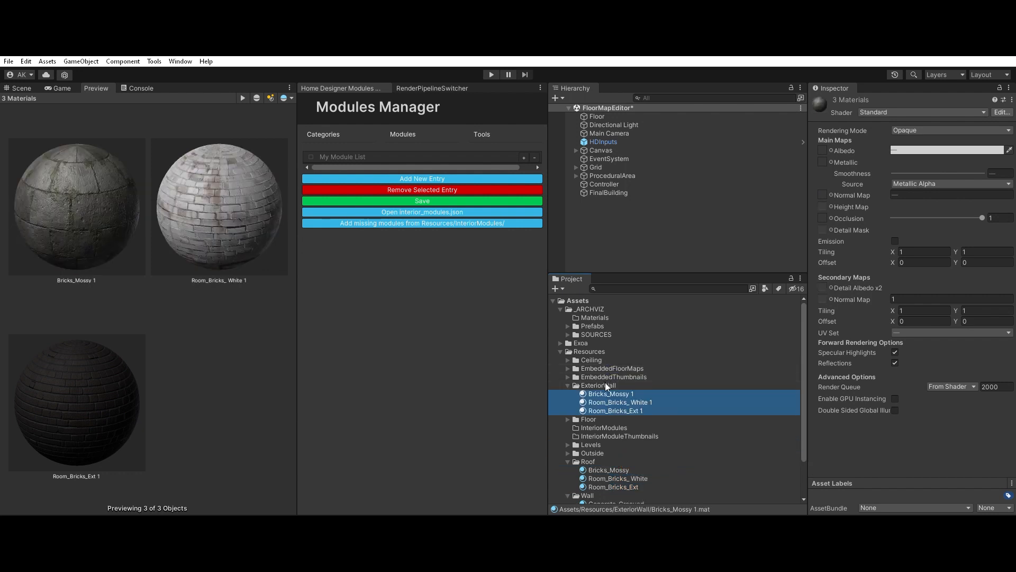
{"action": "left_click", "coordinate": [606, 390]}
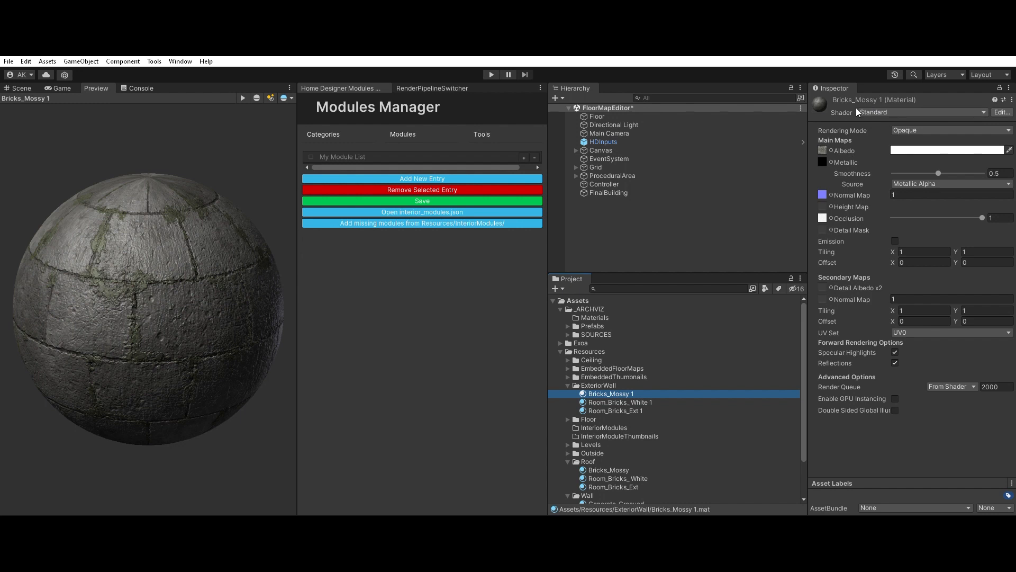
Step: Select everything from Alamo (ES) in Ceiling through the Wall materials, exclude the Wall, Roof and Outside folders, and expand Levels and Outside
{"action": "left_click", "coordinate": [568, 359]}
{"action": "left_click", "coordinate": [595, 367]}
{"action": "scroll", "coordinate": [616, 399], "scroll_direction": "down", "scroll_amount": 4}
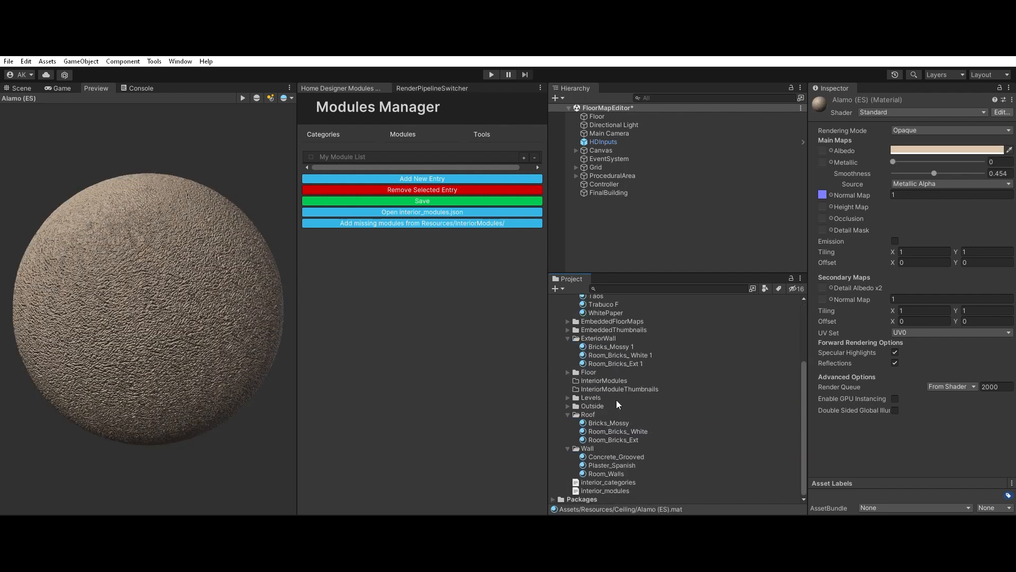
{"action": "left_click", "coordinate": [608, 462], "text": "shift"}
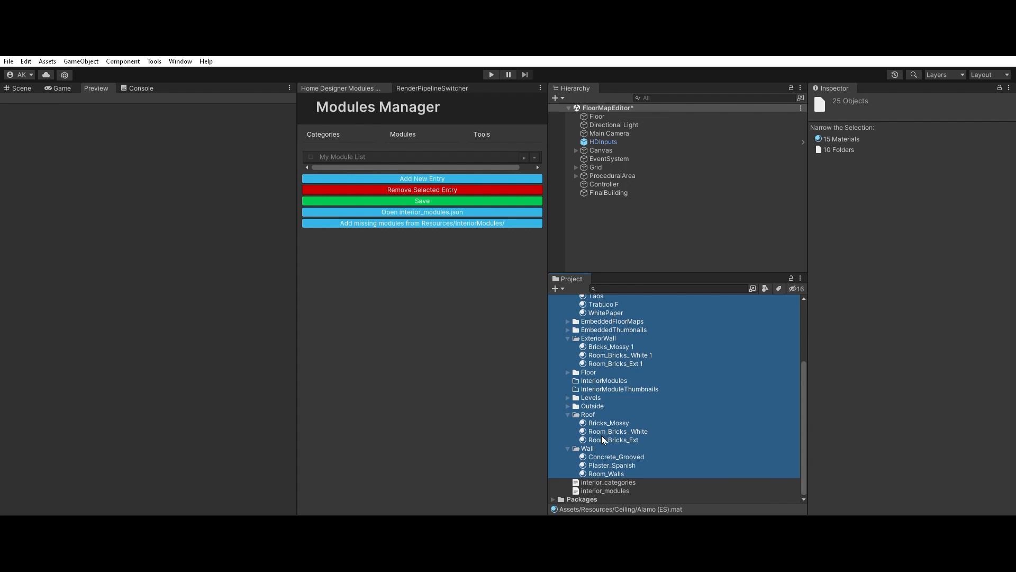
{"action": "left_click", "coordinate": [602, 448], "text": "ctrl"}
{"action": "left_click", "coordinate": [589, 414], "text": "ctrl"}
{"action": "left_click", "coordinate": [596, 406], "text": "ctrl"}
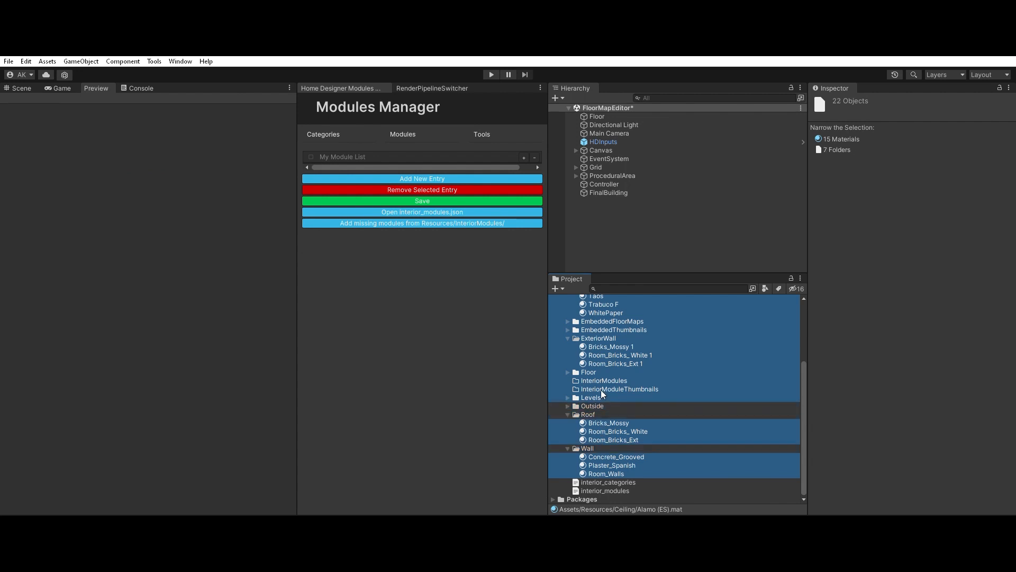
{"action": "left_click", "coordinate": [567, 398]}
{"action": "left_click", "coordinate": [568, 414]}
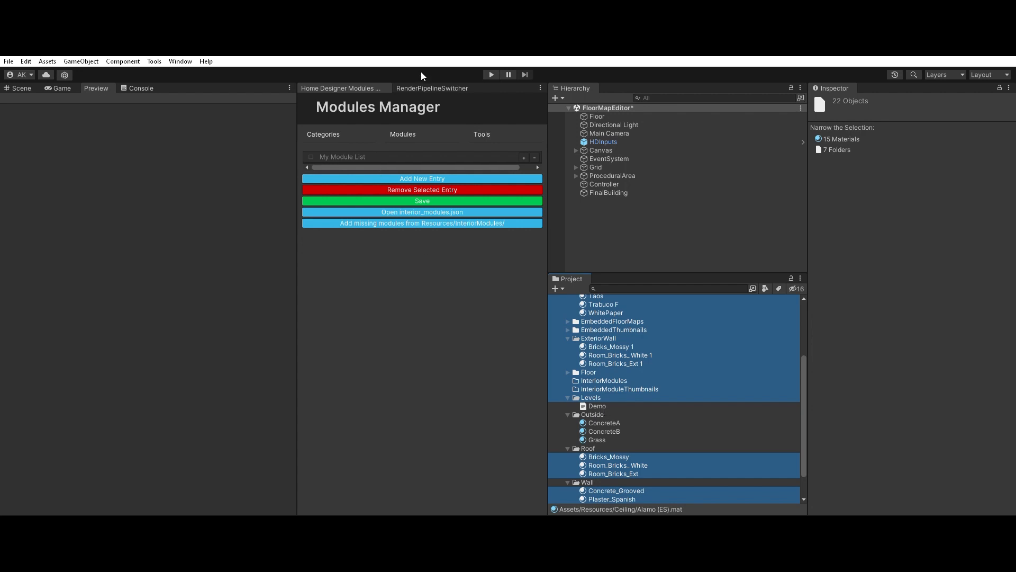
Step: Show the Render Pipeline Switcher and exclude the ExteriorWall, EmbeddedThumbnails, EmbeddedFloorMaps and Floor folders from the asset selection
{"action": "left_click", "coordinate": [426, 87]}
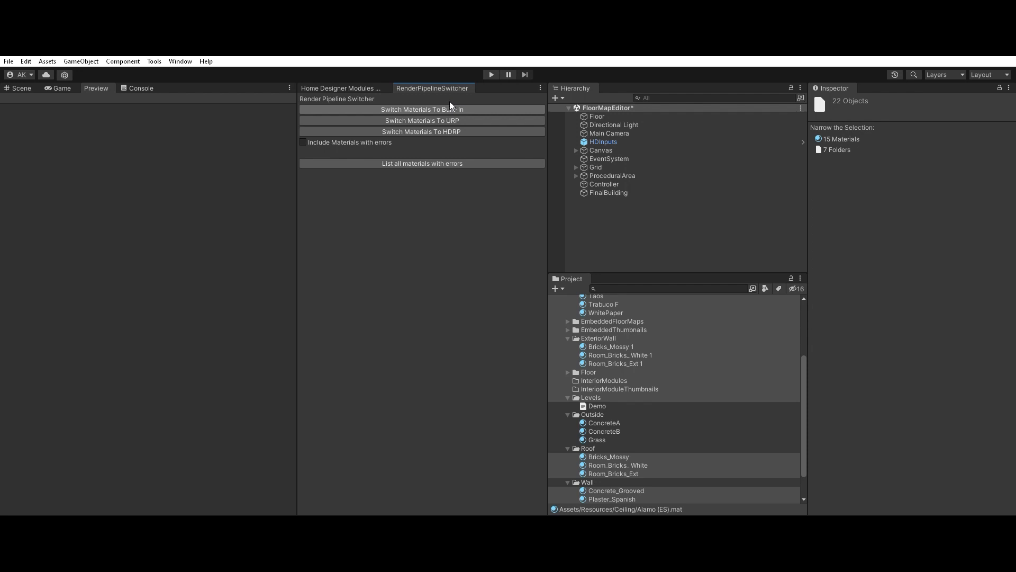
{"action": "scroll", "coordinate": [592, 437], "scroll_direction": "up", "scroll_amount": 2}
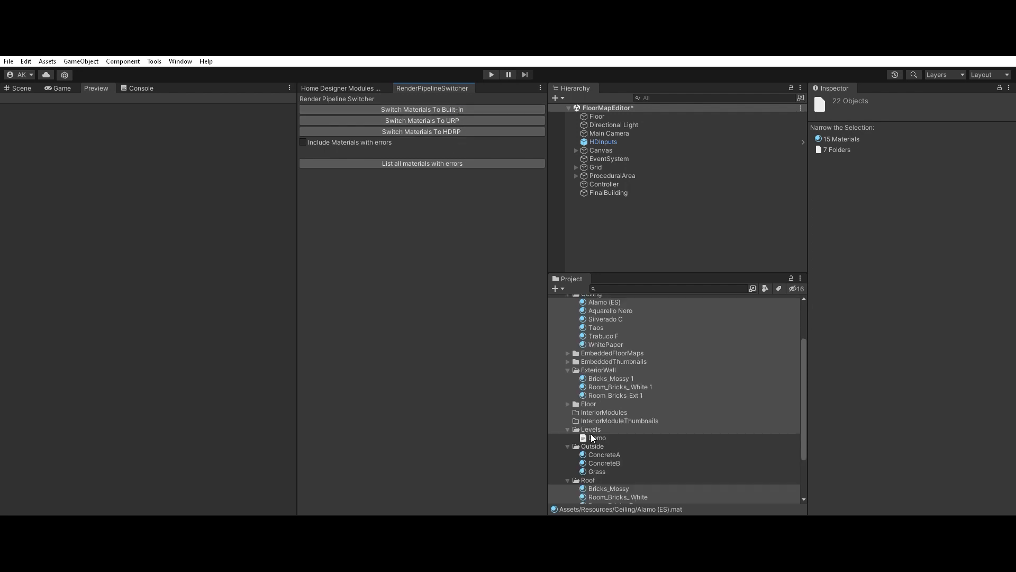
{"action": "scroll", "coordinate": [592, 437], "scroll_direction": "up", "scroll_amount": 4}
{"action": "scroll", "coordinate": [598, 361], "scroll_direction": "down", "scroll_amount": 3}
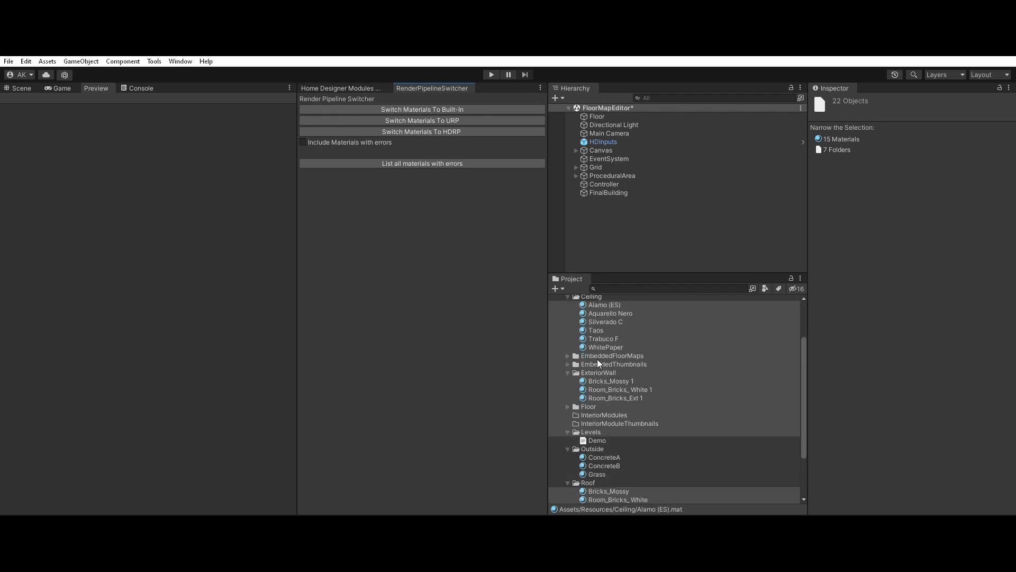
{"action": "left_click", "coordinate": [603, 371], "text": "ctrl"}
{"action": "left_click", "coordinate": [604, 363], "text": "ctrl"}
{"action": "left_click", "coordinate": [604, 354], "text": "ctrl"}
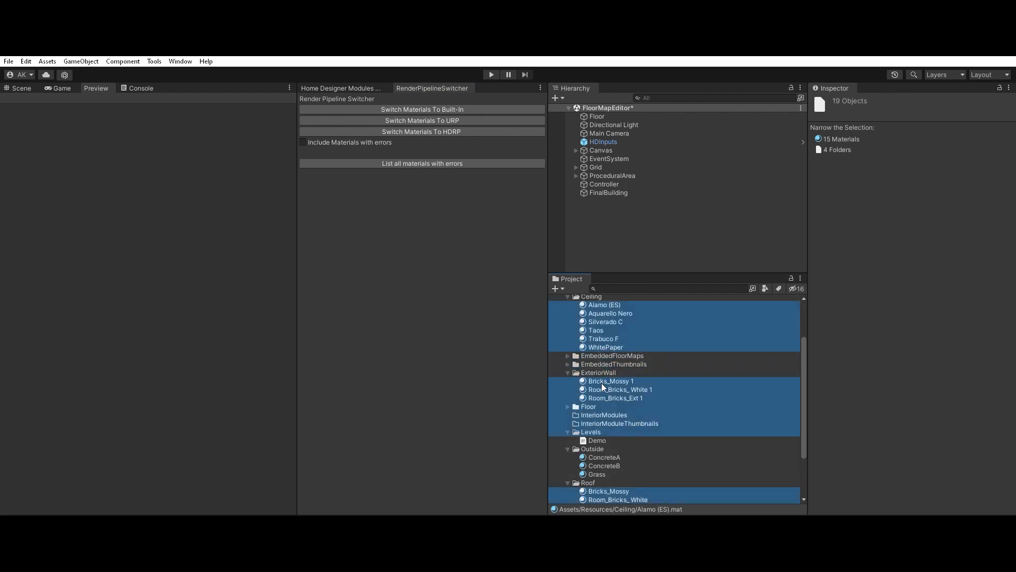
{"action": "left_click", "coordinate": [604, 405], "text": "ctrl"}
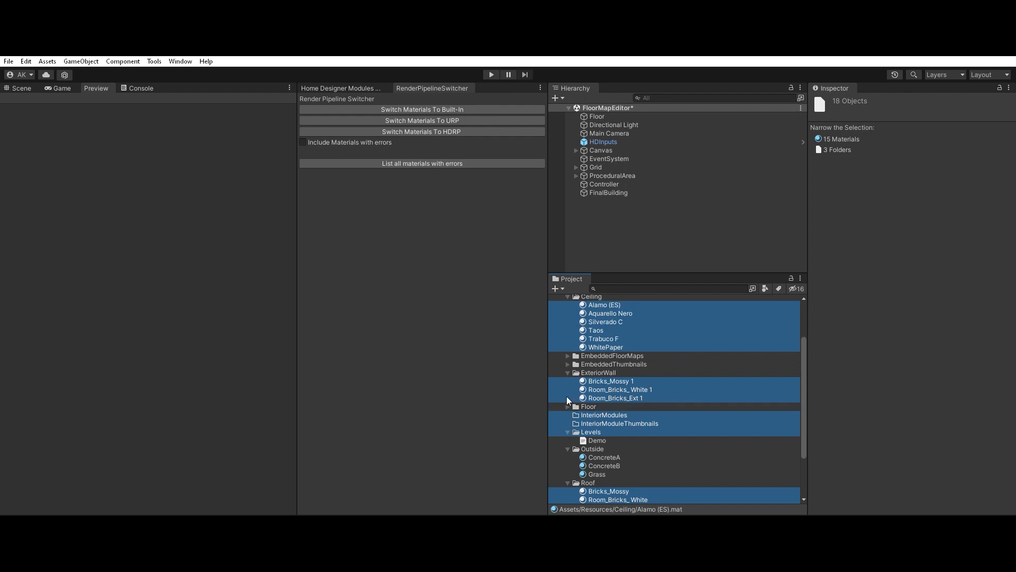
Step: Add every material in the Floor folder, Steel_Painted through Wood_White2, to the selection and exclude the InteriorModules and InteriorModuleThumbnails folders
{"action": "left_click", "coordinate": [568, 406]}
{"action": "left_click", "coordinate": [597, 414], "text": "ctrl"}
{"action": "left_click", "coordinate": [599, 423], "text": "ctrl"}
{"action": "left_click", "coordinate": [599, 431], "text": "ctrl"}
{"action": "left_click", "coordinate": [600, 440], "text": "ctrl"}
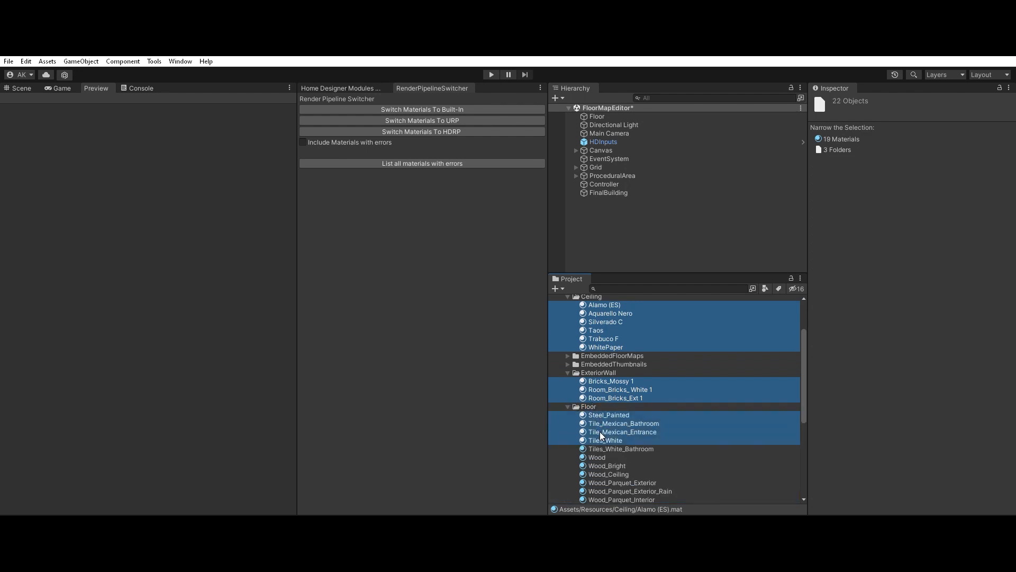
{"action": "left_click", "coordinate": [598, 448], "text": "ctrl"}
{"action": "left_click", "coordinate": [598, 457], "text": "ctrl"}
{"action": "scroll", "coordinate": [637, 421], "scroll_direction": "down", "scroll_amount": 3}
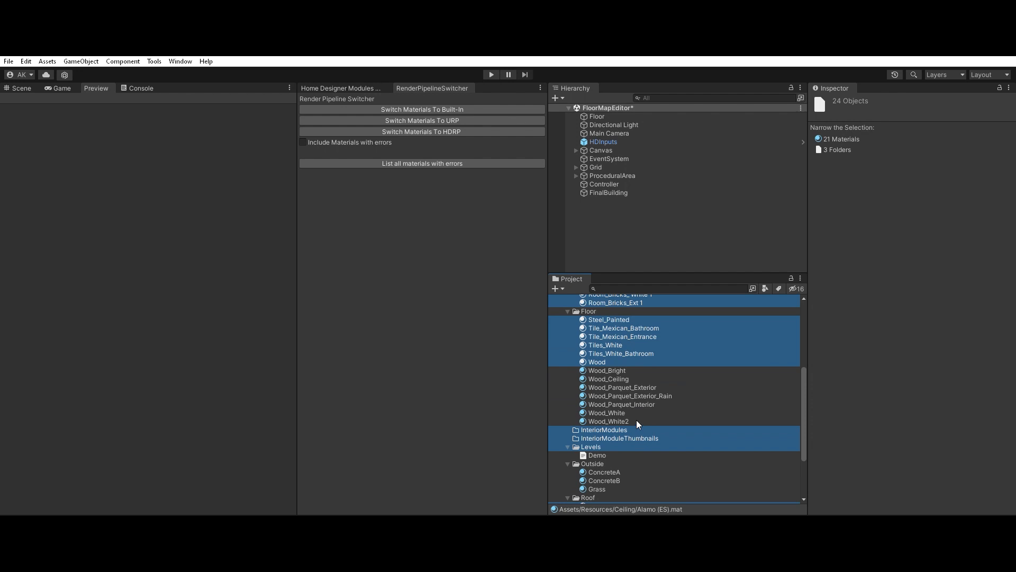
{"action": "left_click", "coordinate": [608, 370], "text": "ctrl"}
{"action": "left_click", "coordinate": [612, 378], "text": "ctrl"}
{"action": "left_click", "coordinate": [613, 387], "text": "ctrl"}
{"action": "left_click", "coordinate": [612, 396], "text": "ctrl"}
{"action": "left_click", "coordinate": [613, 404], "text": "ctrl"}
{"action": "left_click", "coordinate": [609, 412], "text": "ctrl"}
{"action": "left_click", "coordinate": [607, 421], "text": "ctrl"}
{"action": "left_click", "coordinate": [607, 430], "text": "ctrl"}
{"action": "left_click", "coordinate": [609, 438], "text": "ctrl"}
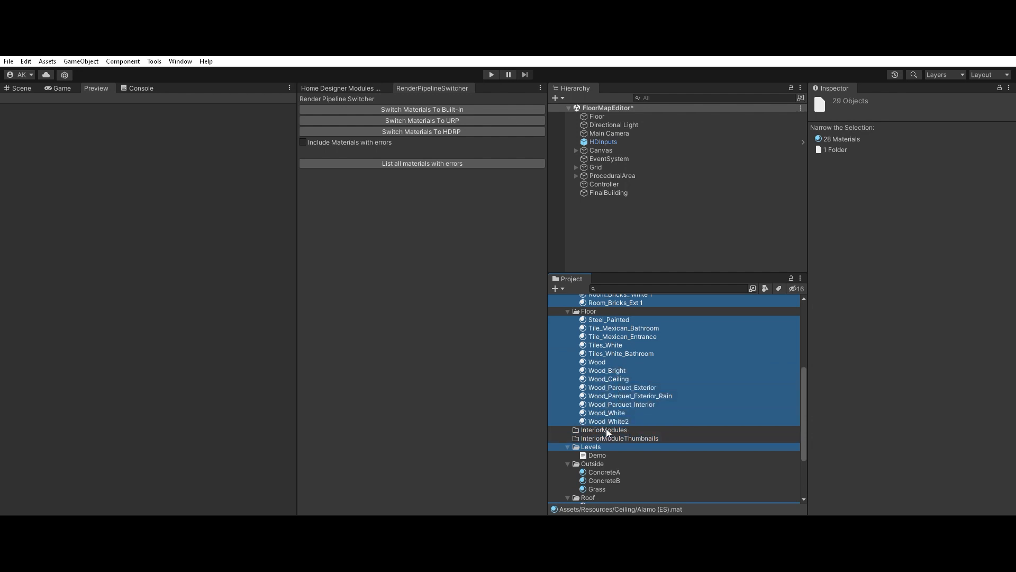
Step: Narrow the selection to materials only, set their shader to Exoa/Standard_BuiltIn, and check Alamo (ES) before collapsing the Ceiling folder
{"action": "scroll", "coordinate": [596, 387], "scroll_direction": "down", "scroll_amount": 3}
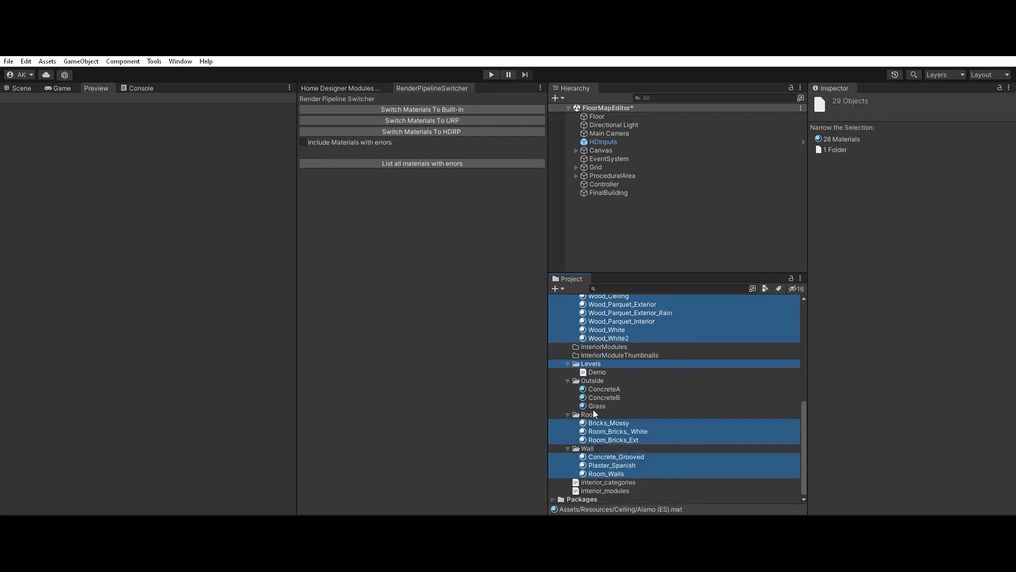
{"action": "scroll", "coordinate": [602, 459], "scroll_direction": "up", "scroll_amount": 10}
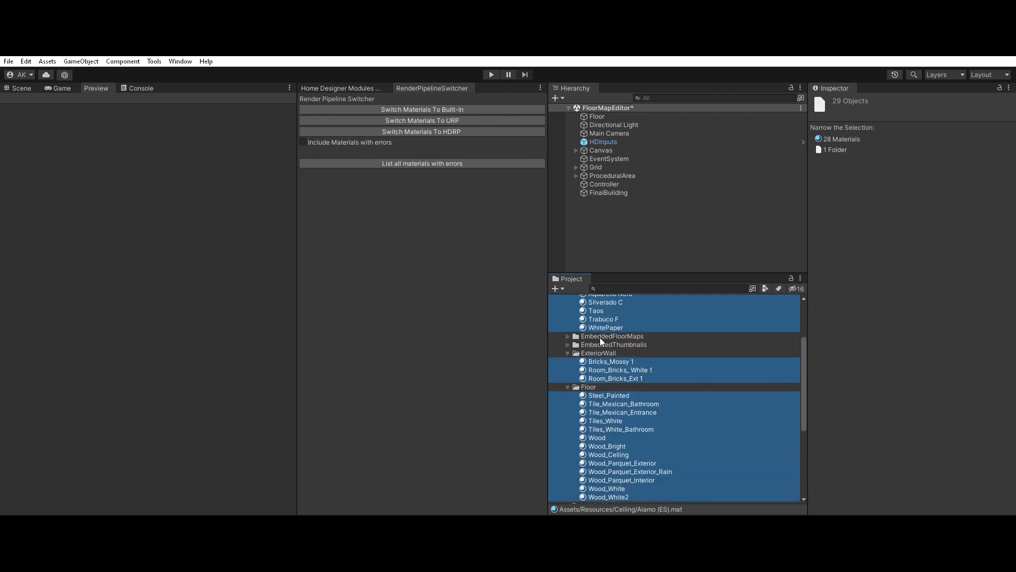
{"action": "left_click", "coordinate": [847, 134]}
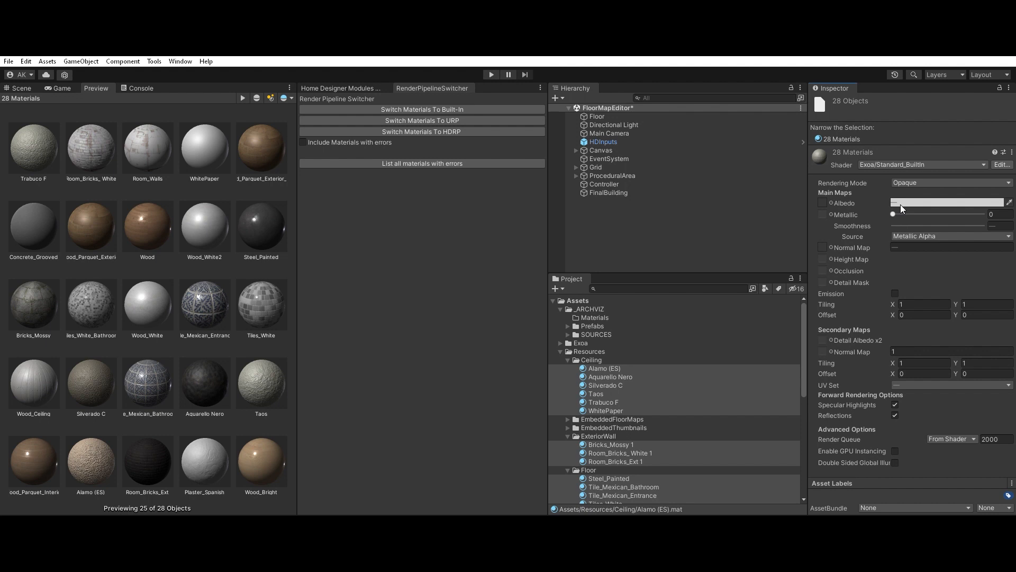
{"action": "left_click", "coordinate": [628, 366]}
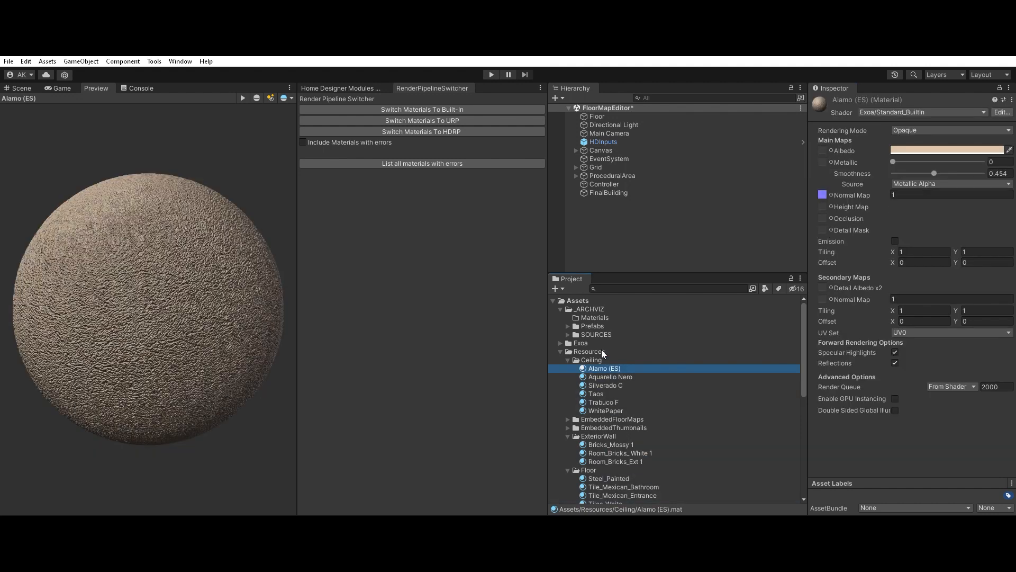
{"action": "left_click", "coordinate": [569, 359]}
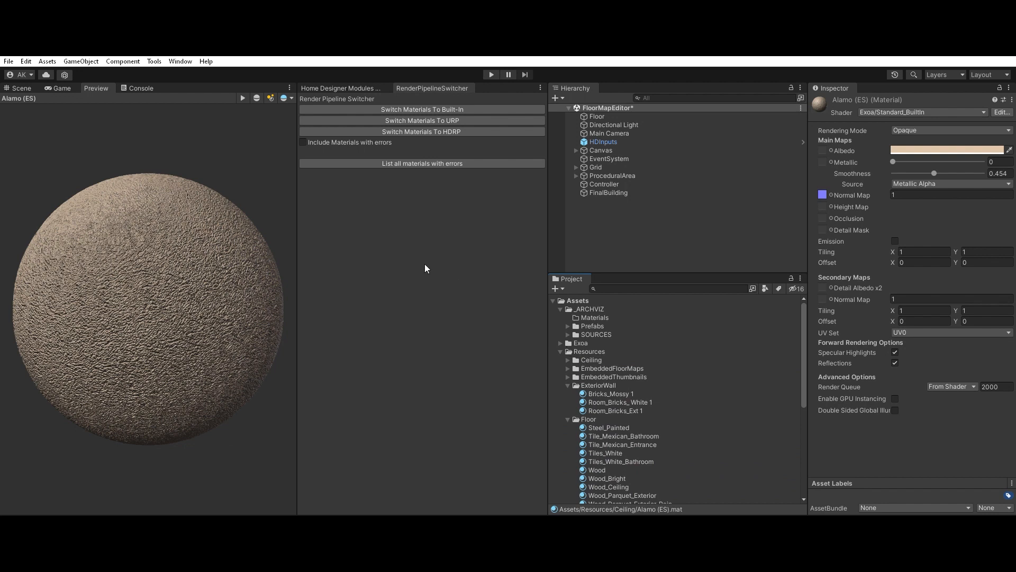
Step: Run the scene, switch to Home Designer, create a new interior project and open the floor's material choices
{"action": "left_click", "coordinate": [491, 70]}
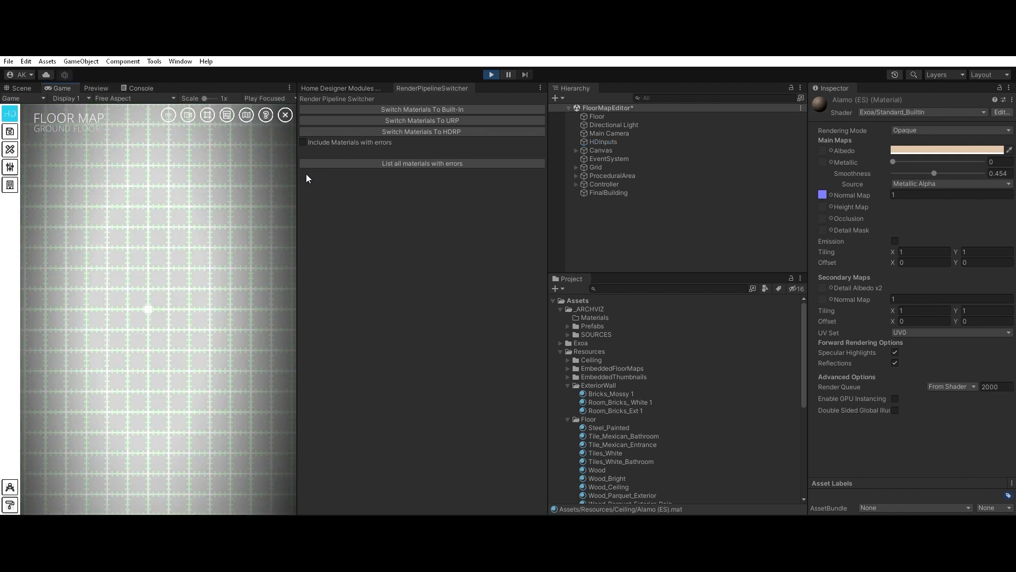
{"action": "left_click", "coordinate": [9, 504]}
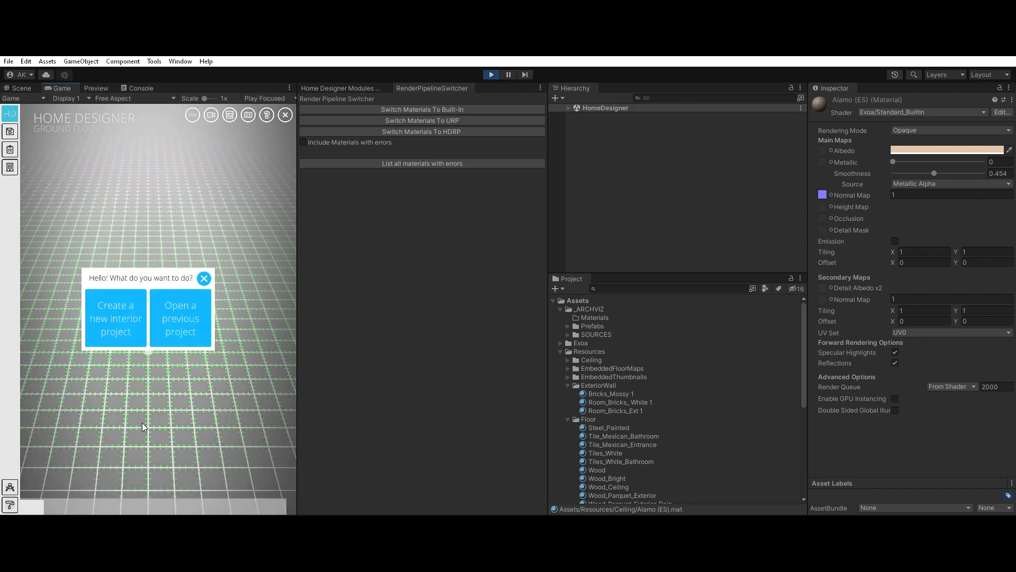
{"action": "left_click", "coordinate": [131, 300]}
{"action": "left_click", "coordinate": [109, 324]}
{"action": "left_click", "coordinate": [159, 318]}
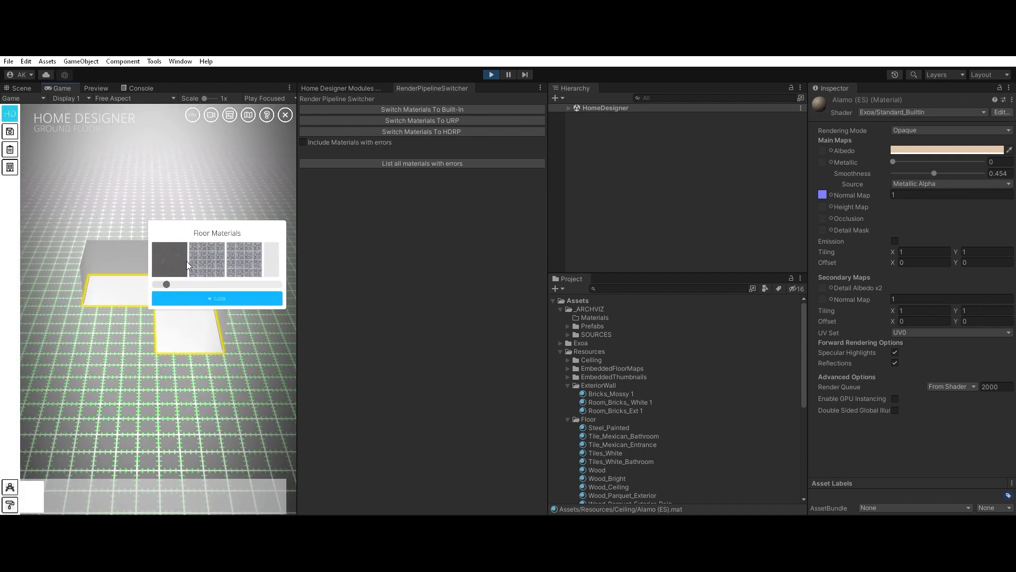
Step: Try the patterned tile and light wood materials on the floor, then apply the brown wood and adjust its texture scale slightly
{"action": "left_click", "coordinate": [213, 254]}
{"action": "left_click", "coordinate": [240, 254]}
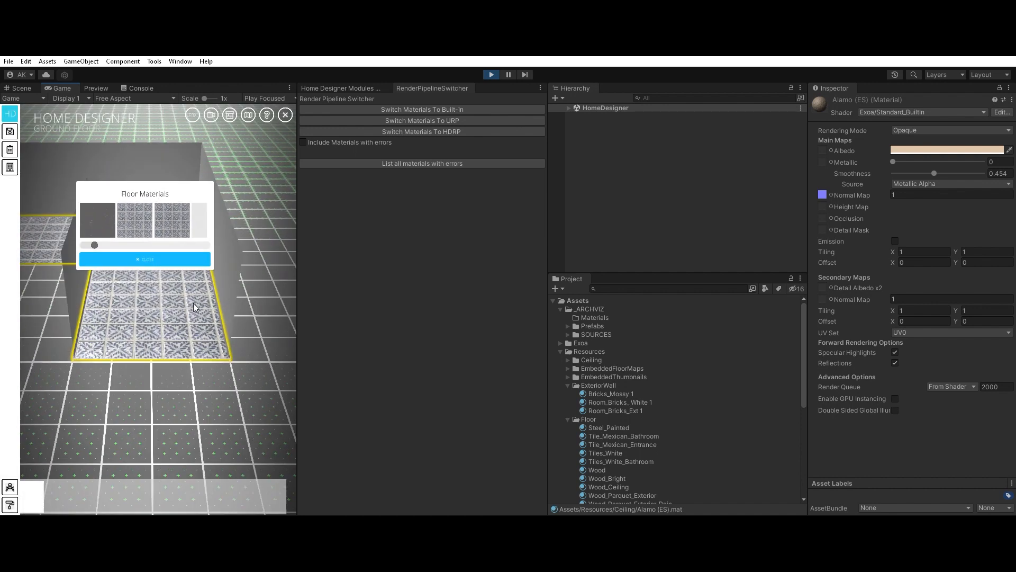
{"action": "left_click", "coordinate": [105, 206]}
{"action": "left_click", "coordinate": [135, 203]}
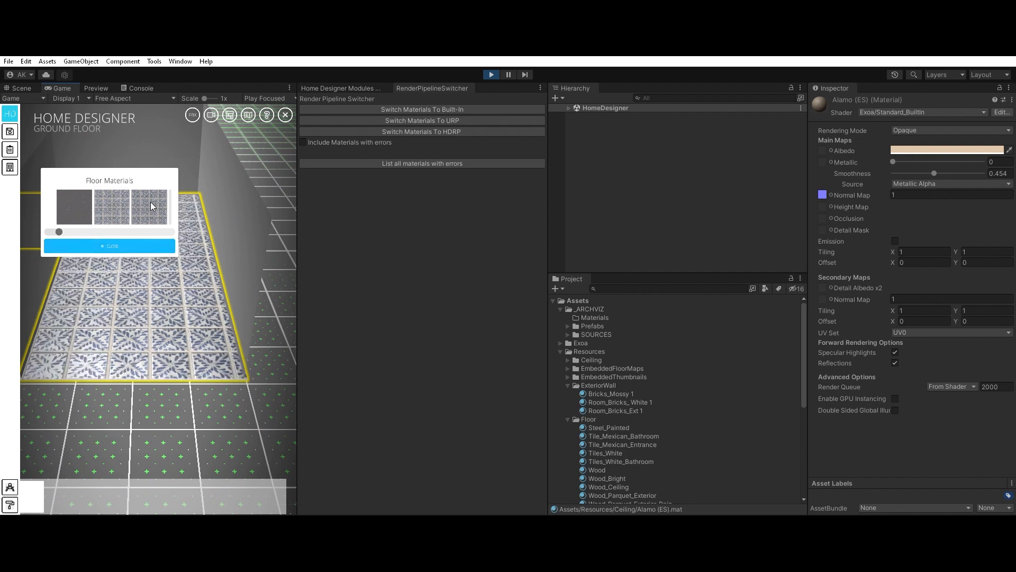
{"action": "scroll", "coordinate": [130, 204], "scroll_direction": "down", "scroll_amount": 5}
{"action": "left_click", "coordinate": [136, 203]}
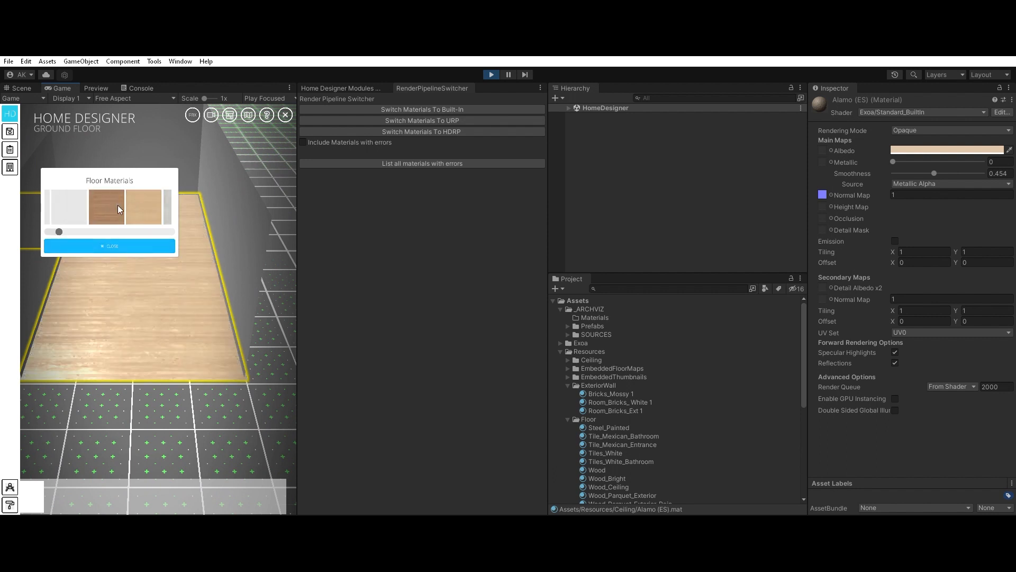
{"action": "left_click", "coordinate": [117, 206]}
{"action": "mouse_move", "coordinate": [59, 231]}
{"action": "left_mouse_down"}
{"action": "mouse_move", "coordinate": [58, 222]}
{"action": "mouse_move", "coordinate": [107, 228]}
{"action": "mouse_move", "coordinate": [62, 229]}
{"action": "left_mouse_up"}
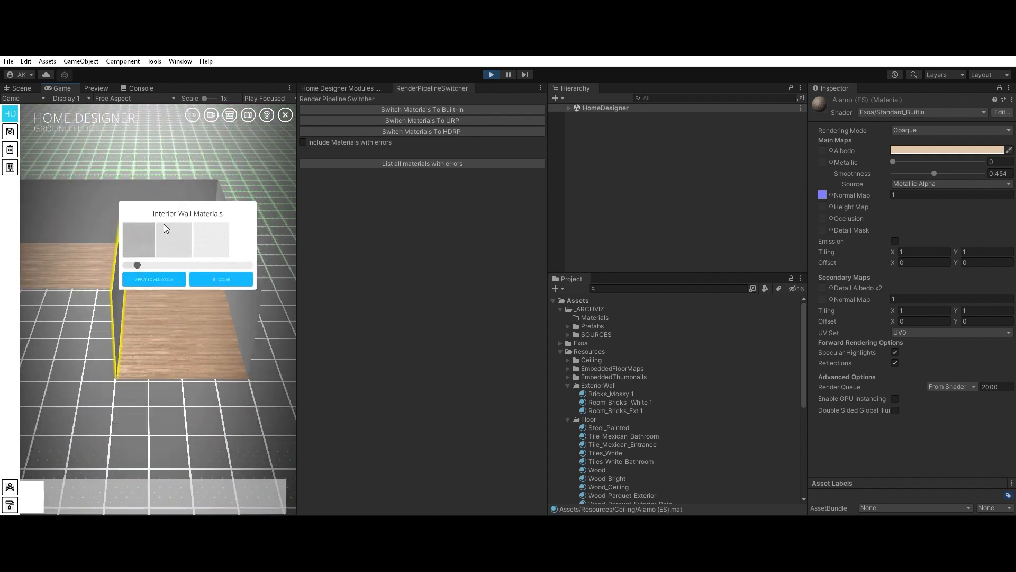
Step: Open the interior wall materials for the back wall, apply a different wall material and inspect it up close
{"action": "left_click", "coordinate": [118, 220]}
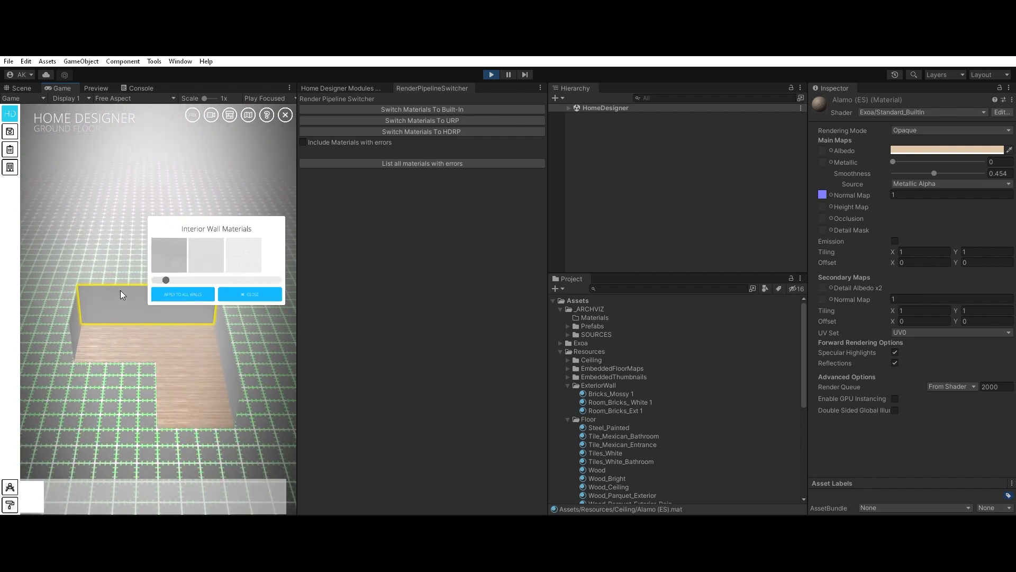
{"action": "left_click", "coordinate": [212, 256]}
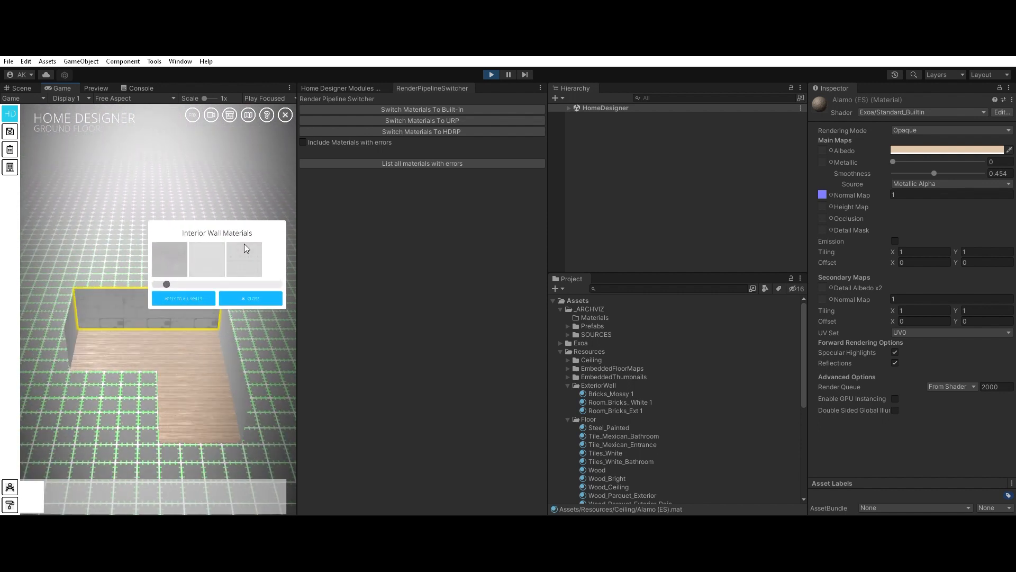
{"action": "scroll", "coordinate": [126, 313], "scroll_direction": "up", "scroll_amount": 5}
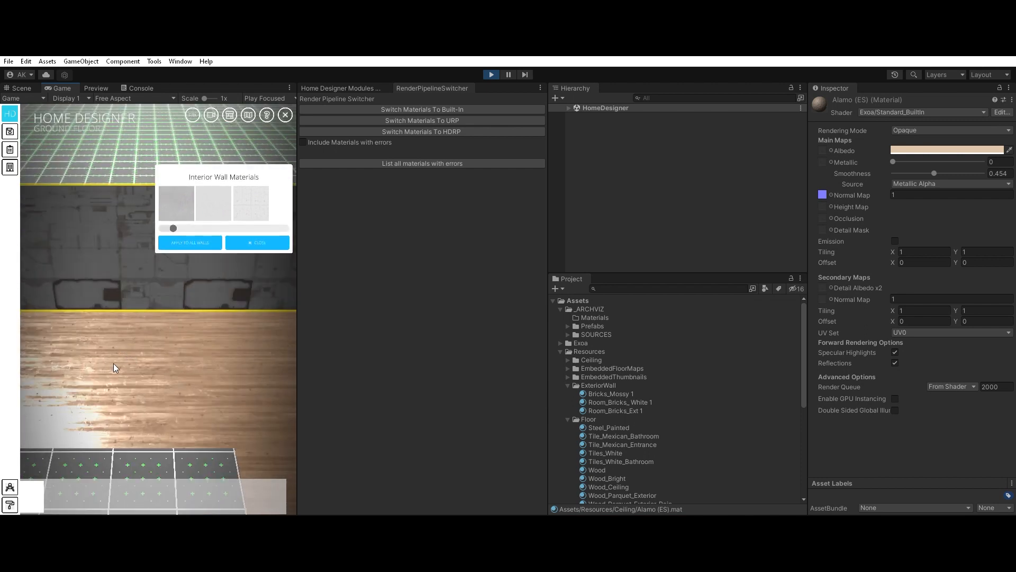
Step: Open the roof materials, try the available brick options on the roof and apply the mossy stone brick
{"action": "right_click_drag", "start_coordinate": [114, 363], "coordinate": [183, 385]}
{"action": "left_click", "coordinate": [161, 271]}
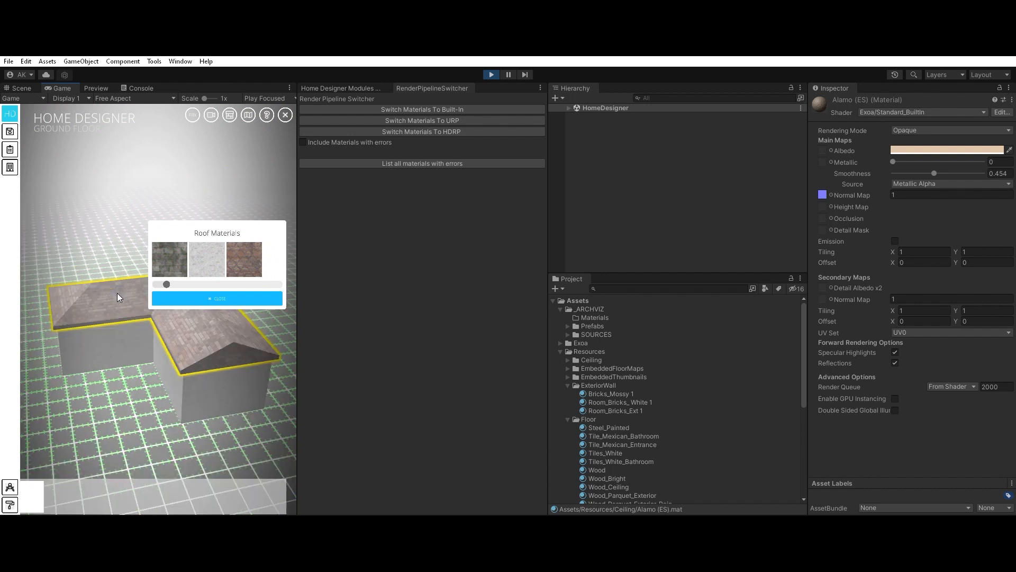
{"action": "scroll", "coordinate": [117, 293], "scroll_direction": "up", "scroll_amount": 5}
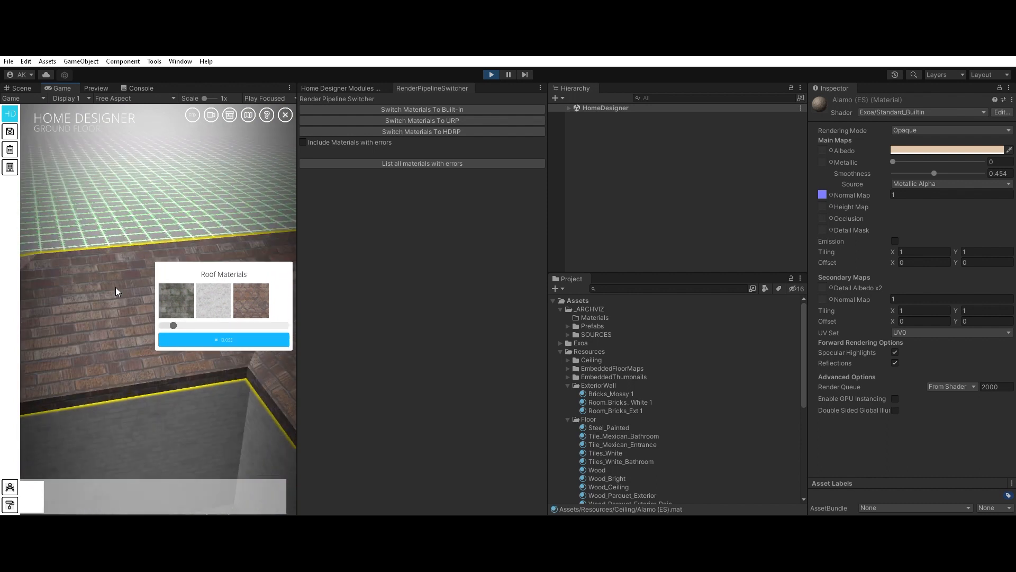
{"action": "left_click", "coordinate": [227, 289]}
{"action": "left_click", "coordinate": [250, 292]}
{"action": "left_click", "coordinate": [174, 295]}
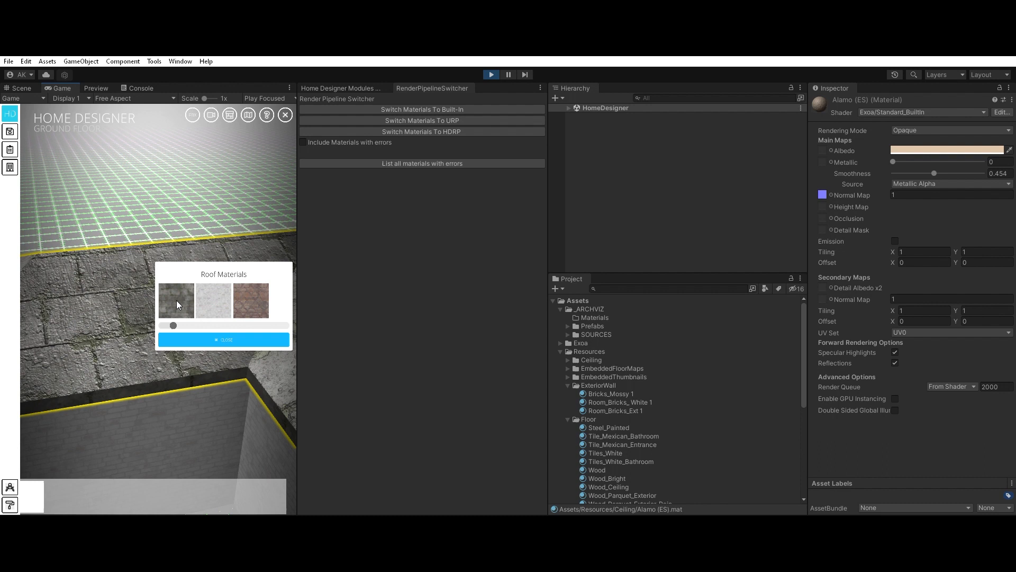
Step: Open the exterior wall materials for the house and apply the third option, the dark brick Room_Bricks_Ext 1
{"action": "left_click_drag", "start_coordinate": [173, 316], "coordinate": [237, 331]}
{"action": "left_click", "coordinate": [130, 376]}
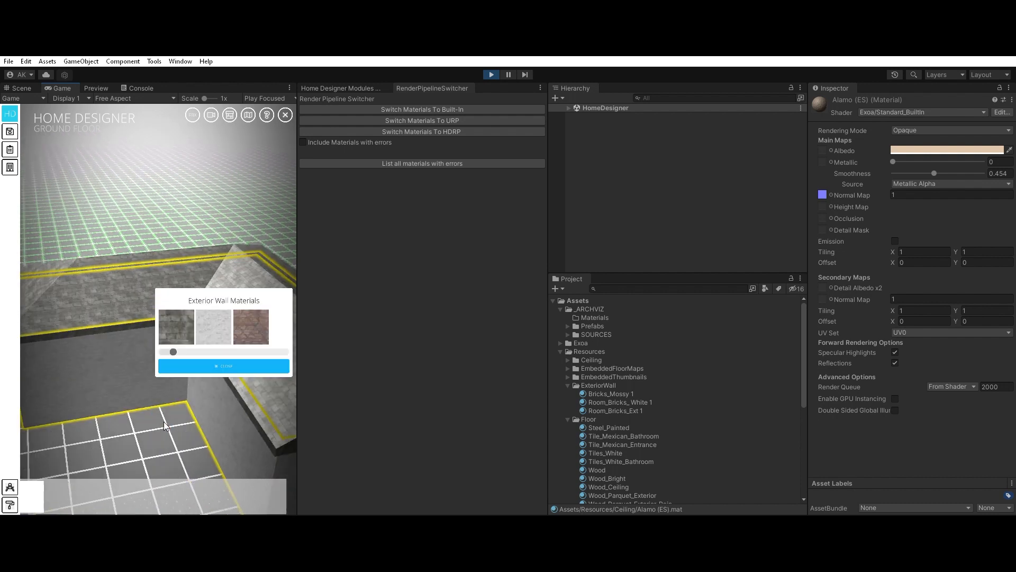
{"action": "scroll", "coordinate": [122, 308], "scroll_direction": "up", "scroll_amount": 8}
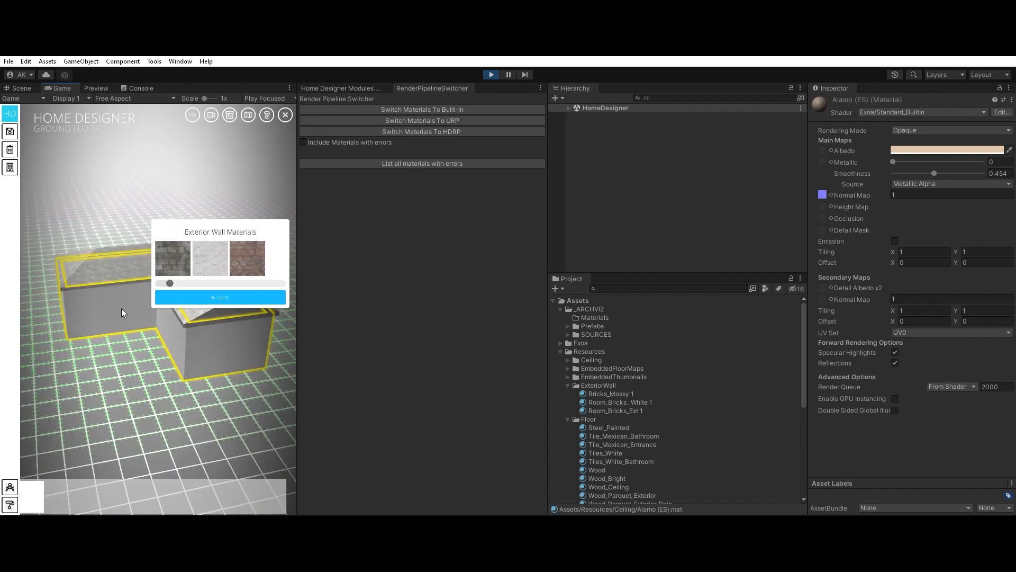
{"action": "left_click", "coordinate": [246, 192]}
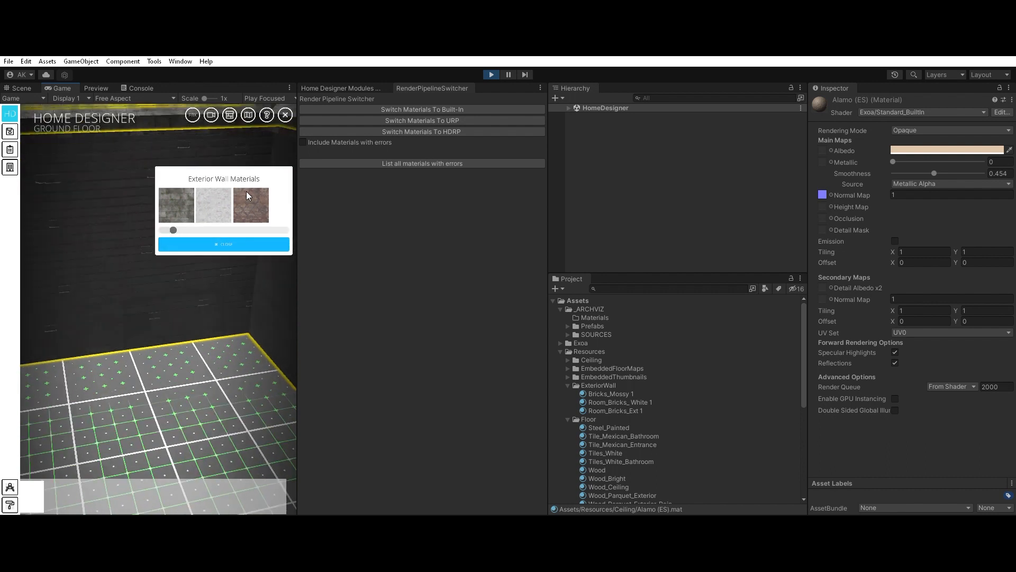
Step: Try the white brick on the exterior wall, increase its texture scale, and switch to the mossy brick material
{"action": "left_click", "coordinate": [218, 193]}
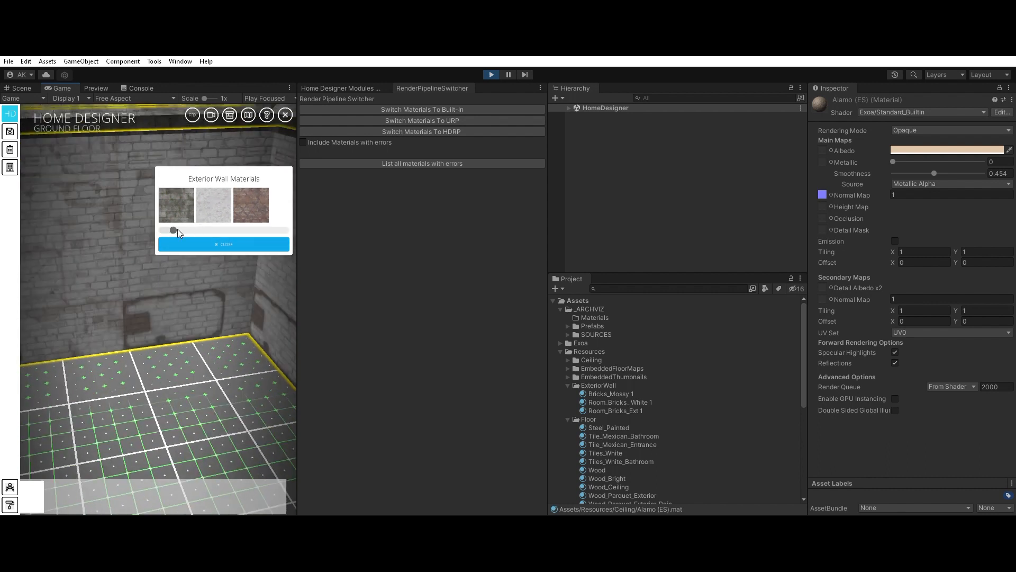
{"action": "left_click_drag", "start_coordinate": [173, 229], "coordinate": [217, 227]}
{"action": "left_click", "coordinate": [182, 206]}
{"action": "scroll", "coordinate": [171, 377], "scroll_direction": "down", "scroll_amount": 4}
{"action": "scroll", "coordinate": [169, 378], "scroll_direction": "down", "scroll_amount": 3}
{"action": "mouse_move", "coordinate": [168, 382]}
{"action": "right_mouse_down"}
{"action": "mouse_move", "coordinate": [166, 390]}
{"action": "mouse_move", "coordinate": [183, 380]}
{"action": "mouse_move", "coordinate": [159, 379]}
{"action": "right_mouse_up"}
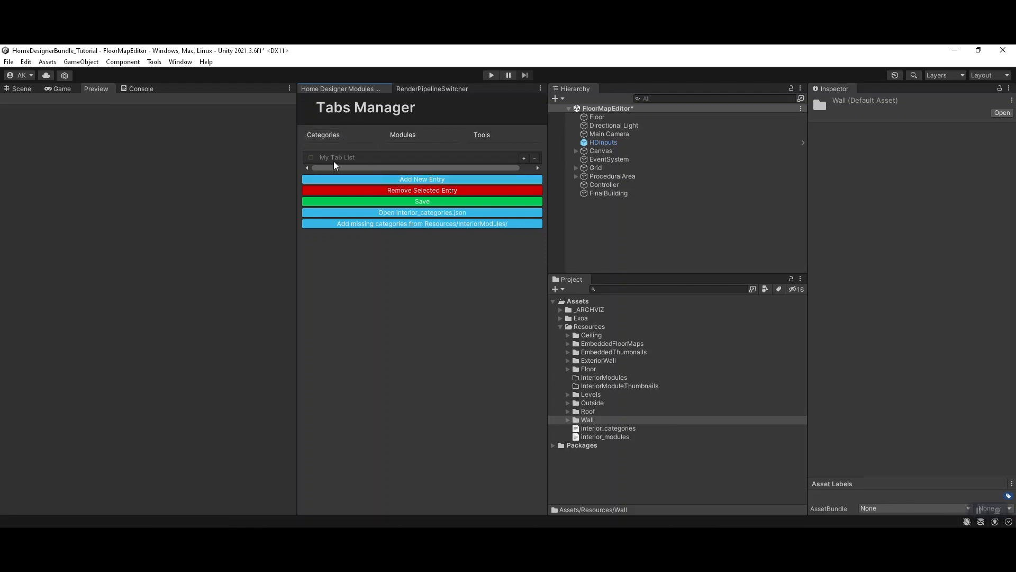
Step: Add a module category with both its folder and name set to Lamps
{"action": "left_click", "coordinate": [432, 179]}
{"action": "left_click", "coordinate": [415, 180]}
{"action": "type", "text": "L"}
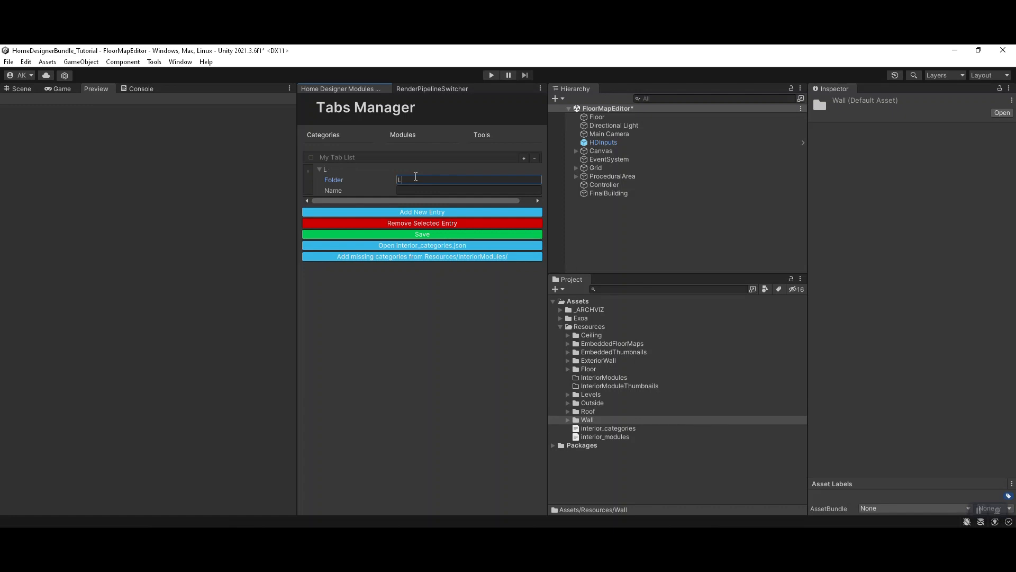
{"action": "type", "text": "amps"}
{"action": "key", "text": "Return"}
Step: Add a second module category with both its folder and name set to Tables
{"action": "left_click", "coordinate": [418, 211]}
{"action": "left_click", "coordinate": [342, 181]}
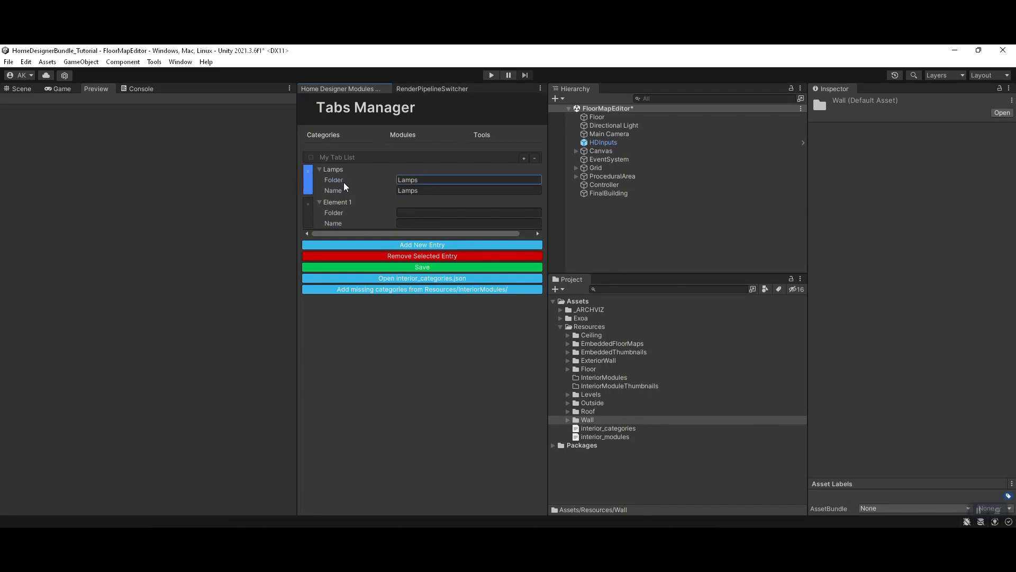
{"action": "double_click", "coordinate": [410, 180]}
{"action": "left_click", "coordinate": [358, 190]}
{"action": "double_click", "coordinate": [411, 190]}
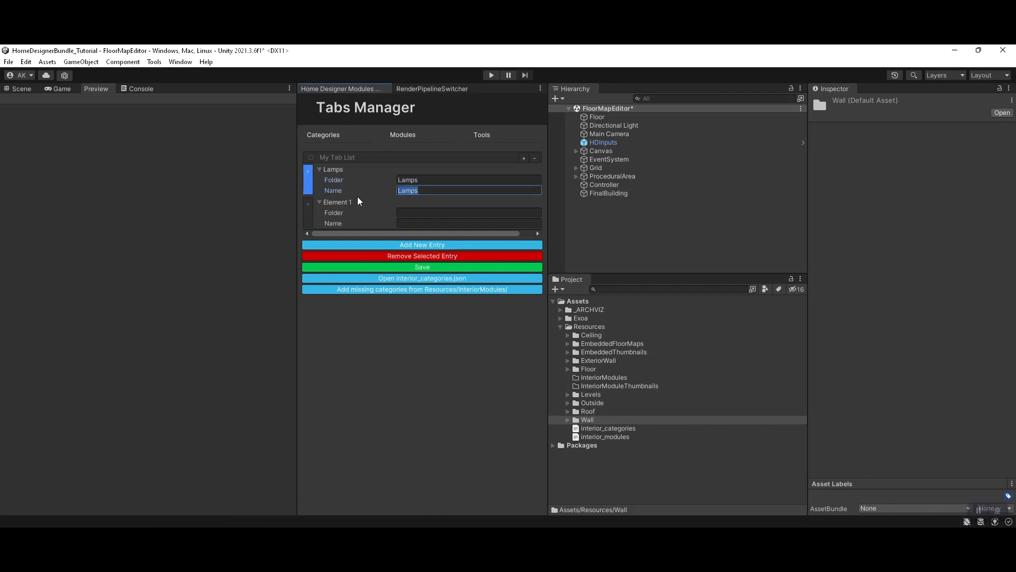
{"action": "left_click", "coordinate": [416, 213]}
{"action": "type", "text": "Tables"}
{"action": "double_click", "coordinate": [425, 213]}
{"action": "key", "text": "ctrl+c"}
{"action": "key", "text": "Tab"}
{"action": "key", "text": "ctrl+v"}
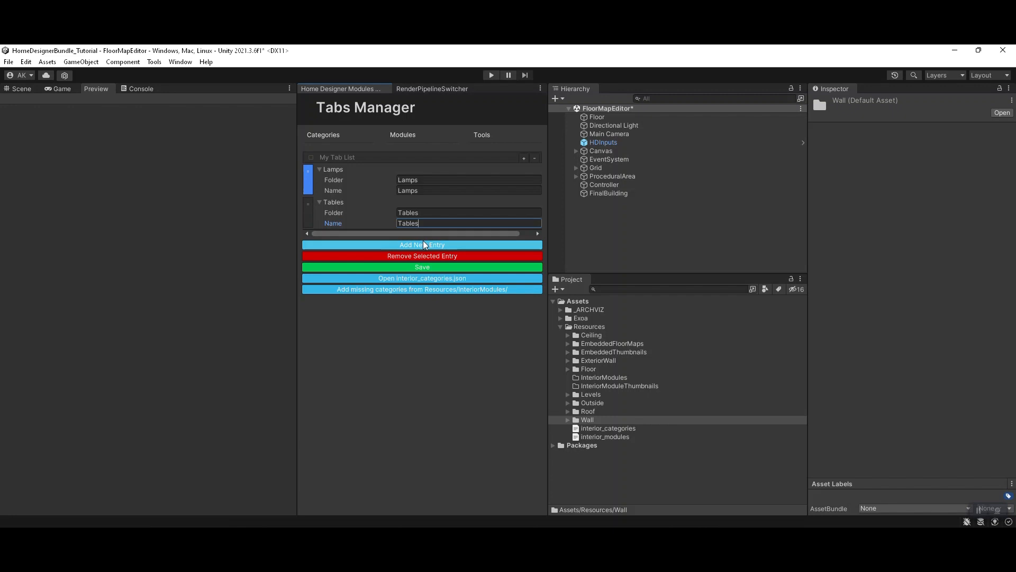
Step: Add a third module category with both its folder and name set to Sofas
{"action": "left_click", "coordinate": [426, 245]}
{"action": "left_click", "coordinate": [422, 245]}
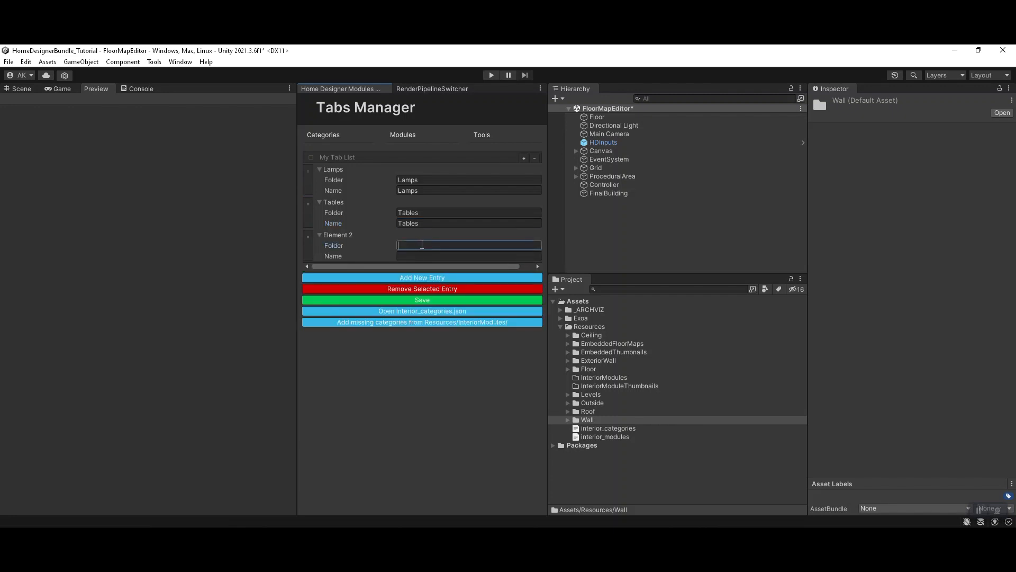
{"action": "type", "text": "Sofas"}
{"action": "double_click", "coordinate": [424, 246]}
{"action": "key", "text": "ctrl+c"}
{"action": "key", "text": "Tab"}
{"action": "key", "text": "ctrl+v"}
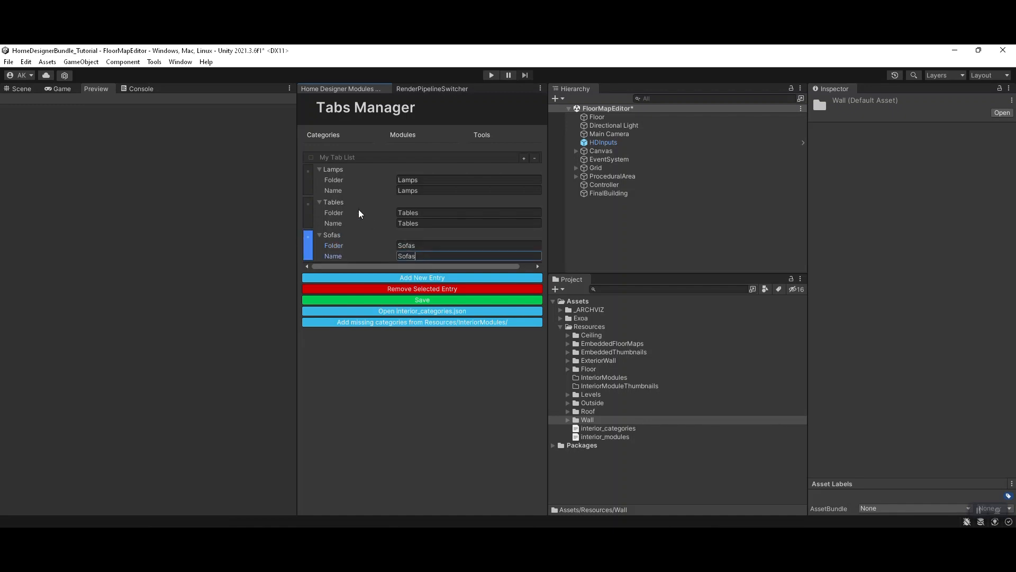
Step: Reorder the category list by moving the Lamps entry below Sofas, making the order Tables, Sofas, Lamps
{"action": "left_click", "coordinate": [350, 169]}
{"action": "left_click", "coordinate": [349, 170]}
{"action": "left_click_drag", "start_coordinate": [312, 174], "coordinate": [315, 244]}
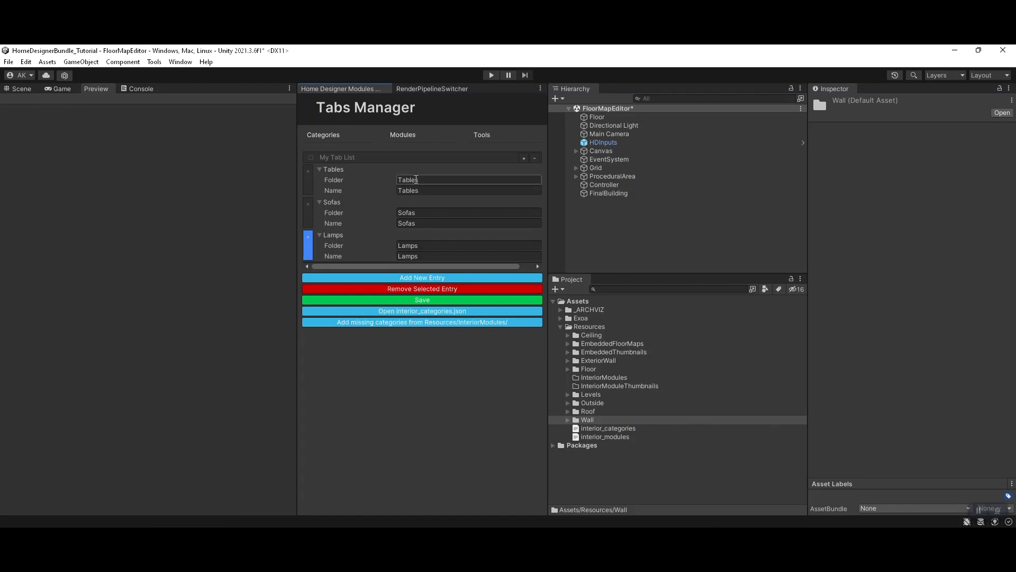
{"action": "left_click", "coordinate": [404, 248]}
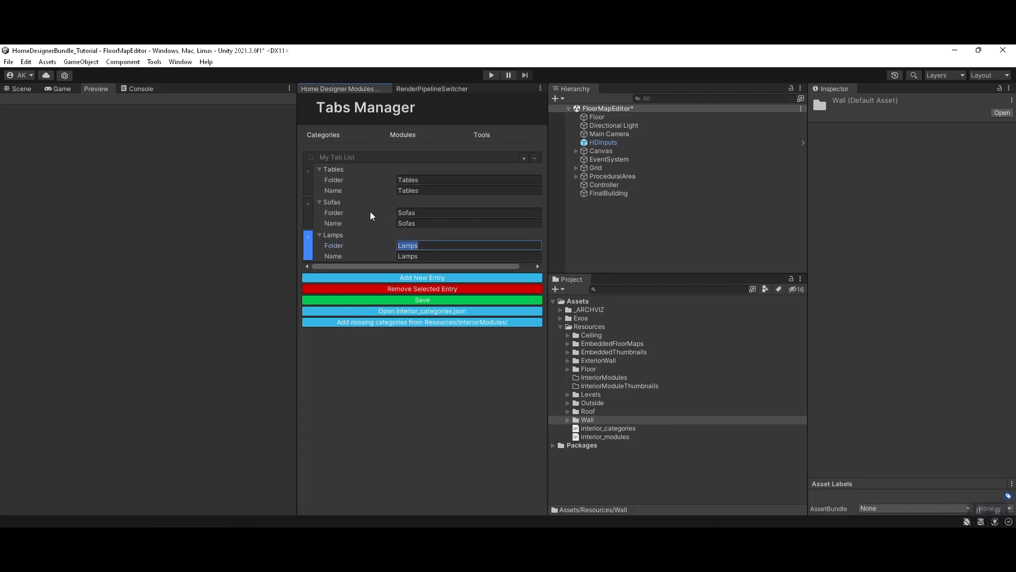
{"action": "left_click", "coordinate": [355, 183]}
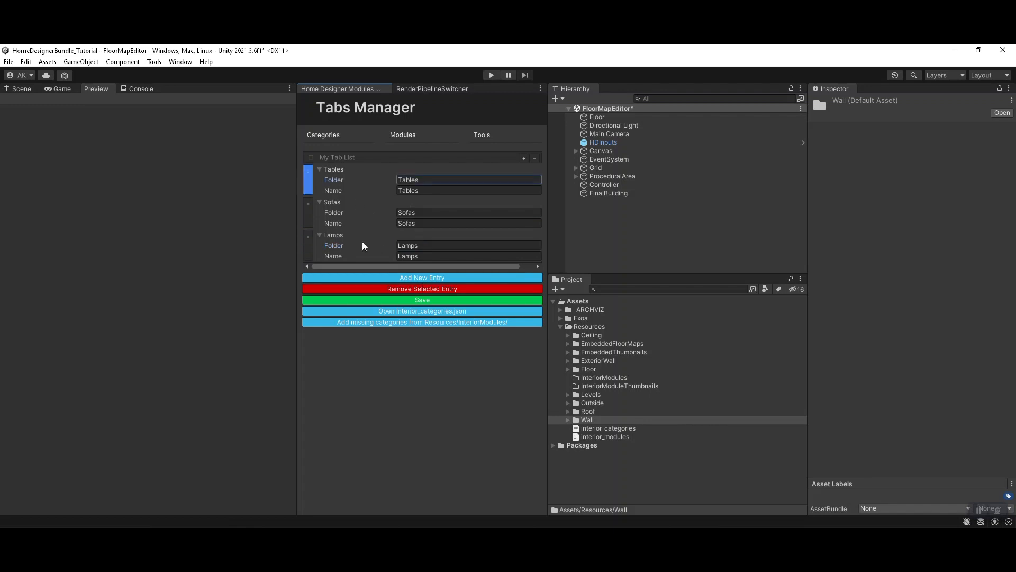
Step: Save the category list to interior_categories.json and generate the matching Tables, Sofas and Lamps folders under InteriorModules
{"action": "left_click", "coordinate": [427, 301]}
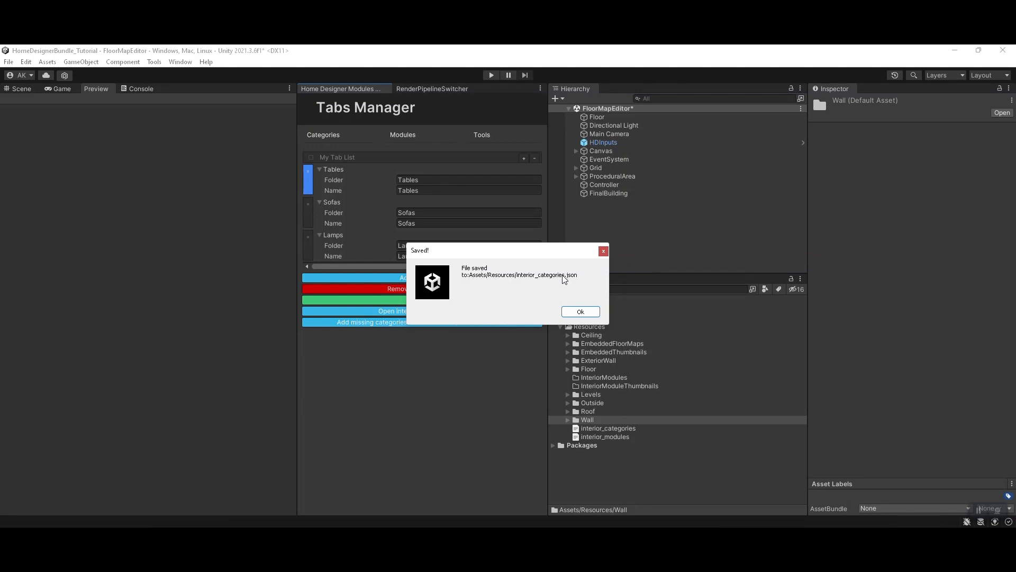
{"action": "left_click", "coordinate": [574, 314]}
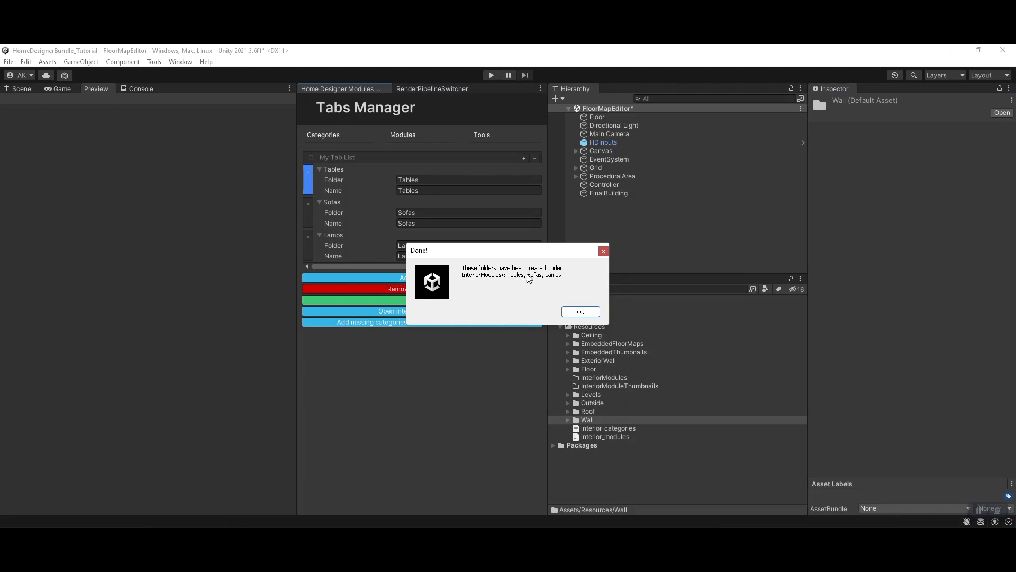
{"action": "left_click", "coordinate": [572, 314]}
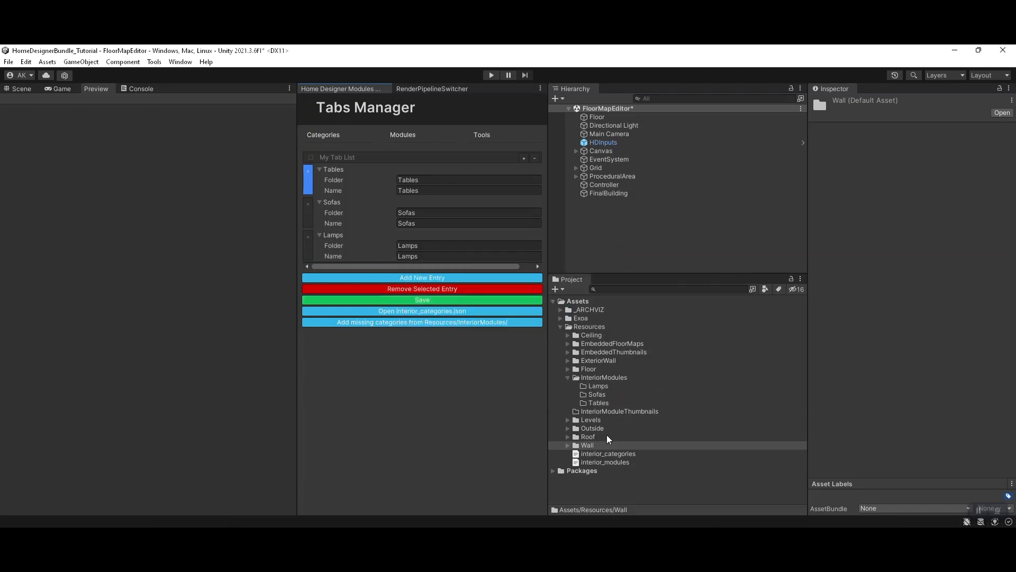
Step: Examine the Lamps, Sofas and Tables folders in InteriorModules and the contents of the interior_categories file
{"action": "left_click", "coordinate": [600, 376]}
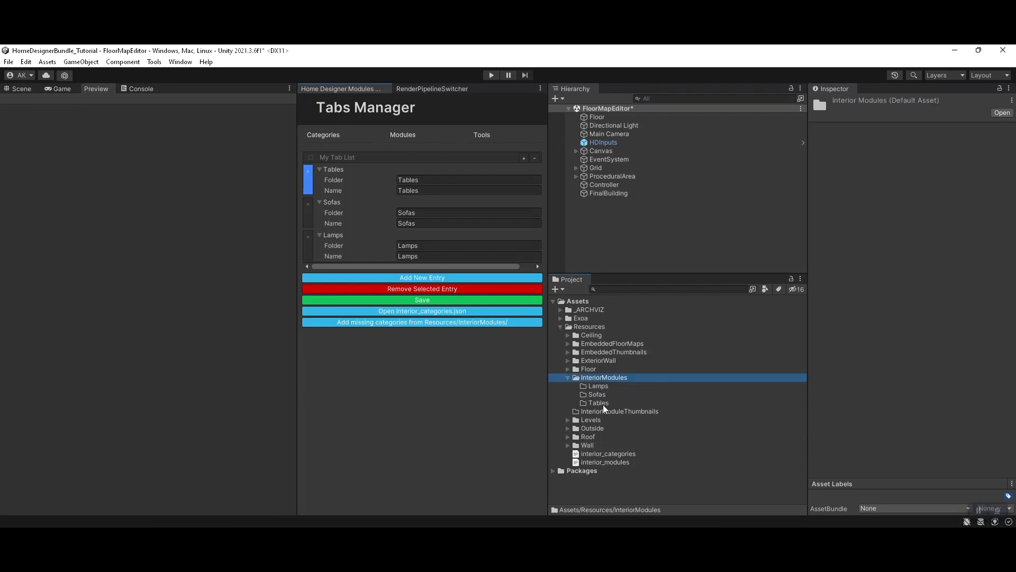
{"action": "left_click", "coordinate": [601, 385]}
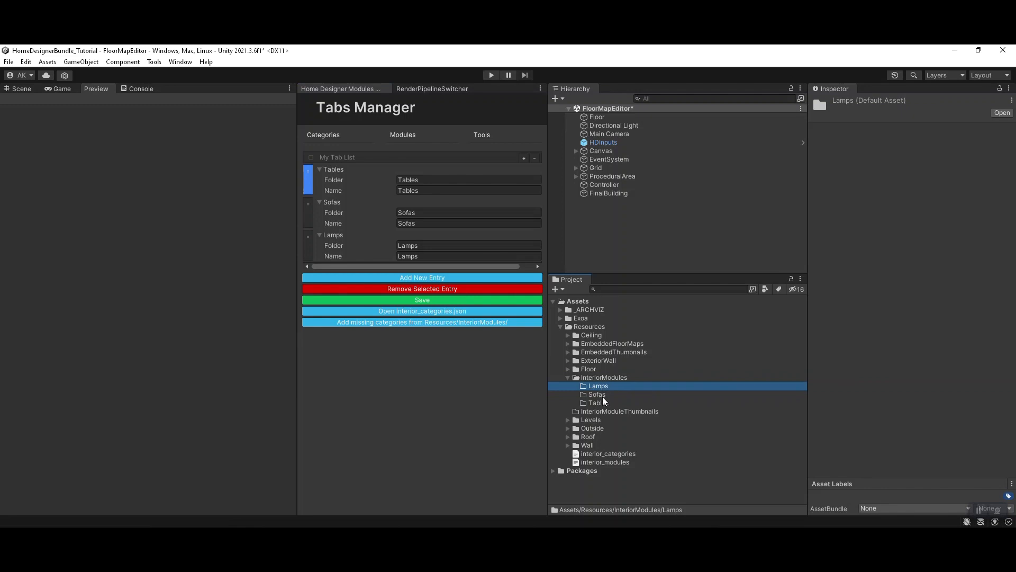
{"action": "left_click", "coordinate": [598, 402], "text": "shift"}
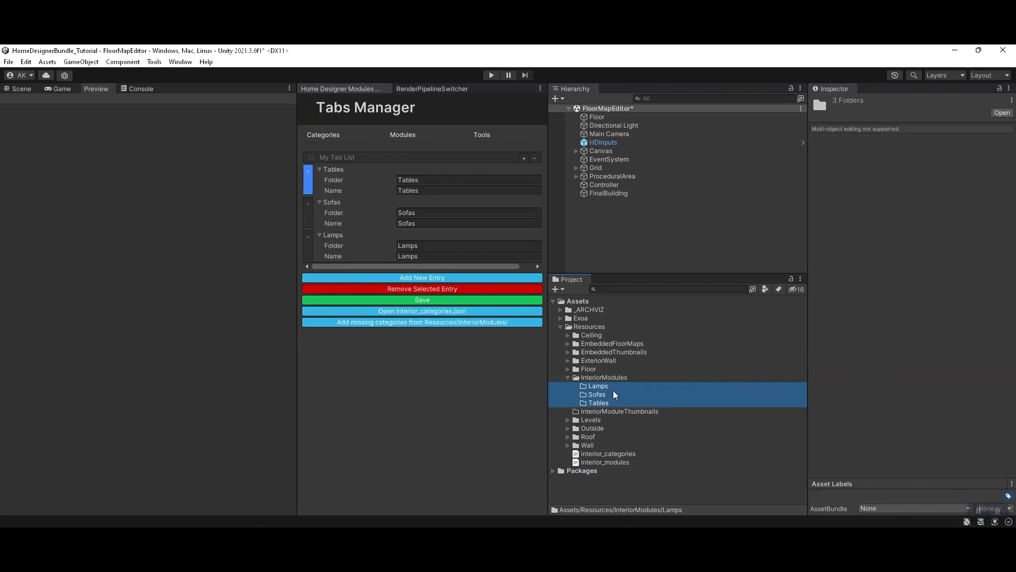
{"action": "left_click", "coordinate": [608, 455]}
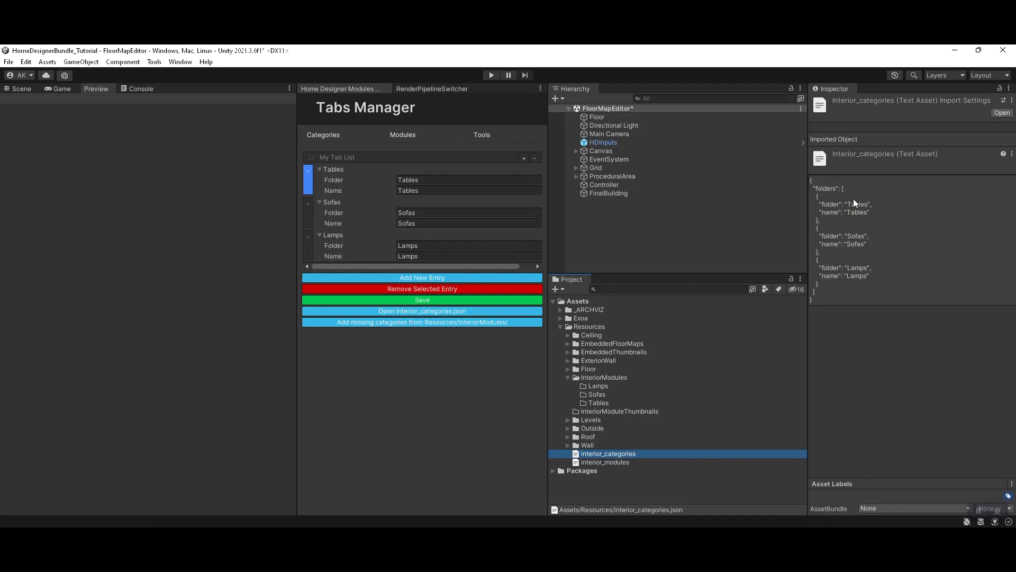
{"action": "left_click", "coordinate": [418, 394]}
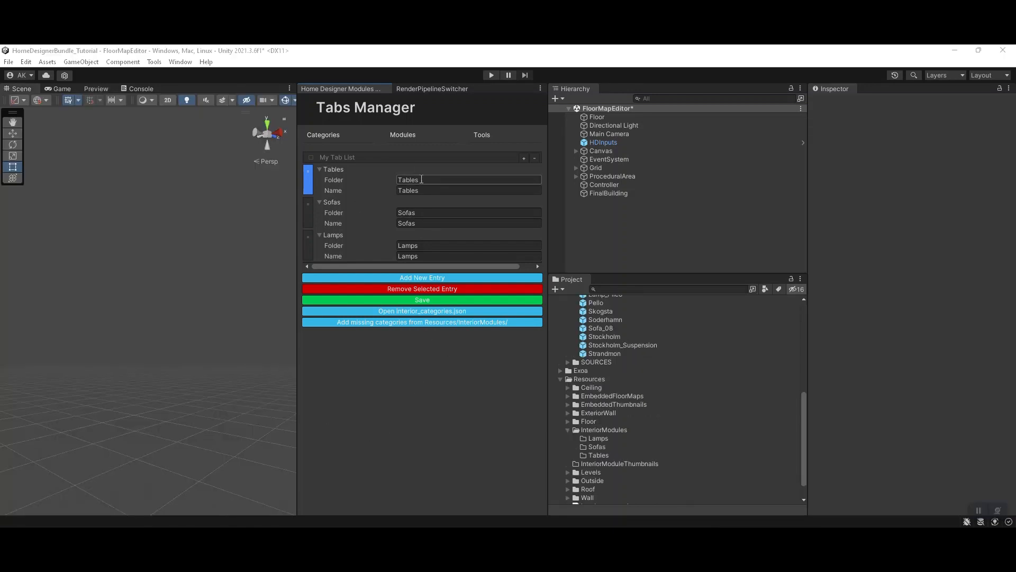
Step: Review the Modules Manager and the module prefab creation tools, including the categories available for a new empty module
{"action": "left_click", "coordinate": [400, 136]}
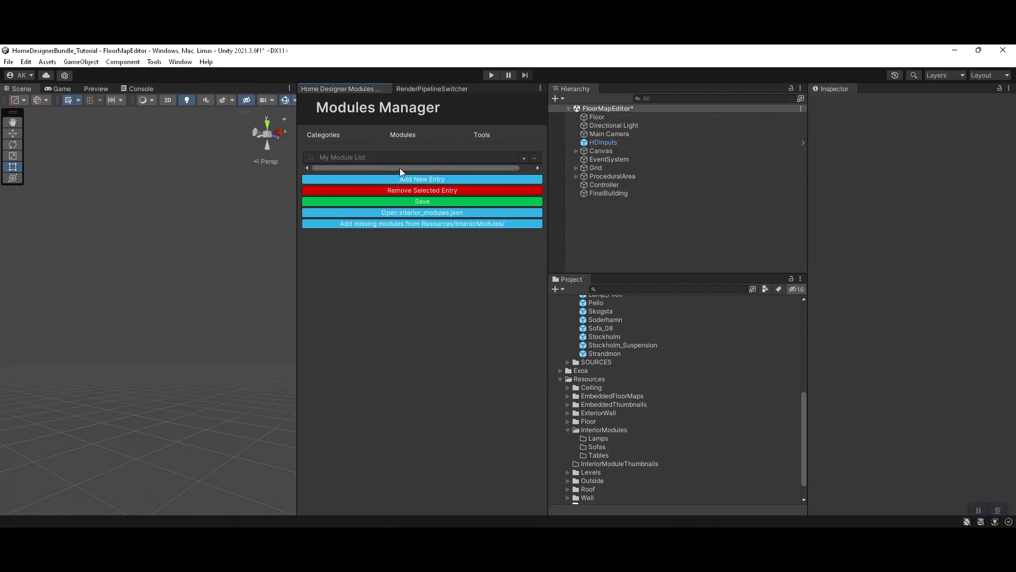
{"action": "left_click", "coordinate": [493, 135]}
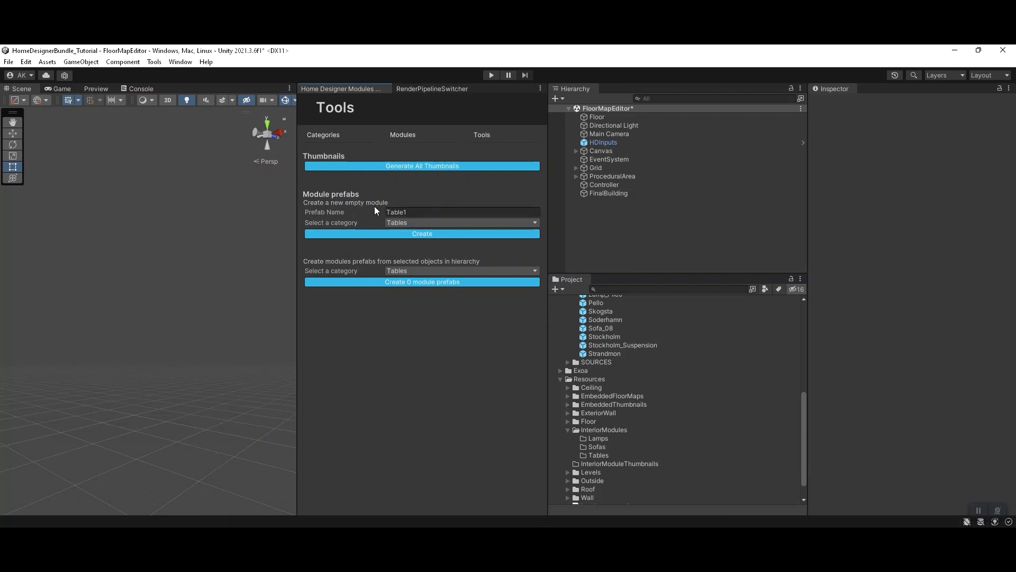
{"action": "left_click", "coordinate": [407, 223]}
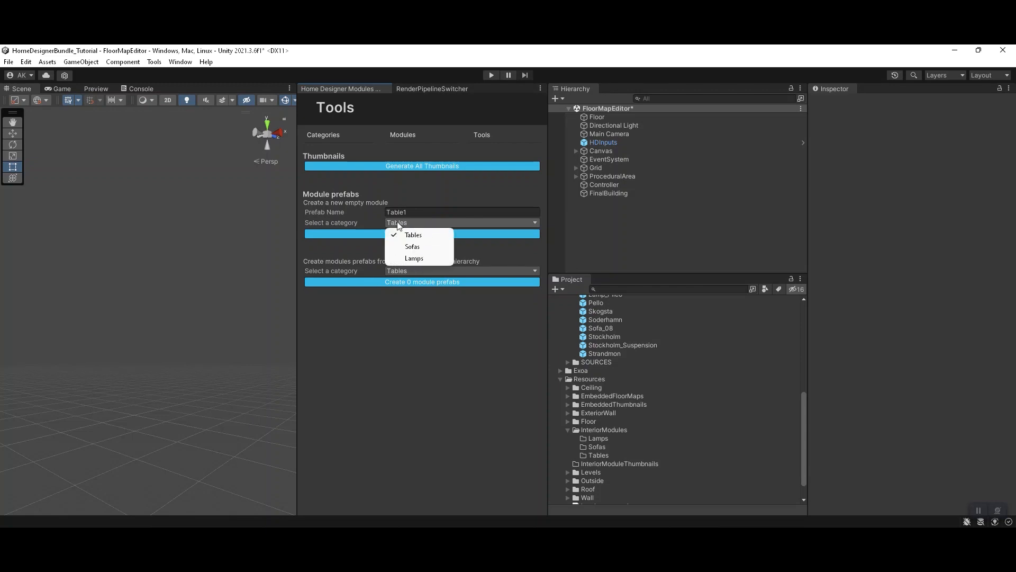
{"action": "left_click", "coordinate": [409, 343]}
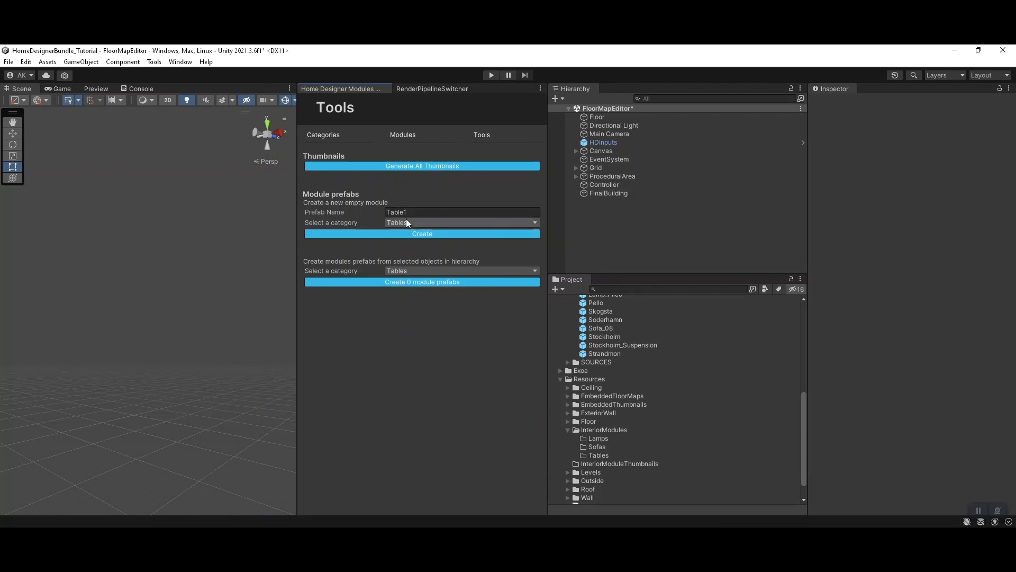
Step: Create an empty module prefab named Table1 in the Tables category
{"action": "left_click", "coordinate": [419, 214]}
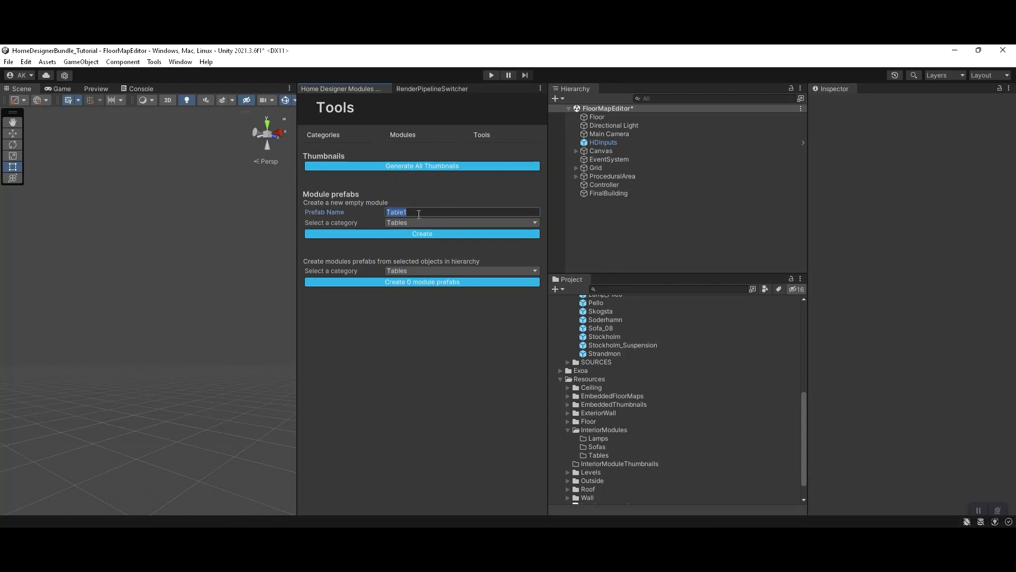
{"action": "left_click", "coordinate": [415, 211]}
{"action": "double_click", "coordinate": [402, 212]}
{"action": "left_click", "coordinate": [407, 223]}
{"action": "left_click", "coordinate": [411, 237]}
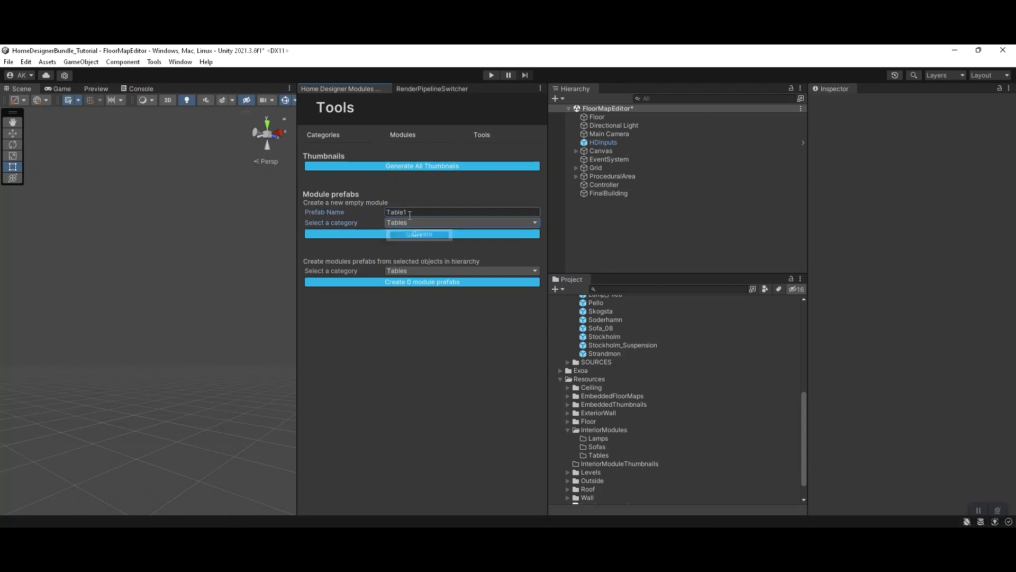
{"action": "left_click", "coordinate": [438, 235]}
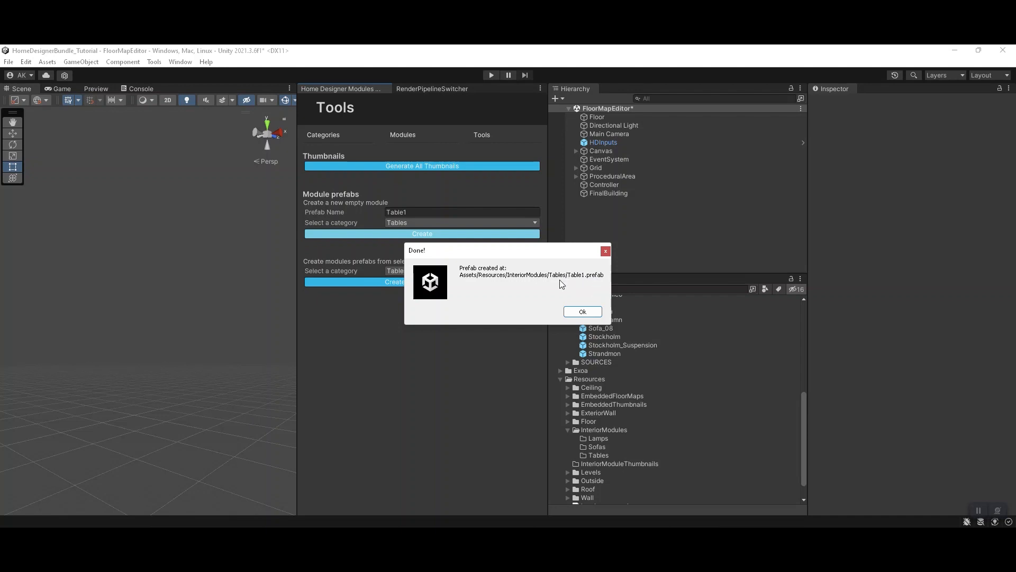
{"action": "left_click", "coordinate": [583, 314]}
Step: Add the Skogsta prefab from the _ARCHVIZ Prefabs folder to the Table1 module as a child object
{"action": "left_click_drag", "start_coordinate": [218, 334], "coordinate": [176, 373], "text": "alt"}
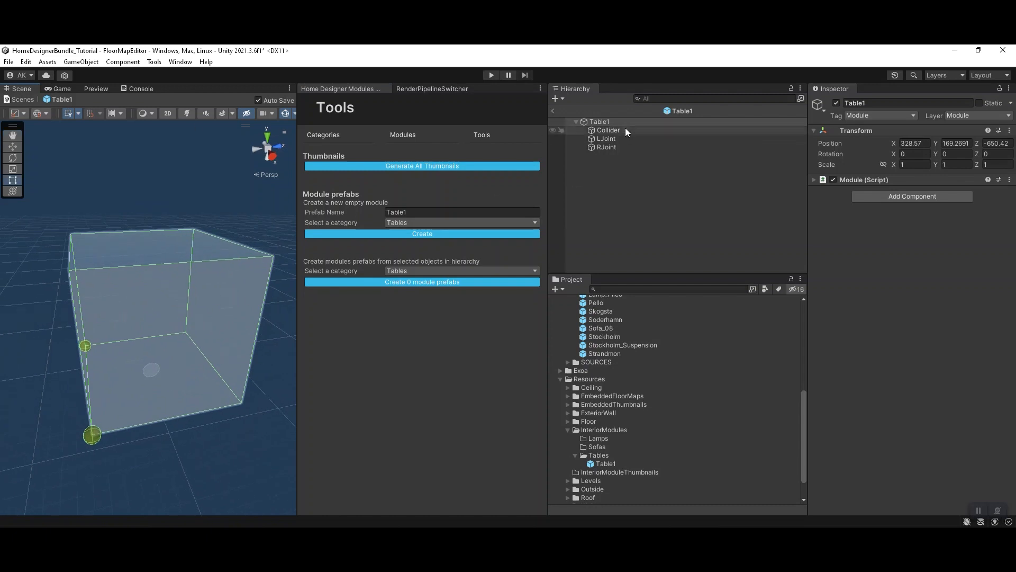
{"action": "left_click_drag", "start_coordinate": [109, 311], "coordinate": [310, 348], "text": "alt"}
{"action": "scroll", "coordinate": [596, 353], "scroll_direction": "up", "scroll_amount": 5}
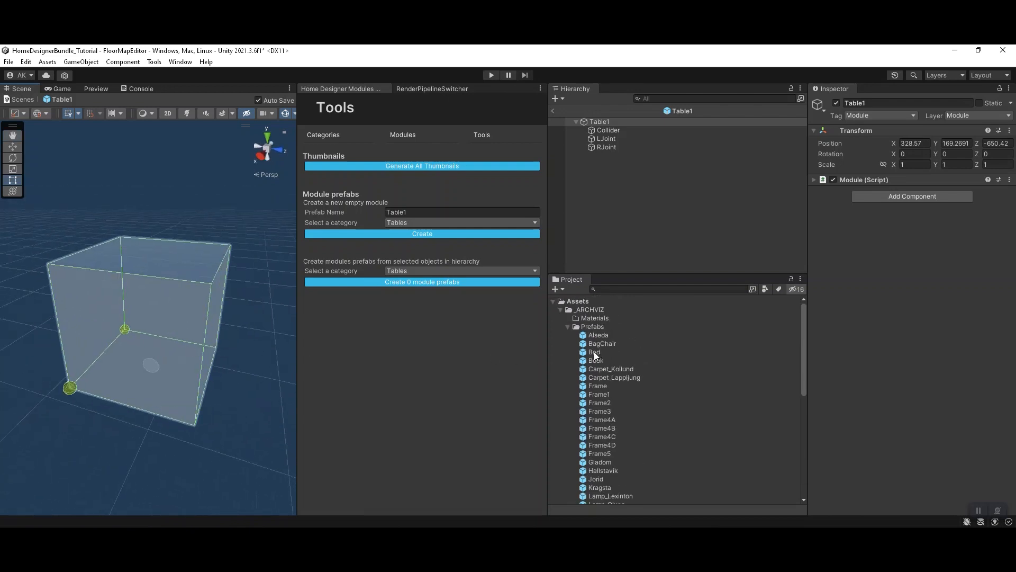
{"action": "scroll", "coordinate": [613, 418], "scroll_direction": "down", "scroll_amount": 3}
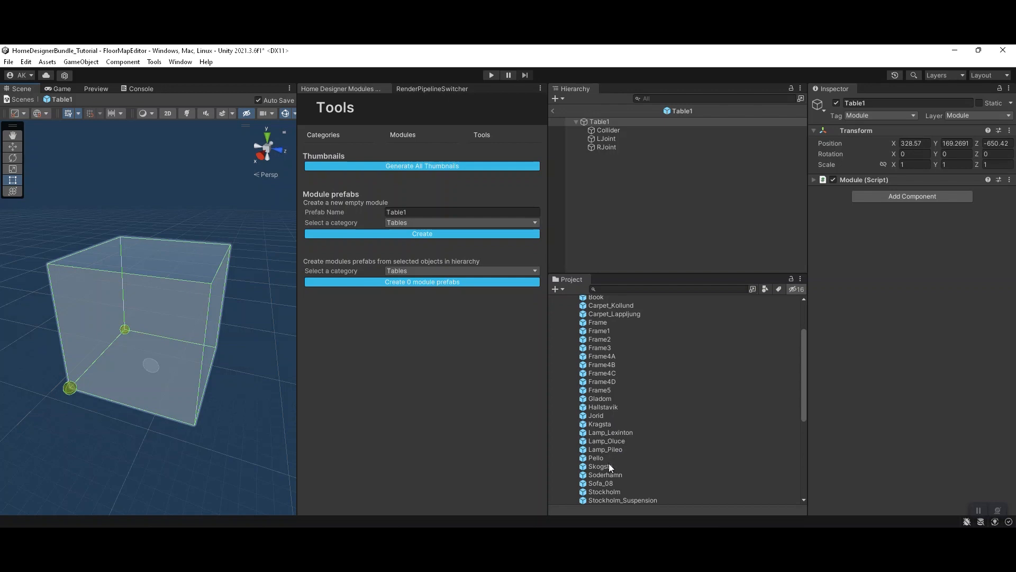
{"action": "left_click_drag", "start_coordinate": [602, 467], "coordinate": [643, 212]}
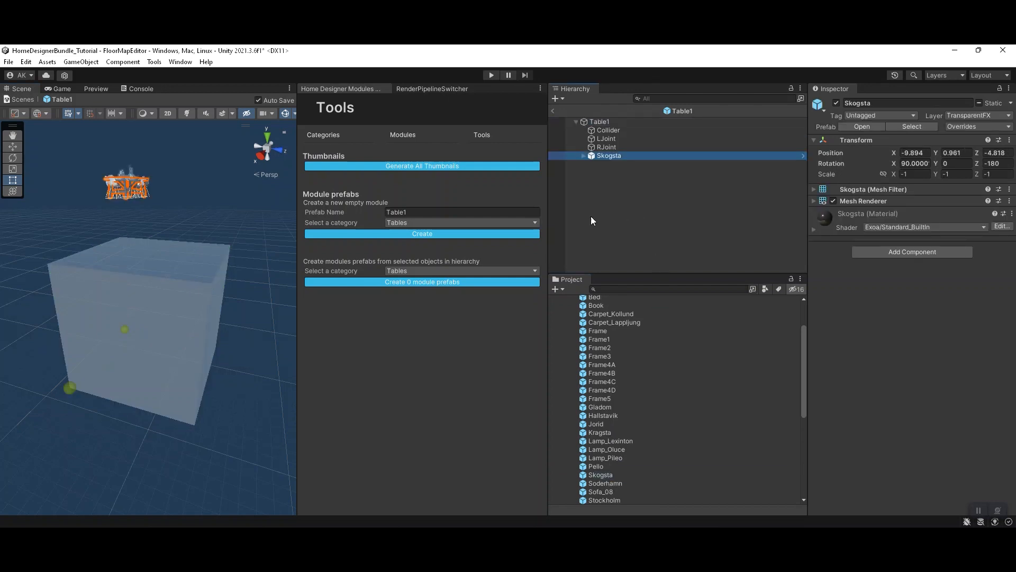
Step: Reset Skogsta's transform and set its X rotation to -90 so the dining table stands upright
{"action": "left_click_drag", "start_coordinate": [162, 195], "coordinate": [105, 227], "text": "alt"}
{"action": "scroll", "coordinate": [205, 296], "scroll_direction": "down", "scroll_amount": 2}
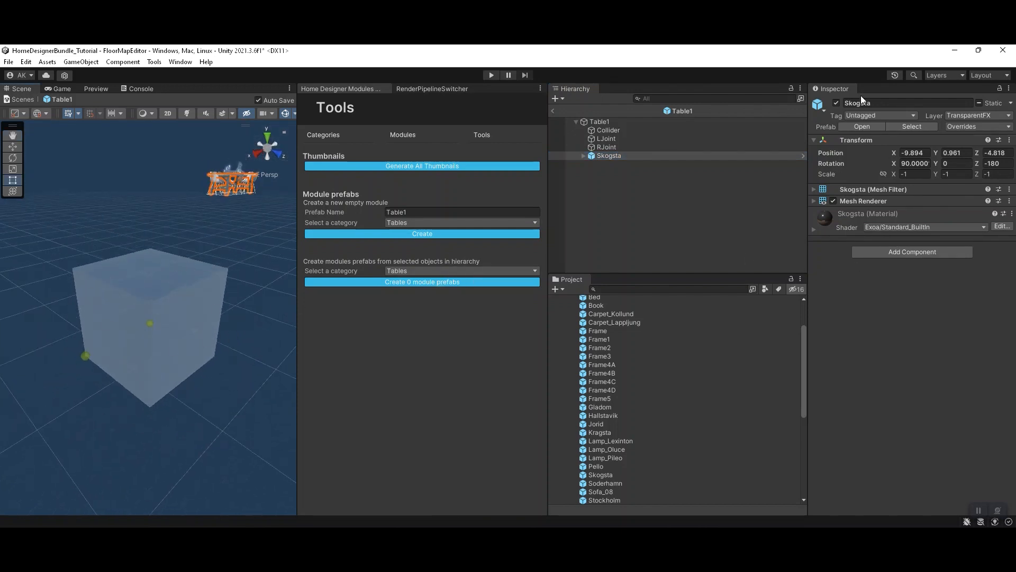
{"action": "right_click", "coordinate": [854, 141]}
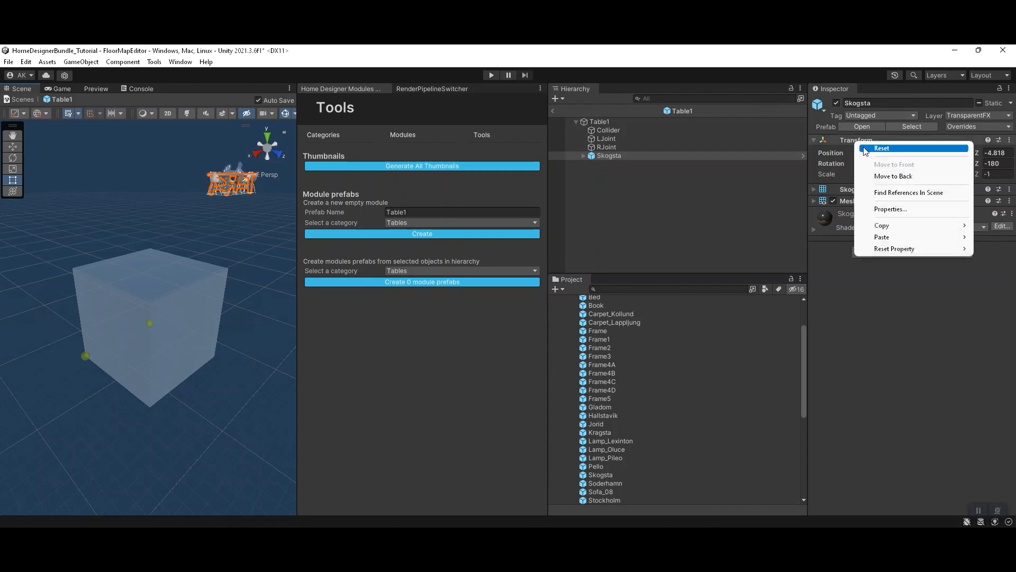
{"action": "left_click", "coordinate": [866, 148]}
{"action": "left_click", "coordinate": [914, 164]}
{"action": "type", "text": "-"}
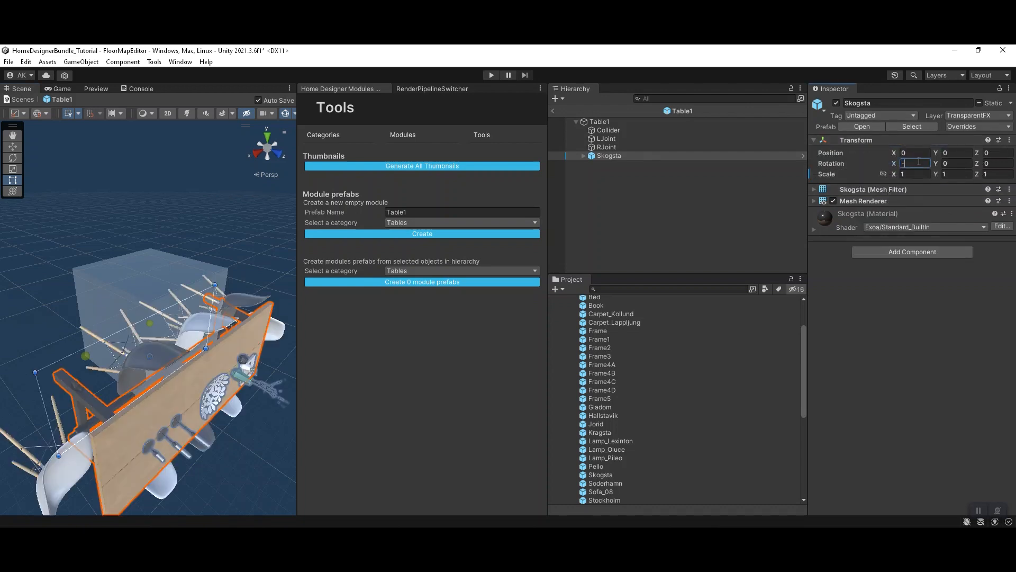
{"action": "type", "text": "90"}
Step: In an orthographic side view, resize the Collider to tabletop height, 0.752, and to about 1.489 along Z to enclose the side chairs
{"action": "left_click_drag", "start_coordinate": [188, 392], "coordinate": [244, 204], "text": "alt"}
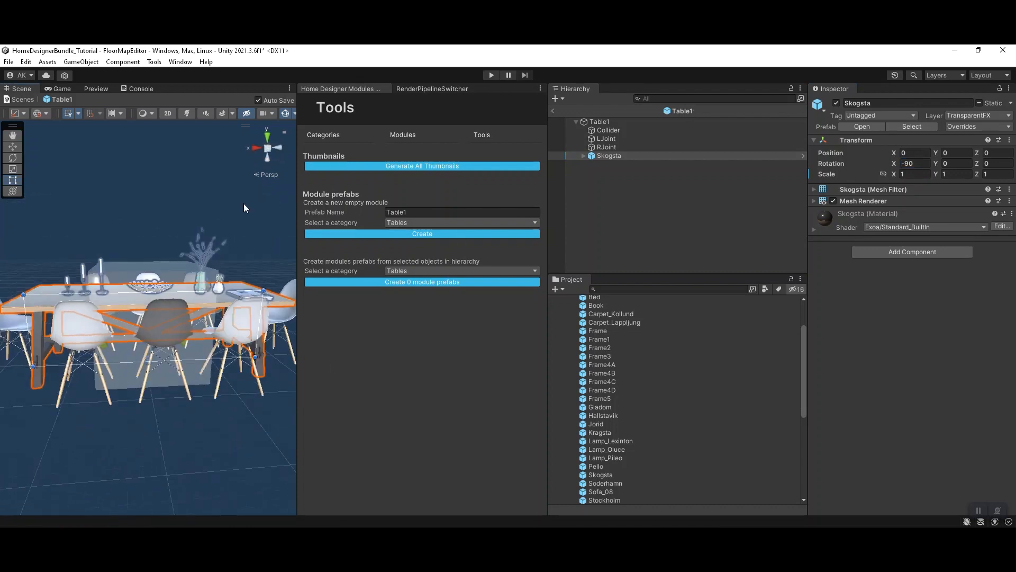
{"action": "left_click", "coordinate": [256, 148]}
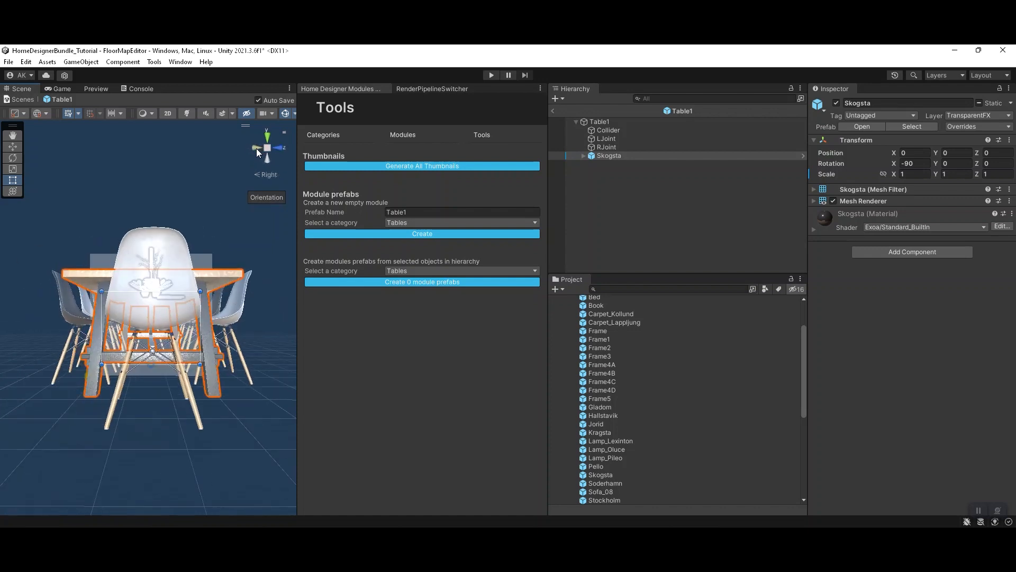
{"action": "left_click", "coordinate": [274, 176]}
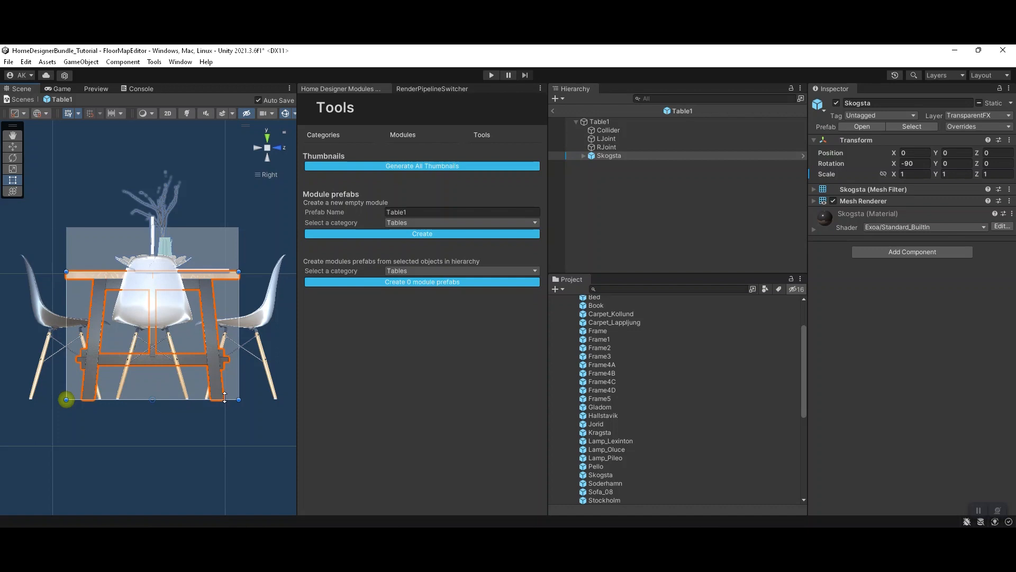
{"action": "scroll", "coordinate": [224, 397], "scroll_direction": "up", "scroll_amount": 3}
{"action": "scroll", "coordinate": [210, 403], "scroll_direction": "down", "scroll_amount": 4}
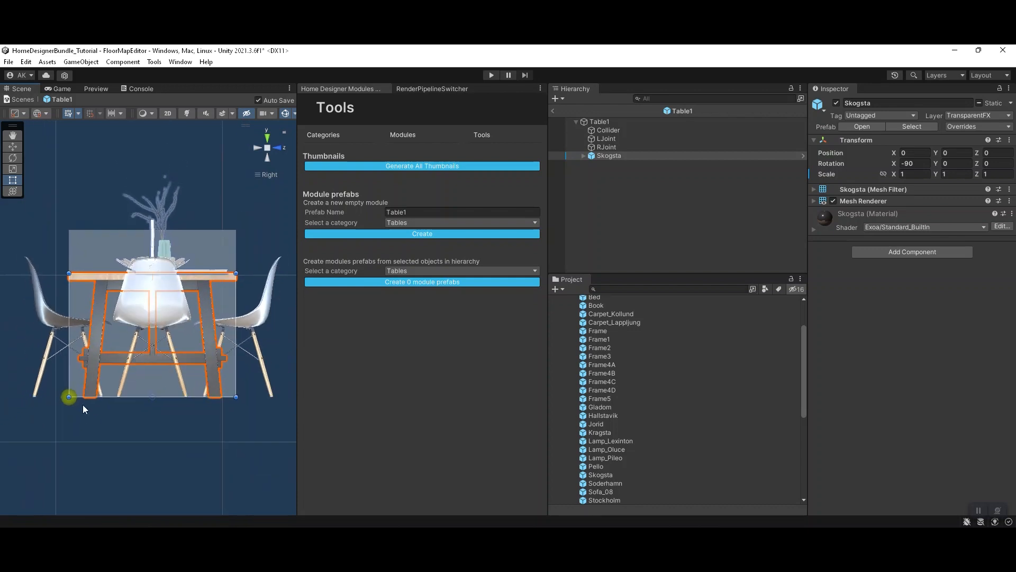
{"action": "scroll", "coordinate": [96, 402], "scroll_direction": "up", "scroll_amount": 3}
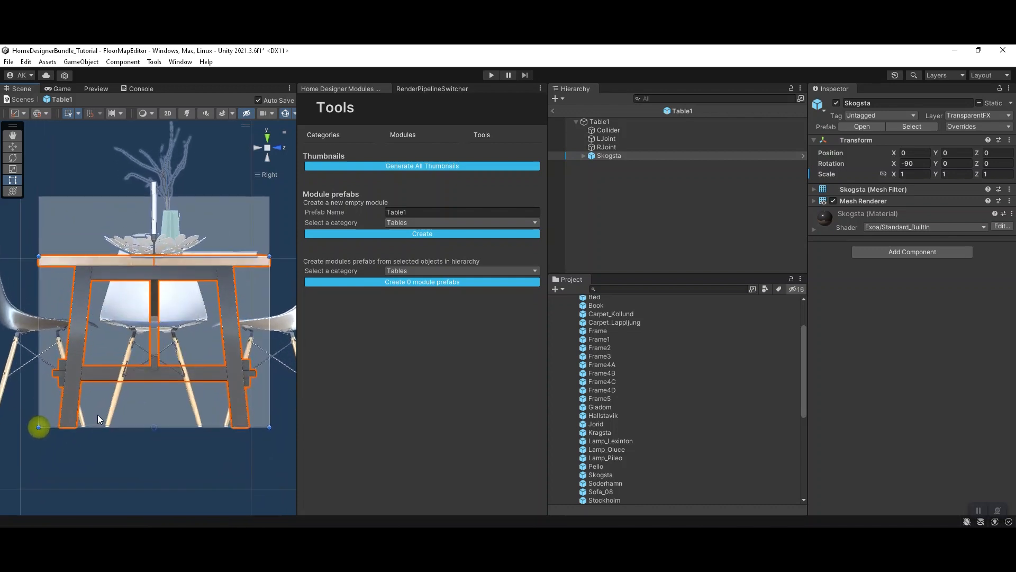
{"action": "left_click", "coordinate": [92, 434]}
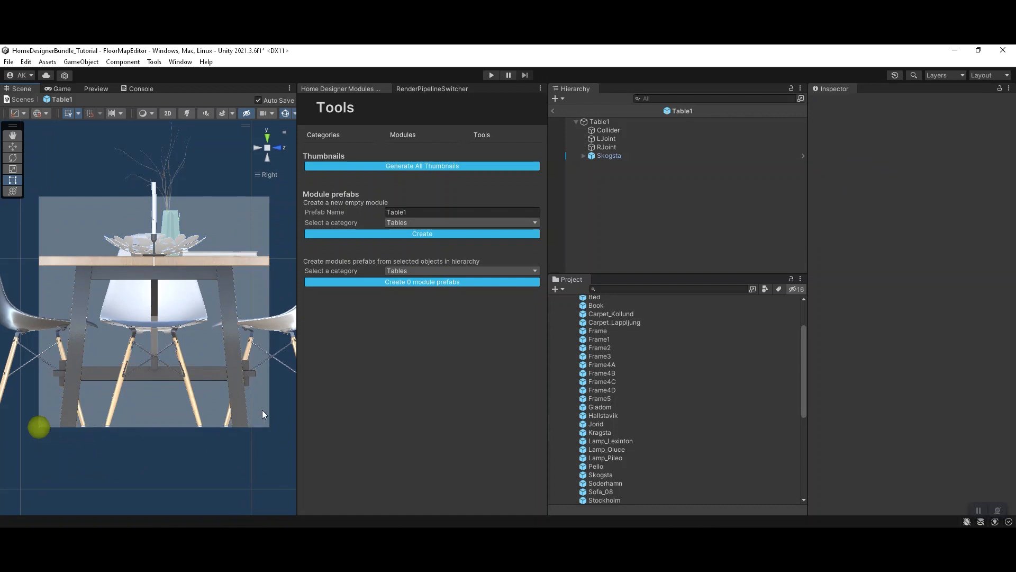
{"action": "scroll", "coordinate": [263, 411], "scroll_direction": "down", "scroll_amount": 3}
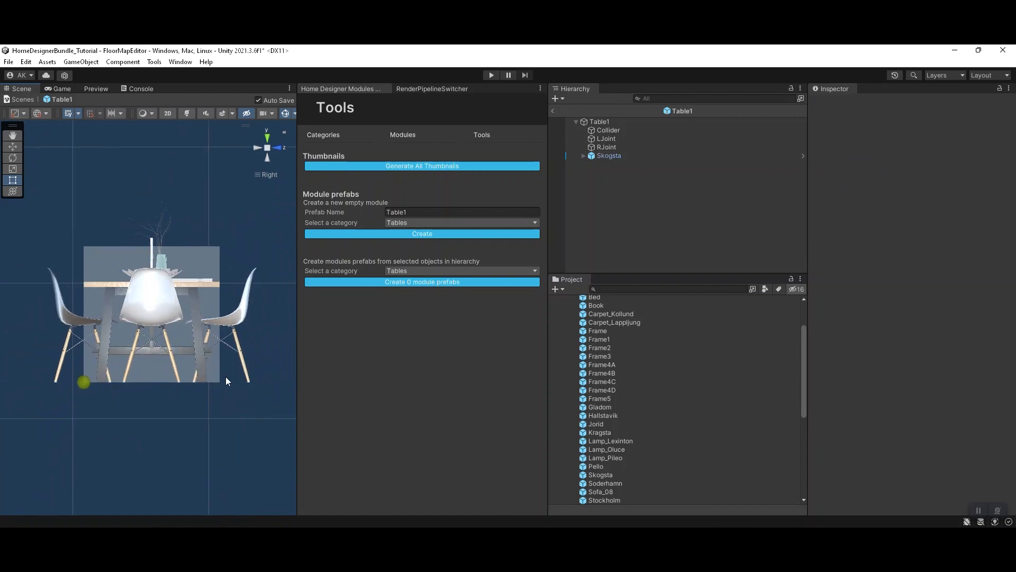
{"action": "scroll", "coordinate": [226, 376], "scroll_direction": "up", "scroll_amount": 2}
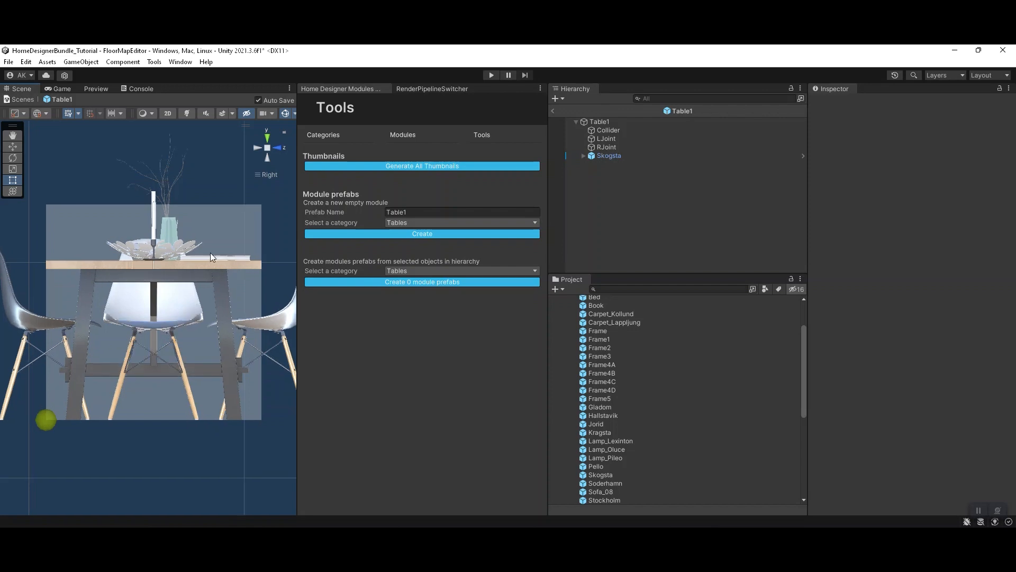
{"action": "scroll", "coordinate": [211, 253], "scroll_direction": "down", "scroll_amount": 2}
{"action": "left_click", "coordinate": [227, 250]}
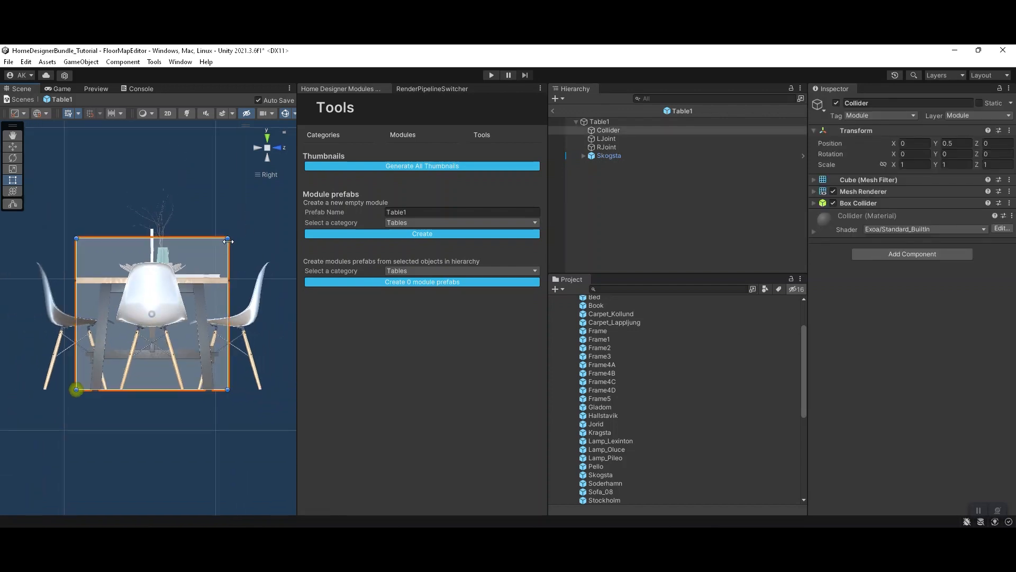
{"action": "left_click_drag", "start_coordinate": [228, 239], "coordinate": [265, 276]}
{"action": "left_click_drag", "start_coordinate": [79, 310], "coordinate": [40, 314]}
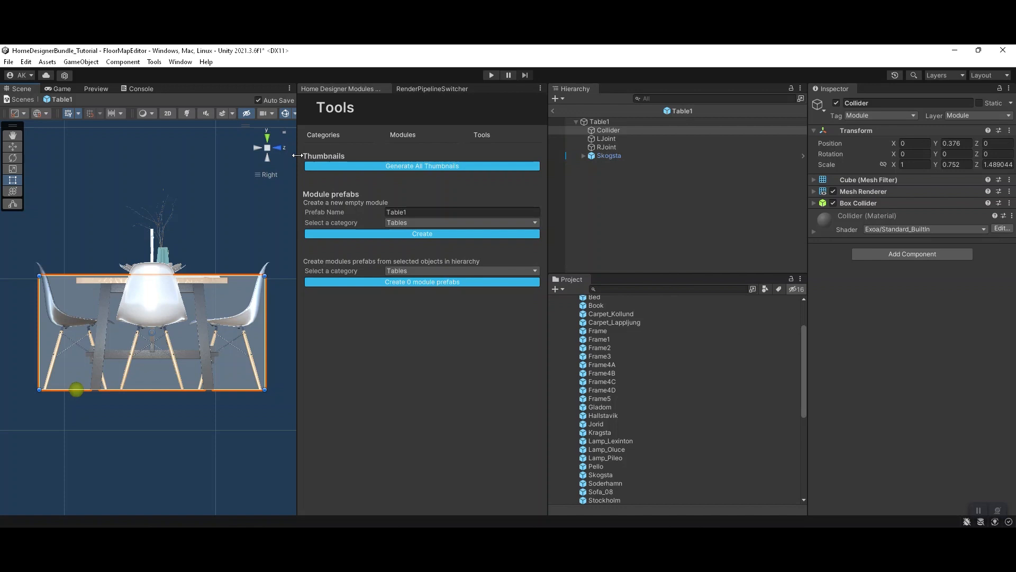
Step: In the front view, stretch the Collider to about 3.067 along X to enclose the chairs at both table ends
{"action": "left_click", "coordinate": [278, 146]}
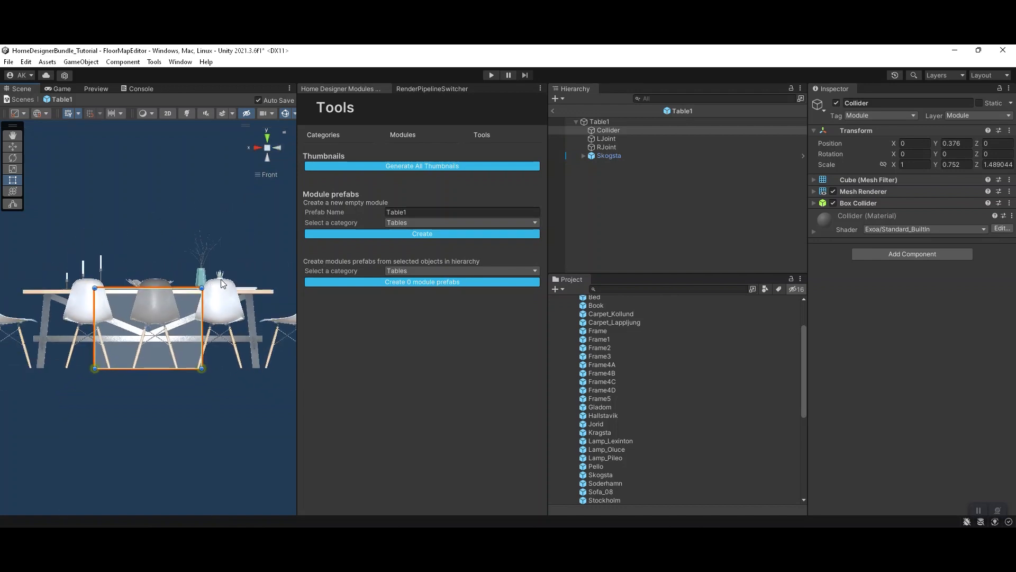
{"action": "left_click_drag", "start_coordinate": [183, 299], "coordinate": [255, 295]}
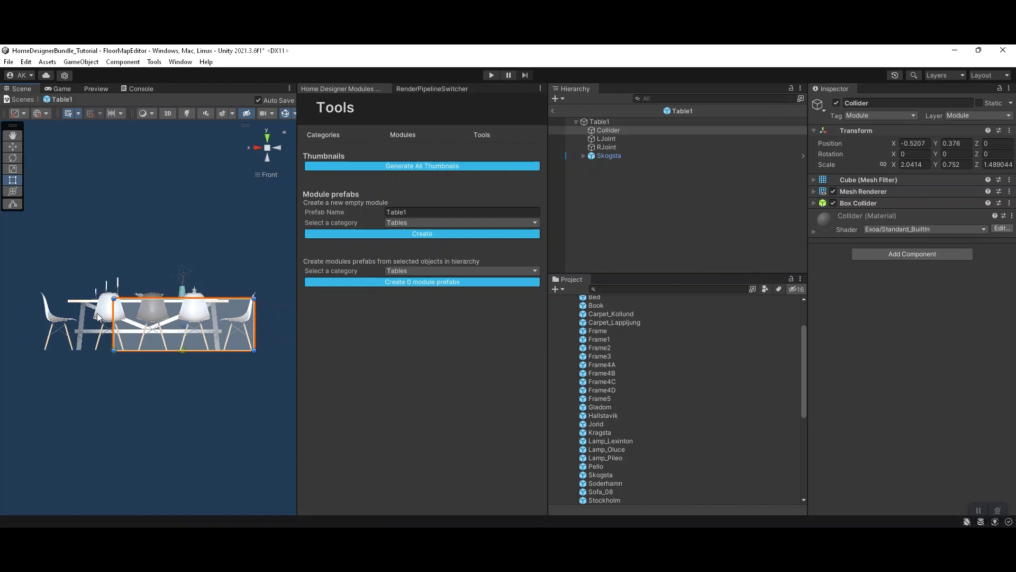
{"action": "left_click_drag", "start_coordinate": [112, 309], "coordinate": [44, 309]}
Step: Delete the LJoint and RJoint objects from the Table1 module
{"action": "left_click_drag", "start_coordinate": [171, 354], "coordinate": [259, 431], "text": "alt"}
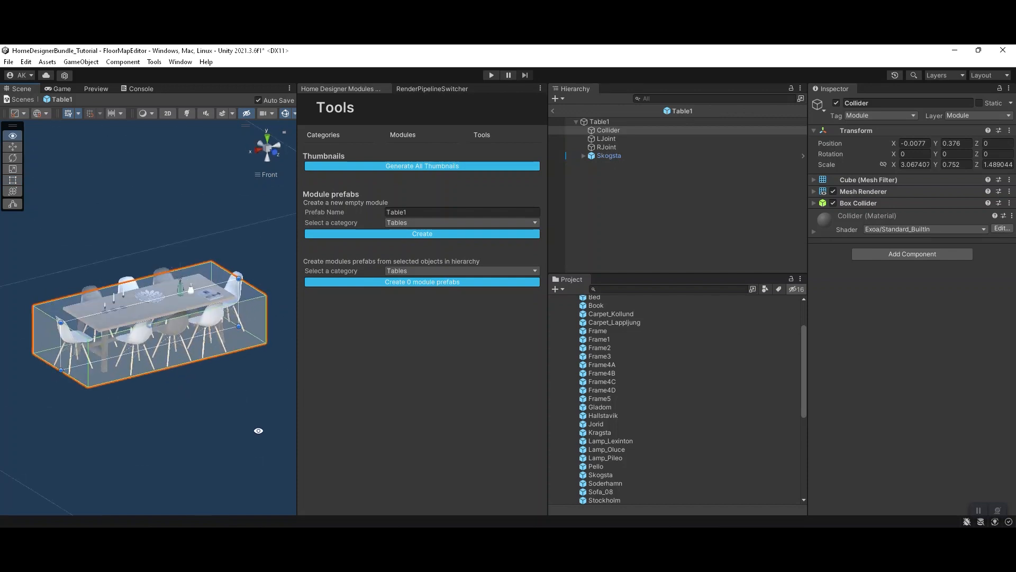
{"action": "left_click", "coordinate": [617, 138]}
{"action": "left_click", "coordinate": [618, 146], "text": "ctrl"}
{"action": "key", "text": "Delete"}
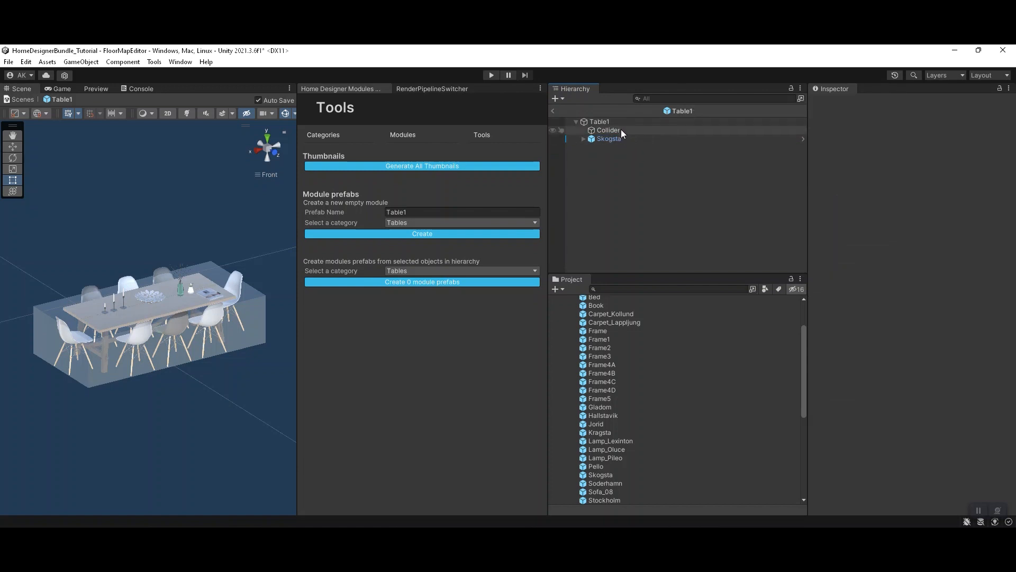
Step: Disable the Collider's Mesh Renderer while keeping its Box Collider, and exit the Table1 prefab back to the scene
{"action": "left_click", "coordinate": [616, 130]}
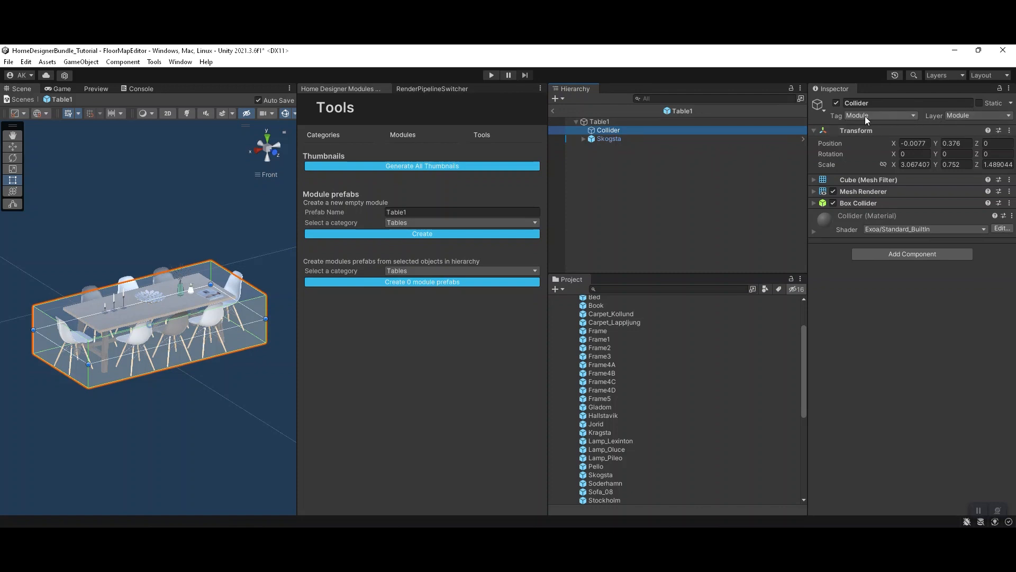
{"action": "left_click", "coordinate": [614, 123]}
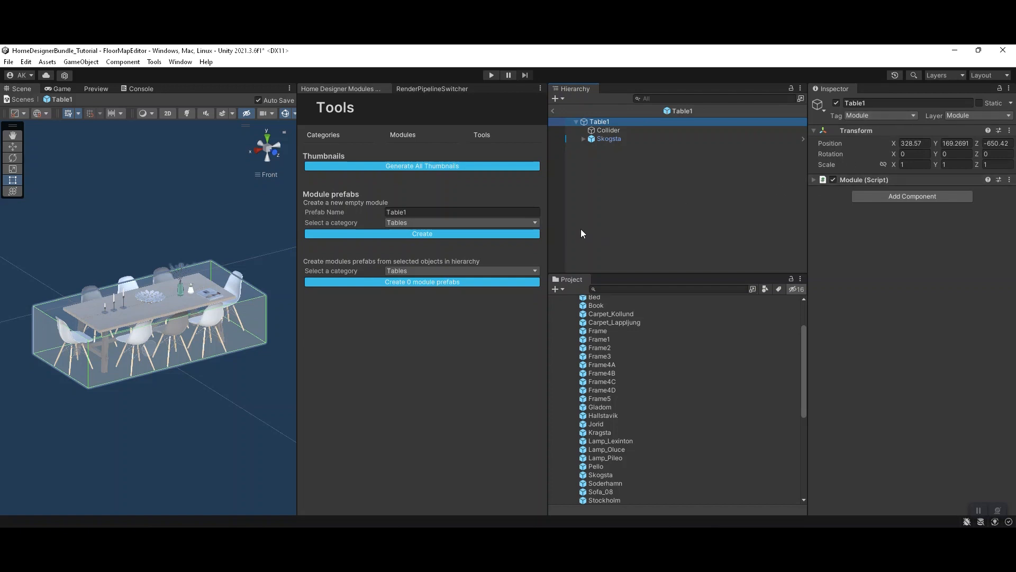
{"action": "left_click", "coordinate": [594, 131]}
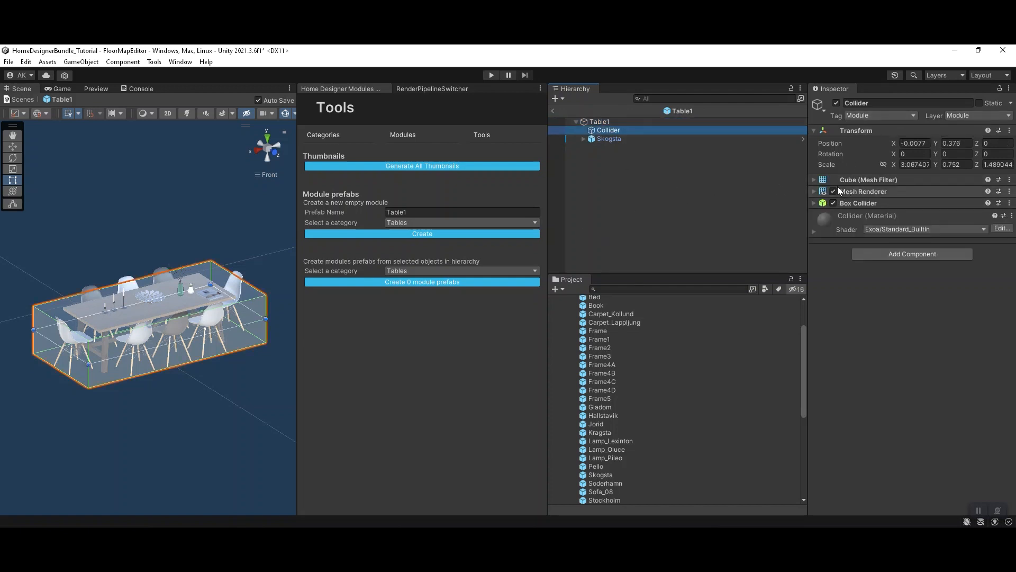
{"action": "left_click", "coordinate": [834, 191]}
{"action": "scroll", "coordinate": [103, 326], "scroll_direction": "up", "scroll_amount": 4}
{"action": "left_click_drag", "start_coordinate": [79, 383], "coordinate": [164, 405], "text": "alt"}
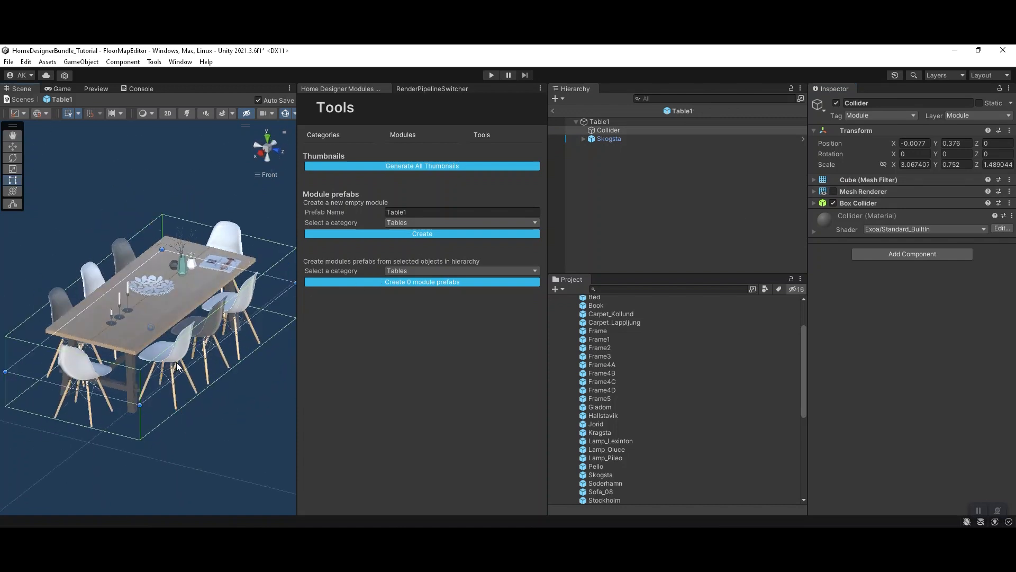
{"action": "left_click", "coordinate": [593, 202]}
{"action": "left_click", "coordinate": [555, 110]}
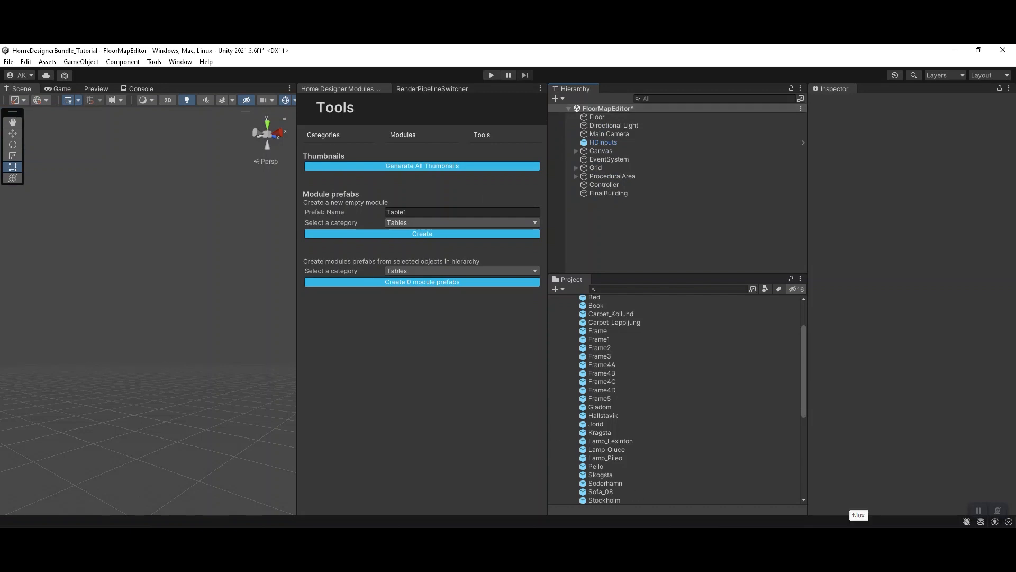
{"action": "left_click", "coordinate": [851, 535]}
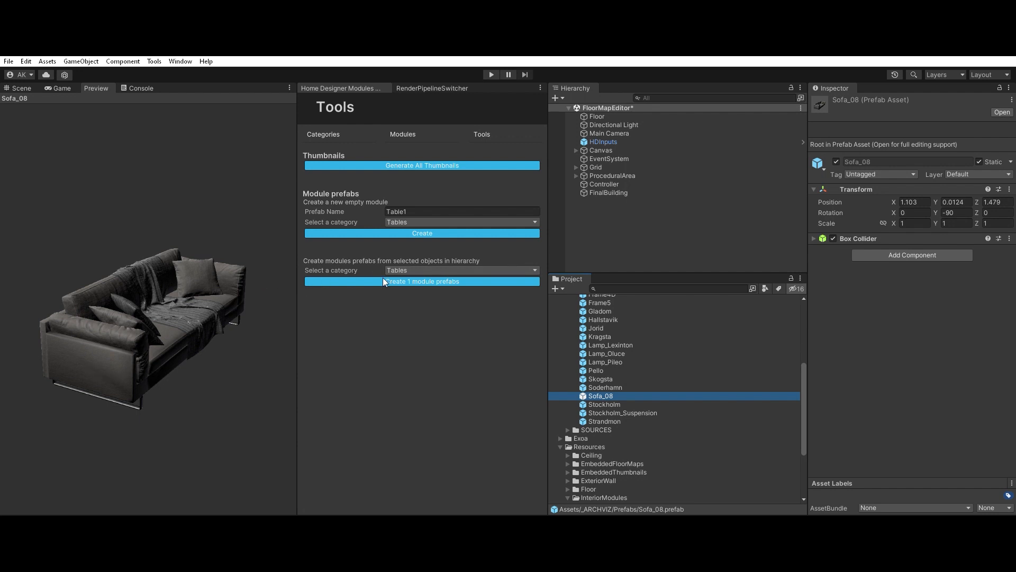
Step: Create module prefabs in the Sofas category from the Soderhamn and Sofa_08 prefabs and show them in InteriorModules
{"action": "key", "text": "Up"}
{"action": "key", "text": "Down"}
{"action": "key", "text": "Up"}
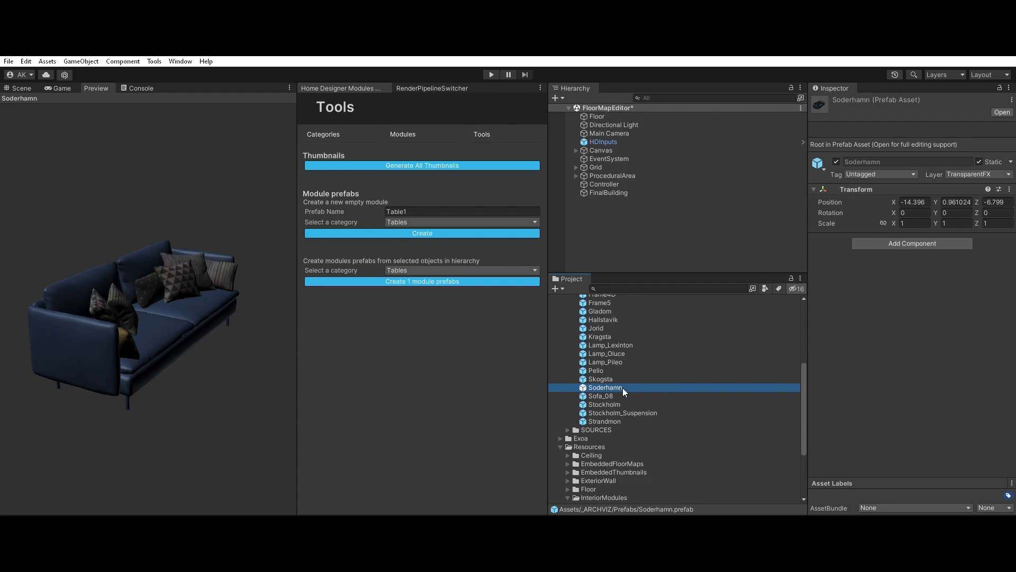
{"action": "key", "text": "shift+Down"}
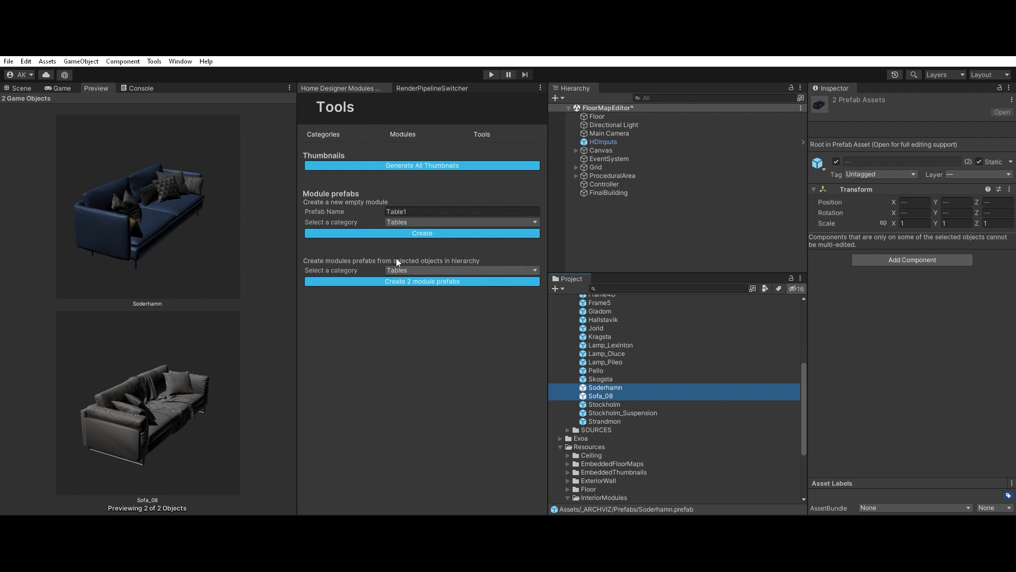
{"action": "left_click", "coordinate": [418, 271]}
{"action": "left_click", "coordinate": [414, 262]}
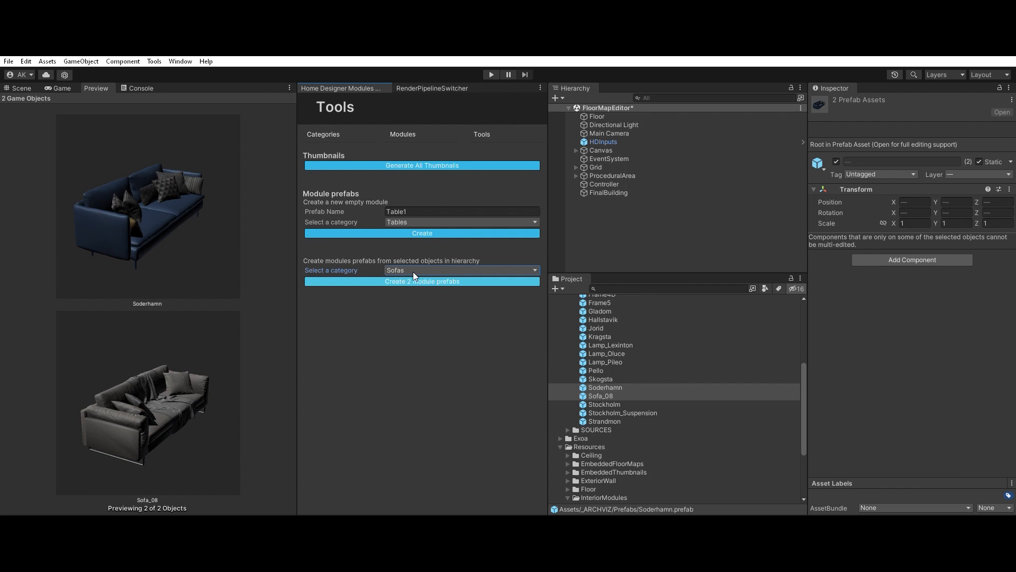
{"action": "left_click", "coordinate": [460, 280]}
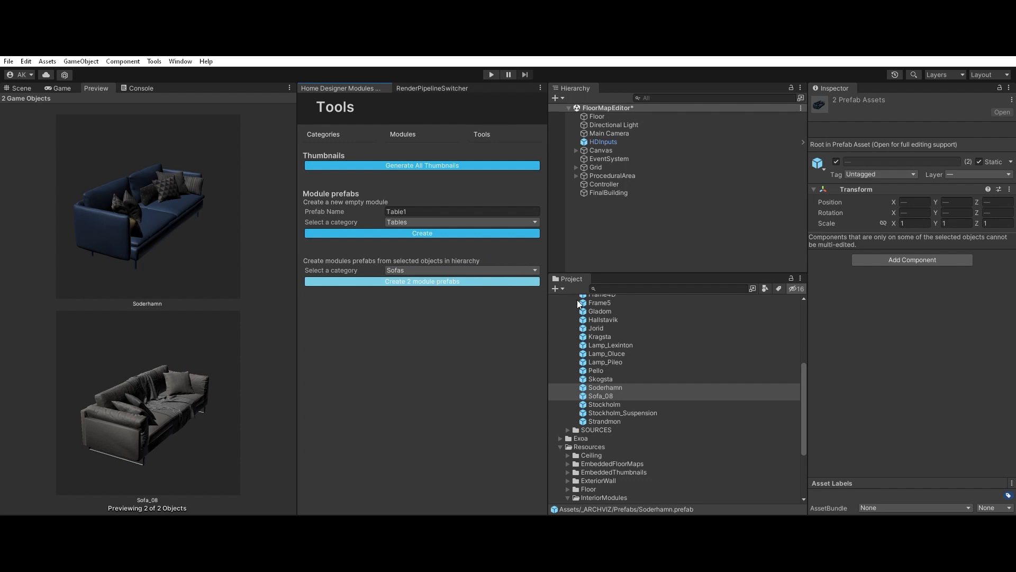
{"action": "scroll", "coordinate": [631, 405], "scroll_direction": "down", "scroll_amount": 3}
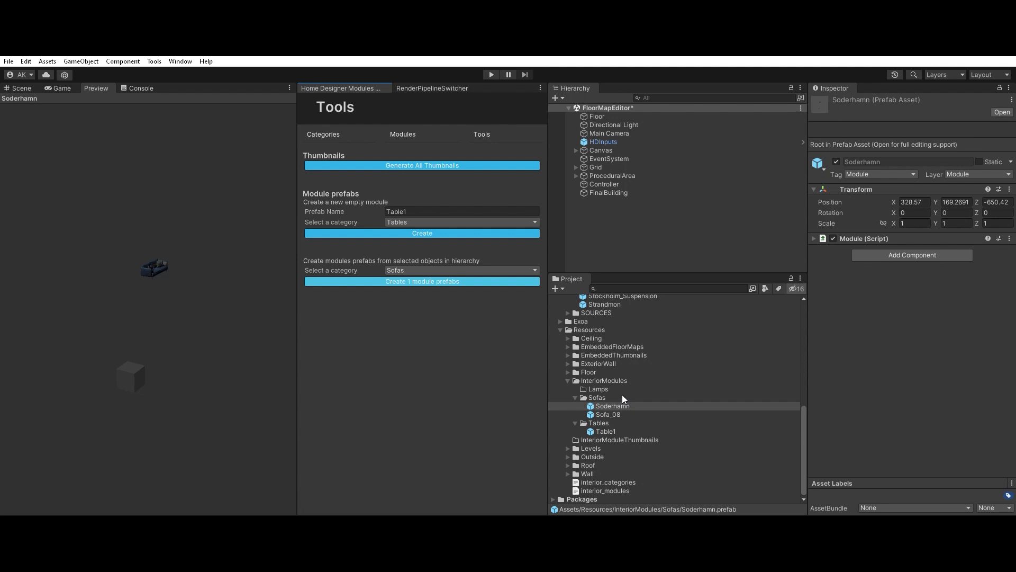
Step: Open the Soderhamn module prefab from the Sofas folder for editing
{"action": "left_click", "coordinate": [607, 389]}
{"action": "left_click", "coordinate": [609, 396]}
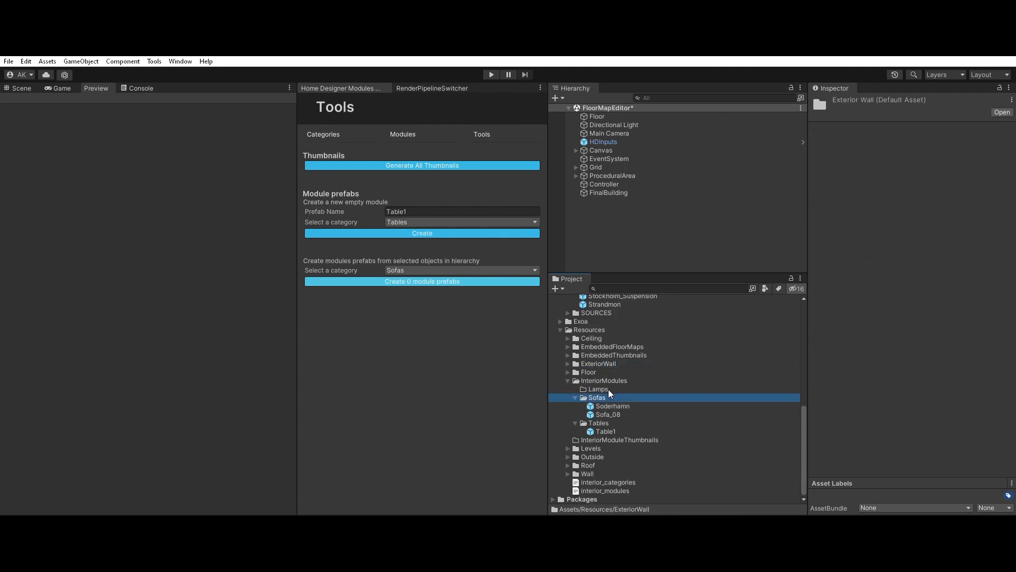
{"action": "left_click", "coordinate": [608, 413]}
{"action": "key", "text": "Up"}
{"action": "key", "text": "Down"}
{"action": "key", "text": "Up"}
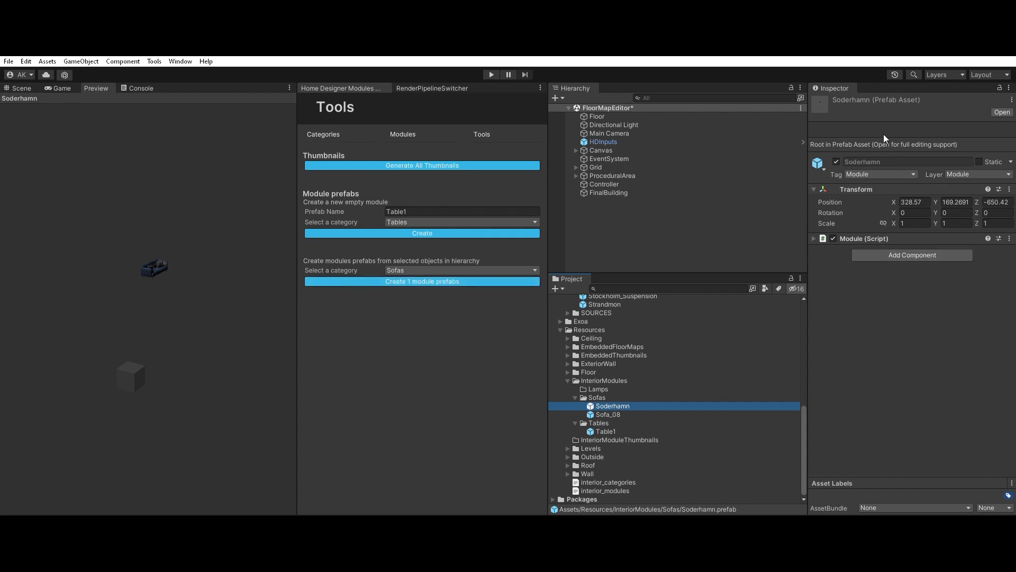
{"action": "double_click", "coordinate": [590, 404]}
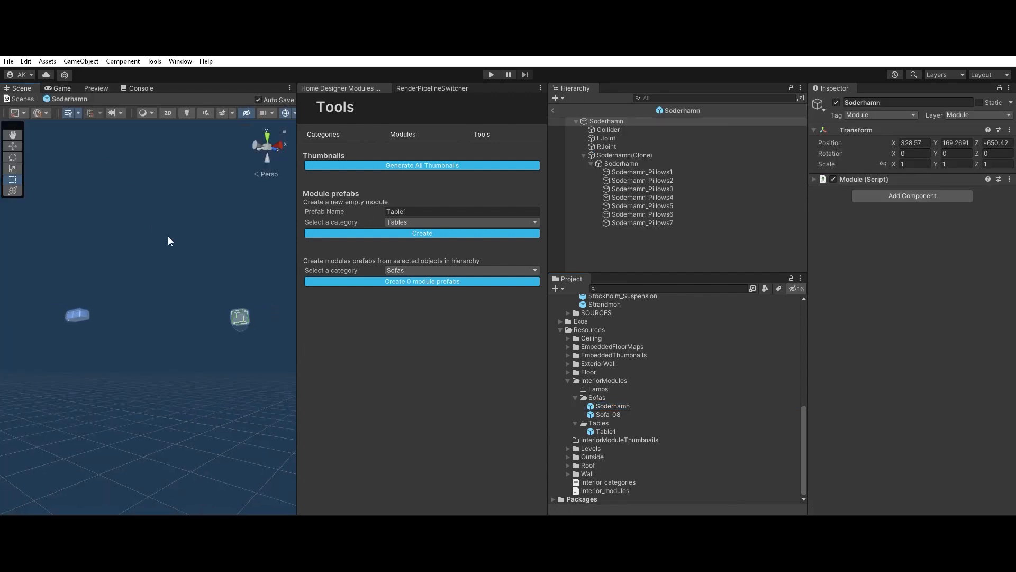
Step: Reset the Transform of the Soderhamn(Clone) object so the sofa sits at the module's origin
{"action": "left_click_drag", "start_coordinate": [50, 301], "coordinate": [187, 444], "text": "alt"}
{"action": "left_click", "coordinate": [623, 154]}
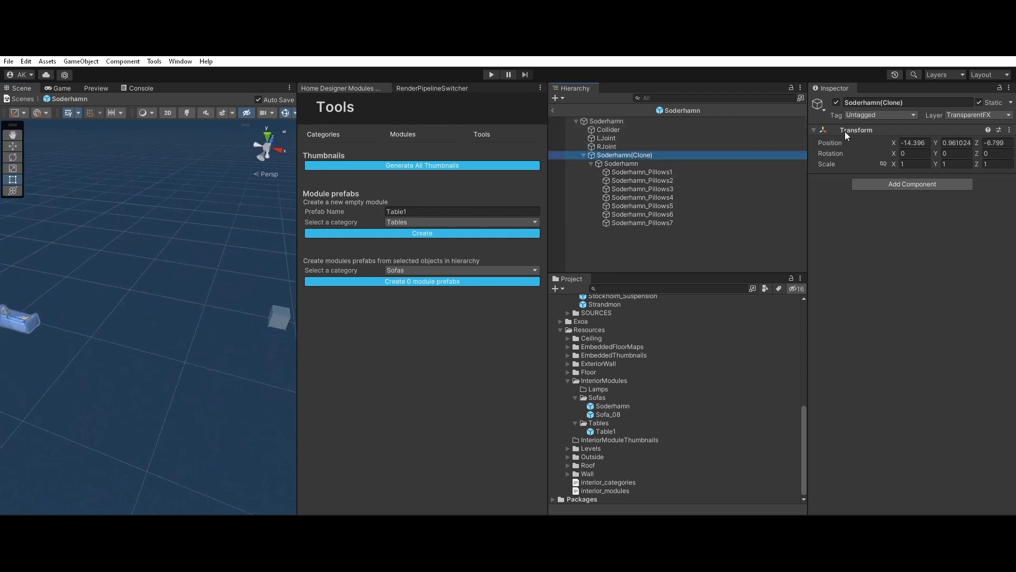
{"action": "right_click", "coordinate": [915, 128]}
{"action": "left_click", "coordinate": [927, 134]}
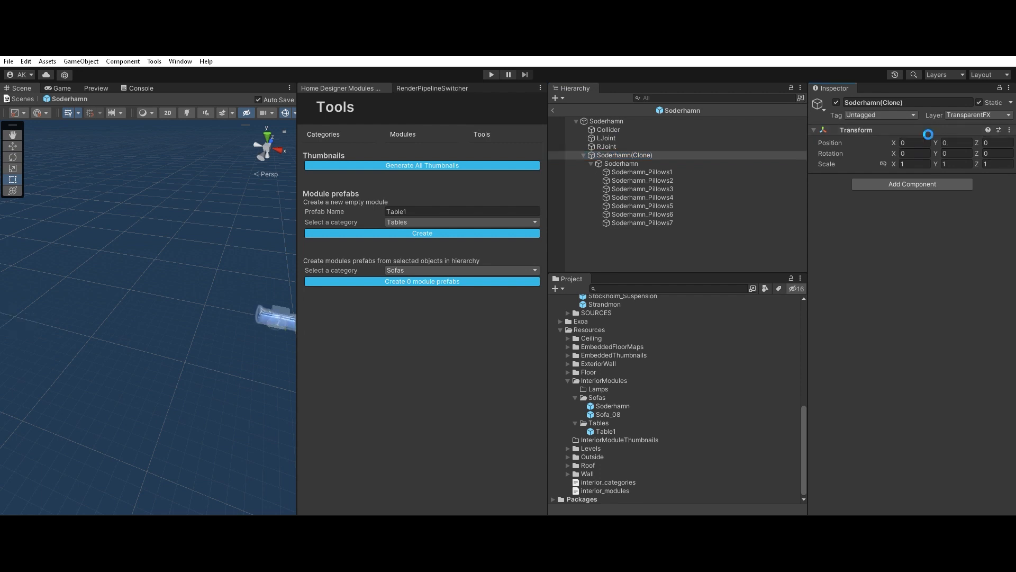
{"action": "key", "text": "f"}
{"action": "left_click_drag", "start_coordinate": [202, 314], "coordinate": [183, 425], "text": "alt"}
{"action": "scroll", "coordinate": [149, 351], "scroll_direction": "up", "scroll_amount": 3}
{"action": "scroll", "coordinate": [150, 350], "scroll_direction": "up", "scroll_amount": 2}
{"action": "left_click_drag", "start_coordinate": [149, 350], "coordinate": [575, 307], "text": "alt"}
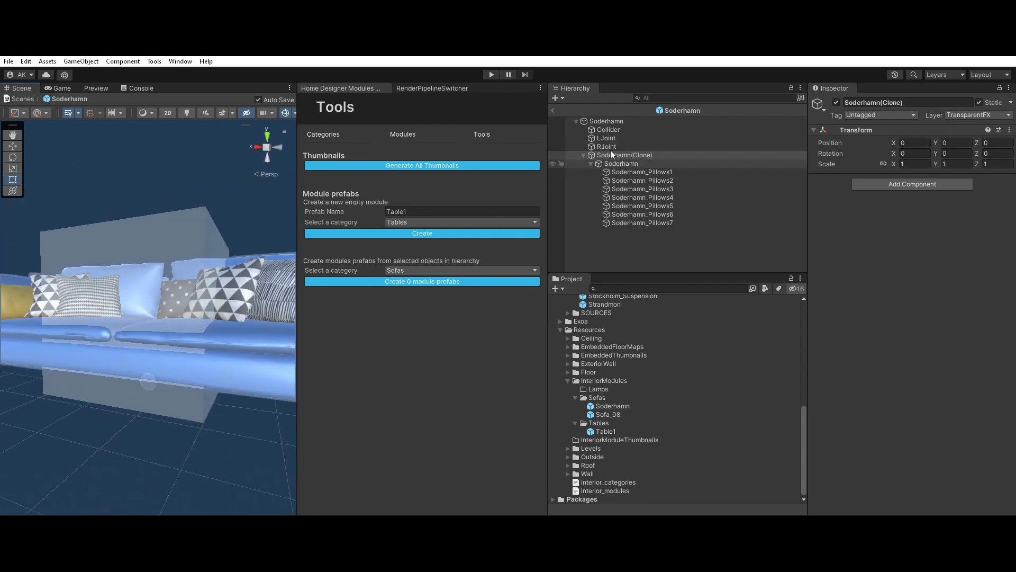
{"action": "left_click_drag", "start_coordinate": [275, 318], "coordinate": [279, 129], "text": "alt"}
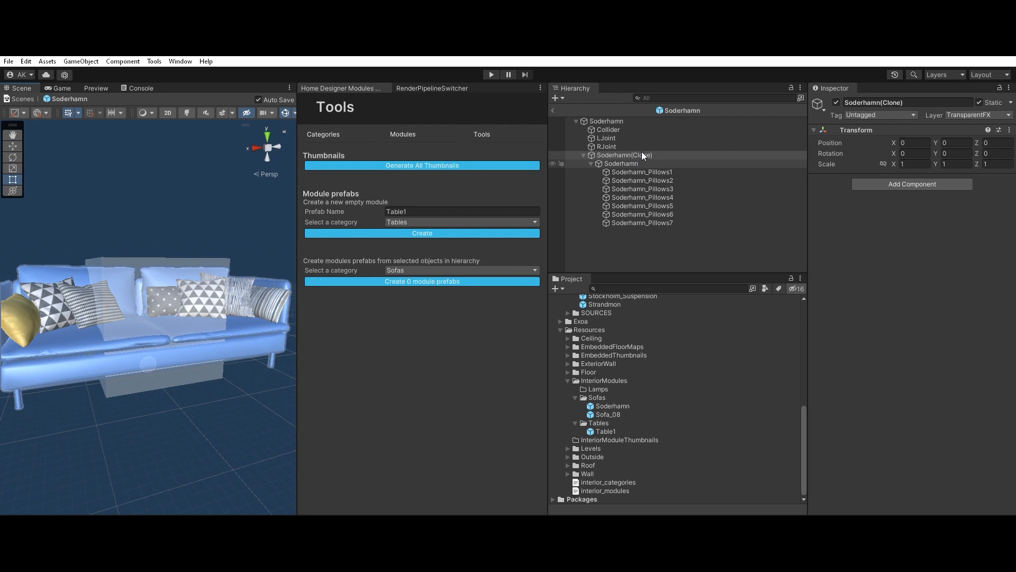
Step: In the orthographic back view, stretch the Soderhamn module's Collider to about 2.517 along X to enclose both armrests
{"action": "left_click", "coordinate": [634, 121]}
{"action": "left_click", "coordinate": [634, 130]}
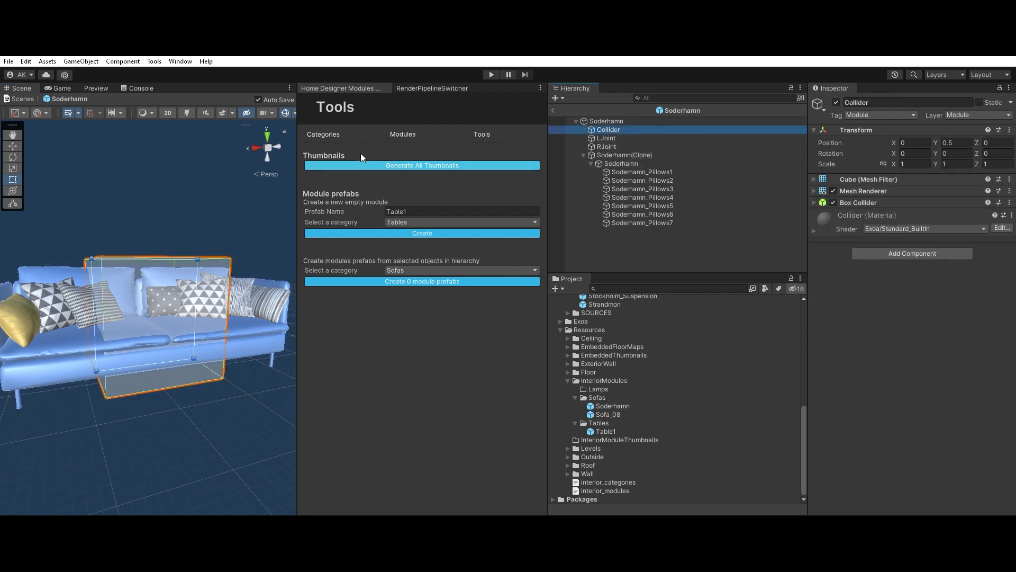
{"action": "left_click", "coordinate": [274, 139]}
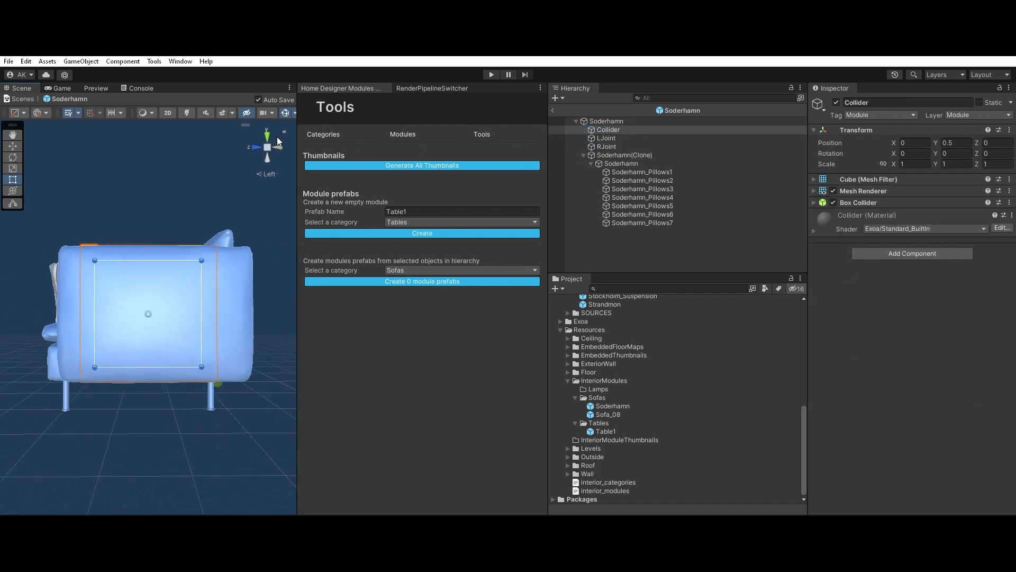
{"action": "left_click", "coordinate": [271, 165]}
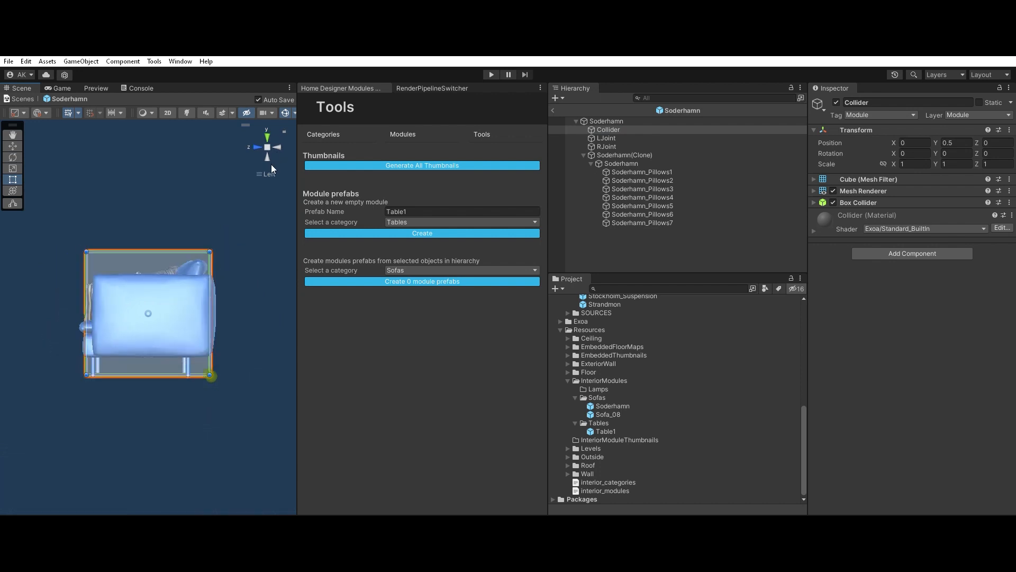
{"action": "scroll", "coordinate": [217, 320], "scroll_direction": "up", "scroll_amount": 2}
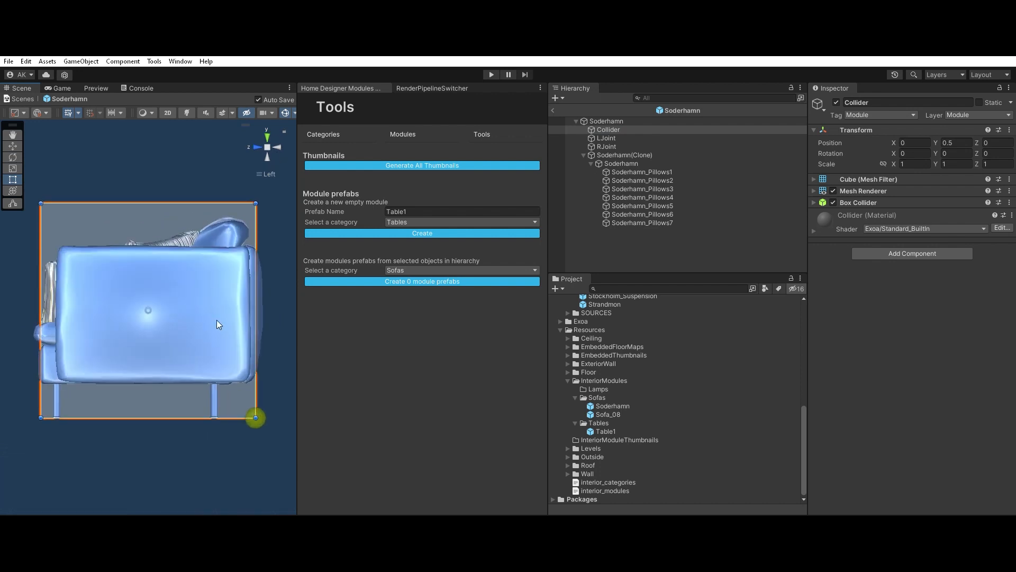
{"action": "left_click", "coordinate": [279, 145]}
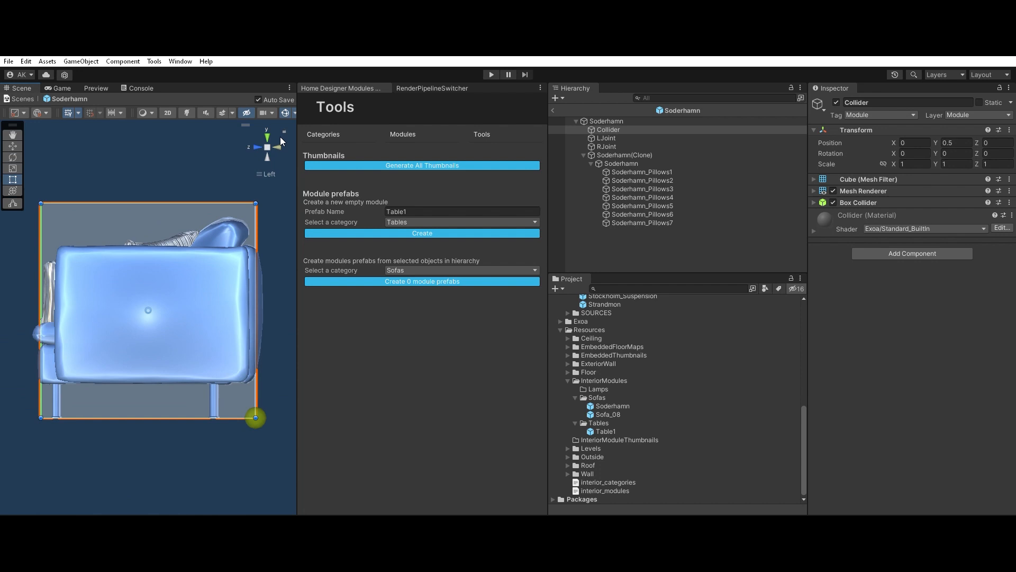
{"action": "scroll", "coordinate": [202, 296], "scroll_direction": "down", "scroll_amount": 3}
{"action": "left_click_drag", "start_coordinate": [202, 314], "coordinate": [289, 329]}
{"action": "left_click_drag", "start_coordinate": [103, 299], "coordinate": [20, 281]}
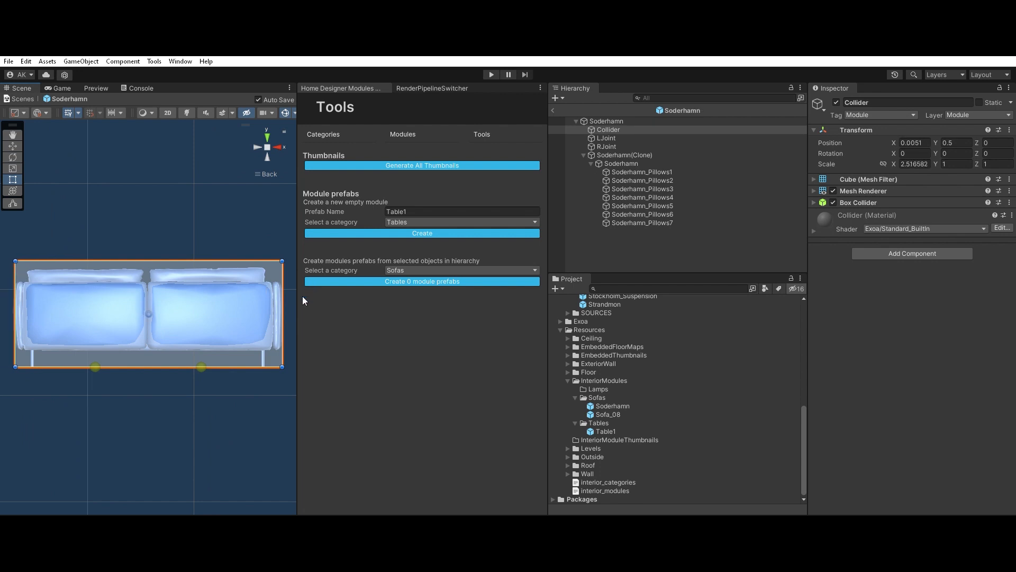
{"action": "left_click", "coordinate": [278, 142]}
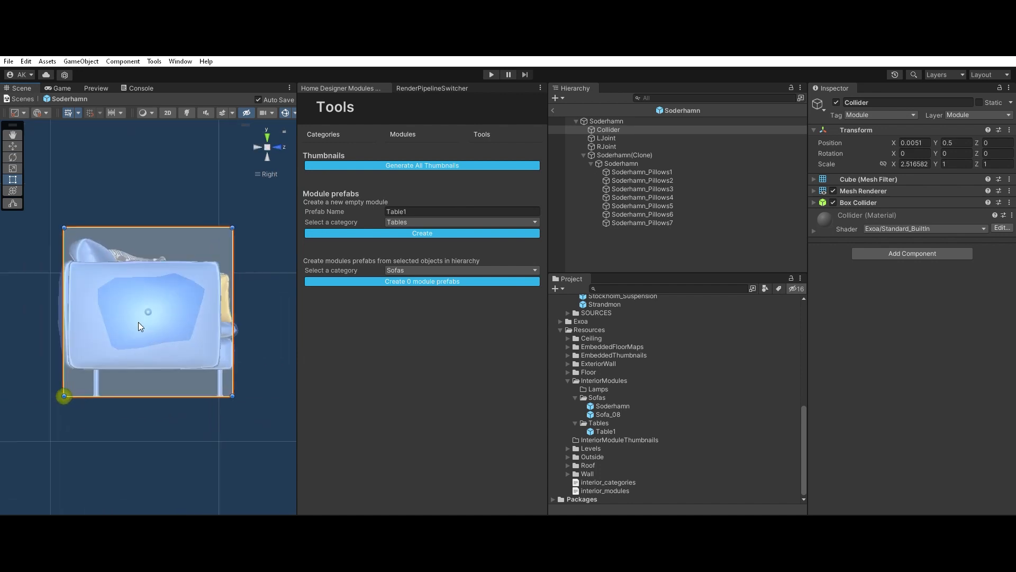
Step: Move LJoint along X to about -1.253, at the Collider's lower rear corner on the negative X side
{"action": "left_click", "coordinate": [606, 138]}
{"action": "key", "text": "f"}
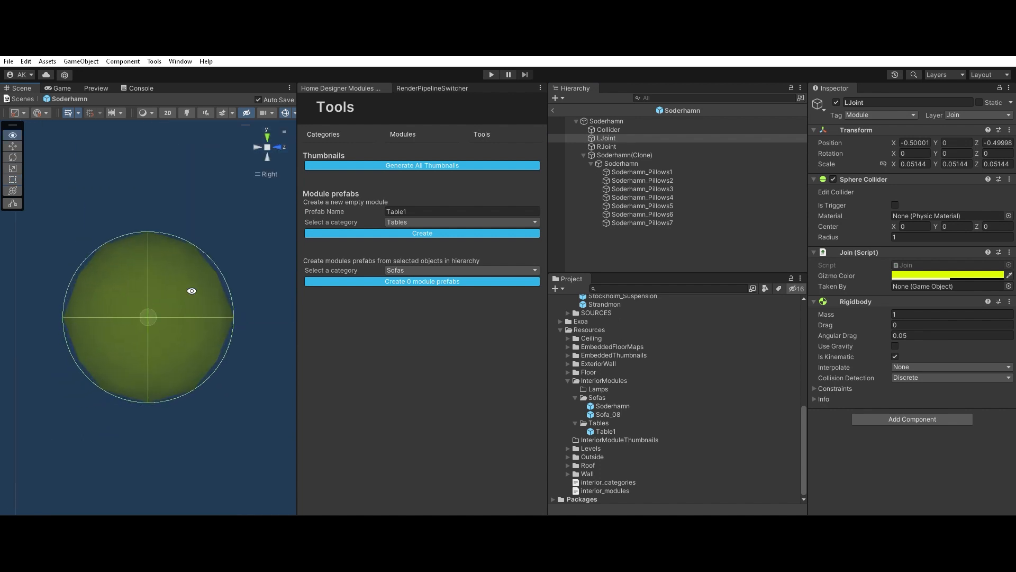
{"action": "left_click_drag", "start_coordinate": [191, 290], "coordinate": [276, 344], "text": "alt"}
{"action": "scroll", "coordinate": [276, 344], "scroll_direction": "down", "scroll_amount": 10}
{"action": "middle_click_drag", "start_coordinate": [130, 346], "coordinate": [202, 384]}
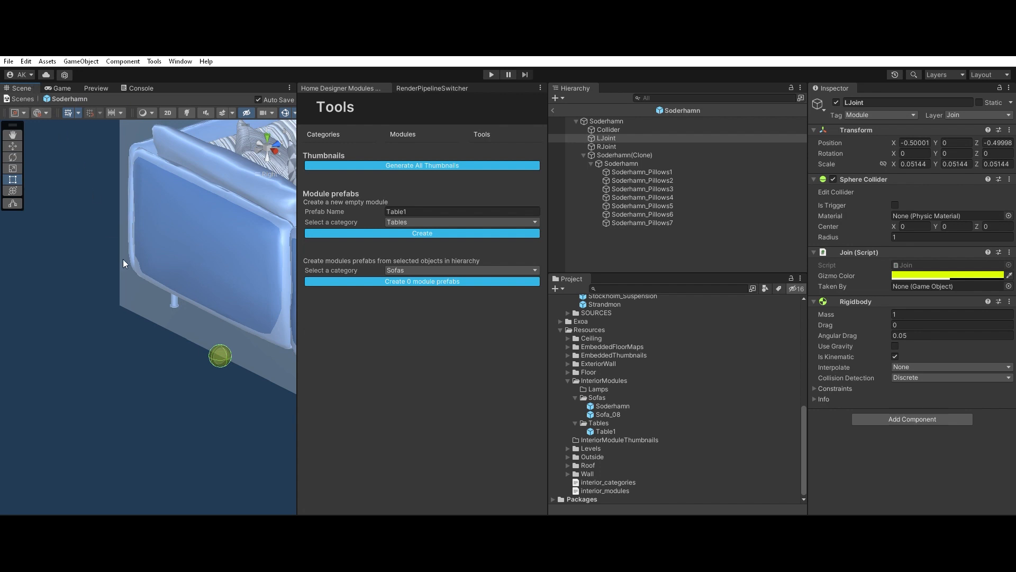
{"action": "key", "text": "e"}
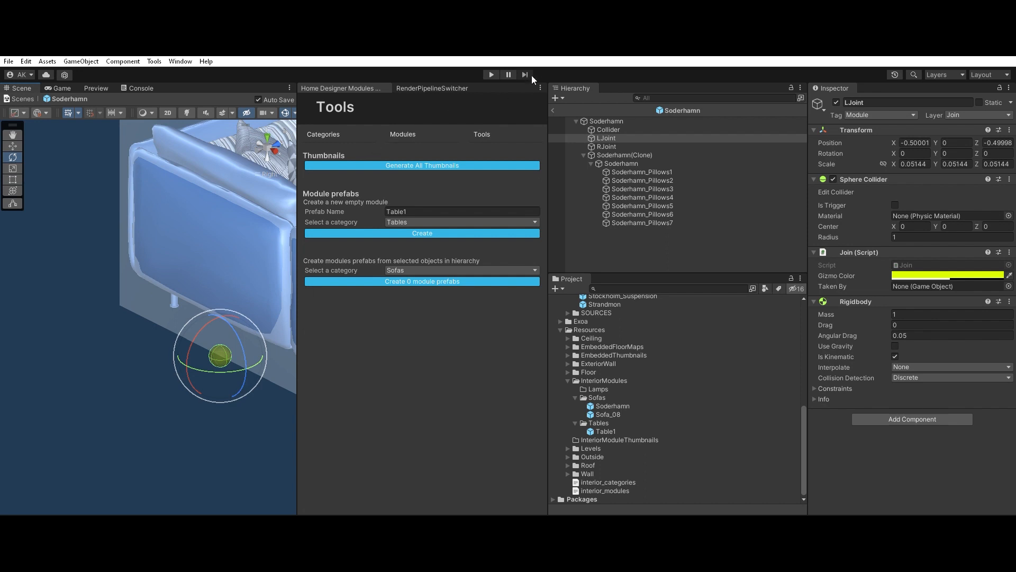
{"action": "left_click_drag", "start_coordinate": [305, 99], "coordinate": [423, 100]}
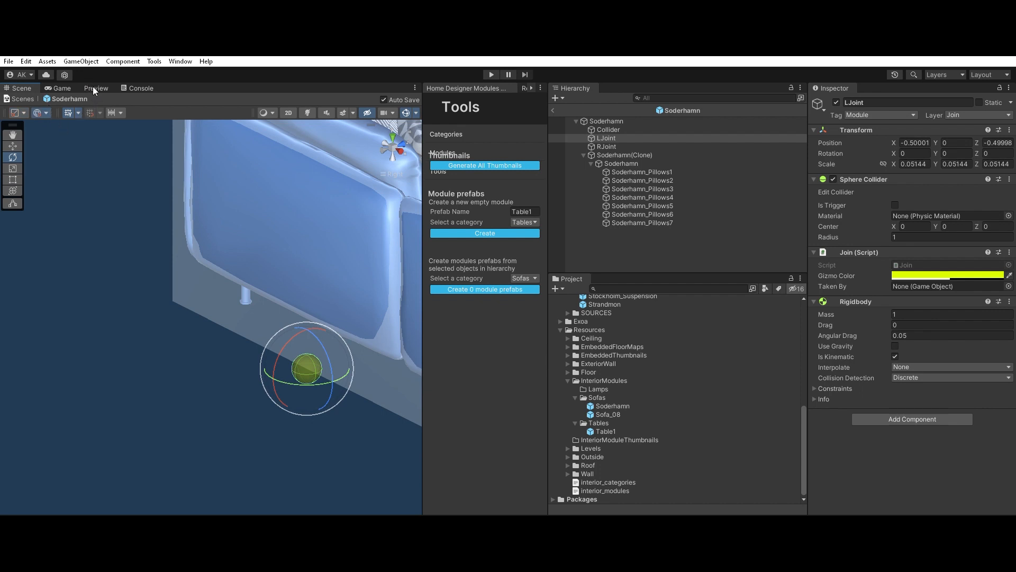
{"action": "left_click", "coordinate": [12, 145]}
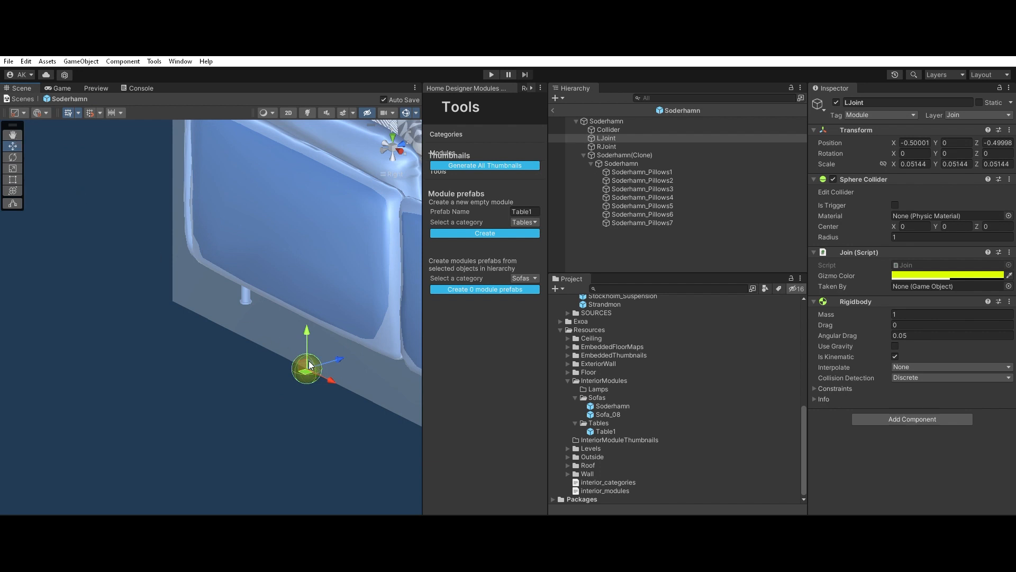
{"action": "left_click_drag", "start_coordinate": [307, 361], "coordinate": [197, 287]}
{"action": "scroll", "coordinate": [211, 296], "scroll_direction": "down", "scroll_amount": 3}
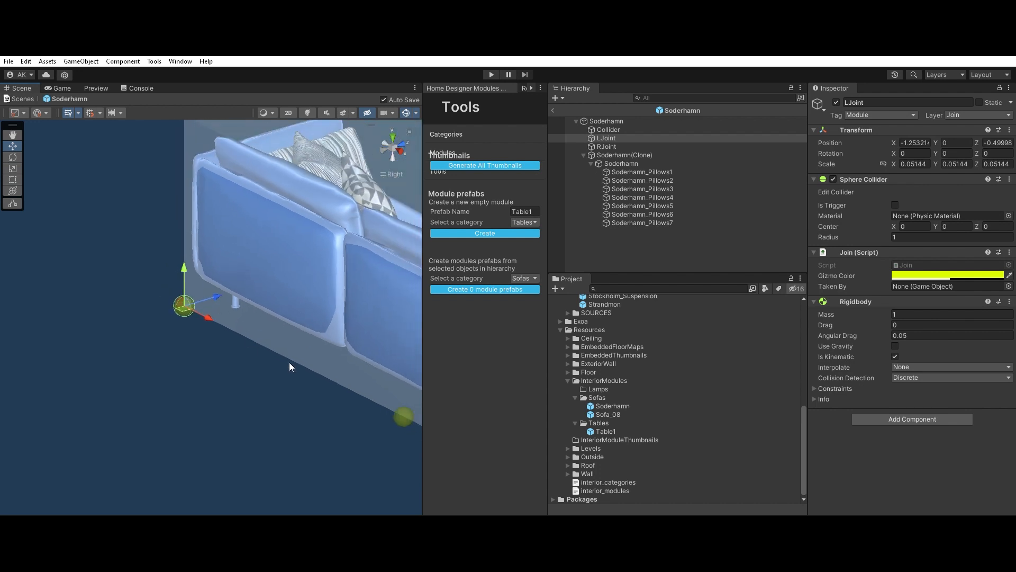
Step: Move RJoint along X to about 1.263, at the Collider's lower rear corner on the positive X side
{"action": "middle_click_drag", "start_coordinate": [309, 371], "coordinate": [128, 294]}
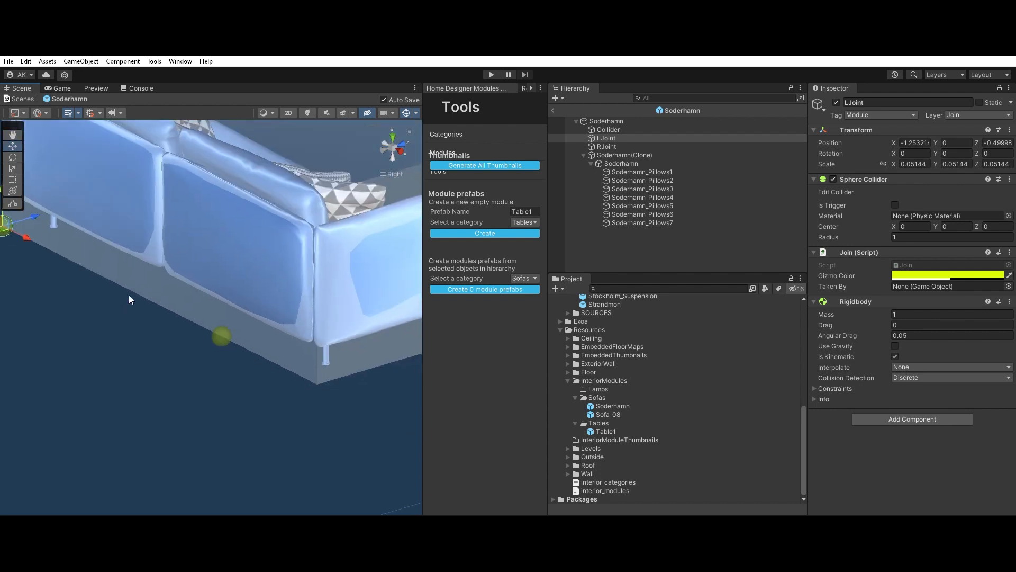
{"action": "left_click", "coordinate": [625, 146]}
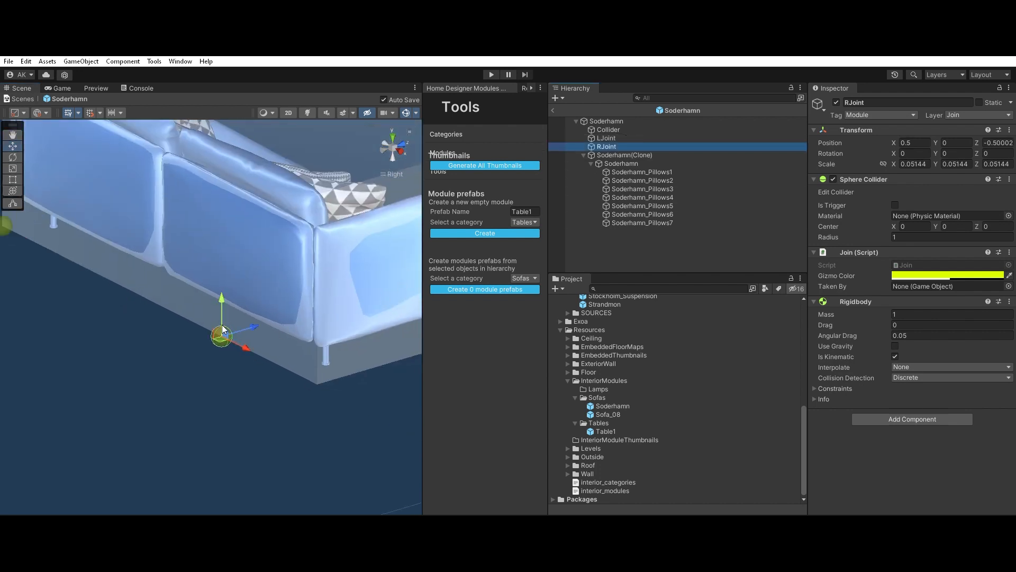
{"action": "left_click_drag", "start_coordinate": [222, 331], "coordinate": [332, 360]}
{"action": "scroll", "coordinate": [331, 360], "scroll_direction": "down", "scroll_amount": 3}
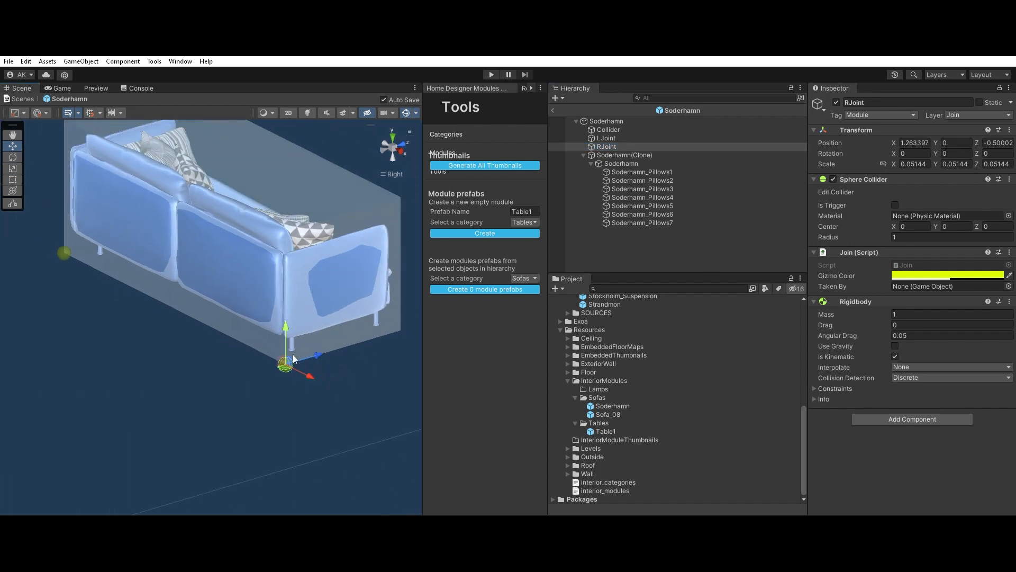
{"action": "middle_click_drag", "start_coordinate": [325, 308], "coordinate": [337, 349]}
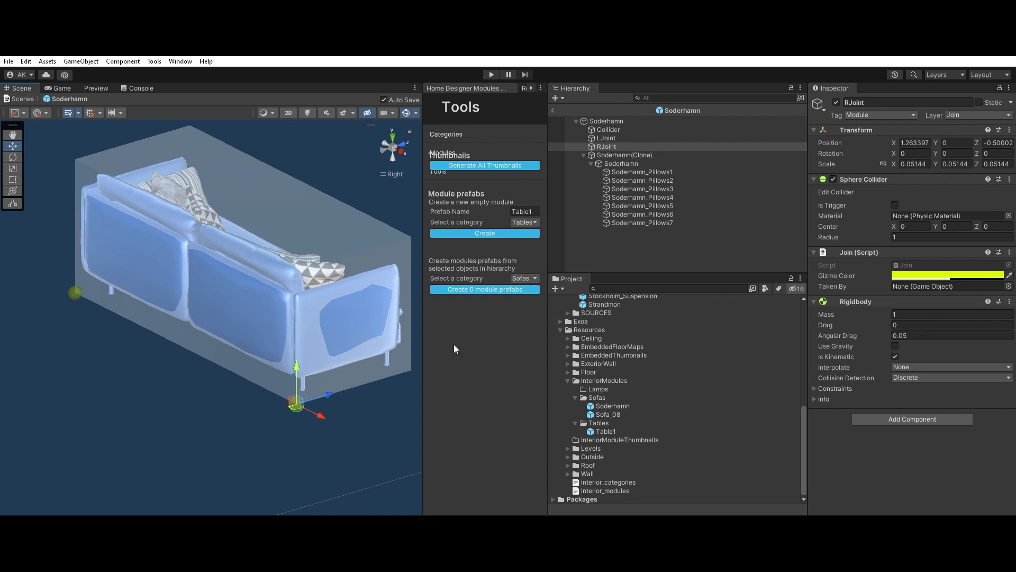
Step: Disable the Mesh Renderer of the Soderhamn module's Collider while keeping its Box Collider enabled
{"action": "left_click", "coordinate": [617, 128]}
{"action": "left_click", "coordinate": [833, 190]}
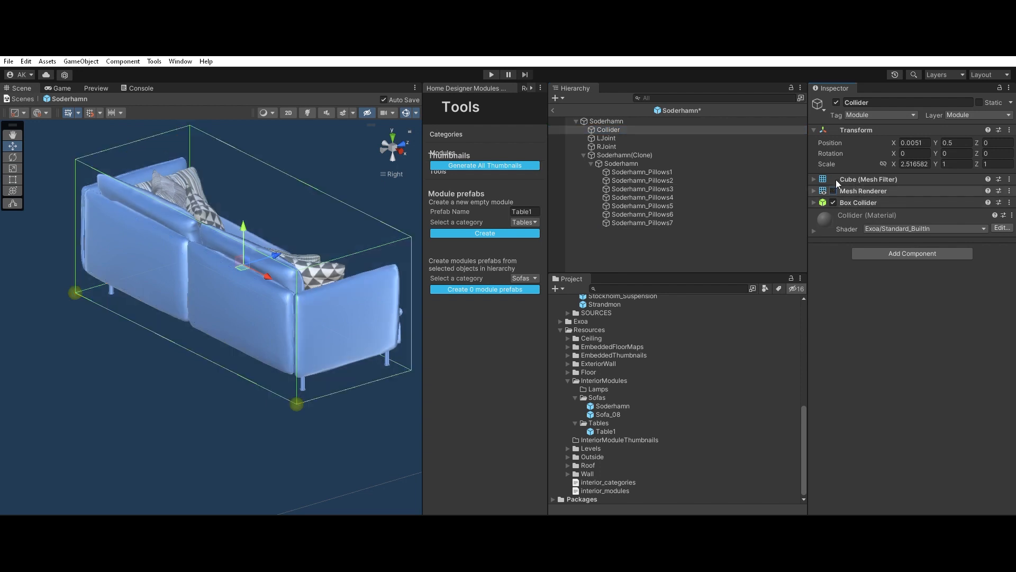
{"action": "left_click_drag", "start_coordinate": [254, 317], "coordinate": [130, 320], "text": "alt"}
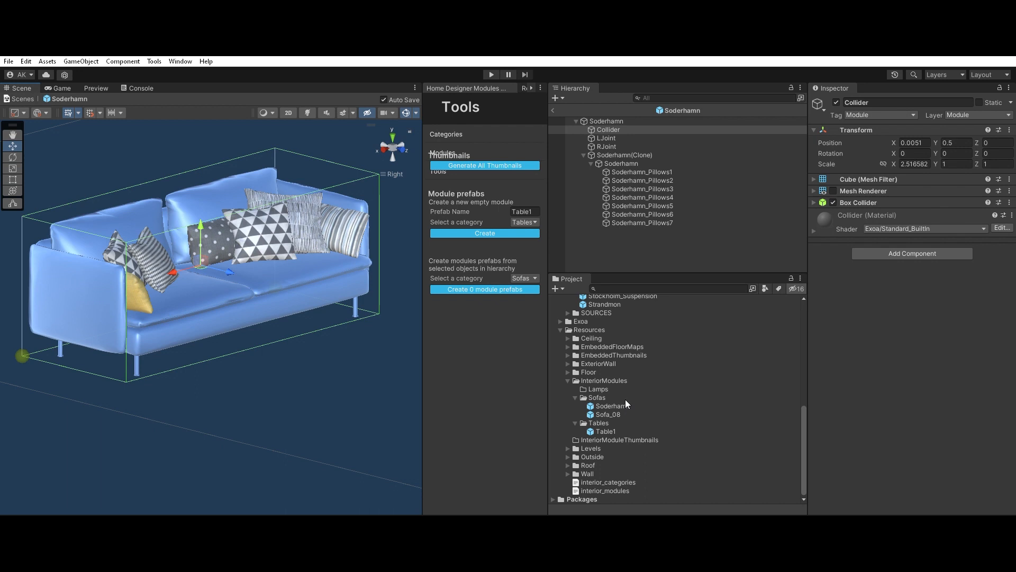
Step: Open the Sofa_08 module prefab and reset the Transform of its Sofa_08(Clone) object
{"action": "double_click", "coordinate": [615, 411]}
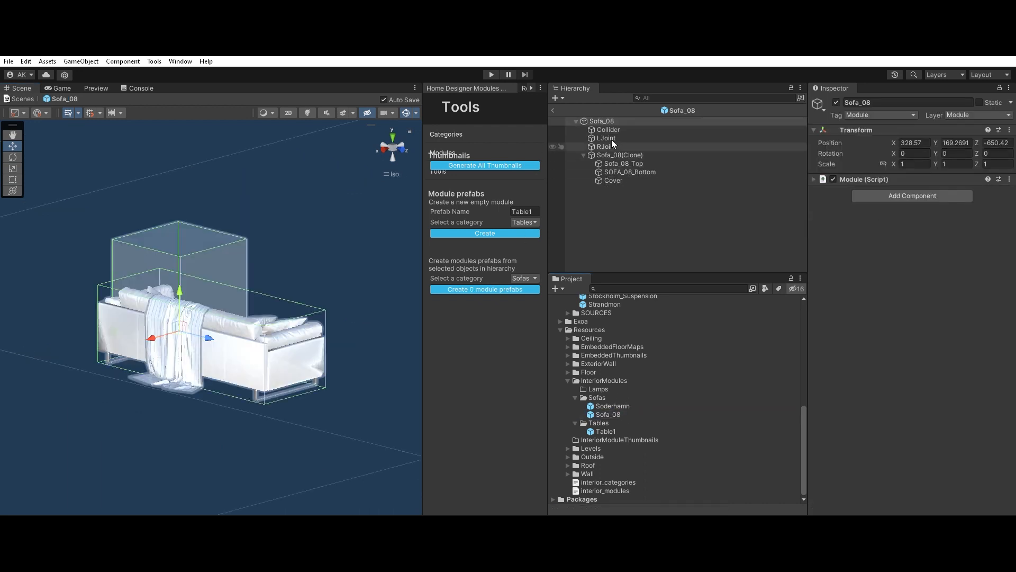
{"action": "left_click", "coordinate": [616, 155]}
{"action": "mouse_move", "coordinate": [418, 224]}
{"action": "left_mouse_down", "text": "alt"}
{"action": "mouse_move", "coordinate": [144, 299]}
{"action": "mouse_move", "coordinate": [152, 370]}
{"action": "left_mouse_up", "text": "alt"}
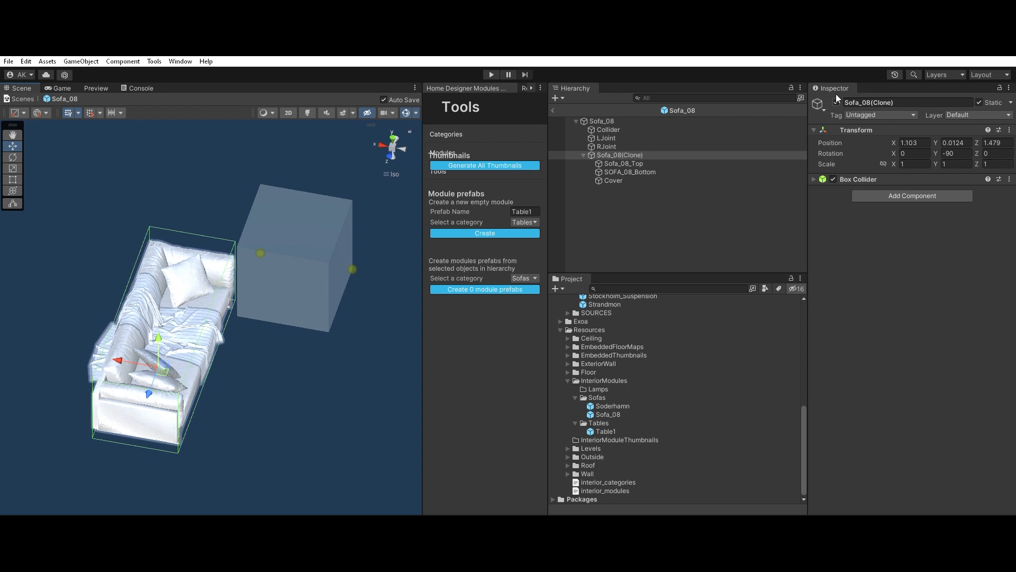
{"action": "left_click", "coordinate": [867, 127]}
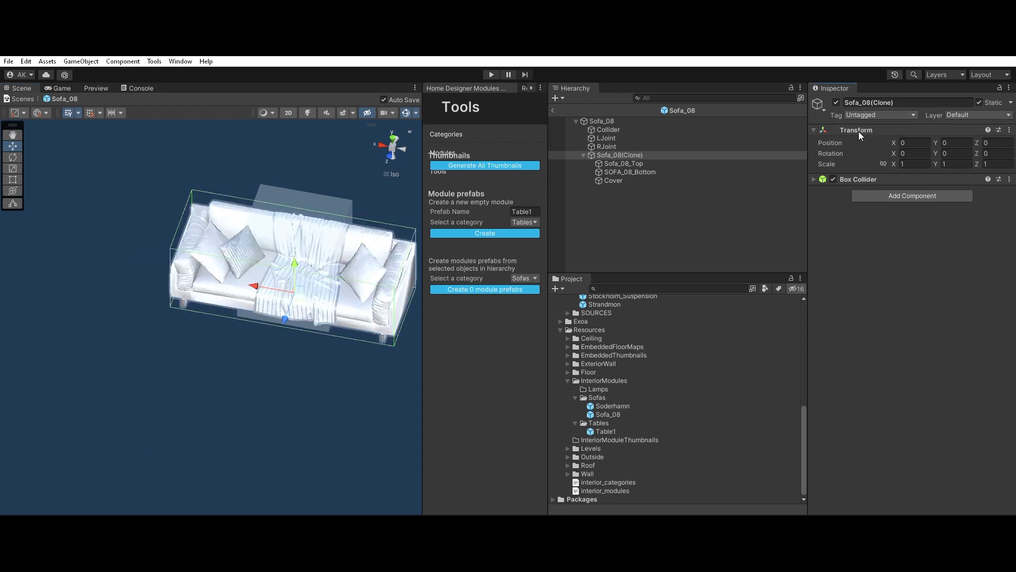
{"action": "left_click_drag", "start_coordinate": [300, 345], "coordinate": [705, 278], "text": "alt"}
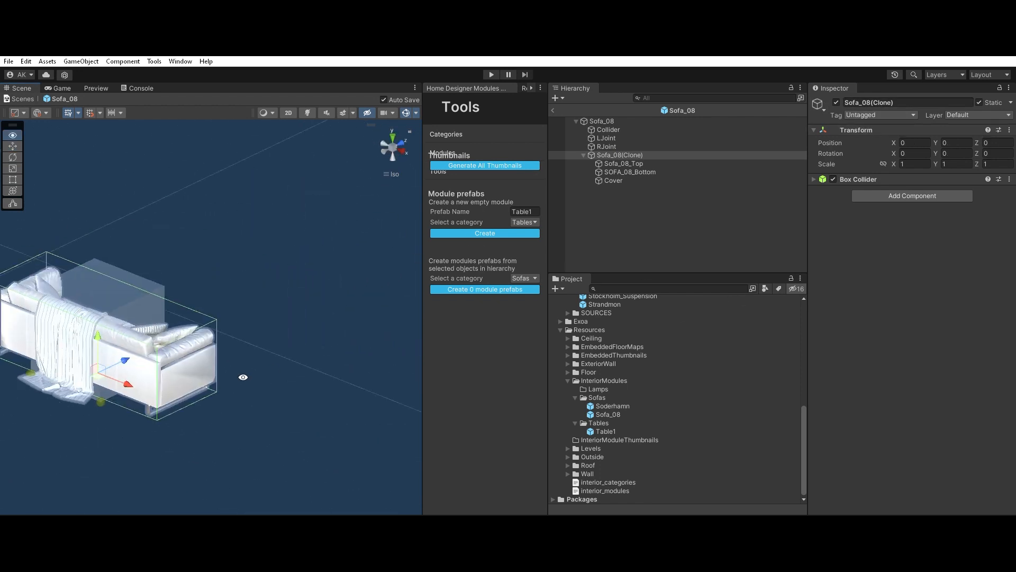
{"action": "middle_click_drag", "start_coordinate": [243, 376], "coordinate": [332, 328]}
{"action": "scroll", "coordinate": [331, 328], "scroll_direction": "up", "scroll_amount": 7}
{"action": "left_click_drag", "start_coordinate": [331, 328], "coordinate": [288, 283], "text": "alt"}
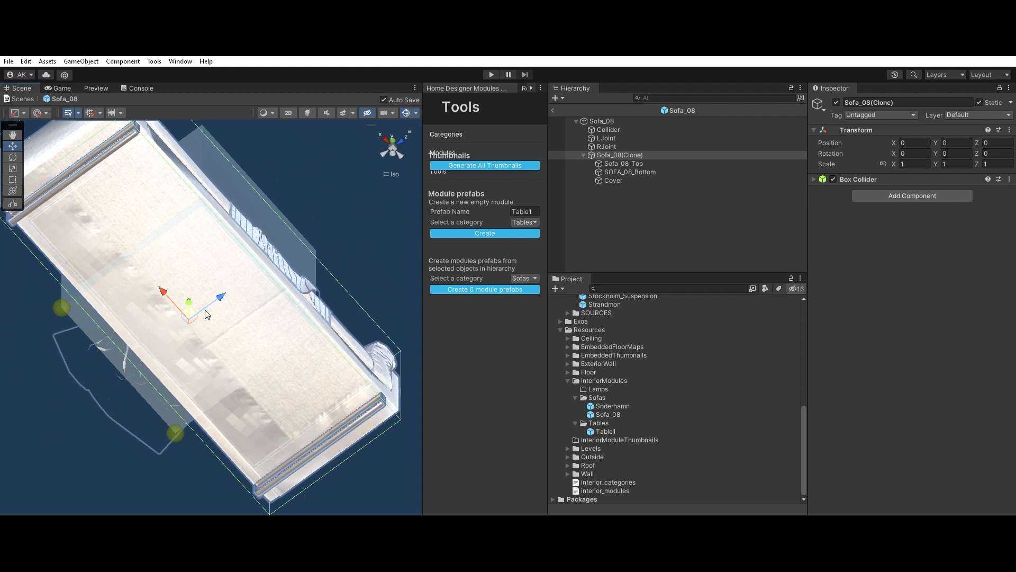
{"action": "left_click_drag", "start_coordinate": [270, 273], "coordinate": [225, 279], "text": "alt"}
{"action": "left_click_drag", "start_coordinate": [399, 240], "coordinate": [313, 268], "text": "alt"}
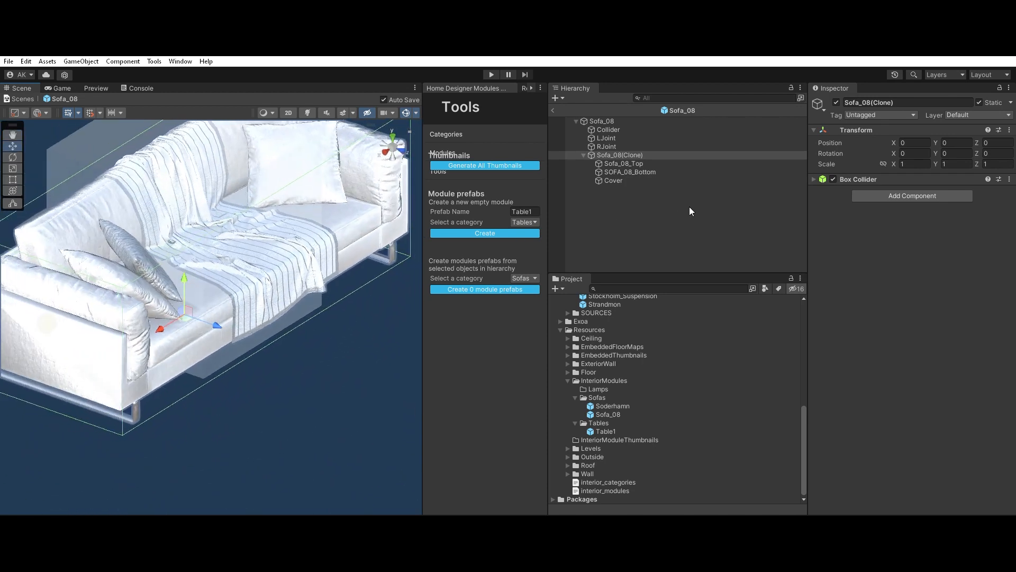
Step: Stretch the Sofa_08 module's Collider along X on both sides to the sofa's full width, with an X scale of about 2.411
{"action": "left_click", "coordinate": [584, 155]}
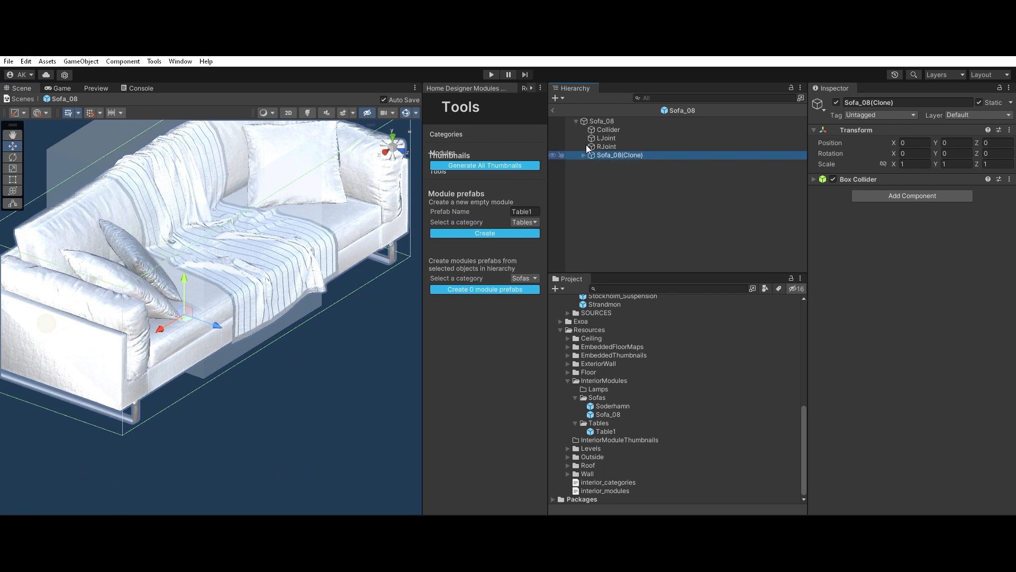
{"action": "left_click", "coordinate": [608, 130]}
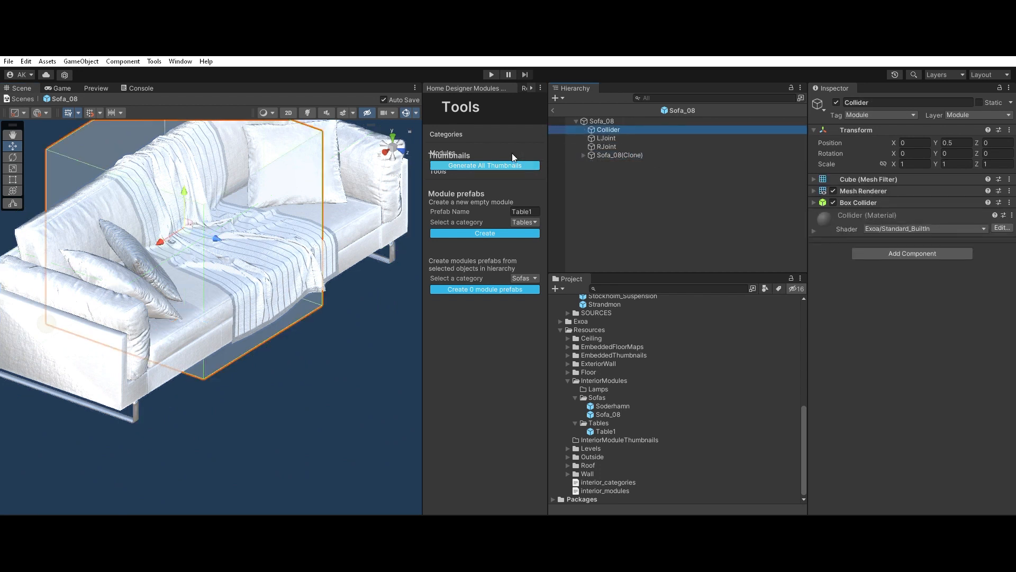
{"action": "left_click", "coordinate": [400, 140]}
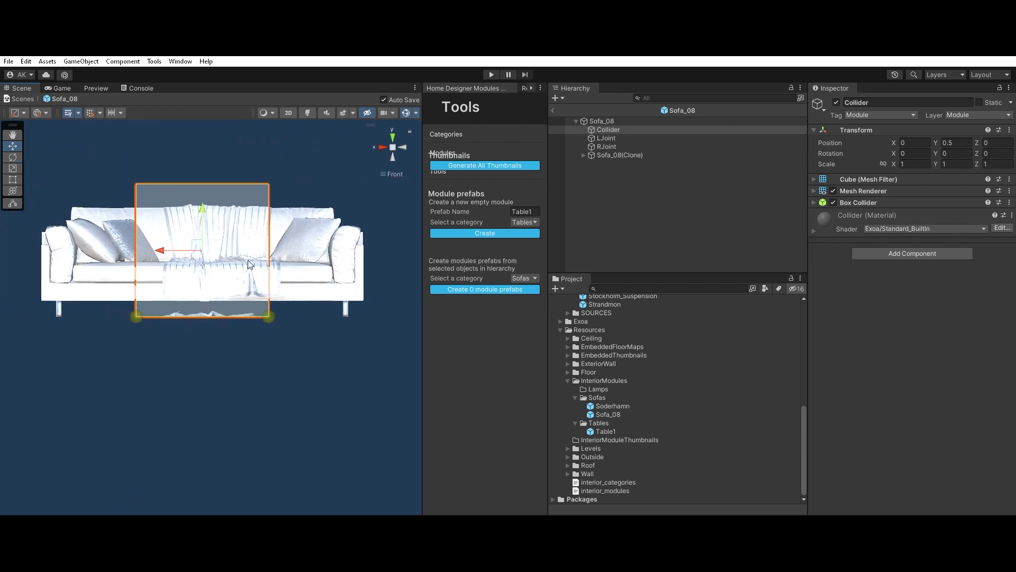
{"action": "left_click", "coordinate": [397, 167]}
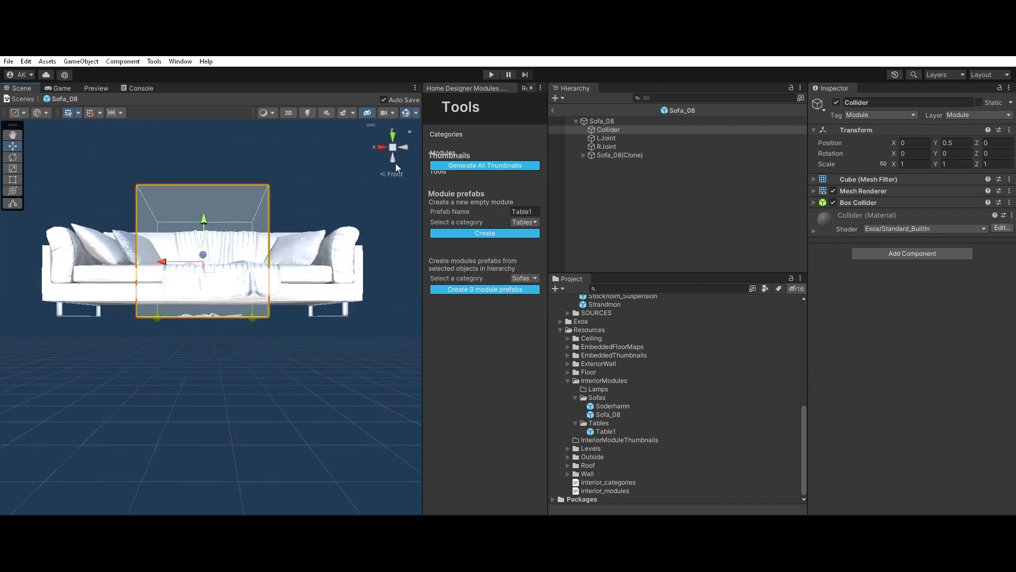
{"action": "left_click", "coordinate": [396, 163]}
{"action": "key", "text": "t"}
{"action": "left_click_drag", "start_coordinate": [275, 213], "coordinate": [369, 266]}
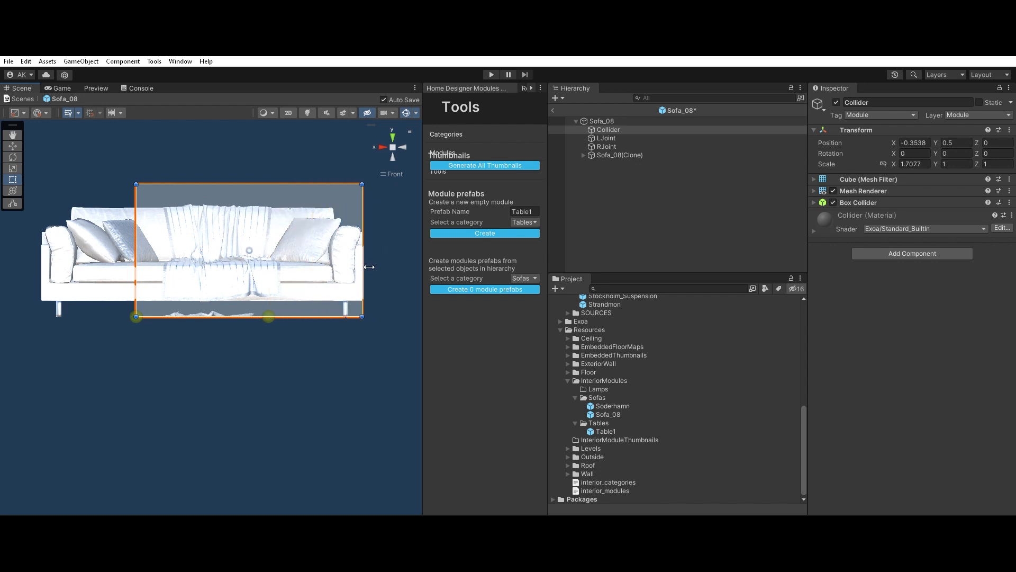
{"action": "left_click_drag", "start_coordinate": [132, 252], "coordinate": [48, 269]}
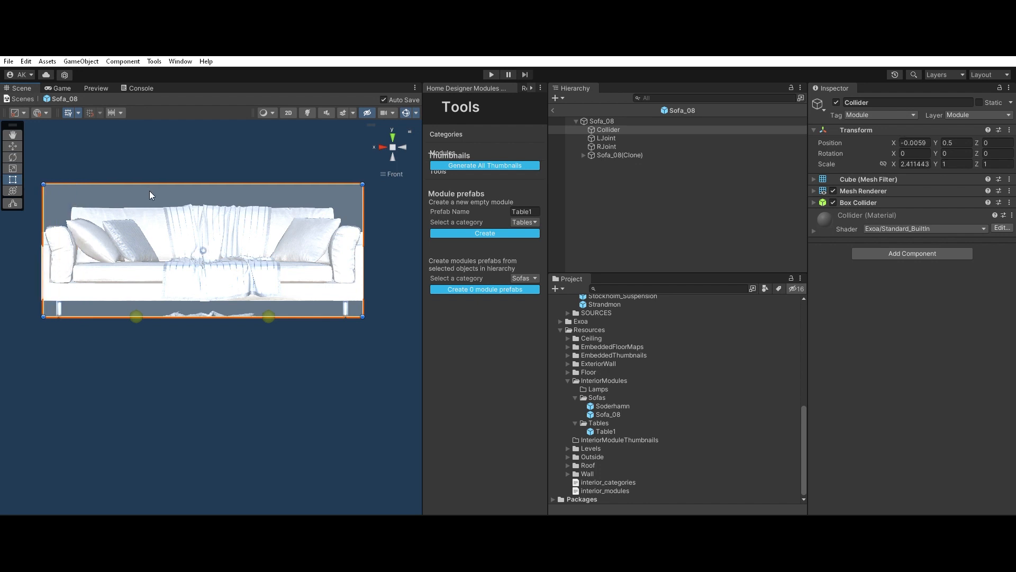
Step: Fit the Collider's height and depth to the sofa body, with a Y scale of about 0.824 and Z scale of about 0.98
{"action": "left_click_drag", "start_coordinate": [182, 184], "coordinate": [196, 223]}
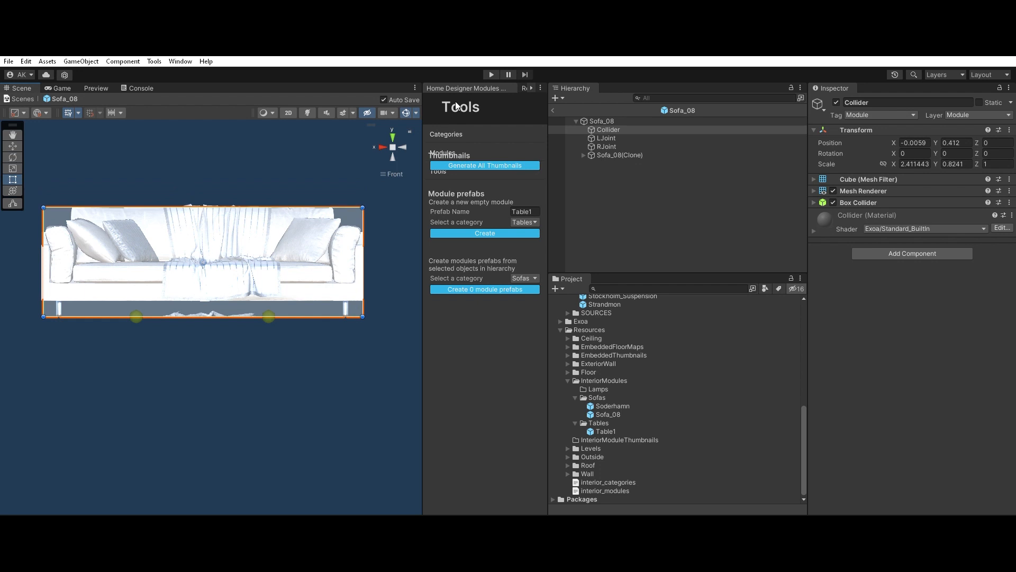
{"action": "left_click", "coordinate": [402, 139]}
{"action": "left_click_drag", "start_coordinate": [331, 239], "coordinate": [327, 246]}
Step: Move LJoint to the Collider's lower rear corner on the negative X side, at about X -1.212 and Z -0.48
{"action": "double_click", "coordinate": [609, 138]}
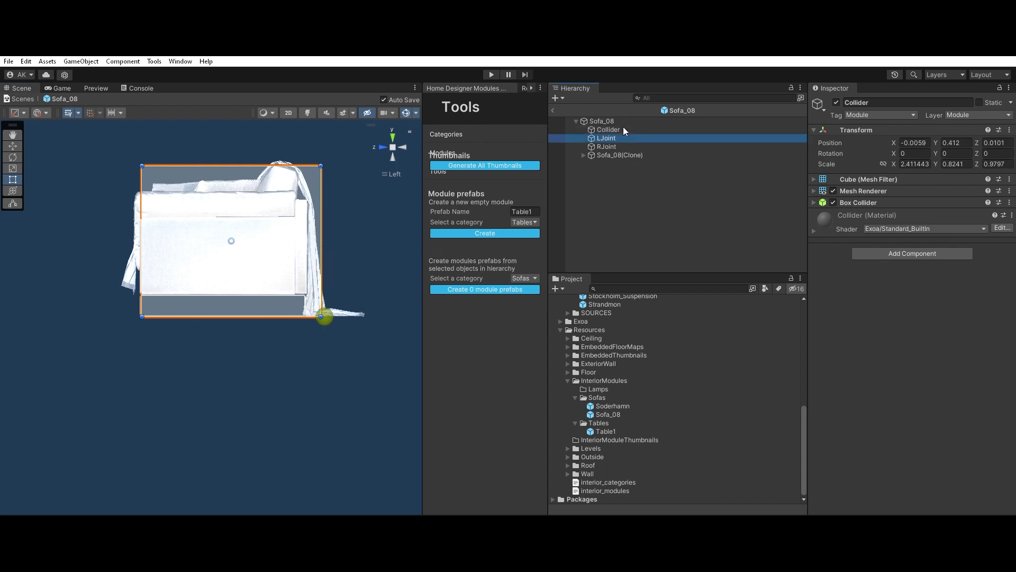
{"action": "left_click_drag", "start_coordinate": [353, 269], "coordinate": [234, 370], "text": "alt"}
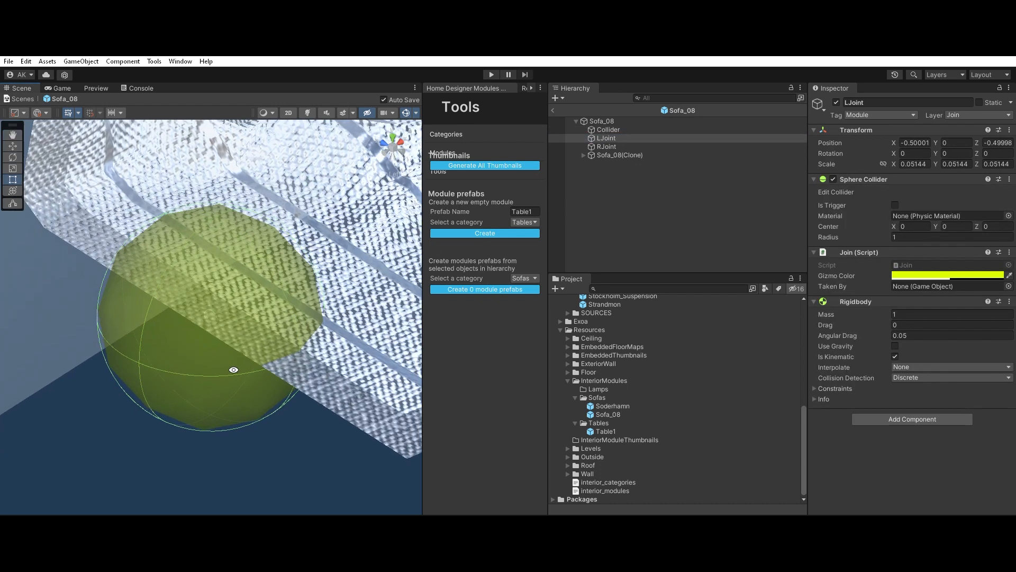
{"action": "scroll", "coordinate": [228, 352], "scroll_direction": "down", "scroll_amount": 15}
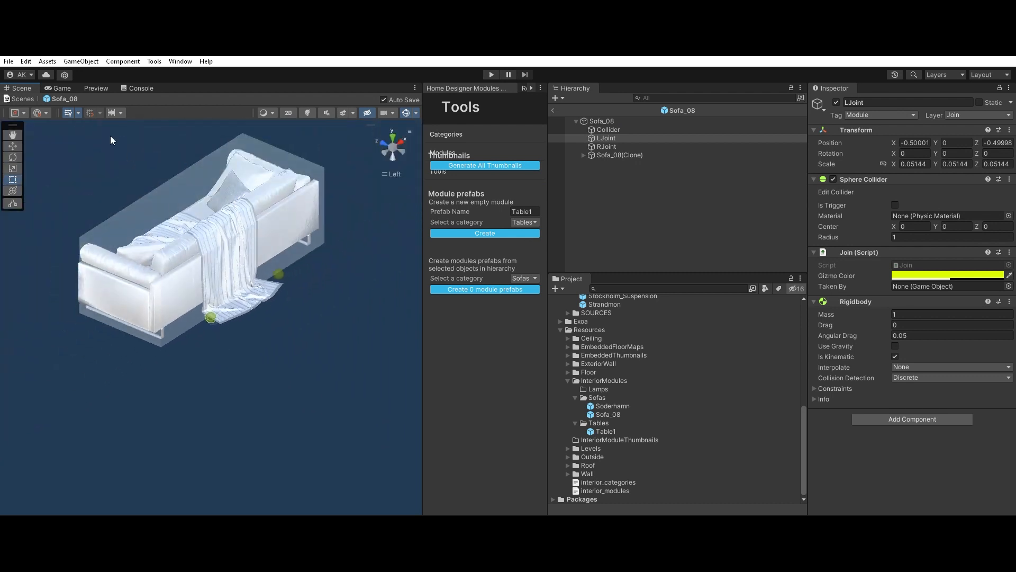
{"action": "left_click", "coordinate": [17, 145]}
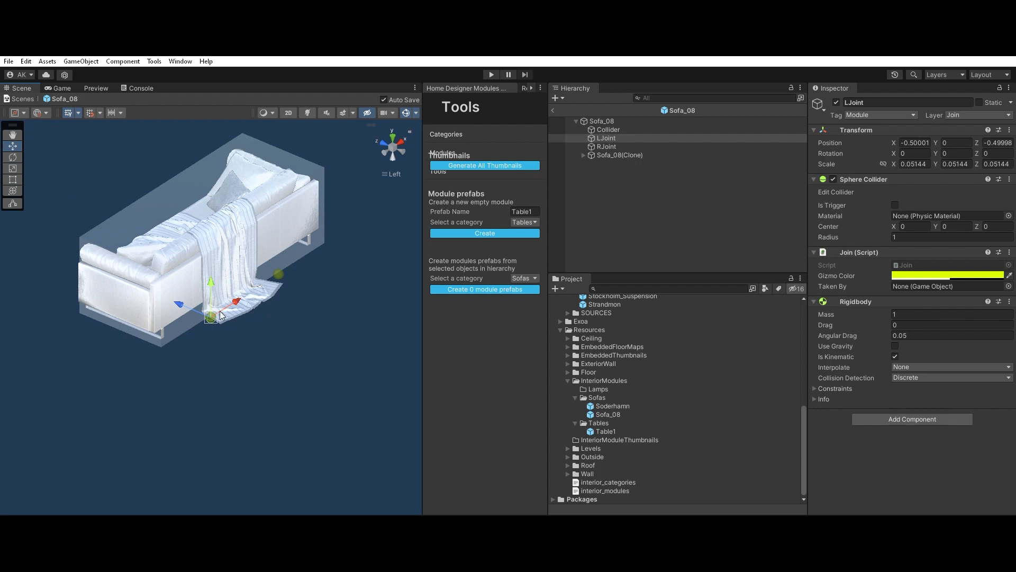
{"action": "left_click_drag", "start_coordinate": [214, 311], "coordinate": [167, 335]}
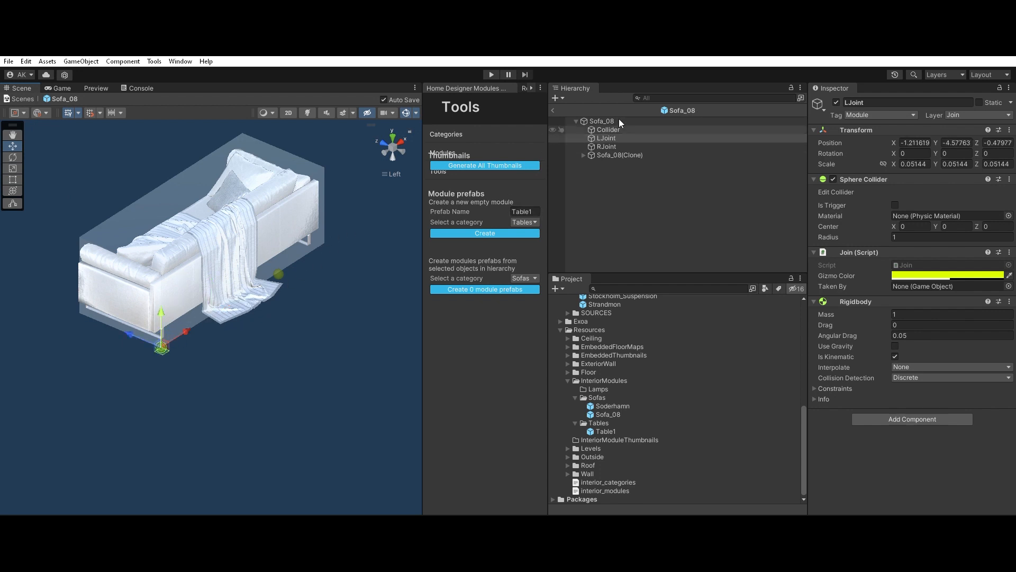
Step: Move RJoint to the Collider's lower rear corner on the positive X side, at about X 1.2 and Z -0.48
{"action": "left_click", "coordinate": [607, 146]}
{"action": "left_click_drag", "start_coordinate": [279, 270], "coordinate": [249, 254]}
{"action": "scroll", "coordinate": [361, 257], "scroll_direction": "up", "scroll_amount": 3}
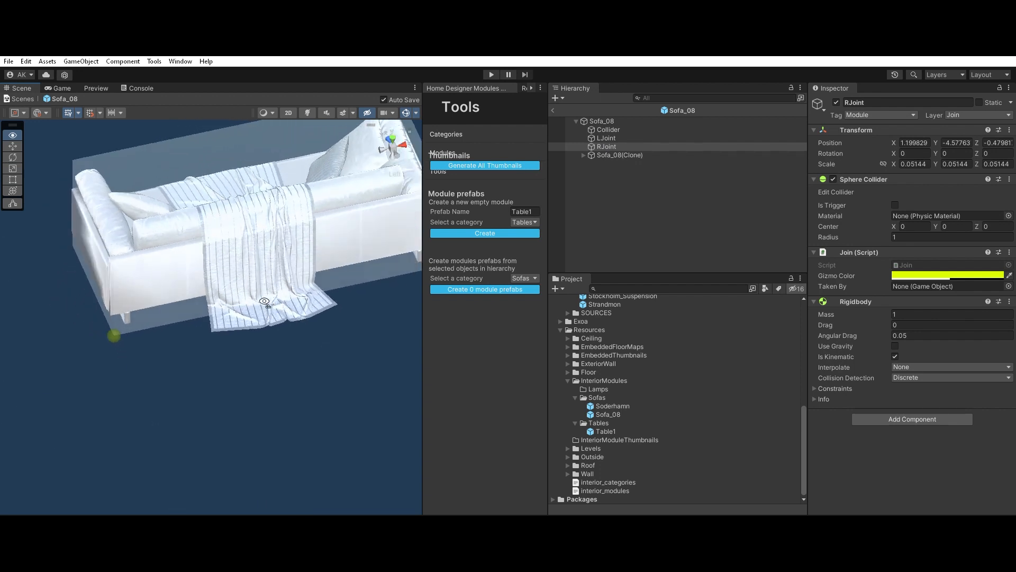
{"action": "scroll", "coordinate": [249, 254], "scroll_direction": "down", "scroll_amount": 4}
{"action": "middle_click_drag", "start_coordinate": [249, 254], "coordinate": [191, 289]}
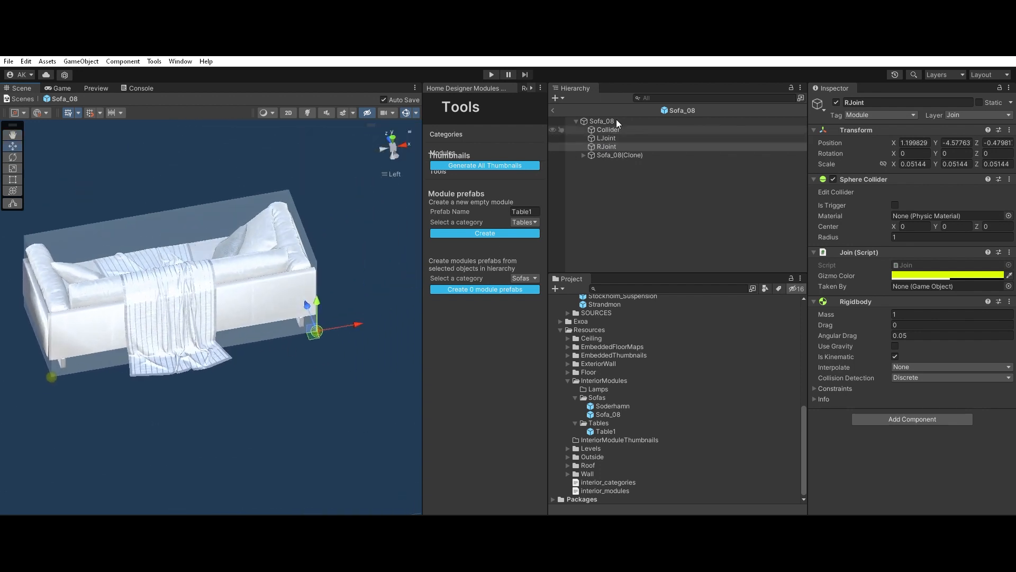
Step: Disable the Mesh Renderer of the Sofa_08 module's Collider while keeping its Box Collider enabled
{"action": "left_click", "coordinate": [607, 129]}
{"action": "left_click", "coordinate": [834, 190]}
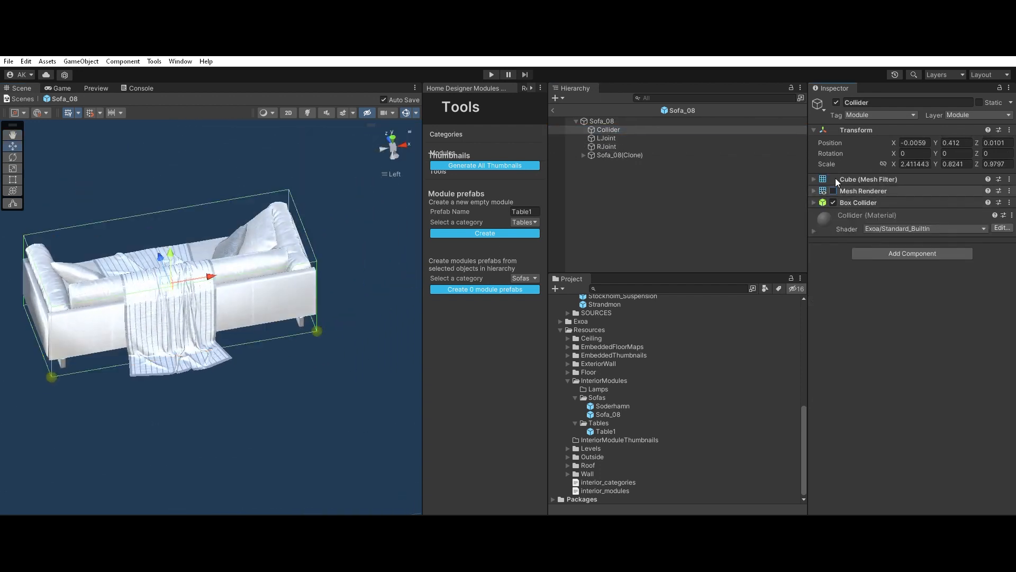
Step: Change the Albedo color of SOFA_08_Bottom's Sofa_08_Base material to a muted grayish brown
{"action": "left_click", "coordinate": [624, 153]}
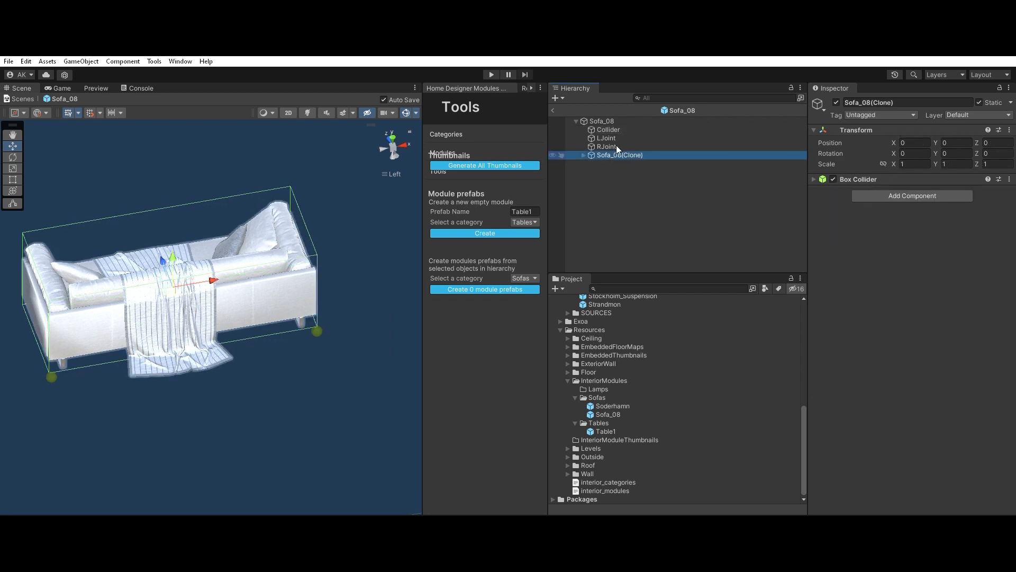
{"action": "left_click", "coordinate": [584, 154]}
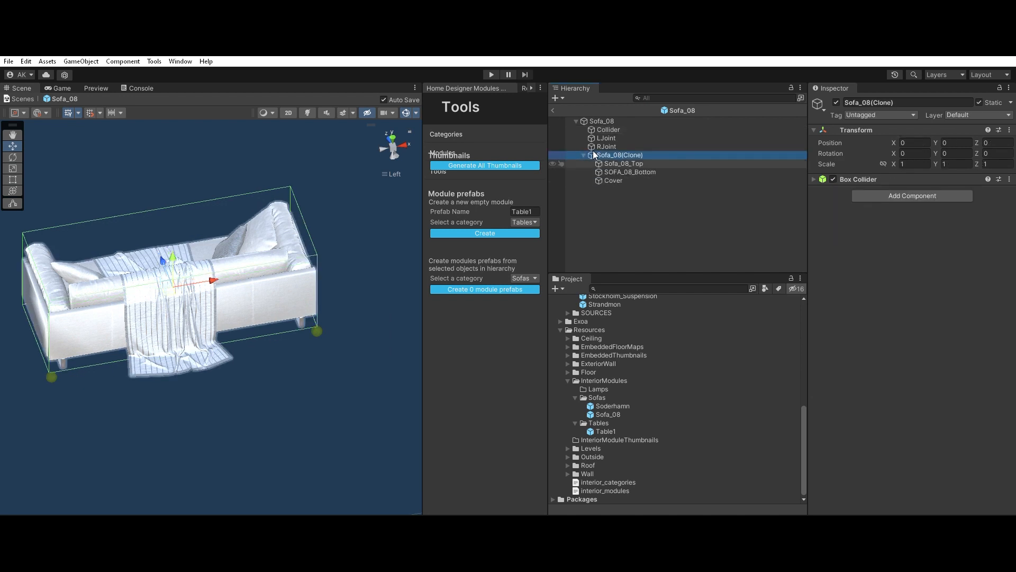
{"action": "left_click", "coordinate": [624, 163]}
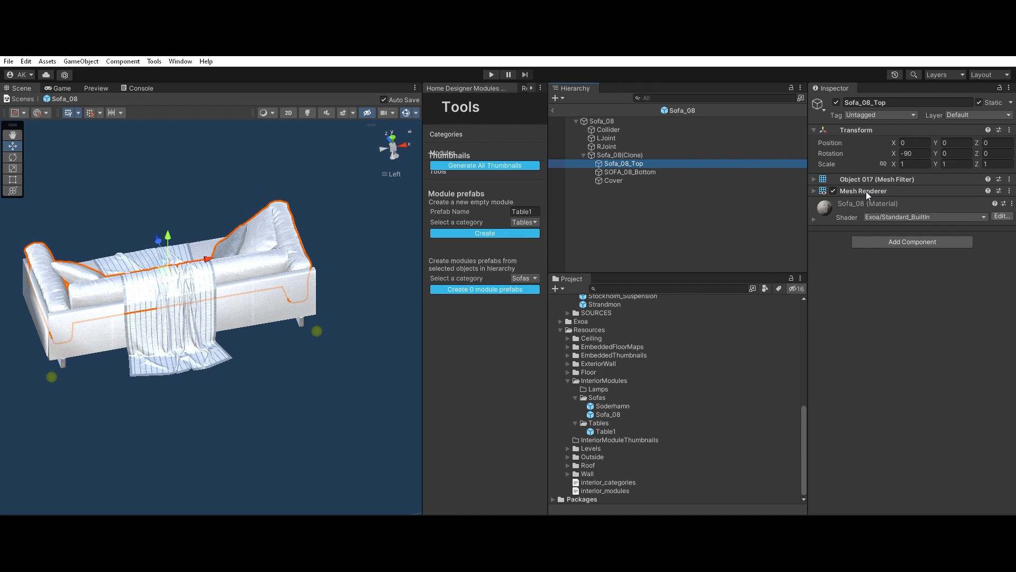
{"action": "key", "text": "Down"}
{"action": "key", "text": "Down"}
{"action": "key", "text": "Up"}
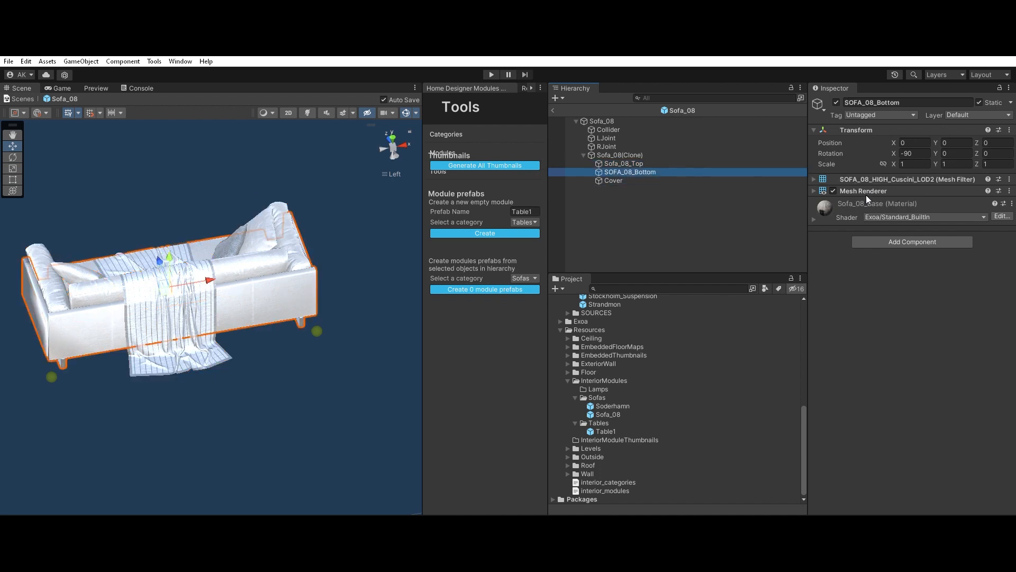
{"action": "left_click", "coordinate": [869, 197]}
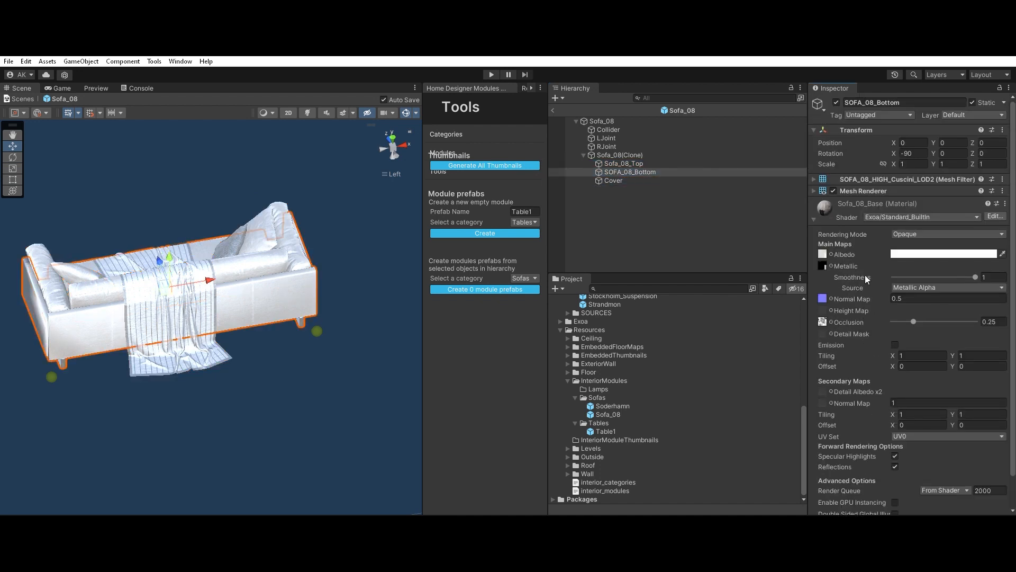
{"action": "left_click_drag", "start_coordinate": [163, 307], "coordinate": [661, 265], "text": "alt"}
{"action": "scroll", "coordinate": [339, 299], "scroll_direction": "up", "scroll_amount": 10}
{"action": "left_click_drag", "start_coordinate": [337, 299], "coordinate": [227, 311], "text": "alt"}
{"action": "scroll", "coordinate": [227, 312], "scroll_direction": "down", "scroll_amount": 4}
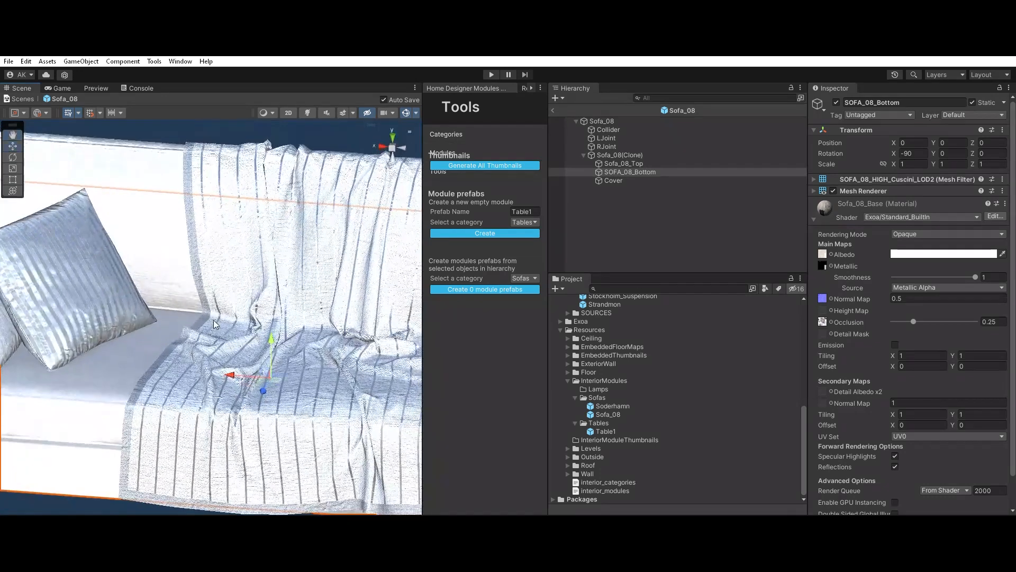
{"action": "middle_click_drag", "start_coordinate": [226, 312], "coordinate": [108, 286]}
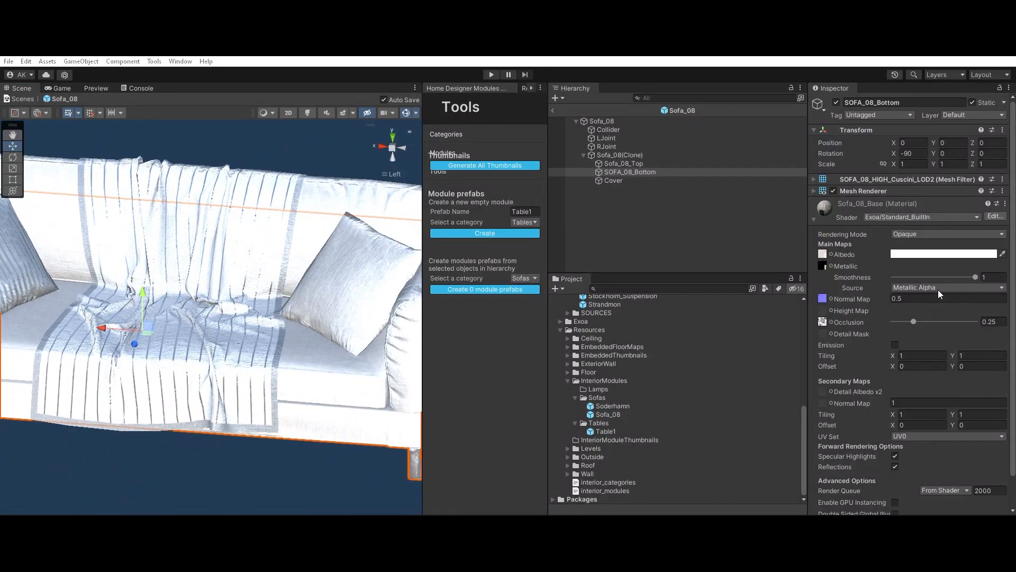
{"action": "left_click_drag", "start_coordinate": [951, 305], "coordinate": [933, 329]}
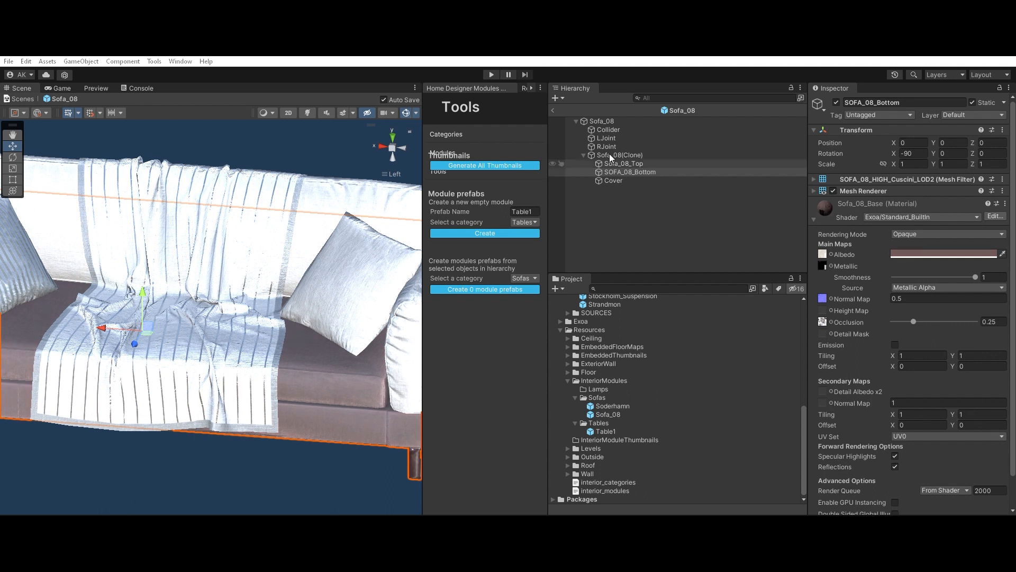
Step: Apply the same grayish brown Albedo color to the Sofa_08 material of Sofa_08_Top
{"action": "left_click", "coordinate": [625, 164]}
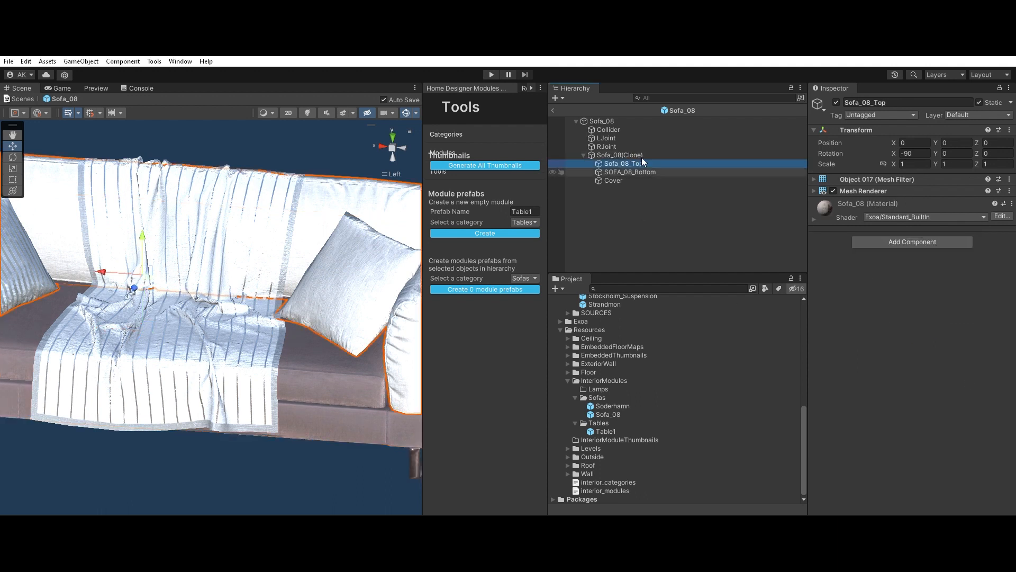
{"action": "left_click", "coordinate": [844, 199]}
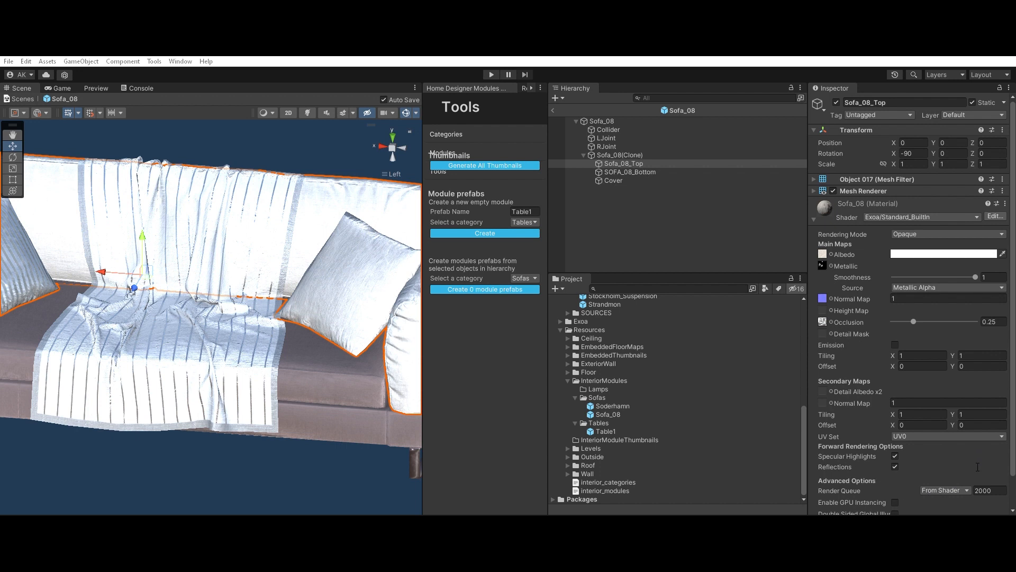
{"action": "key", "text": "ctrl+v"}
{"action": "scroll", "coordinate": [219, 323], "scroll_direction": "down", "scroll_amount": 5}
{"action": "left_click_drag", "start_coordinate": [212, 350], "coordinate": [201, 372], "text": "alt"}
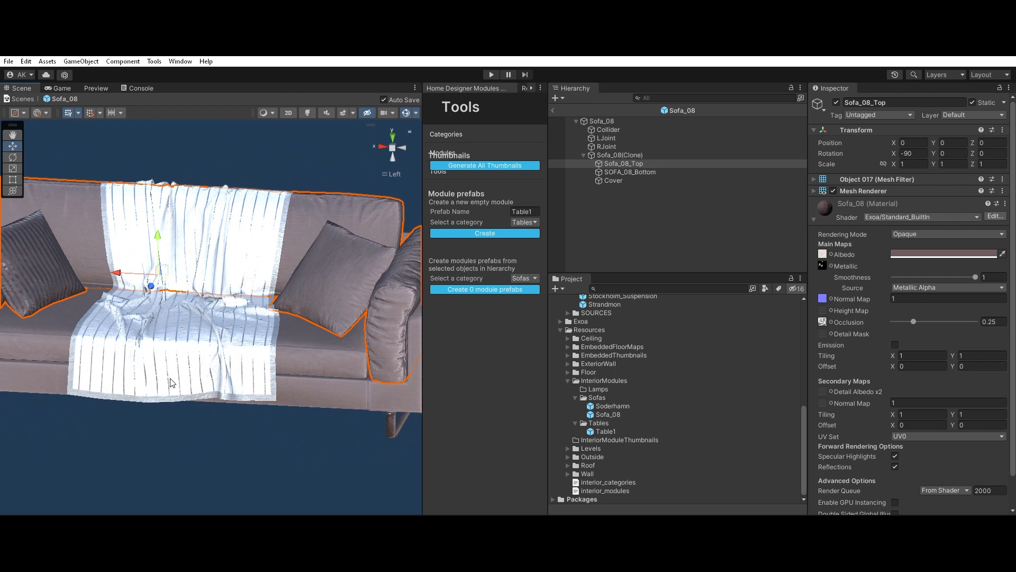
Step: Change the Albedo color of the Cover object's Cover material to orange
{"action": "left_click", "coordinate": [605, 194]}
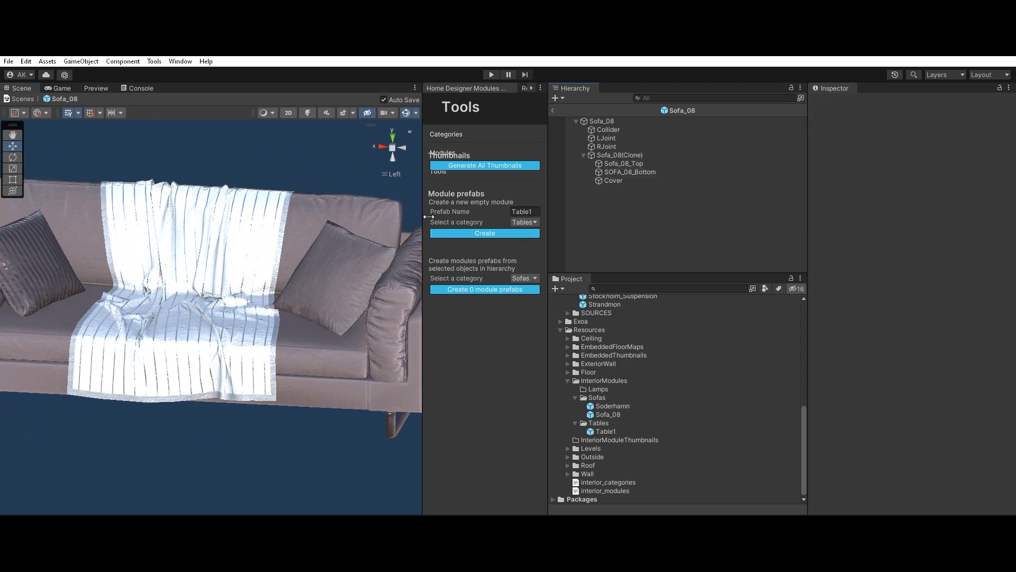
{"action": "left_click", "coordinate": [617, 171]}
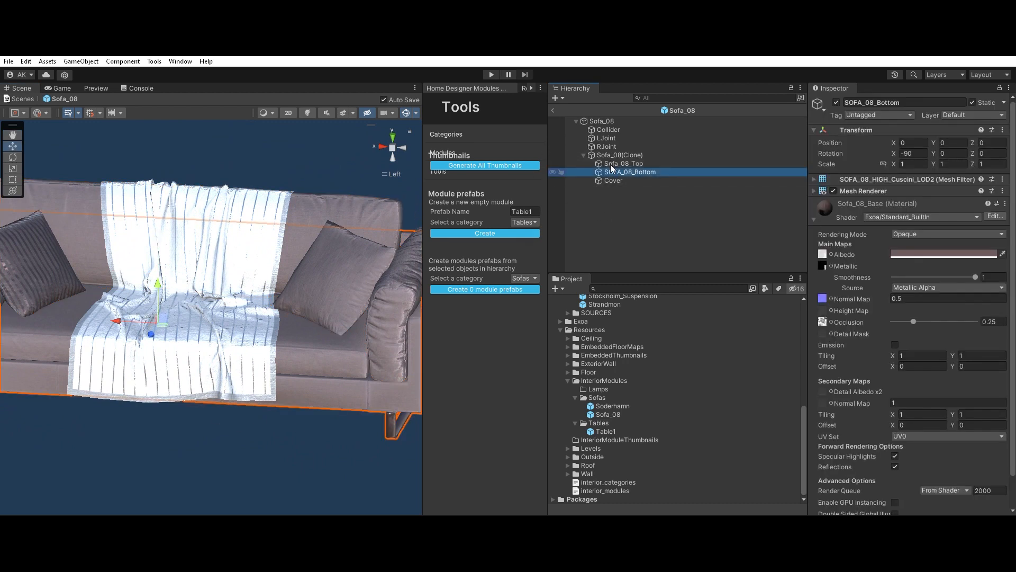
{"action": "key", "text": "Down"}
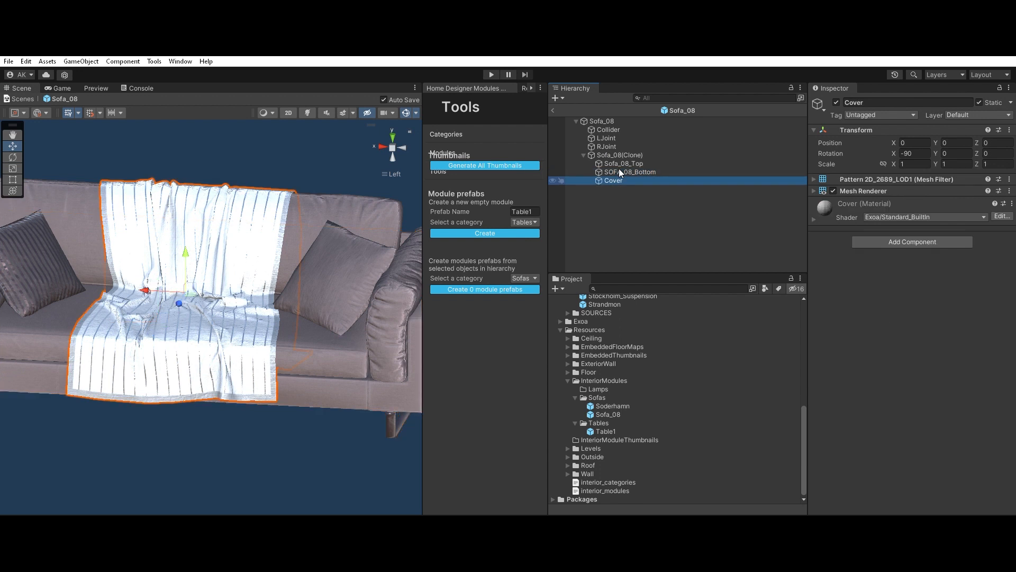
{"action": "left_click", "coordinate": [883, 201]}
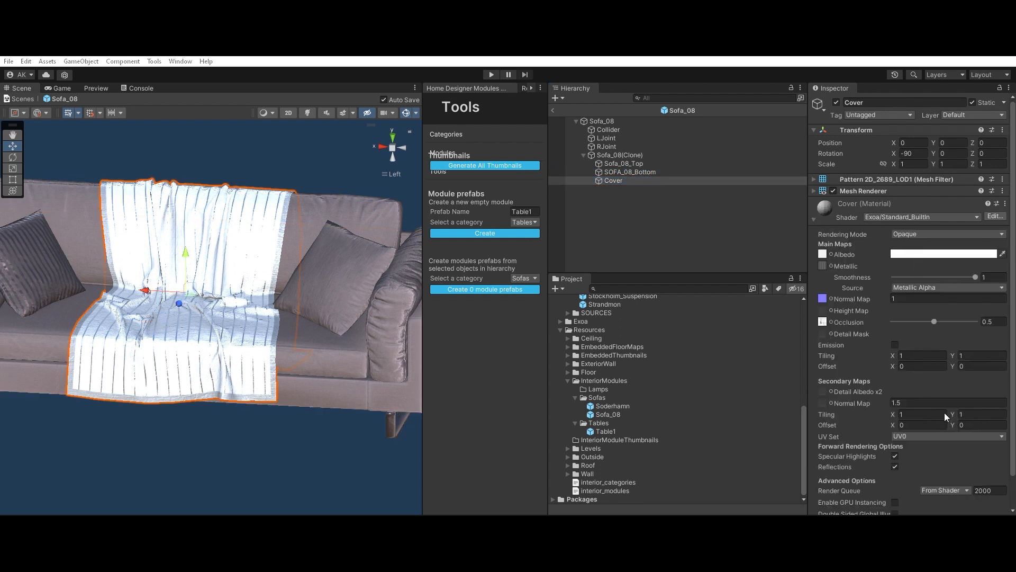
{"action": "mouse_move", "coordinate": [931, 305]}
{"action": "left_mouse_down"}
{"action": "mouse_move", "coordinate": [920, 294]}
{"action": "mouse_move", "coordinate": [917, 323]}
{"action": "mouse_move", "coordinate": [971, 304]}
{"action": "mouse_move", "coordinate": [907, 310]}
{"action": "mouse_move", "coordinate": [922, 342]}
{"action": "mouse_move", "coordinate": [926, 316]}
{"action": "left_mouse_up"}
{"action": "mouse_move", "coordinate": [992, 293]}
{"action": "left_mouse_down"}
{"action": "mouse_move", "coordinate": [971, 307]}
{"action": "mouse_move", "coordinate": [994, 304]}
{"action": "left_mouse_up"}
{"action": "left_click_drag", "start_coordinate": [354, 310], "coordinate": [438, 309], "text": "alt"}
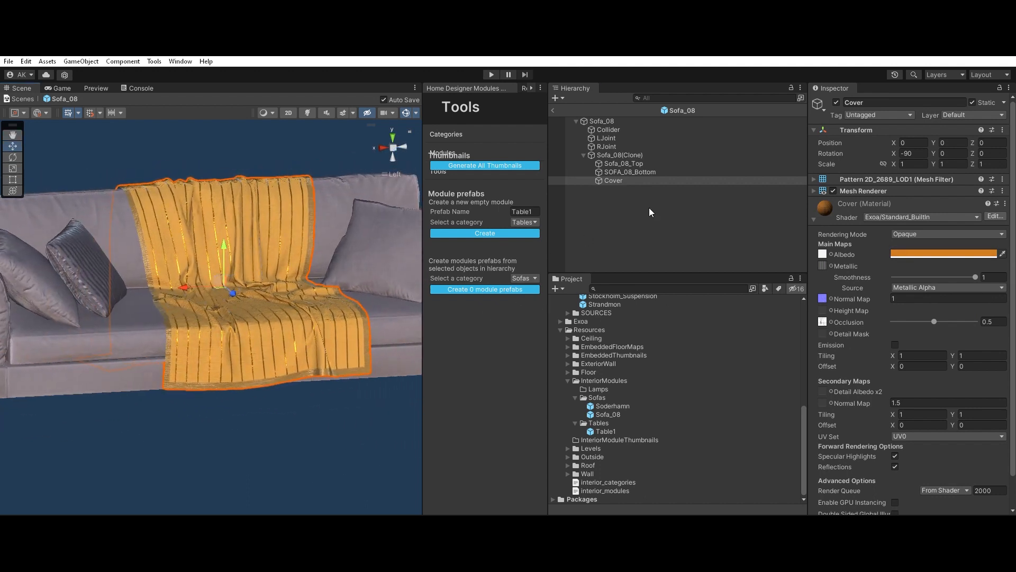
Step: Leave the Sofa_08 prefab for the FloorMapEditor scene and show the Tools section of the Home Designer Modules manager
{"action": "left_click", "coordinate": [589, 120]}
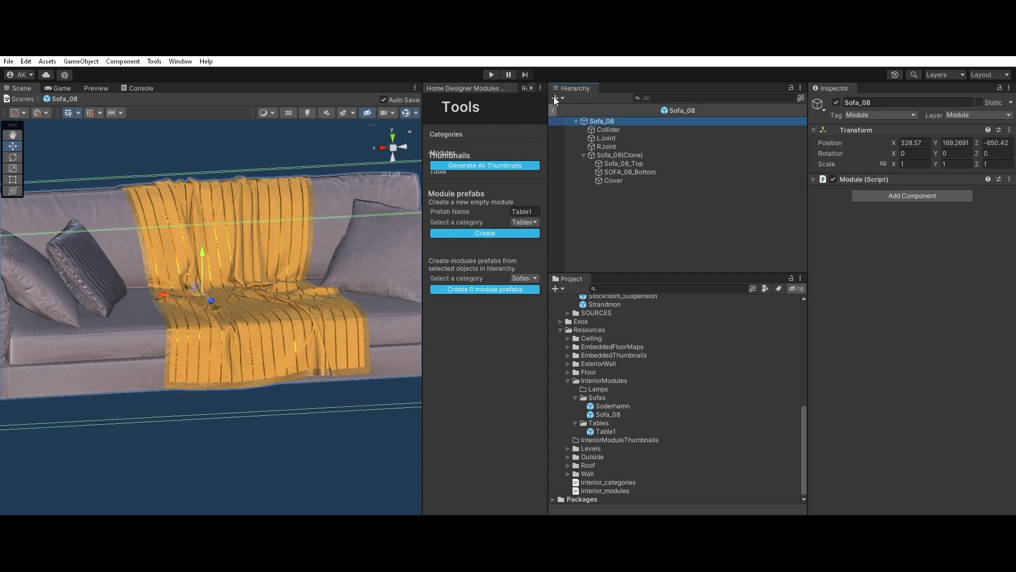
{"action": "left_click", "coordinate": [553, 110]}
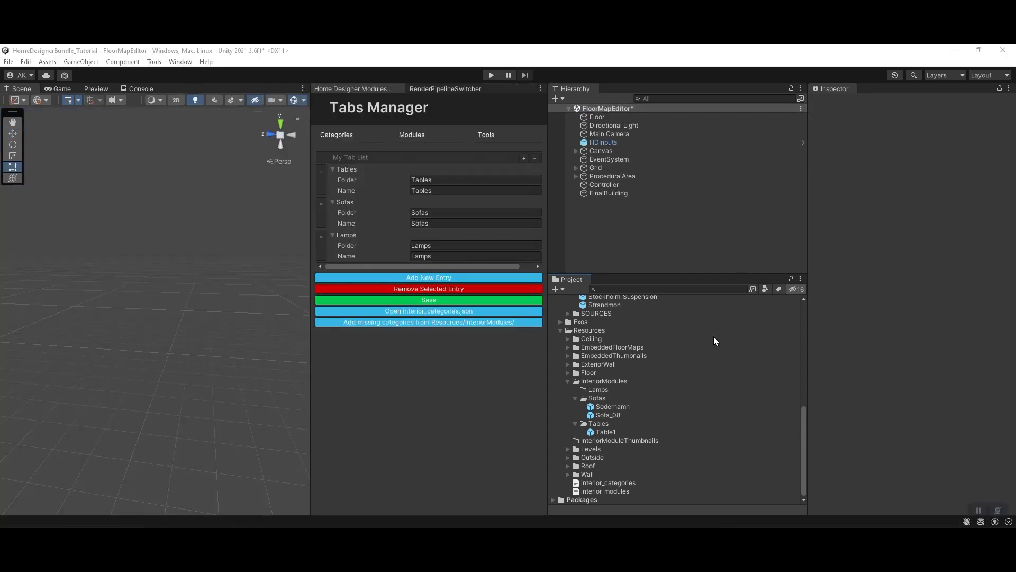
{"action": "left_click", "coordinate": [890, 355]}
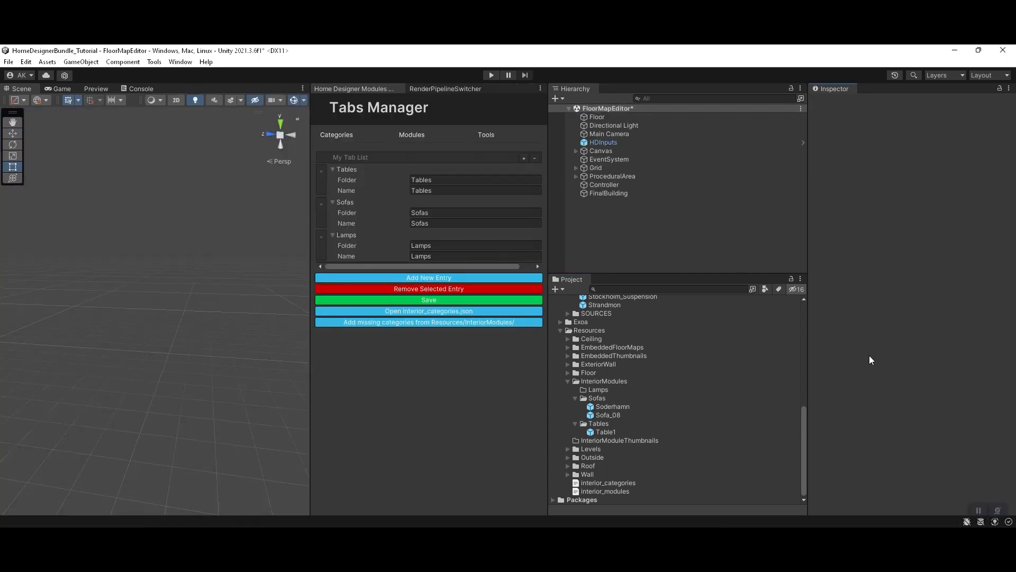
{"action": "left_click", "coordinate": [484, 136]}
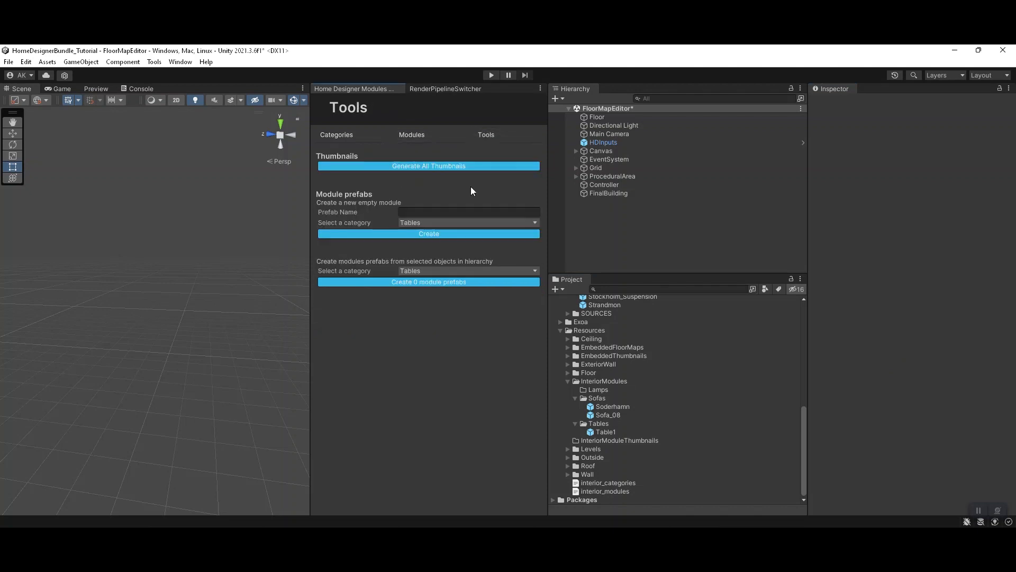
Step: Create a new empty module prefab named Lamp1 in the Lamps category
{"action": "type", "text": "Lamp1"}
{"action": "left_click", "coordinate": [430, 222]}
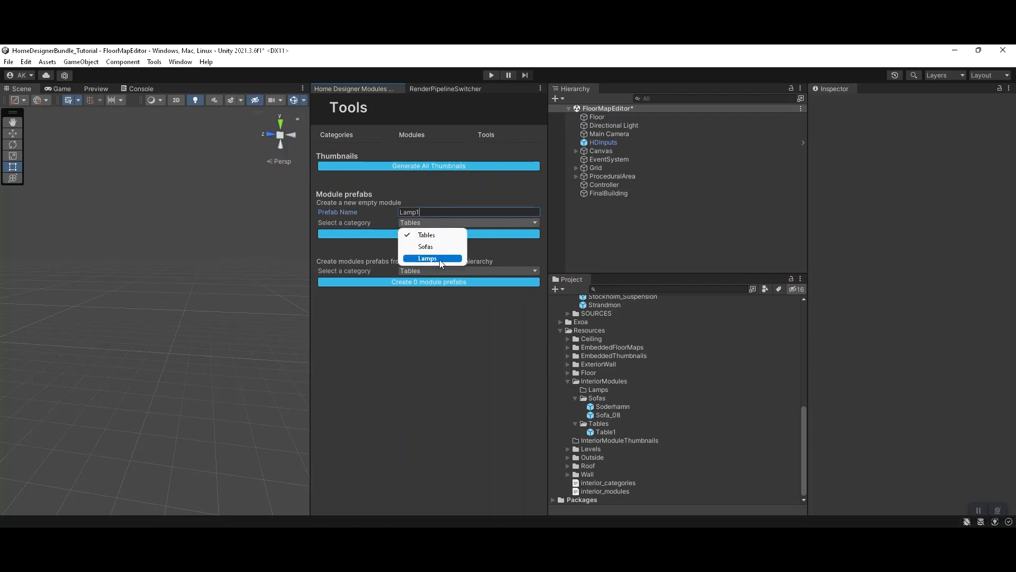
{"action": "left_click", "coordinate": [440, 258]}
{"action": "left_click", "coordinate": [440, 235]}
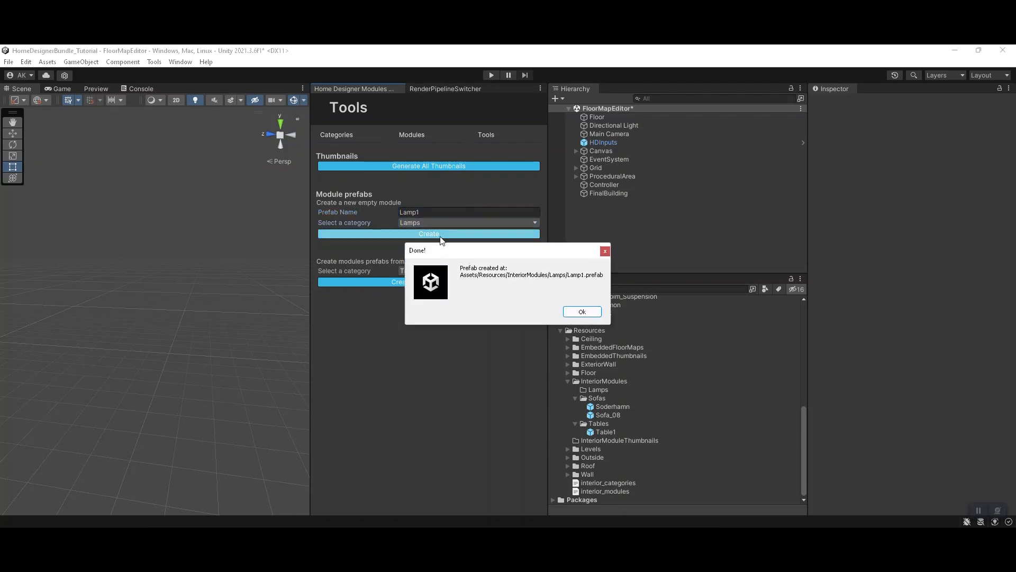
{"action": "left_click", "coordinate": [571, 312]}
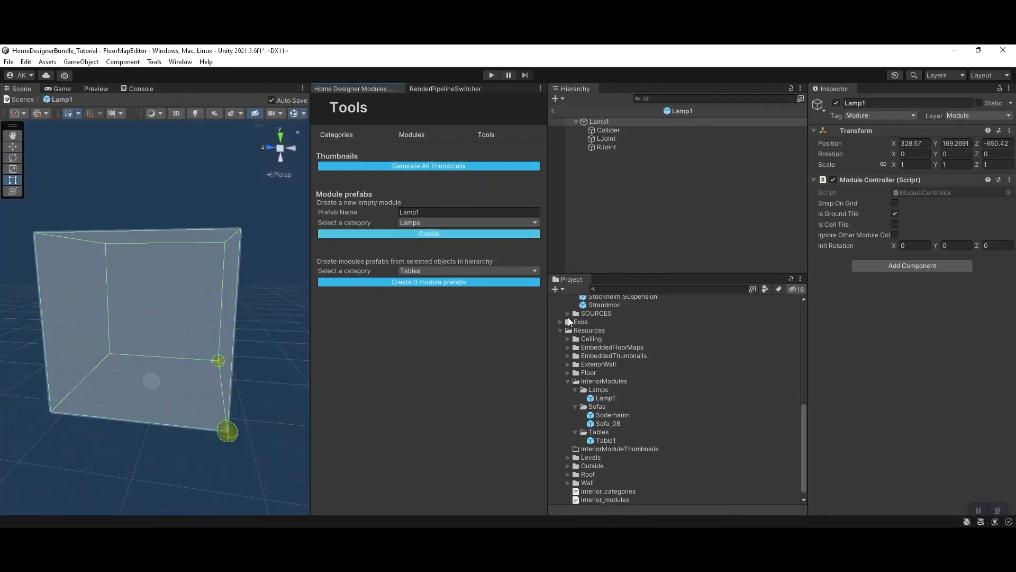
Step: Add the Lamp_Oluce prefab from the _ARCHVIZ Prefabs folder as a child of Lamp1
{"action": "scroll", "coordinate": [593, 381], "scroll_direction": "up", "scroll_amount": 10}
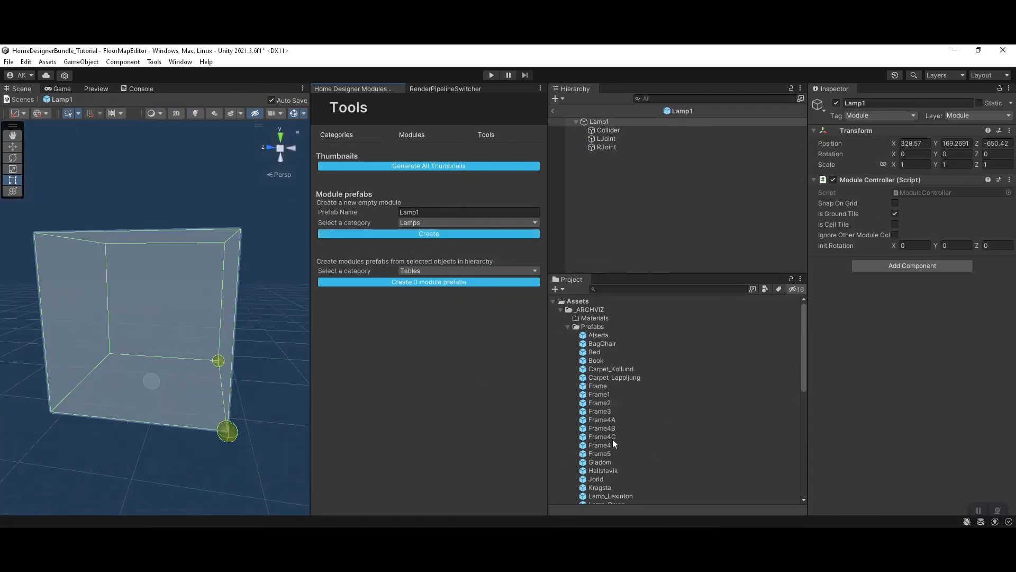
{"action": "scroll", "coordinate": [619, 493], "scroll_direction": "down", "scroll_amount": 2}
{"action": "left_click_drag", "start_coordinate": [607, 473], "coordinate": [669, 204]}
{"action": "key", "text": "f"}
Step: Move Lamp_Oluce so it hangs below the Collider cube, at about Y -1.86 and Z -0.04
{"action": "scroll", "coordinate": [142, 297], "scroll_direction": "down", "scroll_amount": 3}
{"action": "middle_click_drag", "start_coordinate": [138, 350], "coordinate": [209, 269]}
{"action": "scroll", "coordinate": [206, 275], "scroll_direction": "down", "scroll_amount": 2}
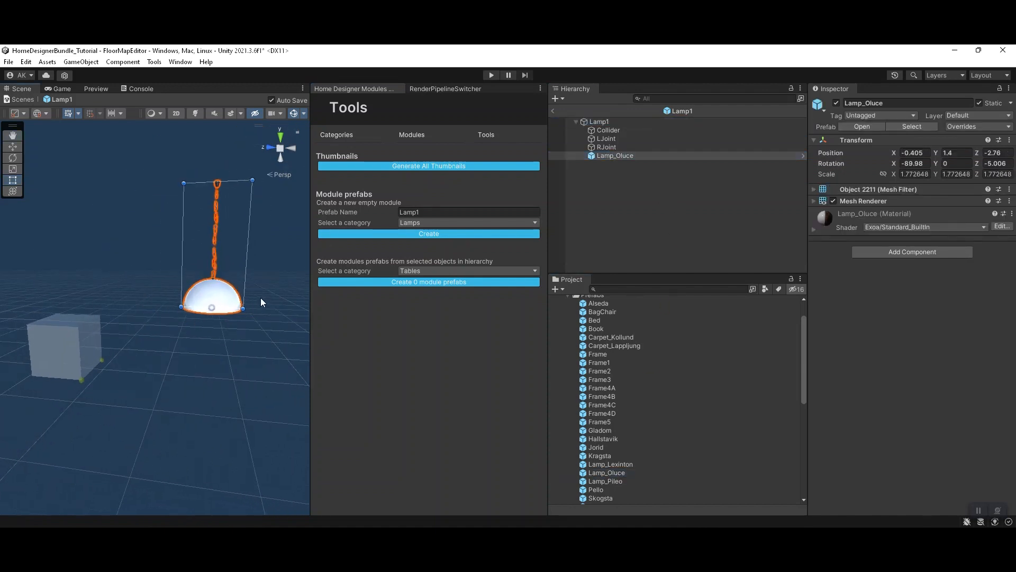
{"action": "left_click_drag", "start_coordinate": [261, 302], "coordinate": [213, 342], "text": "alt"}
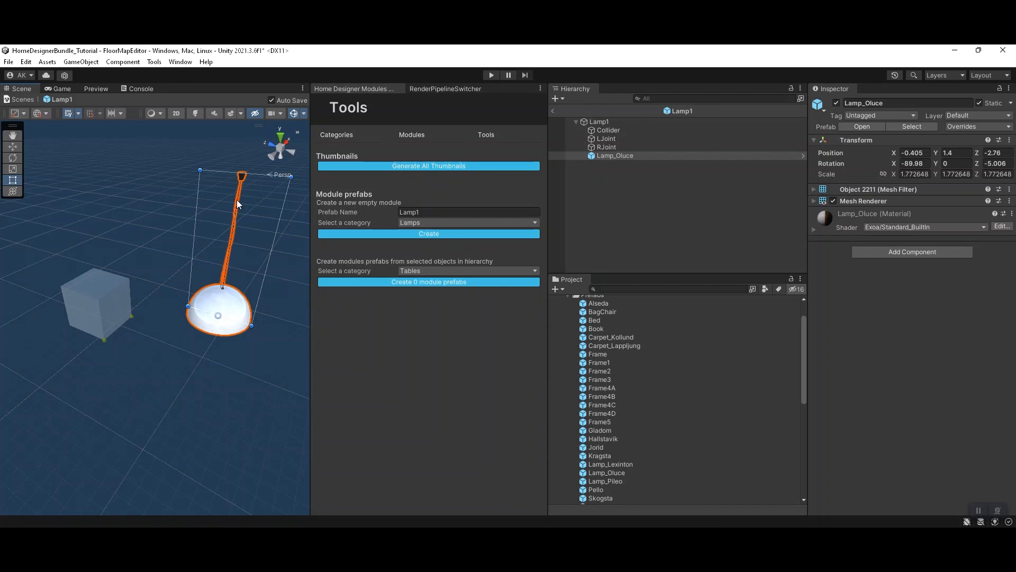
{"action": "middle_click_drag", "start_coordinate": [241, 181], "coordinate": [218, 208]}
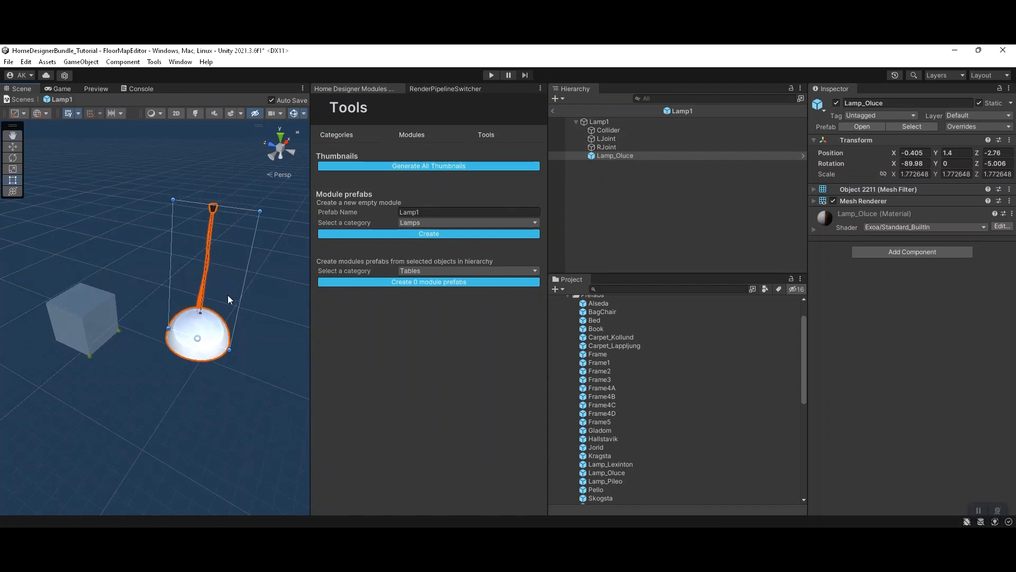
{"action": "middle_click_drag", "start_coordinate": [195, 311], "coordinate": [278, 234]}
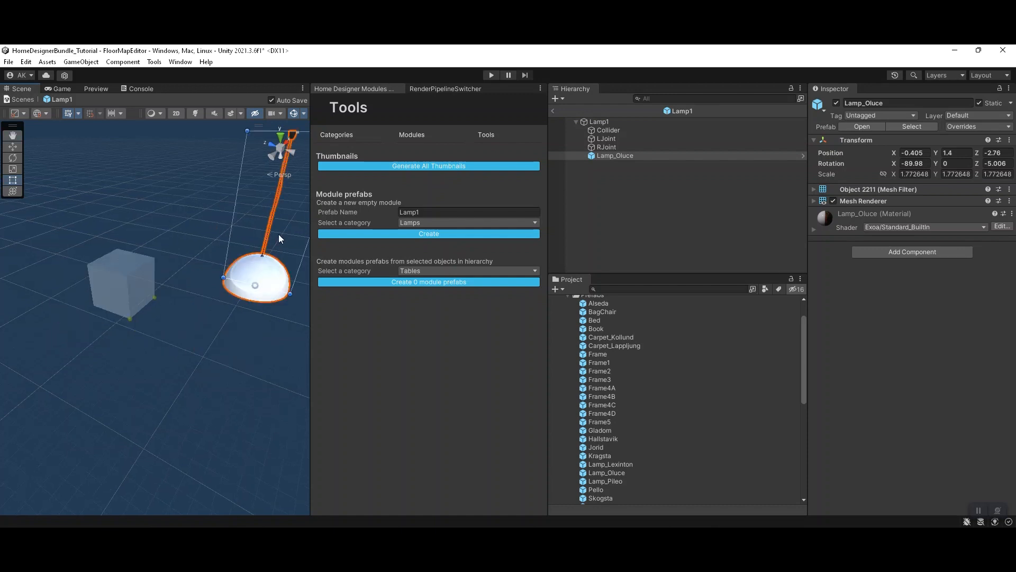
{"action": "left_click_drag", "start_coordinate": [268, 267], "coordinate": [187, 279]}
{"action": "middle_click_drag", "start_coordinate": [152, 374], "coordinate": [250, 298]}
{"action": "scroll", "coordinate": [249, 299], "scroll_direction": "up", "scroll_amount": 4}
{"action": "left_click_drag", "start_coordinate": [171, 315], "coordinate": [133, 396]}
{"action": "left_click_drag", "start_coordinate": [188, 287], "coordinate": [175, 279], "text": "alt"}
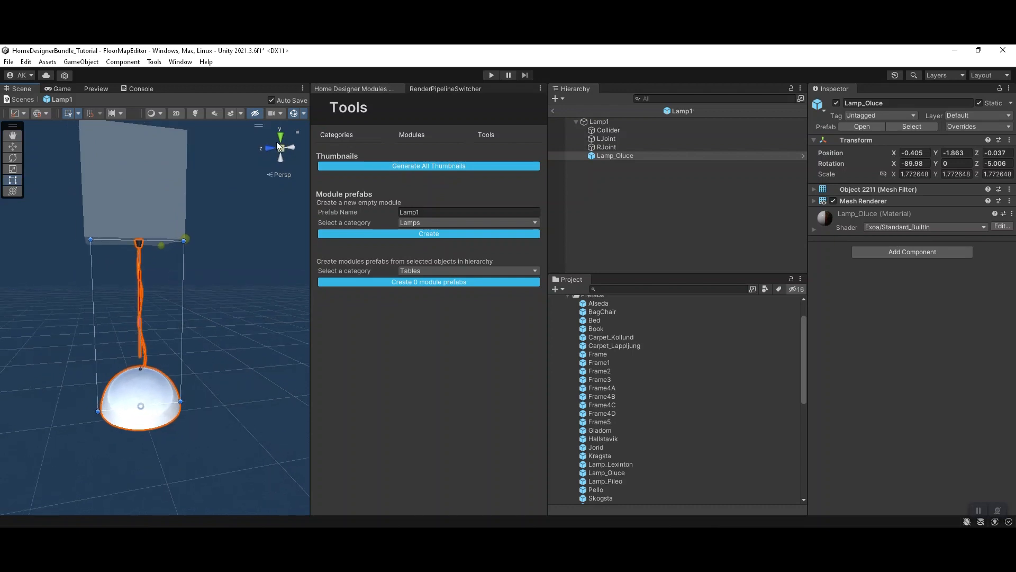
Step: In an orthographic back view, center Lamp_Oluce under the cube with its top at the joints' height, about X 0 and Y -1.83
{"action": "left_click", "coordinate": [279, 175]}
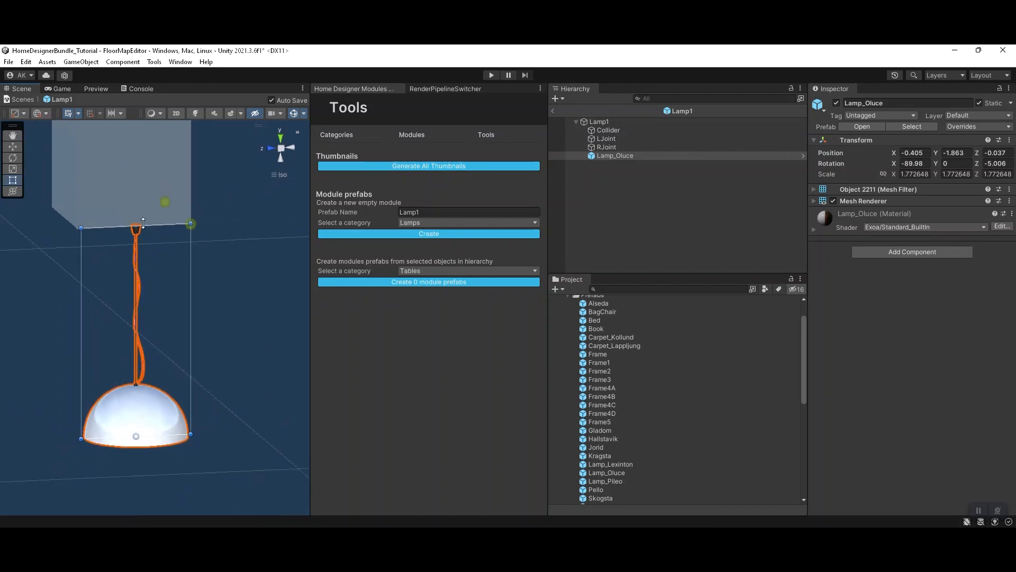
{"action": "left_click", "coordinate": [291, 147]}
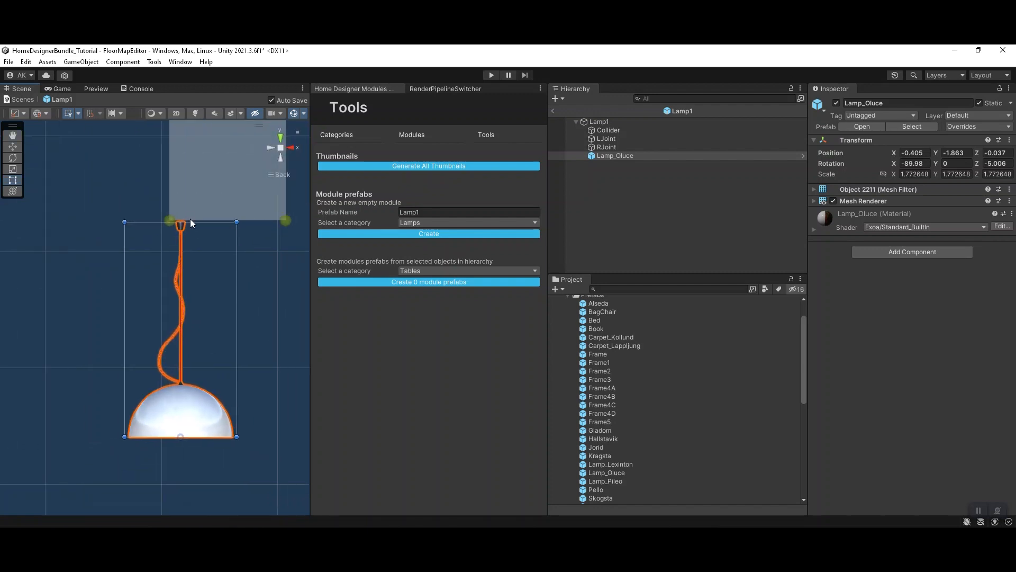
{"action": "left_click_drag", "start_coordinate": [183, 228], "coordinate": [234, 221]}
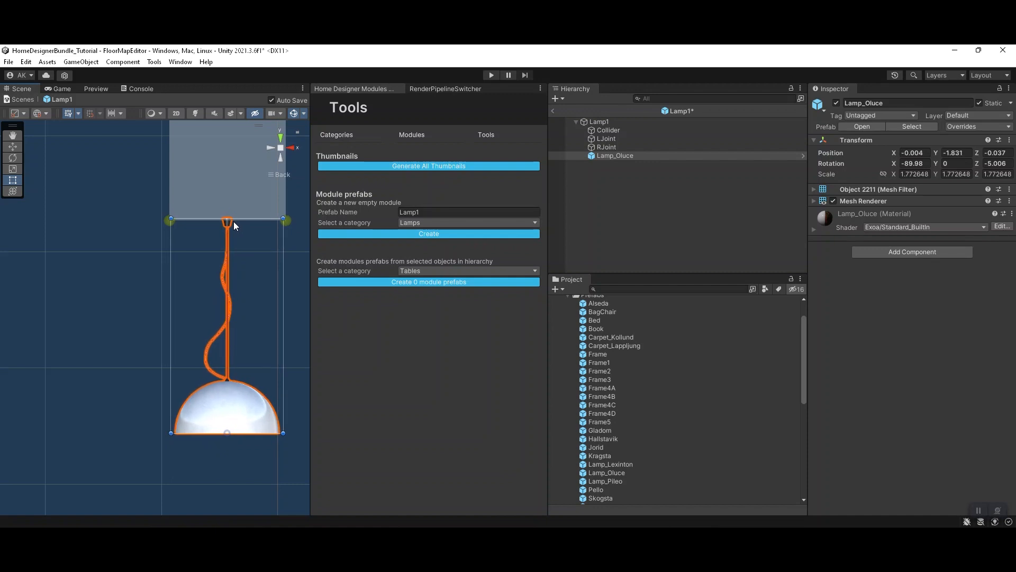
{"action": "scroll", "coordinate": [236, 231], "scroll_direction": "down", "scroll_amount": 6}
{"action": "middle_click_drag", "start_coordinate": [238, 244], "coordinate": [228, 253]}
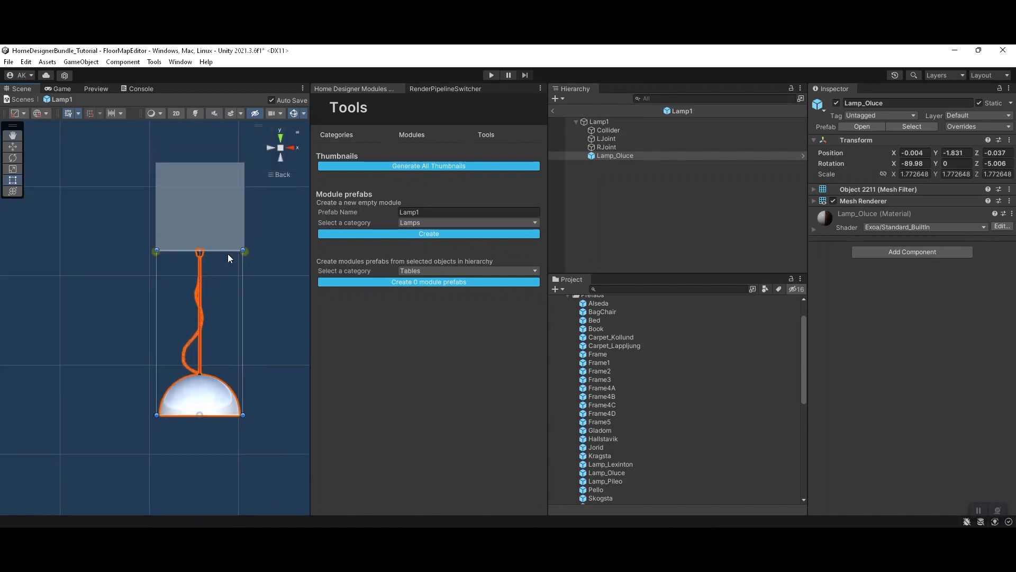
Step: Resize the Collider to enclose the hanging lamp in back and side views, to a scale of about 1 × 1.9 × 0.94
{"action": "left_click", "coordinate": [609, 130]}
{"action": "left_click_drag", "start_coordinate": [217, 249], "coordinate": [212, 414]}
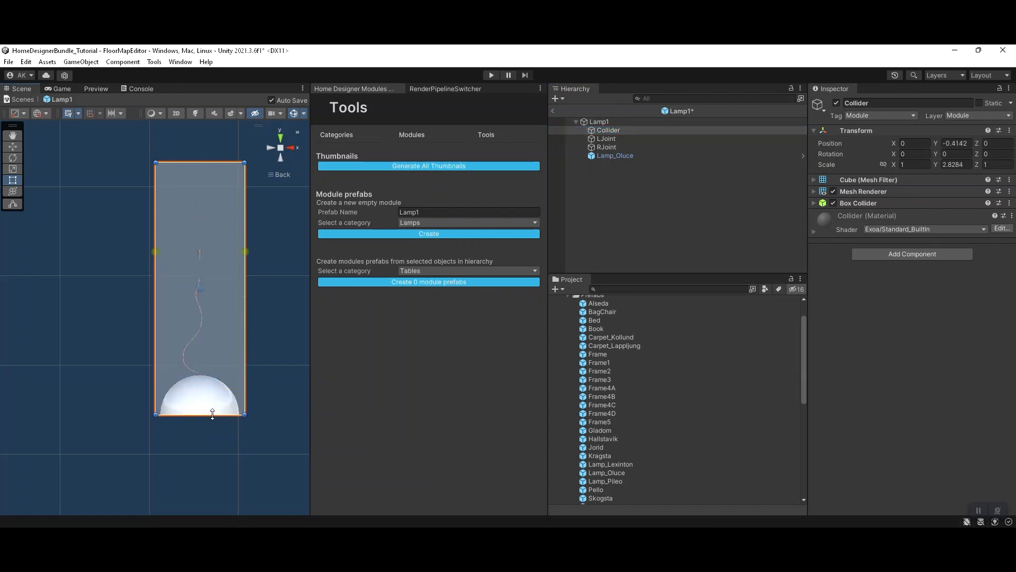
{"action": "left_click_drag", "start_coordinate": [223, 161], "coordinate": [218, 245]}
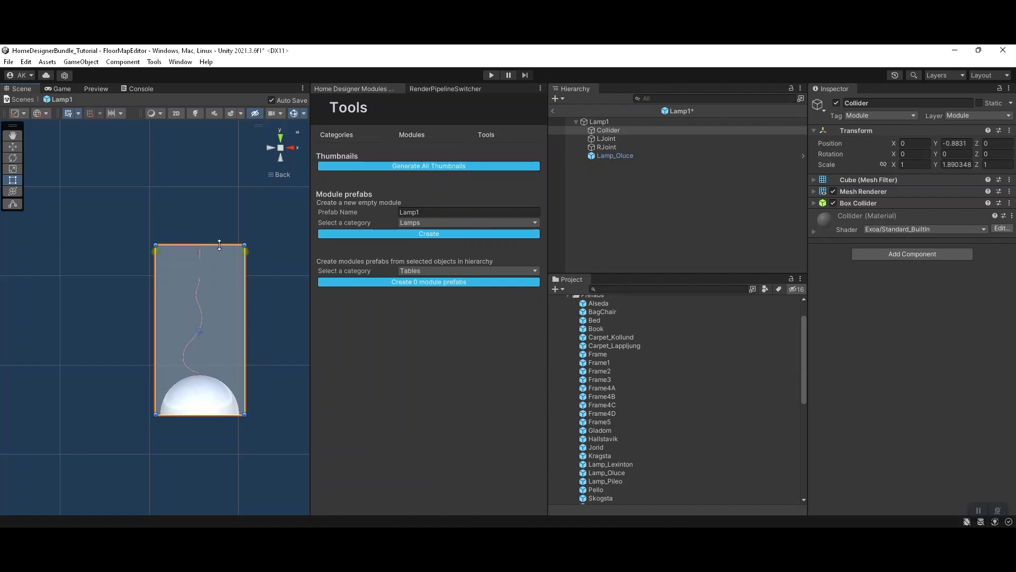
{"action": "left_click", "coordinate": [291, 147]}
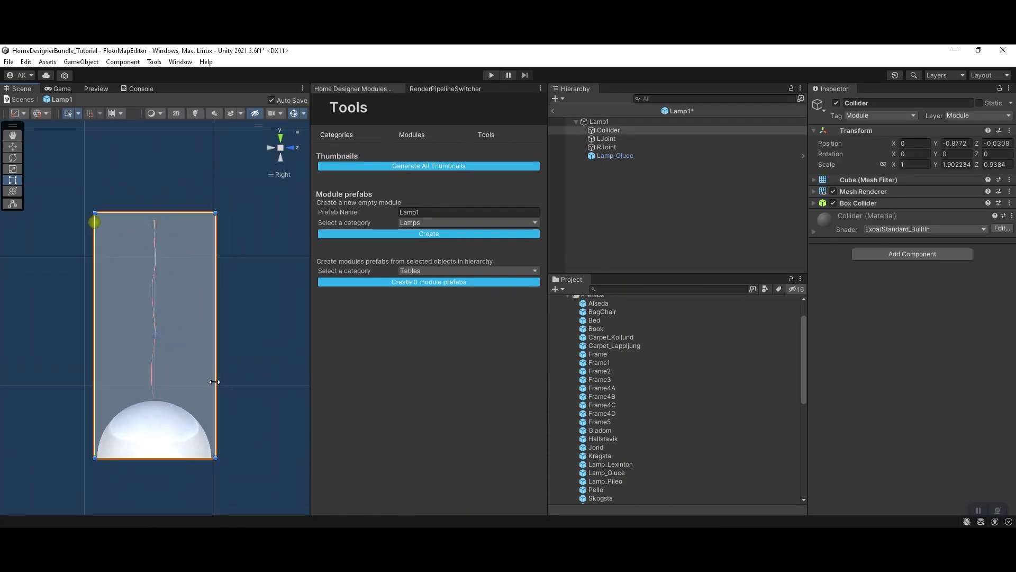
Step: Delete the LJoint and RJoint objects from Lamp1 and disable the Collider's Mesh Renderer
{"action": "left_click", "coordinate": [608, 138]}
{"action": "left_click", "coordinate": [614, 147], "text": "ctrl"}
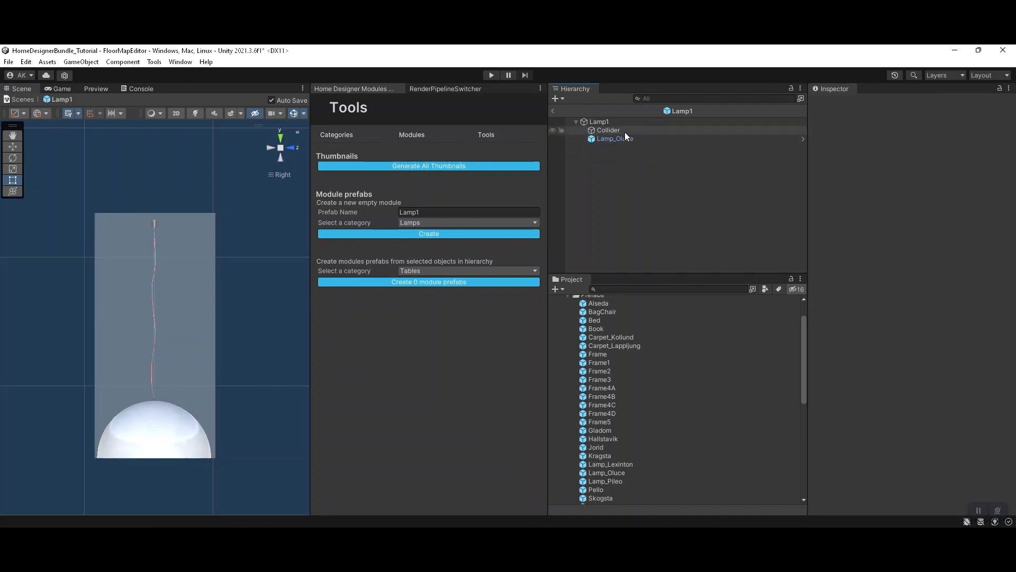
{"action": "left_click", "coordinate": [627, 132]}
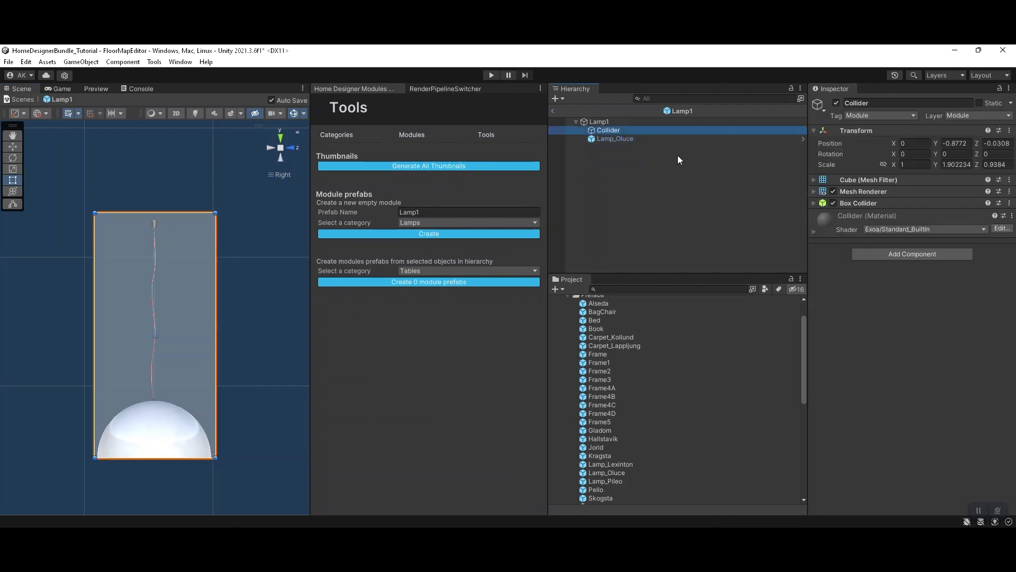
{"action": "left_click", "coordinate": [834, 191]}
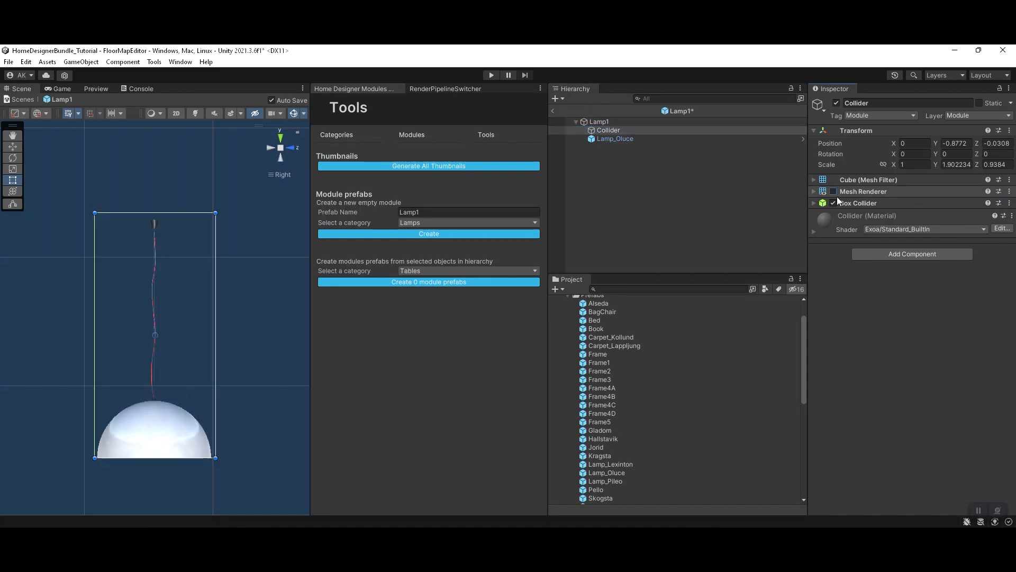
Step: Make Lamp1 a ceiling module by enabling Is Ceil Tile and disabling Is Ground Tile, and return to the FloorMapEditor scene
{"action": "left_click", "coordinate": [607, 122]}
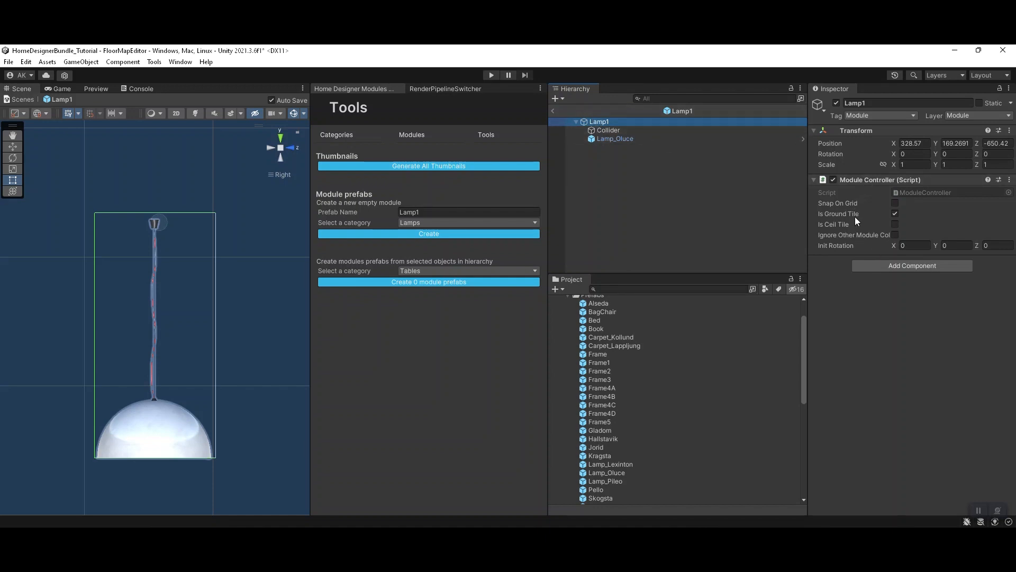
{"action": "left_click", "coordinate": [895, 224]}
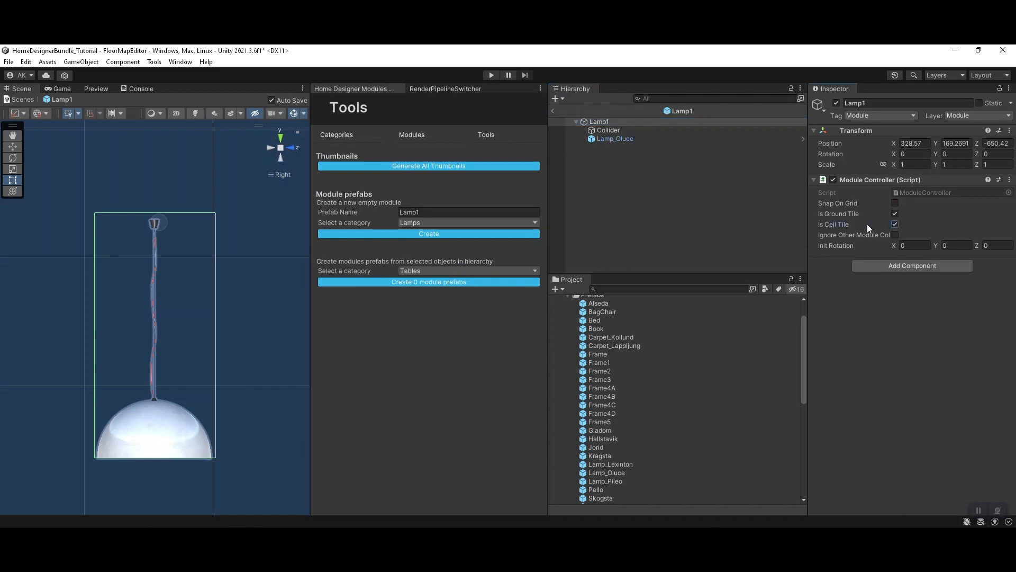
{"action": "left_click", "coordinate": [894, 214]}
{"action": "left_click", "coordinate": [553, 110]}
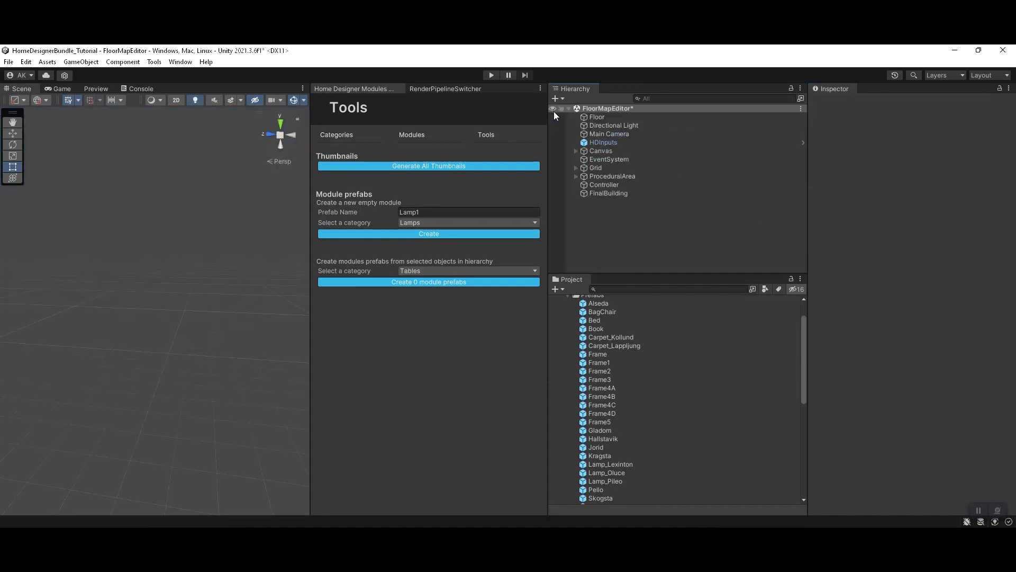
Step: Generate thumbnails for all module prefabs in the Lamps, Sofas and Tables folders
{"action": "scroll", "coordinate": [604, 429], "scroll_direction": "down", "scroll_amount": 8}
{"action": "scroll", "coordinate": [610, 440], "scroll_direction": "down", "scroll_amount": 1}
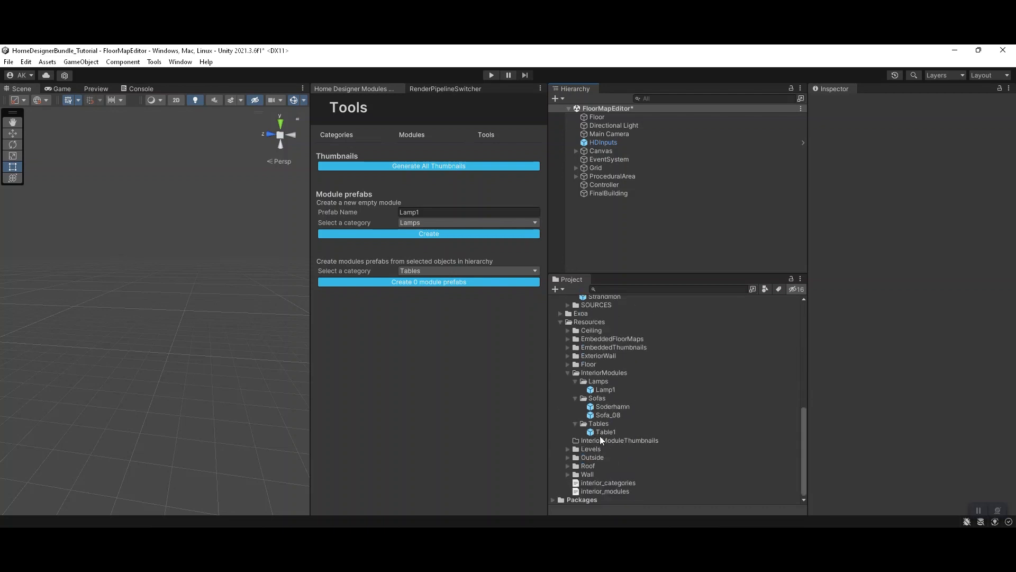
{"action": "left_click", "coordinate": [616, 389]}
{"action": "left_click", "coordinate": [615, 380]}
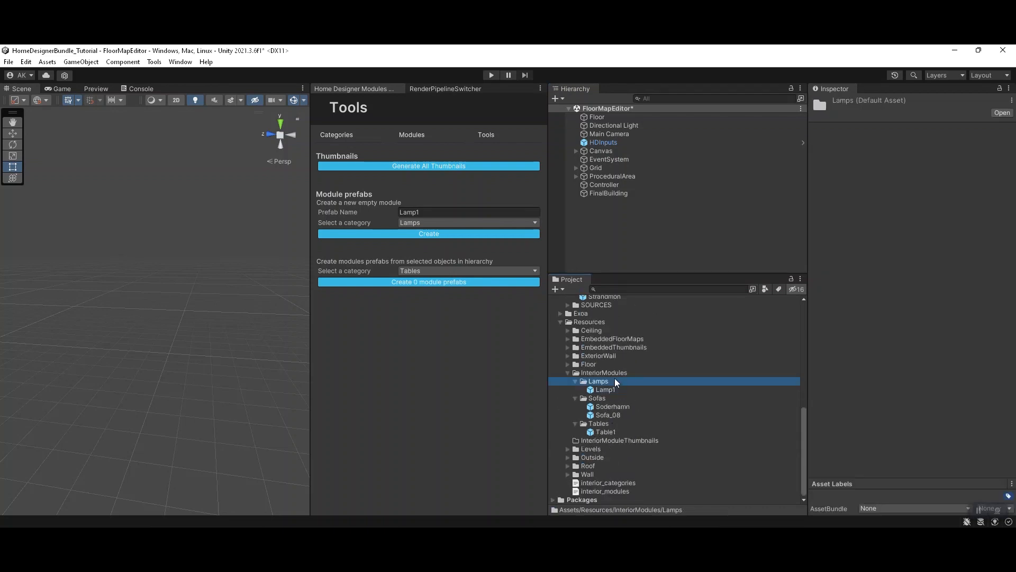
{"action": "left_click", "coordinate": [614, 398]}
{"action": "left_click", "coordinate": [614, 423], "text": "ctrl"}
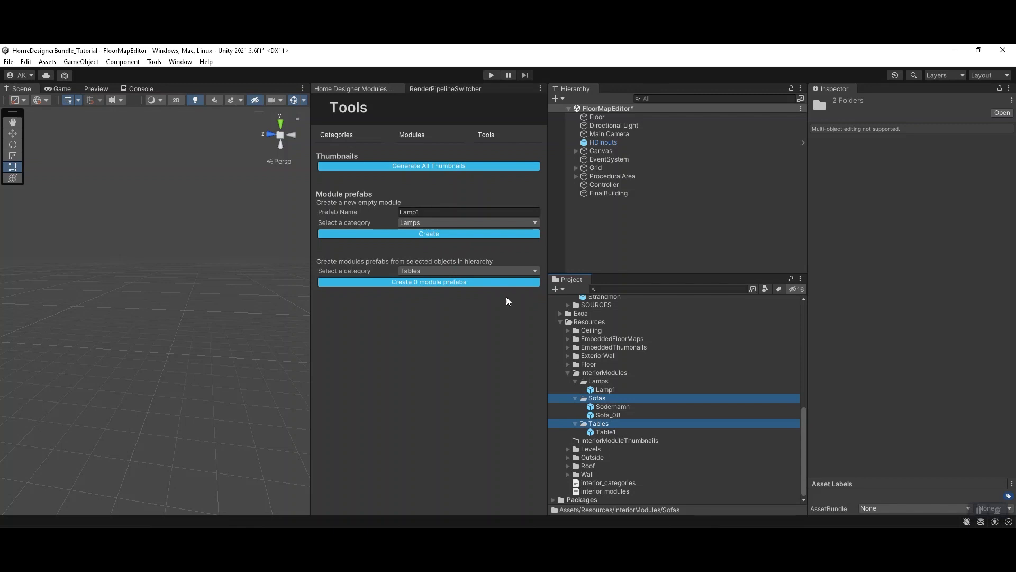
{"action": "left_click", "coordinate": [413, 167]}
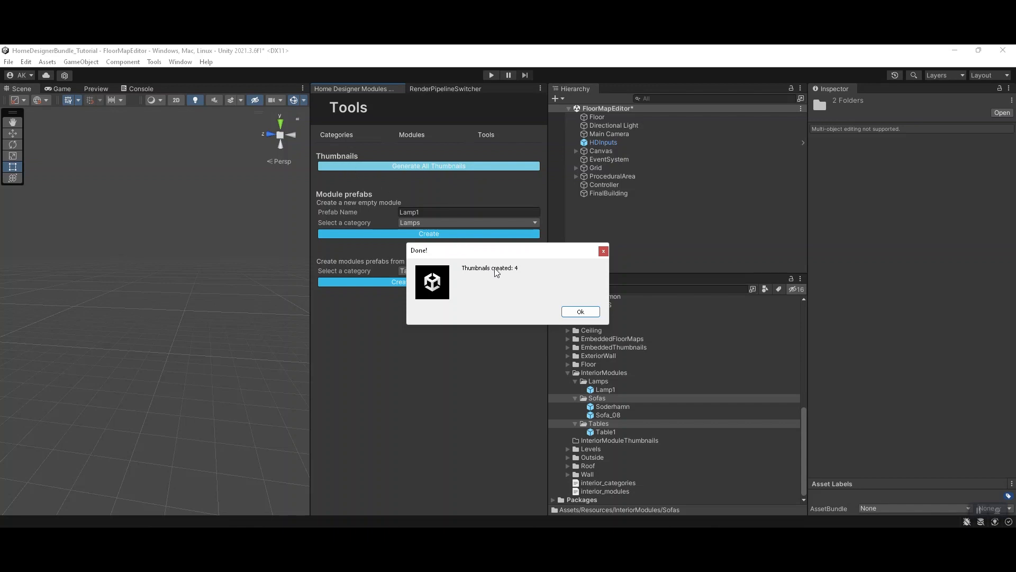
{"action": "left_click", "coordinate": [578, 312]}
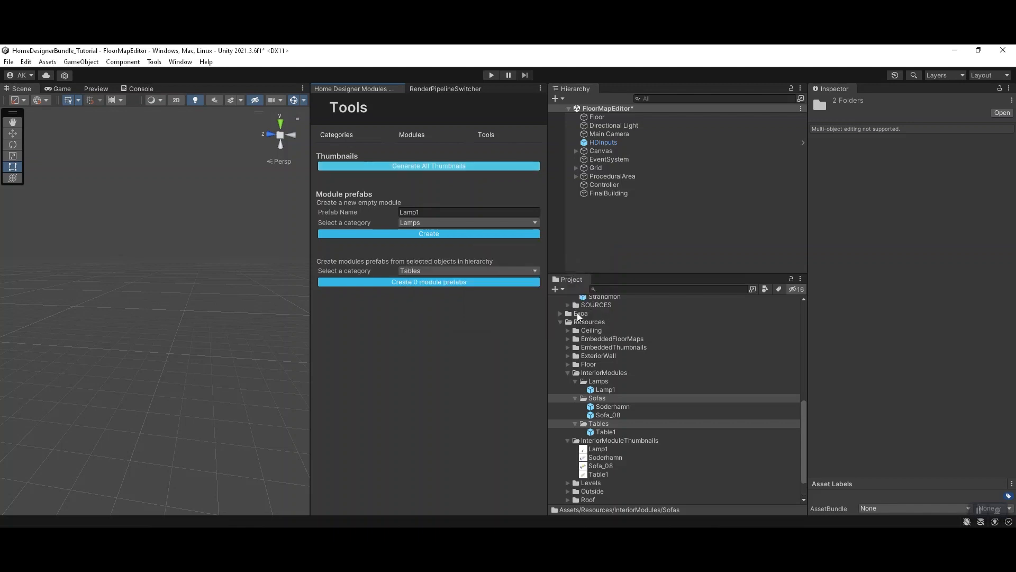
Step: Preview the Lamp1, Soderhamn, Sofa_08 and Table1 thumbnails in the InteriorModuleThumbnails folder
{"action": "left_click", "coordinate": [613, 448]}
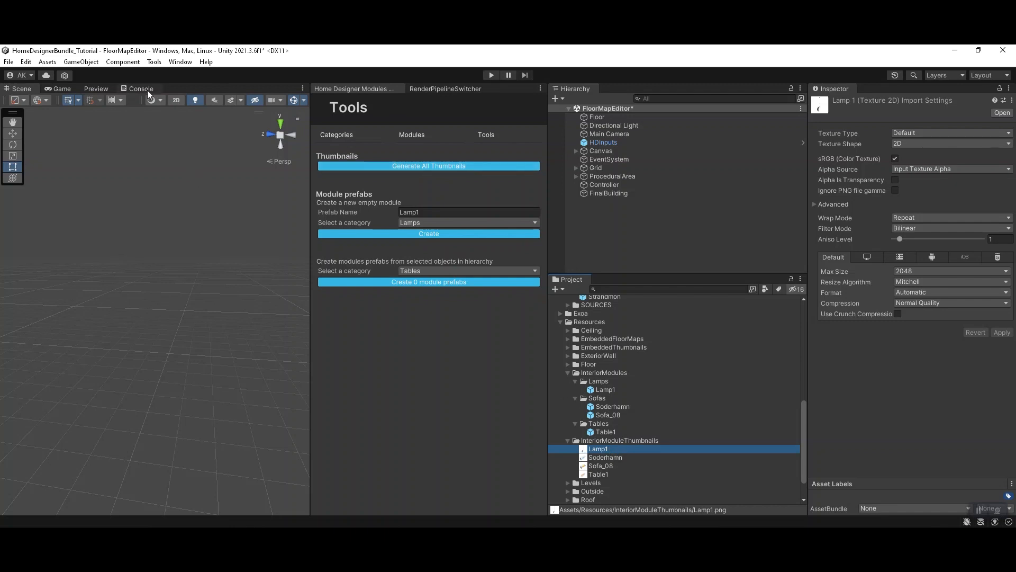
{"action": "left_click", "coordinate": [103, 89]}
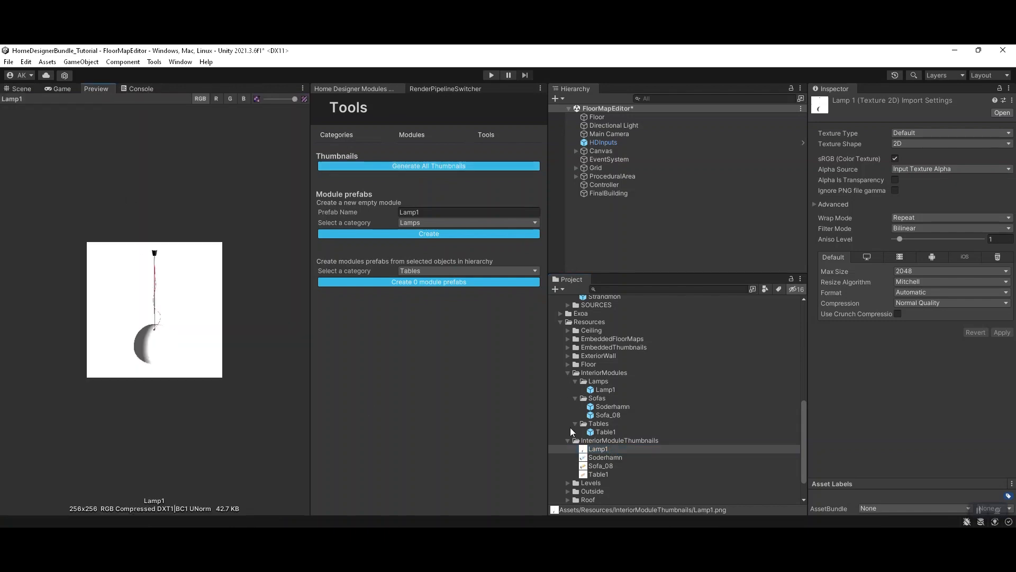
{"action": "left_click", "coordinate": [609, 456]}
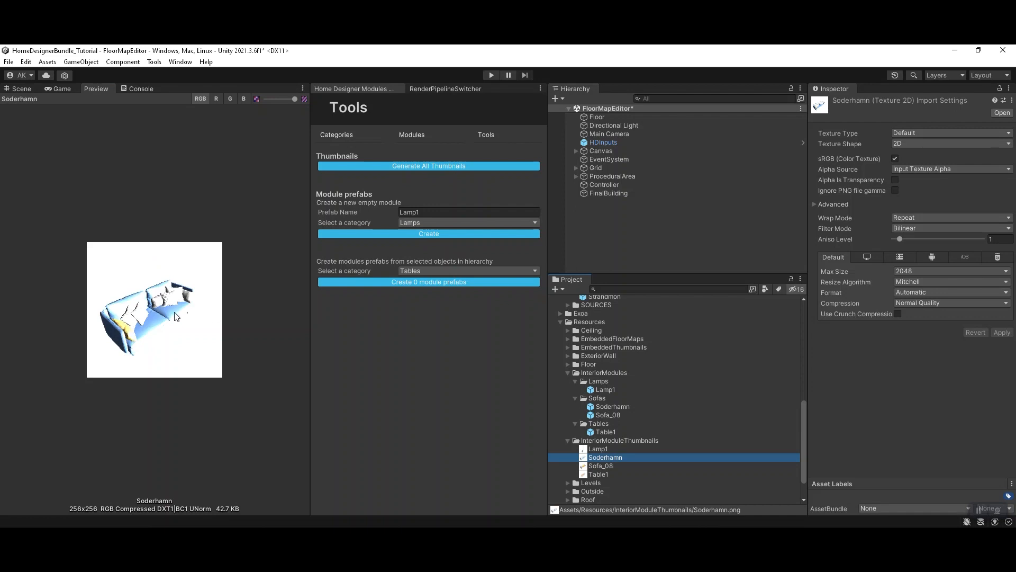
{"action": "key", "text": "Down"}
{"action": "key", "text": "Down"}
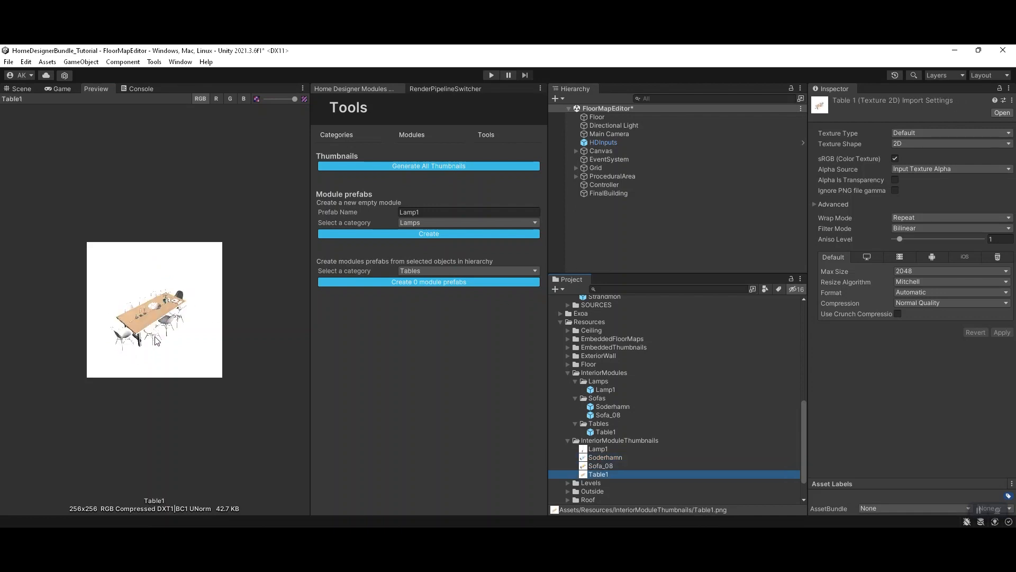
{"action": "key", "text": "Up"}
{"action": "key", "text": "Up"}
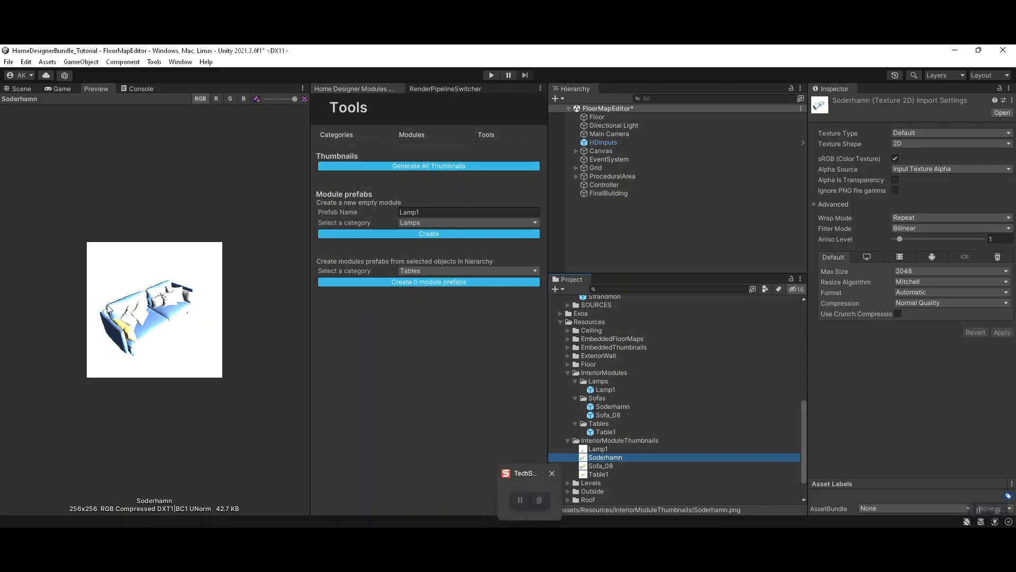
{"action": "left_click", "coordinate": [157, 294]}
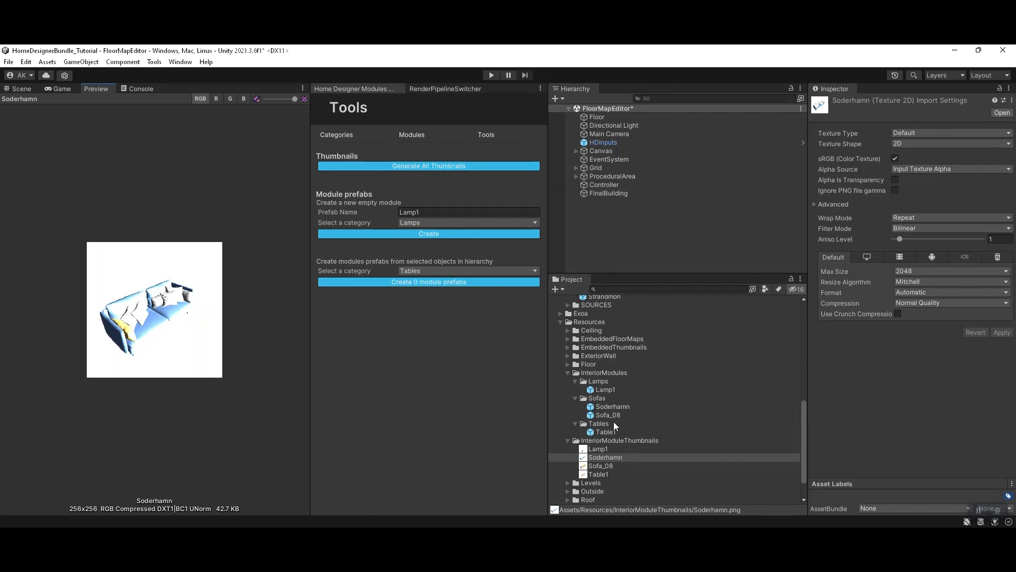
{"action": "left_click", "coordinate": [614, 449]}
Step: Add a new entry to the module list in the Modules Manager and expand its fields
{"action": "left_click", "coordinate": [414, 130]}
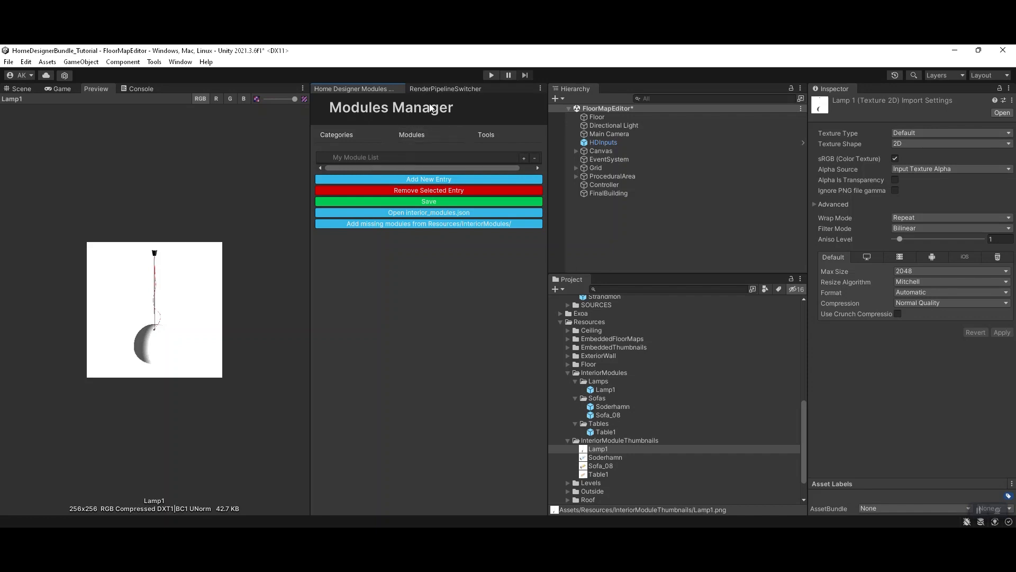
{"action": "left_click", "coordinate": [425, 180]}
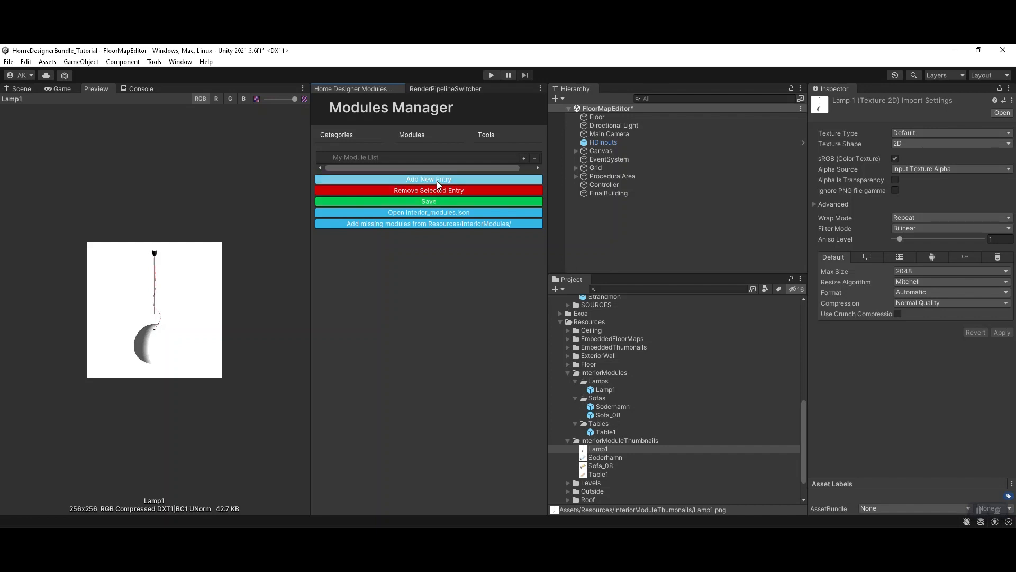
{"action": "left_click", "coordinate": [349, 170]}
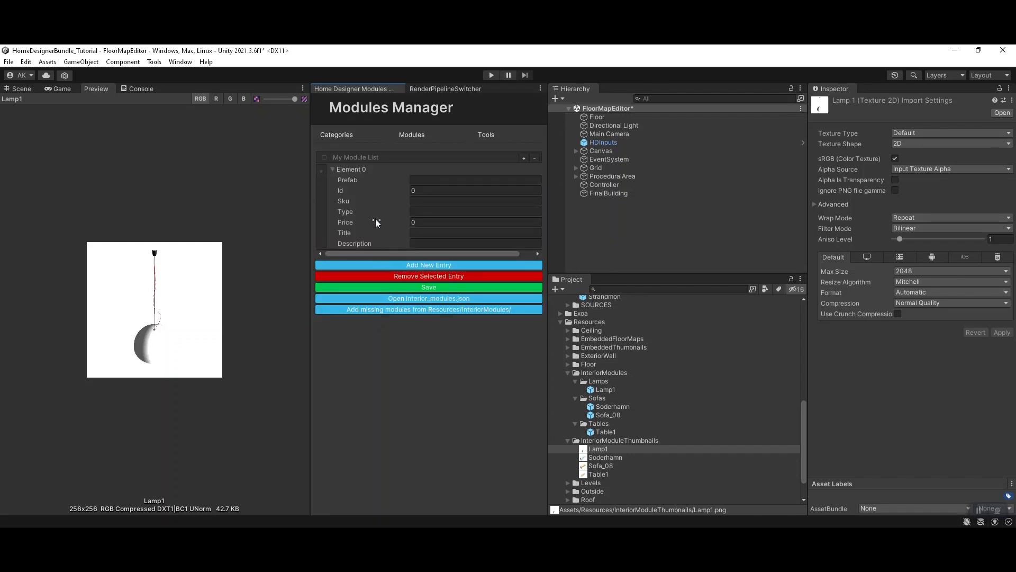
Step: Review the empty entry's Prefab, Sku and Title fields, and remove the entry from the module list
{"action": "left_click", "coordinate": [363, 180]}
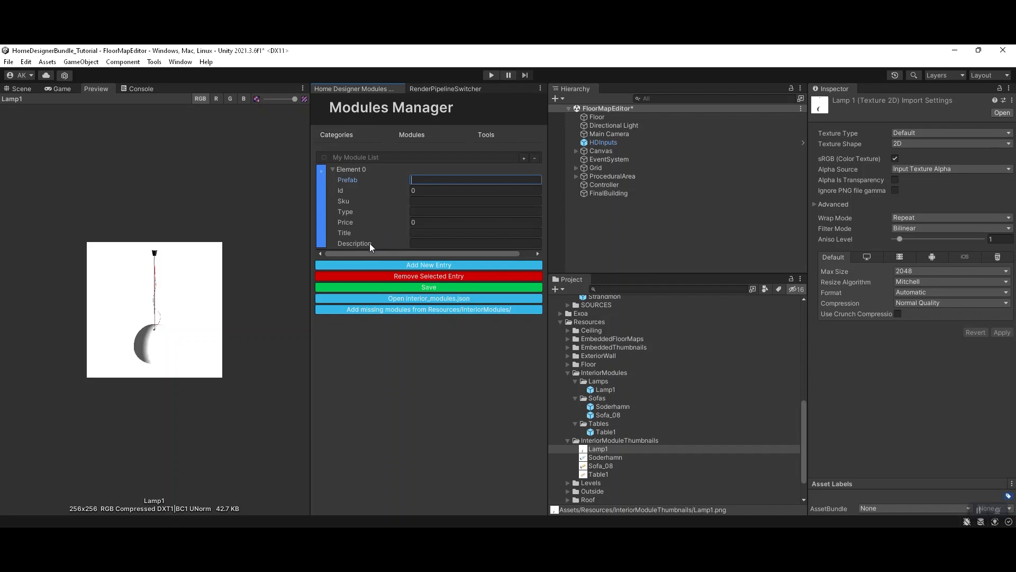
{"action": "left_click", "coordinate": [356, 203]}
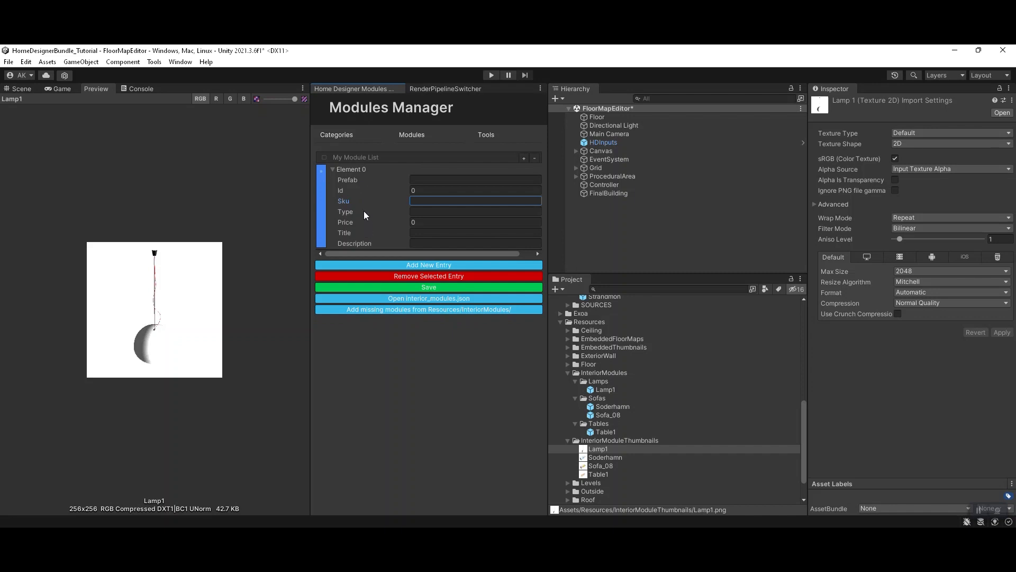
{"action": "left_click", "coordinate": [416, 233]}
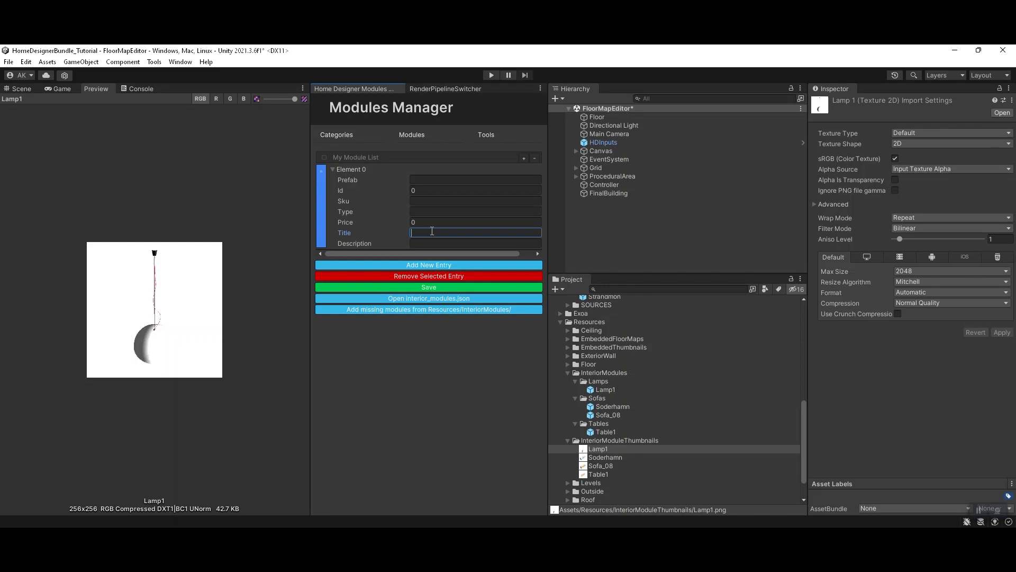
{"action": "left_click", "coordinate": [333, 168]}
{"action": "left_click", "coordinate": [367, 169]}
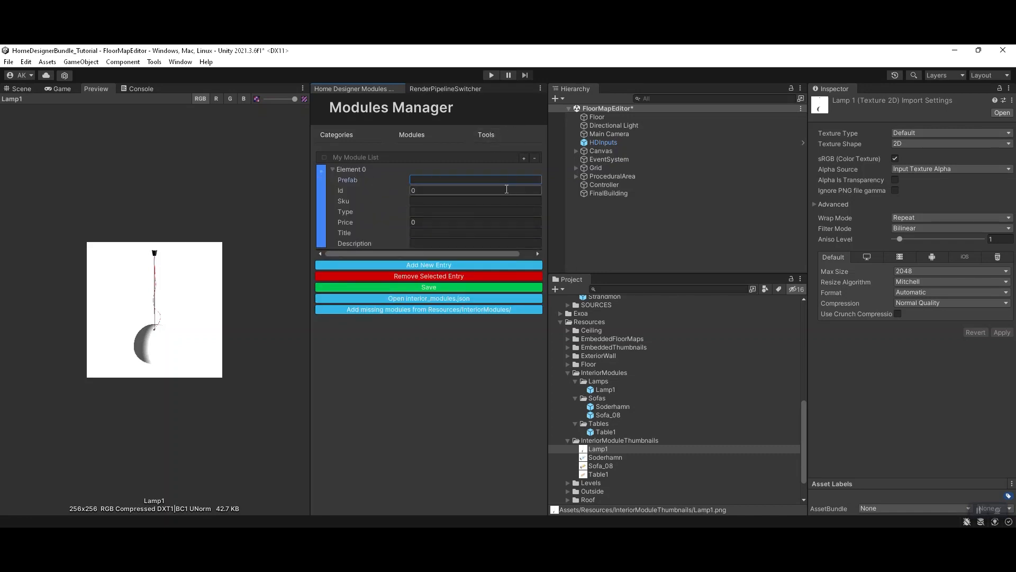
{"action": "left_click", "coordinate": [535, 158]}
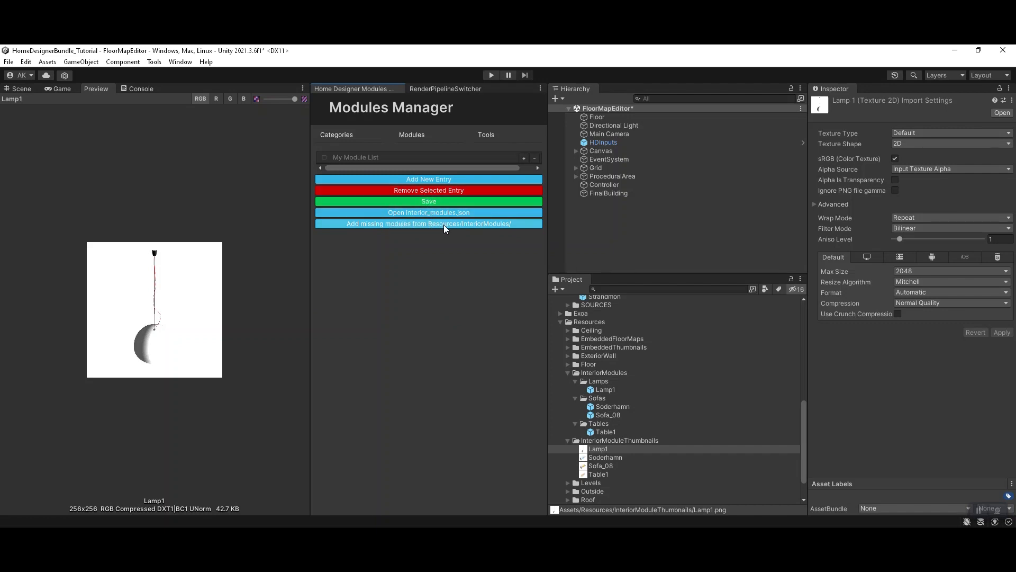
Step: Add all missing modules from Resources/InteriorModules/ to the module list and dismiss the confirmation
{"action": "left_click", "coordinate": [484, 224]}
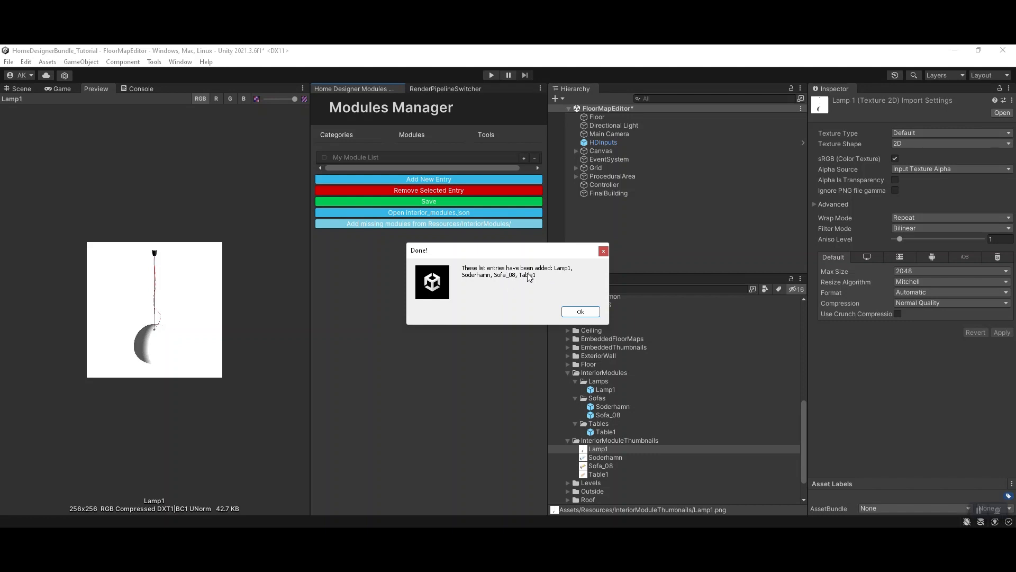
{"action": "left_click", "coordinate": [568, 309]}
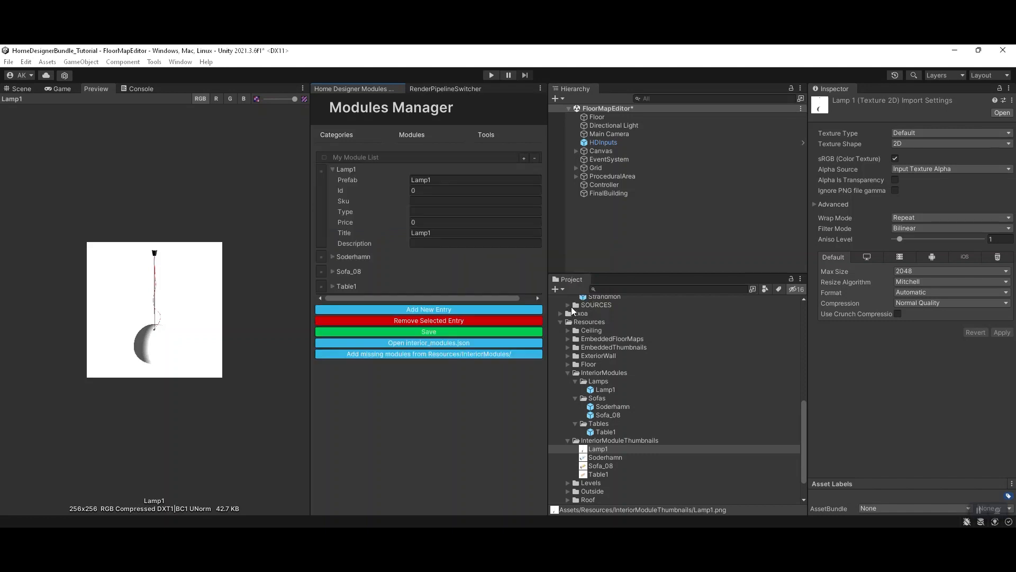
{"action": "left_click", "coordinate": [354, 169]}
{"action": "left_click", "coordinate": [354, 169]}
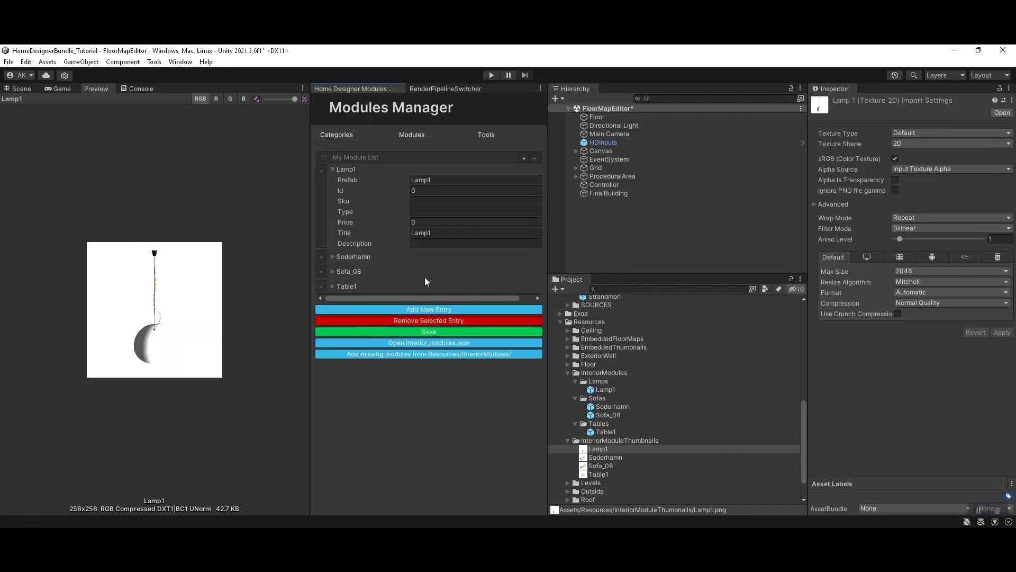
Step: Set the Lamp1 module's title to "Ceiling Lamp"
{"action": "left_click", "coordinate": [438, 180]}
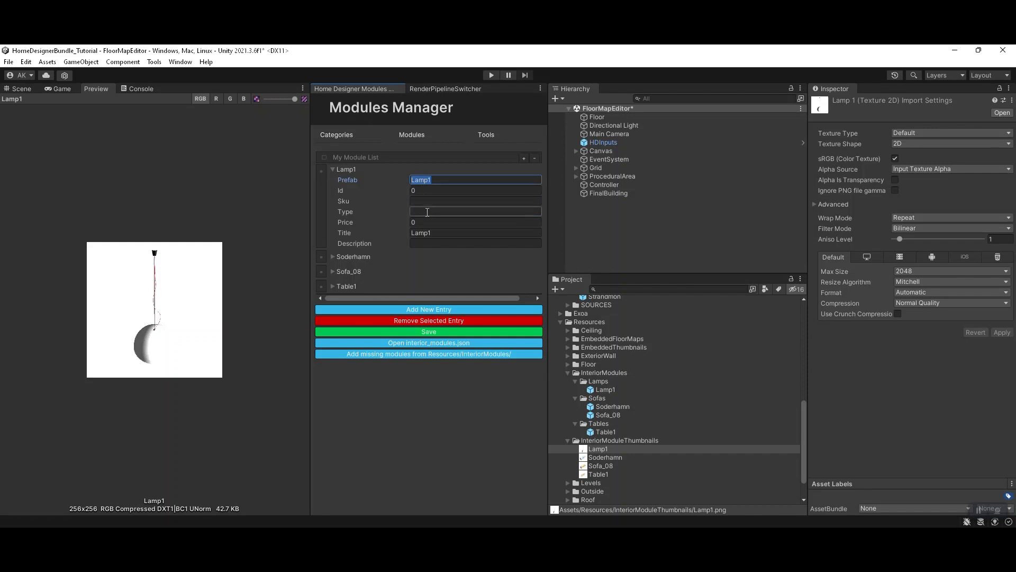
{"action": "left_click", "coordinate": [418, 233]}
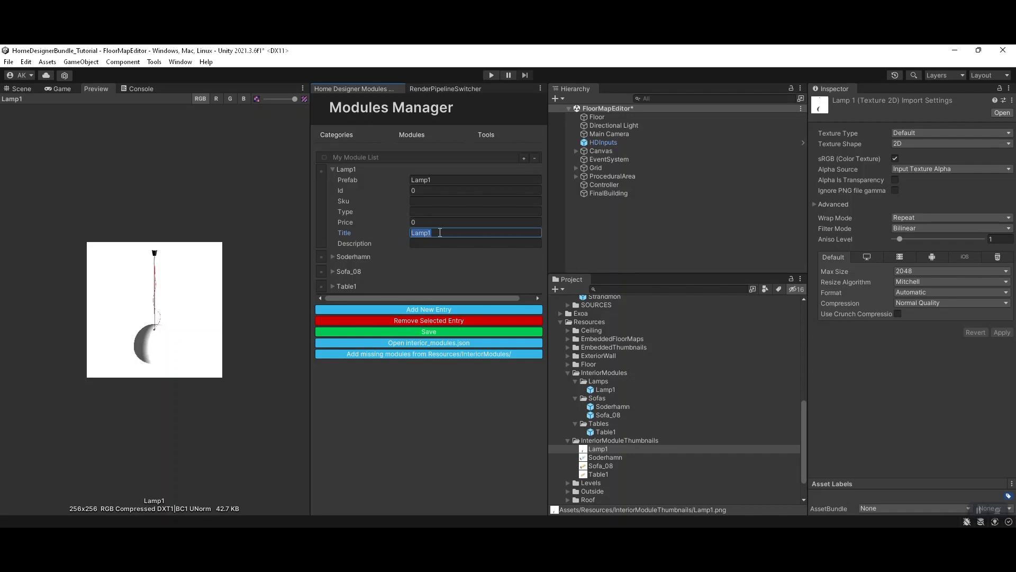
{"action": "type", "text": "Big Lamp"}
{"action": "key", "text": "ctrl+a"}
{"action": "type", "text": "Ceiling Lamp"}
Step: Expand the Table1 module entry and set its title to "Big Table"
{"action": "left_click", "coordinate": [351, 285]}
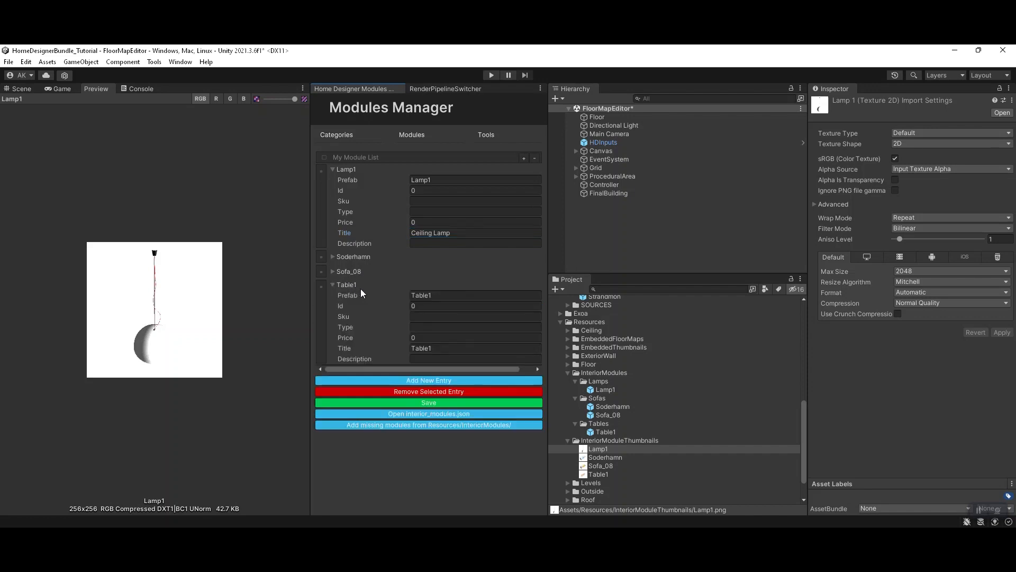
{"action": "left_click", "coordinate": [434, 348]}
{"action": "type", "text": "Big Tab"}
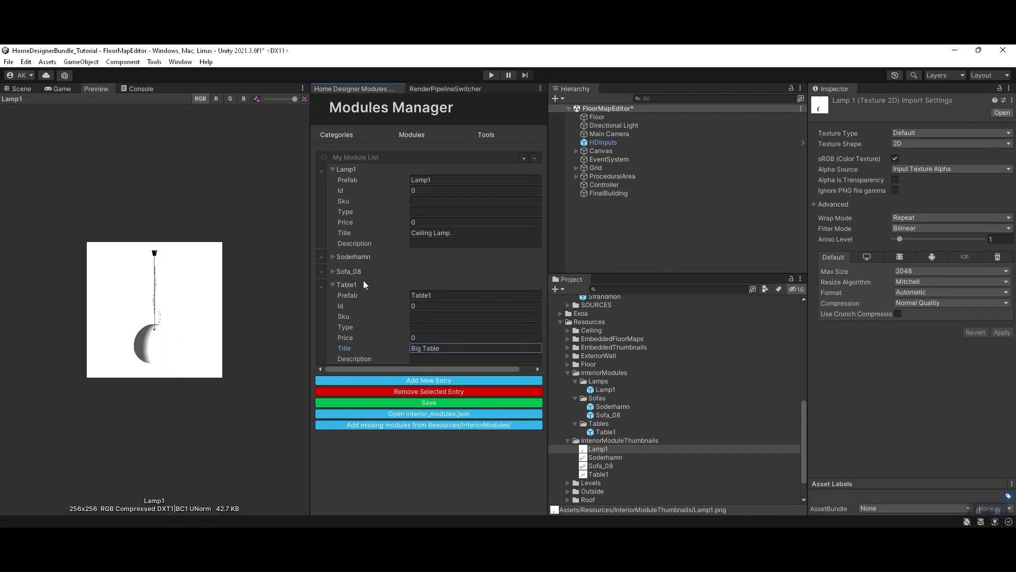
Step: Collapse the Table1 and Lamp1 entries and save the module list to interior_modules.json
{"action": "left_click", "coordinate": [370, 297]}
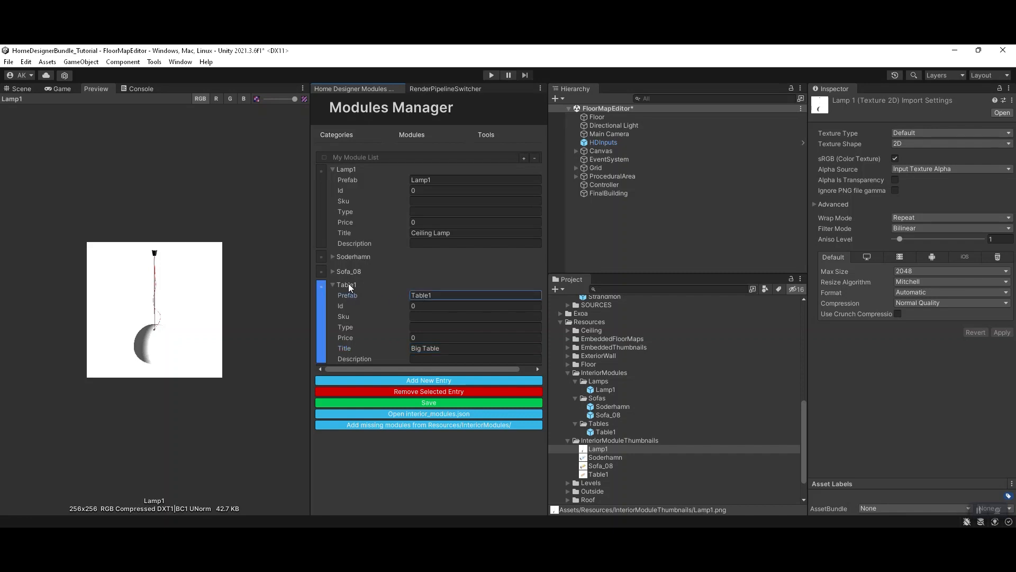
{"action": "left_click", "coordinate": [352, 169]}
{"action": "left_click", "coordinate": [355, 210]}
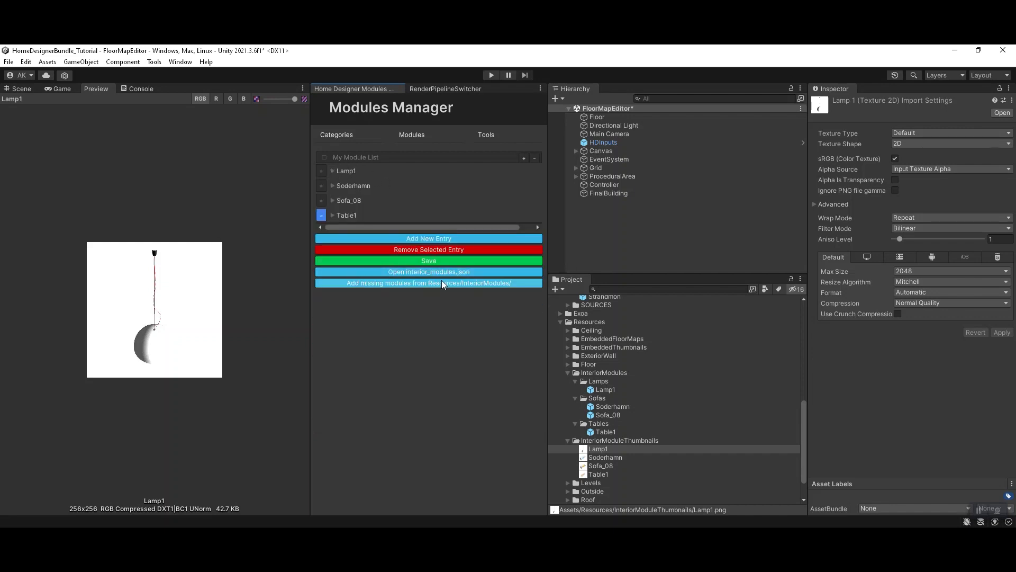
{"action": "left_click", "coordinate": [422, 262]}
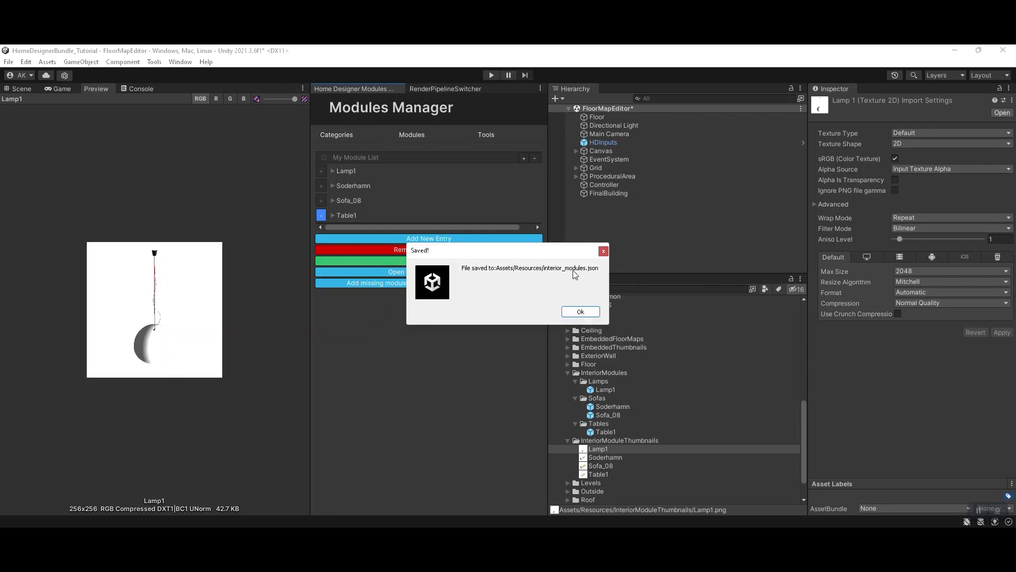
{"action": "left_click", "coordinate": [580, 312]}
Step: Open interior_modules.json from the Resources folder in Visual Studio Code, examine the saved module entries, and return to Unity
{"action": "scroll", "coordinate": [618, 439], "scroll_direction": "down", "scroll_amount": 2}
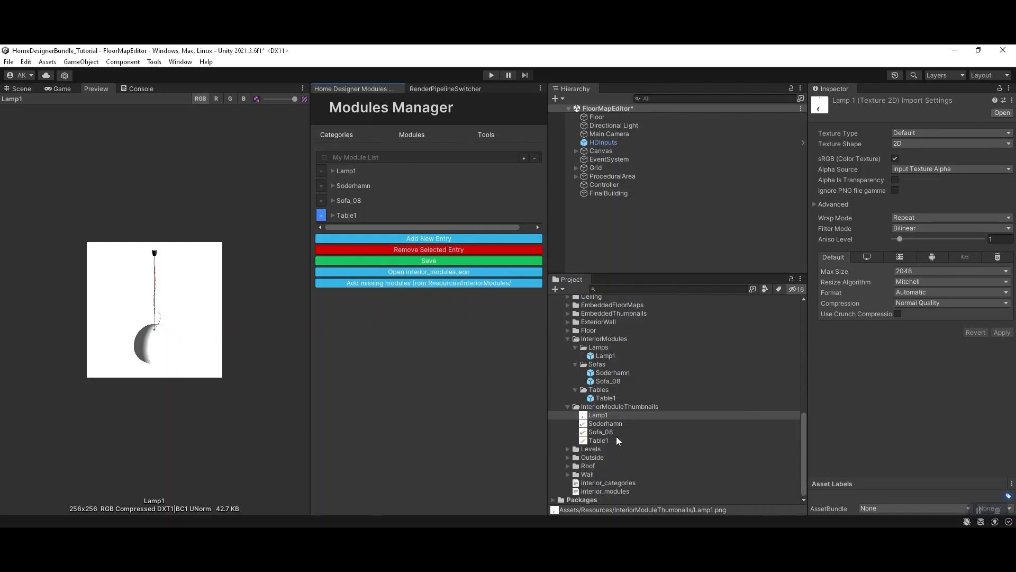
{"action": "left_click", "coordinate": [608, 490]}
{"action": "left_click", "coordinate": [611, 484]}
{"action": "left_click", "coordinate": [611, 492]}
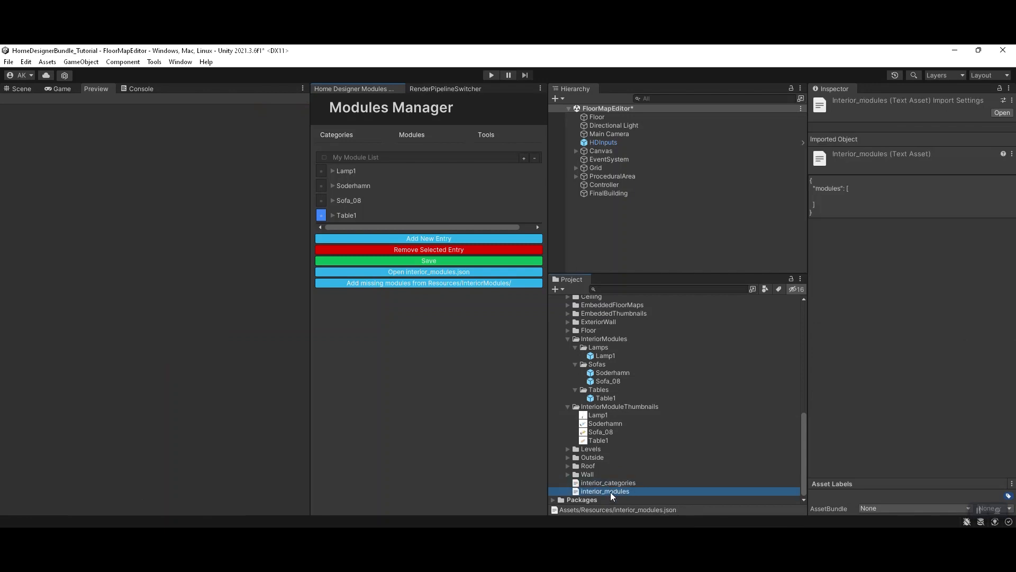
{"action": "double_click", "coordinate": [611, 491]}
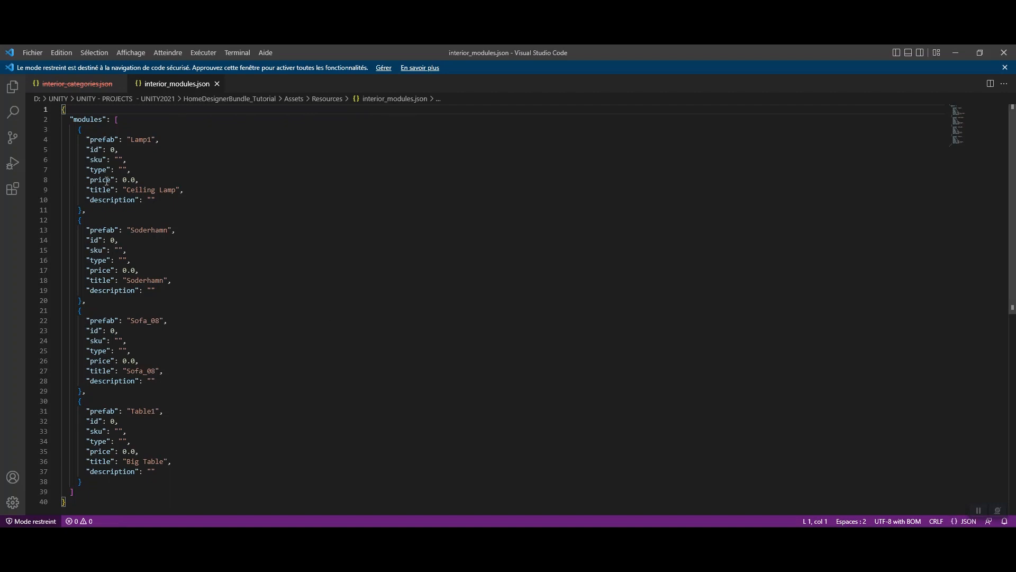
{"action": "scroll", "coordinate": [160, 424], "scroll_direction": "down", "scroll_amount": 4}
{"action": "scroll", "coordinate": [148, 315], "scroll_direction": "up", "scroll_amount": 4}
{"action": "key", "text": "alt+Tab"}
{"action": "left_click", "coordinate": [387, 288]}
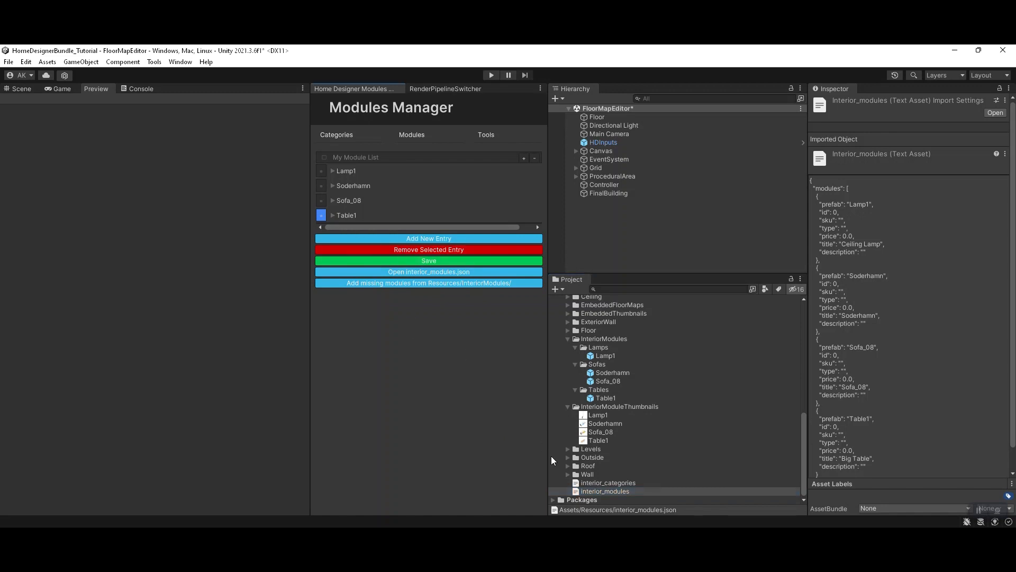
Step: Run the project in Play mode, open the Home Designer interior scene and create a new interior project
{"action": "left_click", "coordinate": [492, 75]}
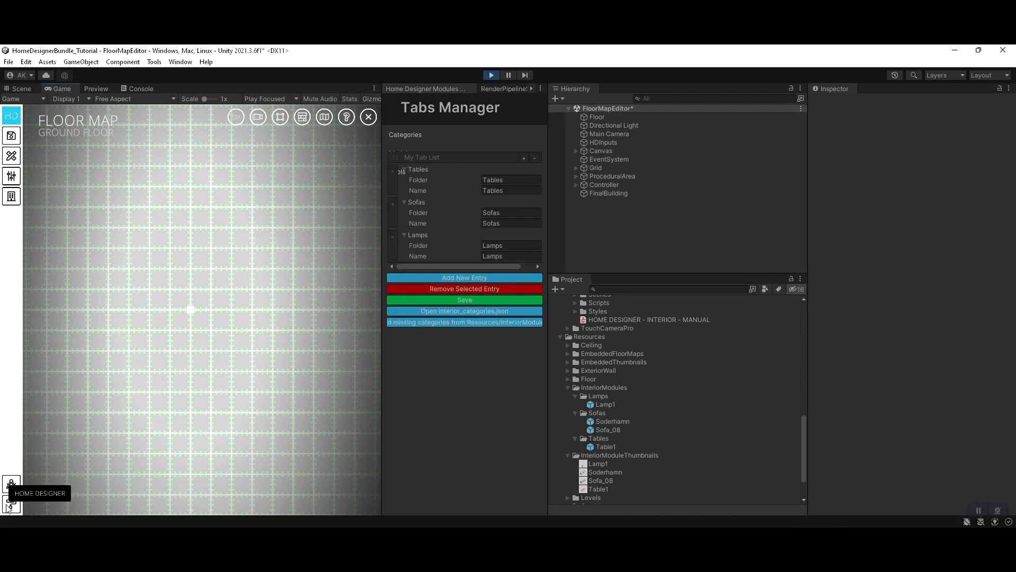
{"action": "left_click", "coordinate": [7, 505]}
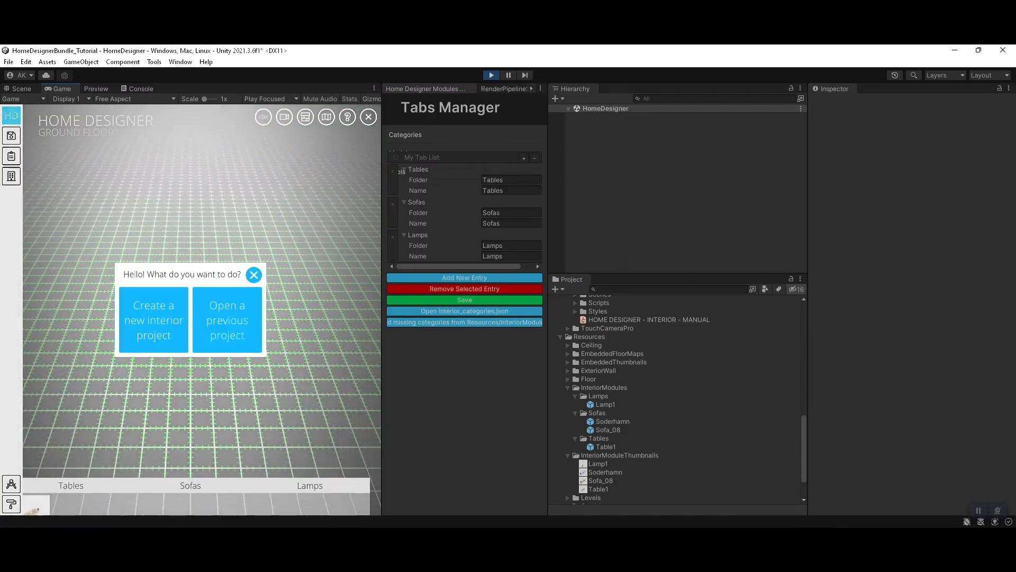
{"action": "left_click", "coordinate": [172, 320]}
{"action": "left_click", "coordinate": [159, 338]}
Step: Apply a wood material to the room's floor and close the Floor Materials options
{"action": "left_click", "coordinate": [205, 315]}
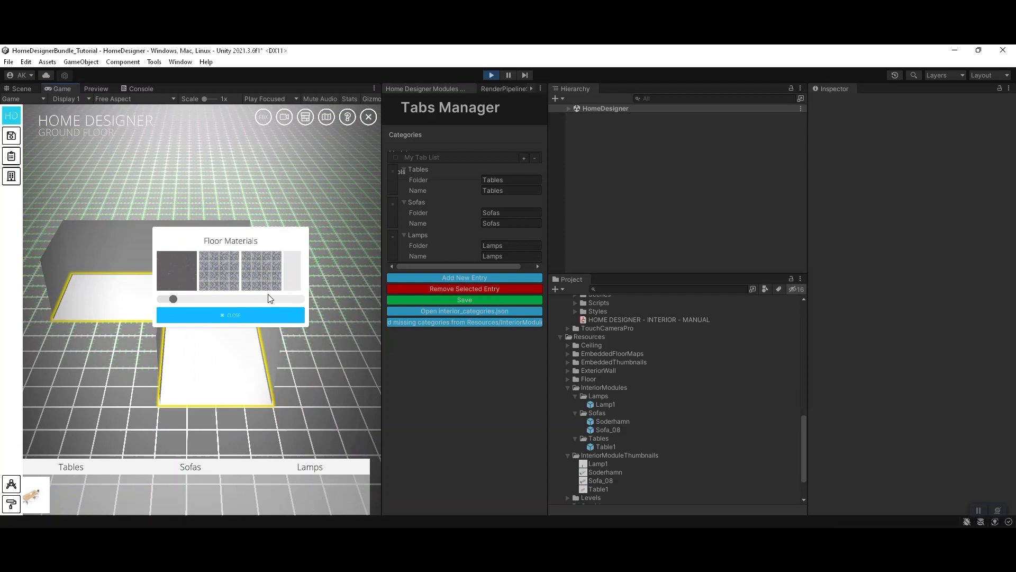
{"action": "left_click", "coordinate": [294, 252]}
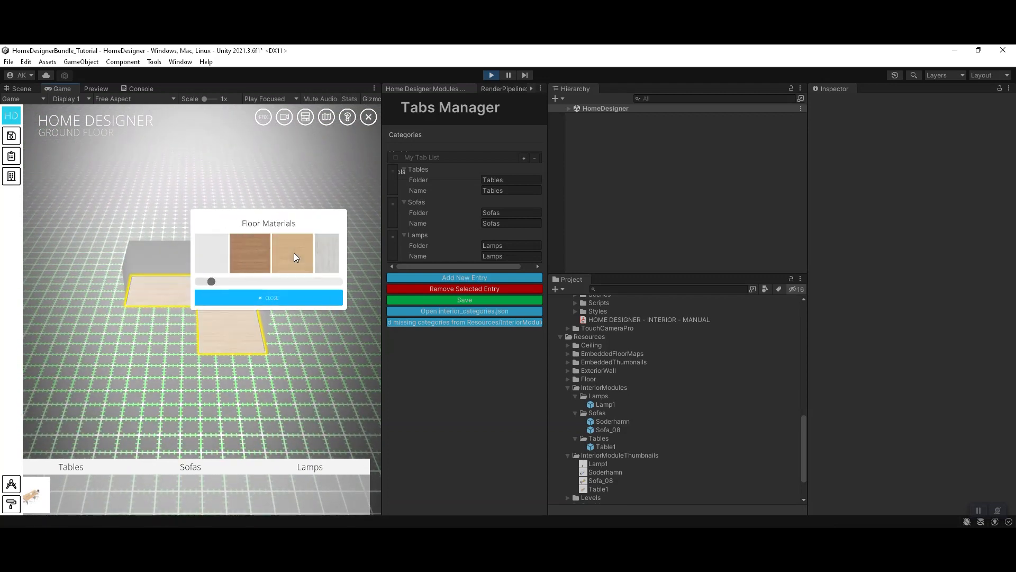
{"action": "left_click", "coordinate": [258, 252]}
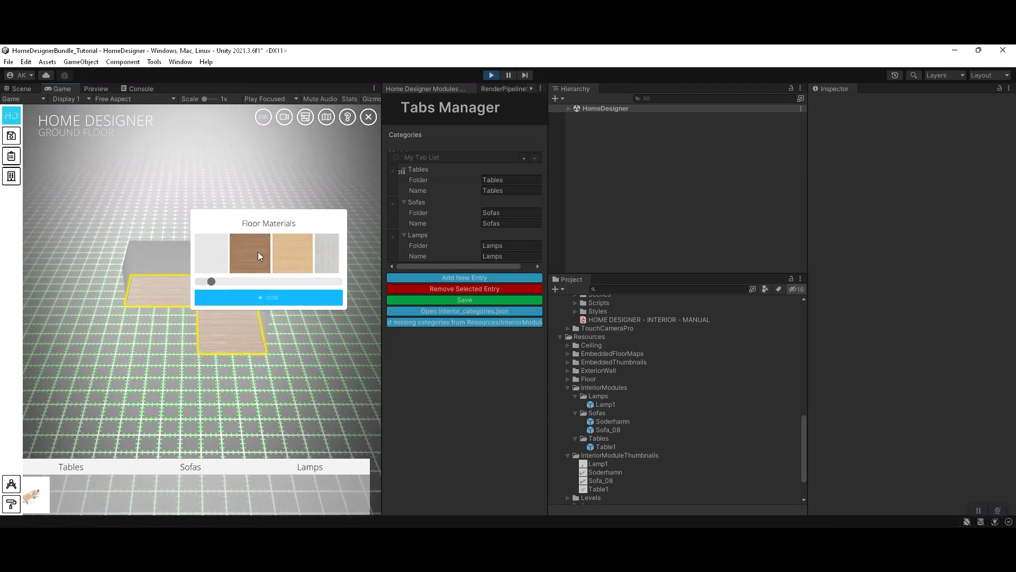
{"action": "left_click", "coordinate": [286, 298]}
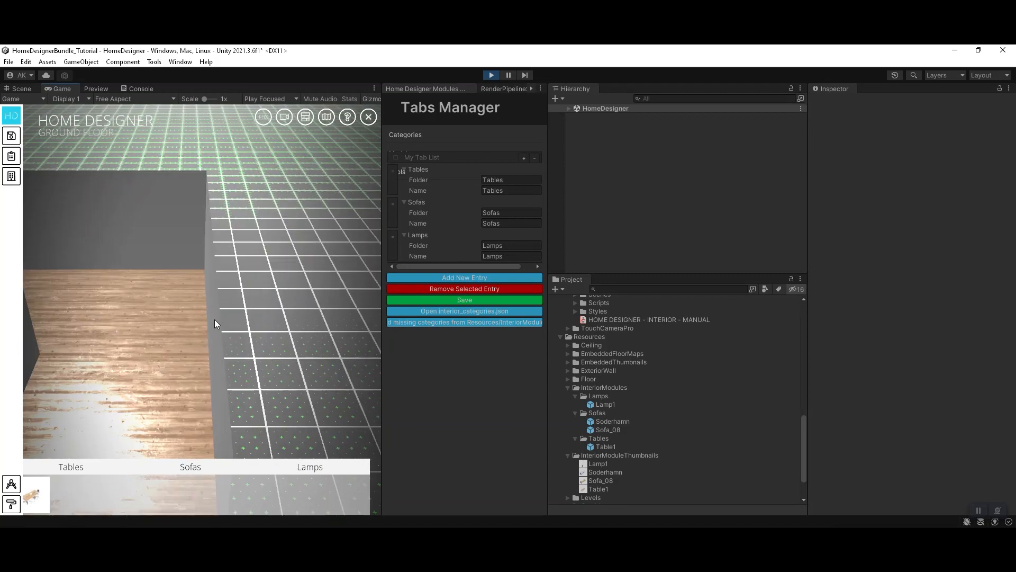
Step: Place the dining table from the Tables category on the wooden floor inside the room
{"action": "left_click_drag", "start_coordinate": [214, 319], "coordinate": [258, 345]}
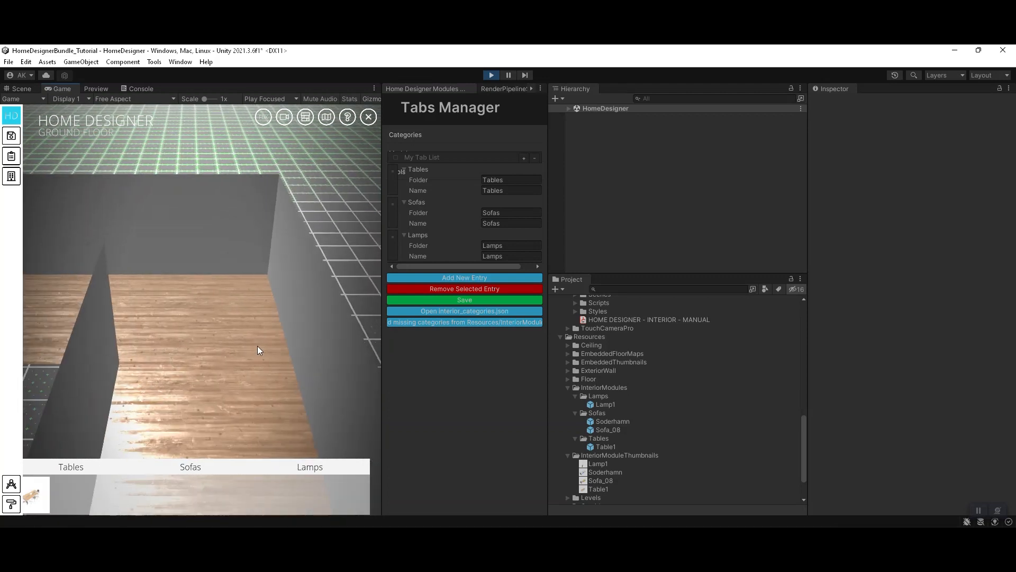
{"action": "scroll", "coordinate": [257, 346], "scroll_direction": "up", "scroll_amount": 3}
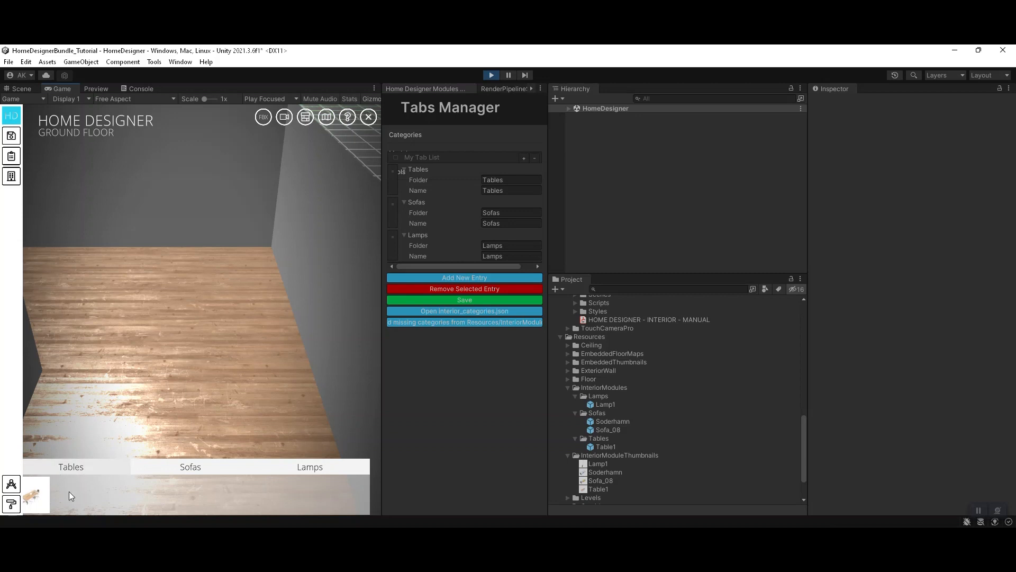
{"action": "left_click_drag", "start_coordinate": [68, 492], "coordinate": [183, 376]}
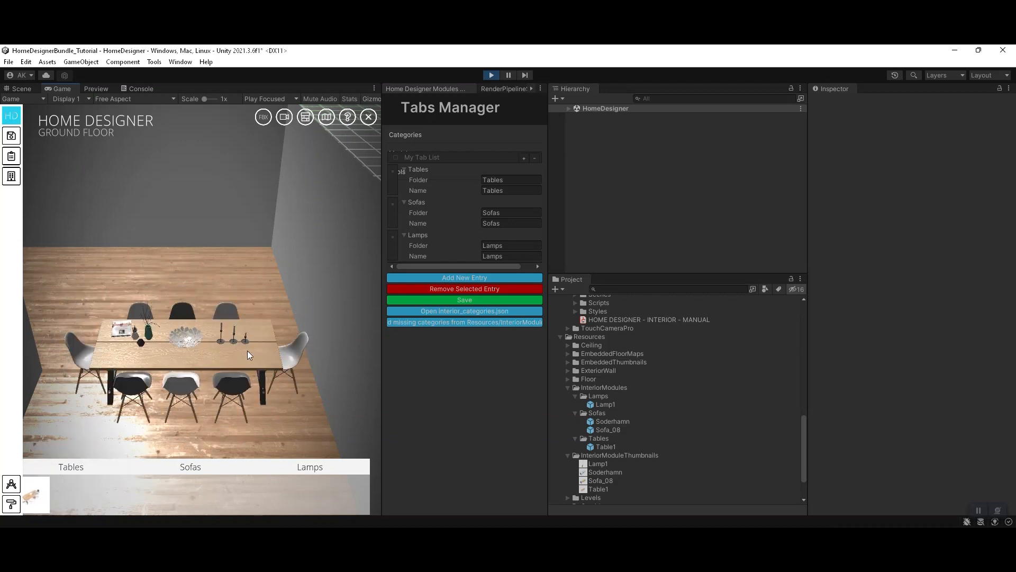
Step: Pick up the placed dining table, rotate it and set it down at a new spot in the room
{"action": "left_click", "coordinate": [247, 351]}
{"action": "left_click", "coordinate": [233, 300]}
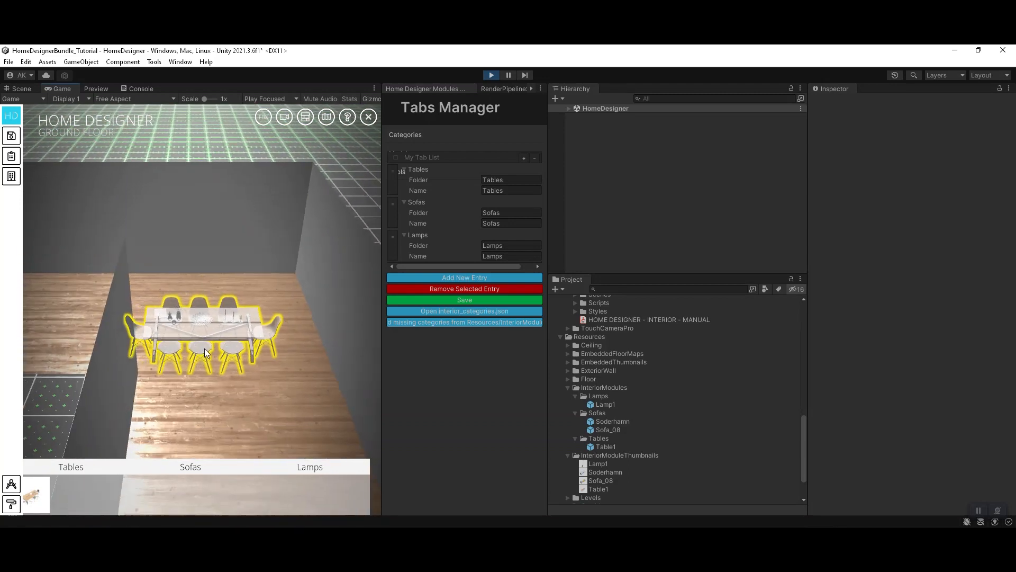
{"action": "key", "text": "r"}
{"action": "left_click", "coordinate": [192, 362]}
{"action": "right_click_drag", "start_coordinate": [191, 362], "coordinate": [236, 347]}
{"action": "scroll", "coordinate": [179, 325], "scroll_direction": "up", "scroll_amount": 5}
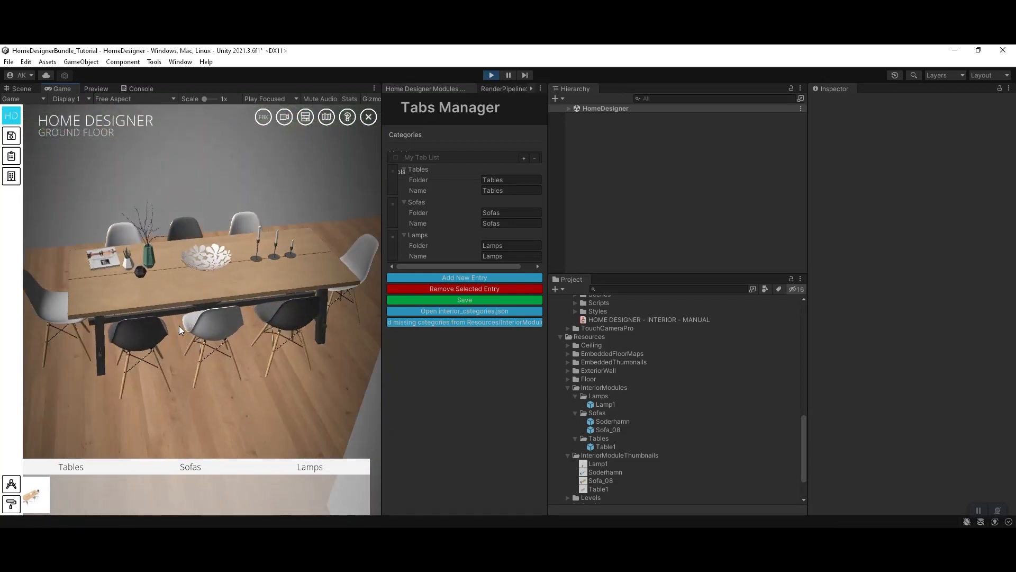
Step: Select the Big Table module again and move it farther away from the inner partition wall
{"action": "left_click", "coordinate": [210, 284]}
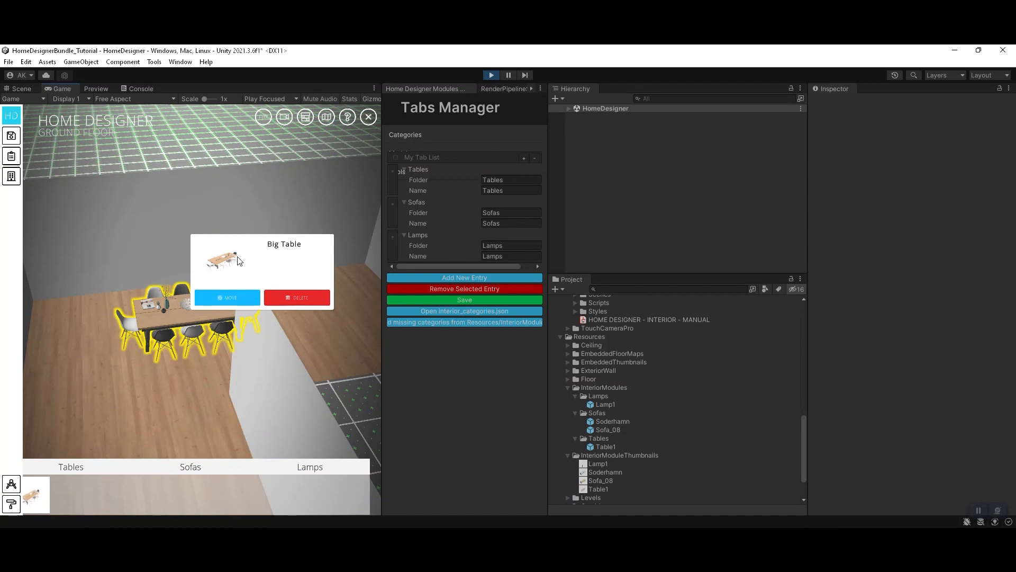
{"action": "left_click", "coordinate": [246, 297]}
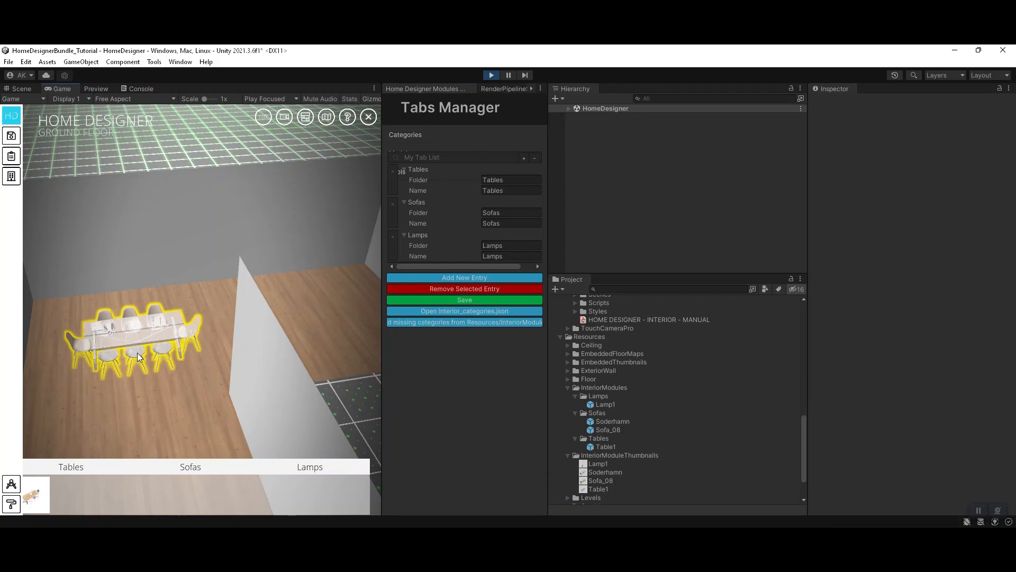
{"action": "right_click", "coordinate": [139, 350]}
{"action": "right_click", "coordinate": [139, 349]}
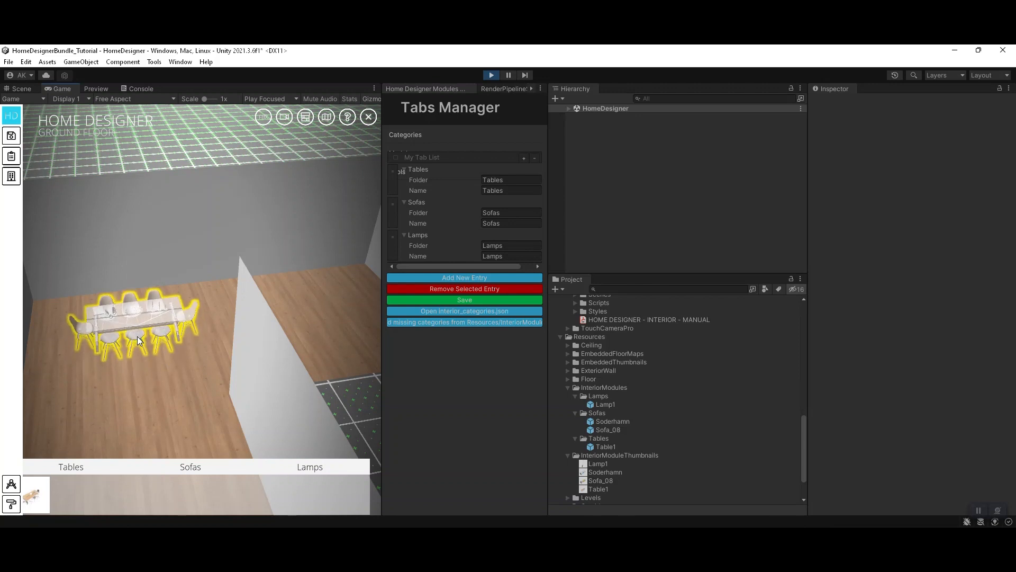
{"action": "left_click", "coordinate": [140, 347]}
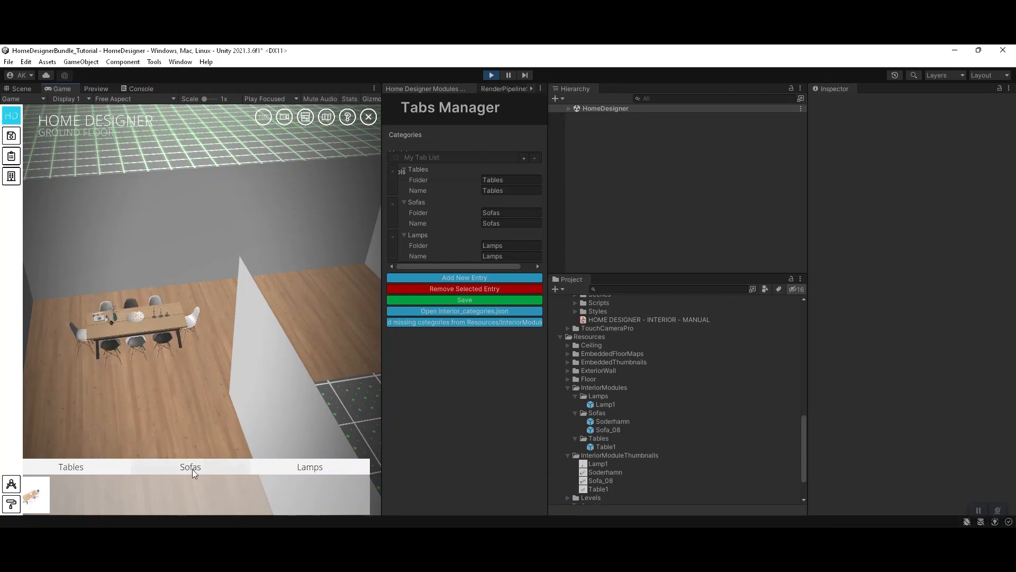
Step: Place the blue sofa from the Sofas category against the room's wall, away from the dining table
{"action": "left_click", "coordinate": [216, 471]}
{"action": "scroll", "coordinate": [328, 303], "scroll_direction": "down", "scroll_amount": 3}
{"action": "right_click_drag", "start_coordinate": [328, 303], "coordinate": [319, 326]}
{"action": "left_click", "coordinate": [72, 494]}
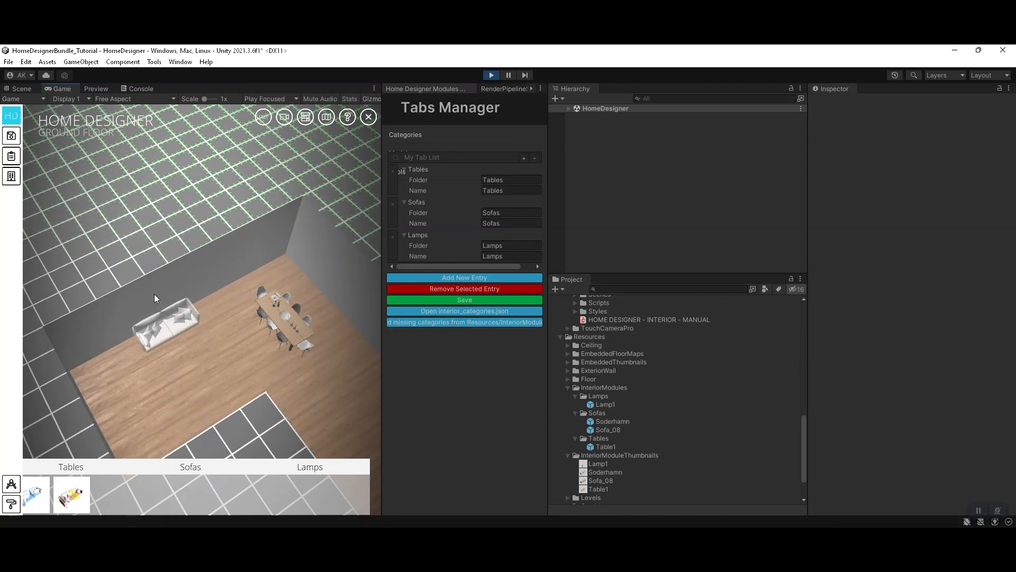
{"action": "left_click", "coordinate": [140, 328]}
{"action": "scroll", "coordinate": [139, 329], "scroll_direction": "up", "scroll_amount": 3}
{"action": "right_click_drag", "start_coordinate": [194, 352], "coordinate": [141, 310]}
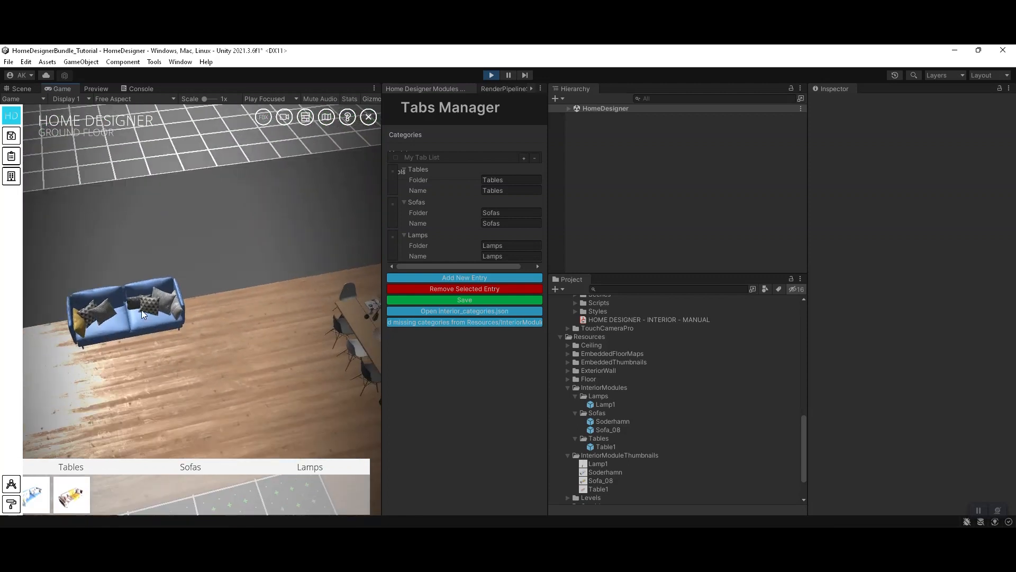
Step: Place the brown sofa with the yellow throw from the Sofas category against the wall, directly beside the blue sofa
{"action": "scroll", "coordinate": [154, 354], "scroll_direction": "up", "scroll_amount": 3}
{"action": "left_click", "coordinate": [72, 494]}
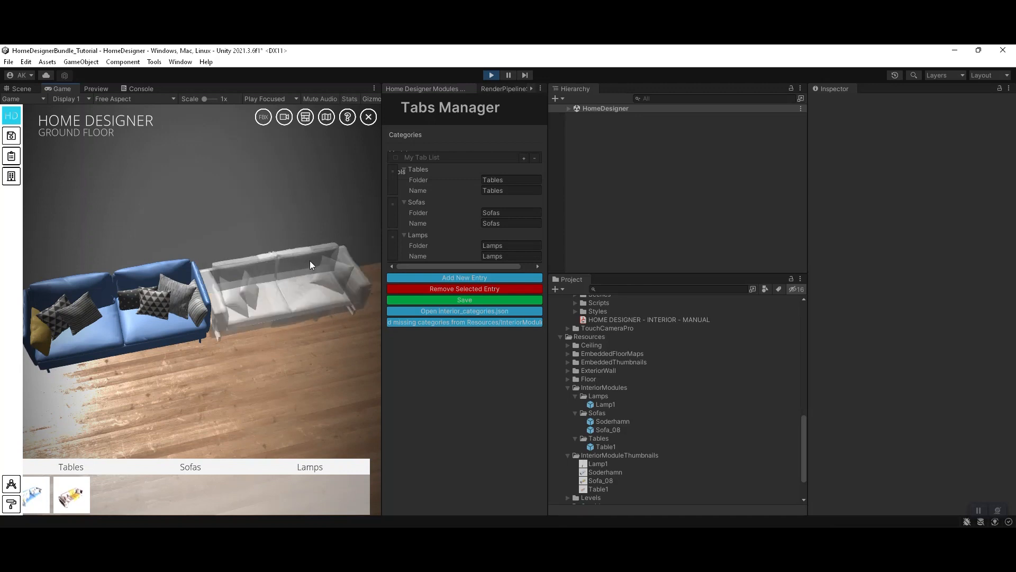
{"action": "left_click", "coordinate": [275, 296]}
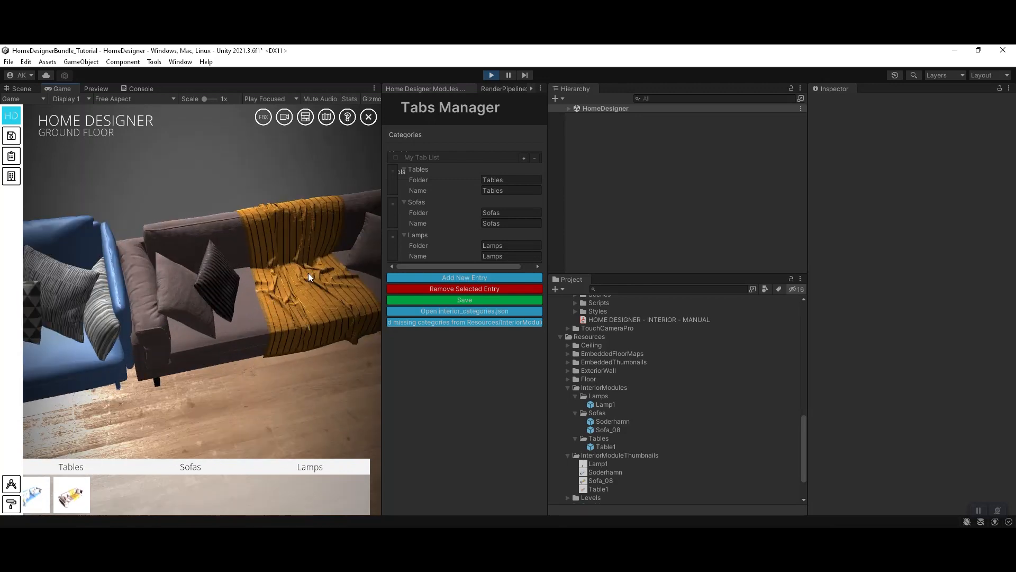
{"action": "left_click_drag", "start_coordinate": [237, 306], "coordinate": [340, 305]}
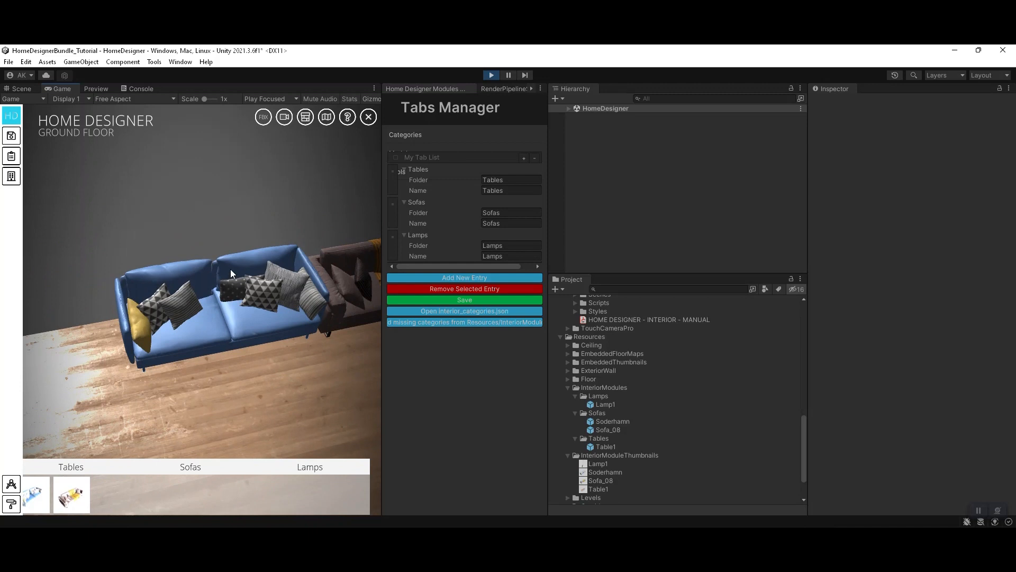
{"action": "right_click_drag", "start_coordinate": [231, 269], "coordinate": [235, 248]}
{"action": "scroll", "coordinate": [274, 278], "scroll_direction": "down", "scroll_amount": 3}
{"action": "right_click_drag", "start_coordinate": [274, 278], "coordinate": [275, 298]}
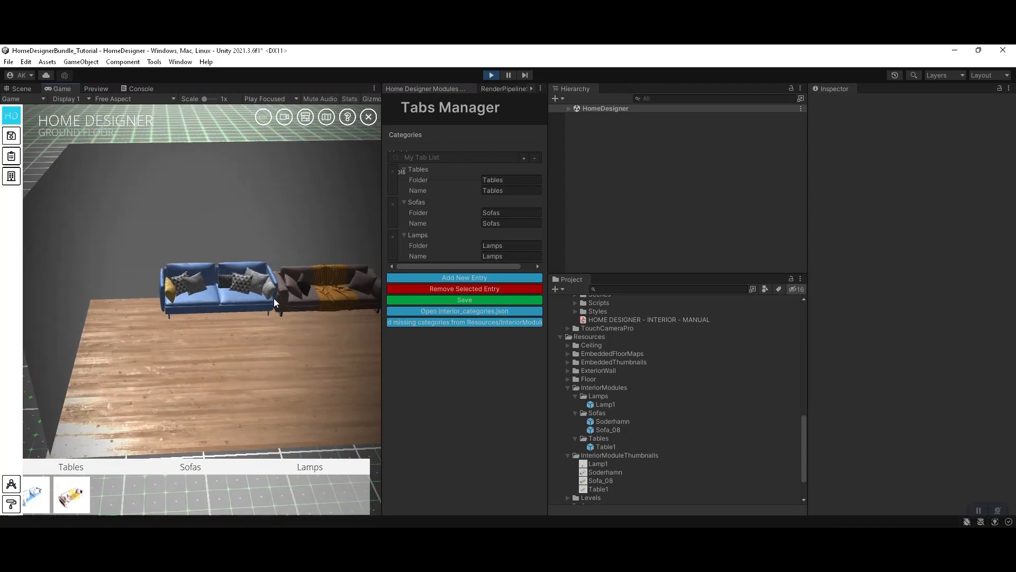
{"action": "left_click_drag", "start_coordinate": [274, 298], "coordinate": [233, 312]}
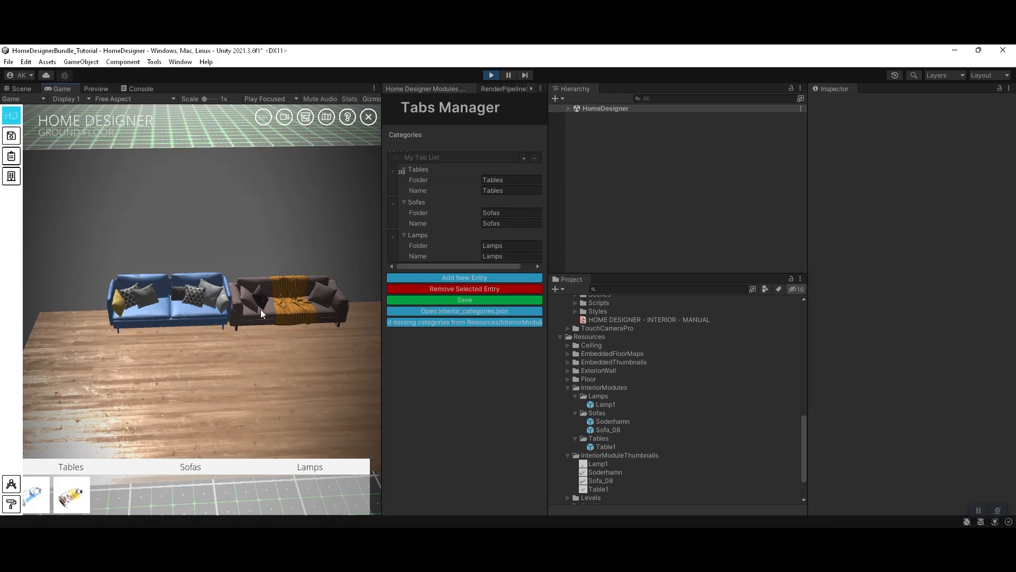
{"action": "mouse_move", "coordinate": [256, 334]}
{"action": "right_mouse_down"}
{"action": "mouse_move", "coordinate": [322, 357]}
{"action": "mouse_move", "coordinate": [242, 348]}
{"action": "right_mouse_up"}
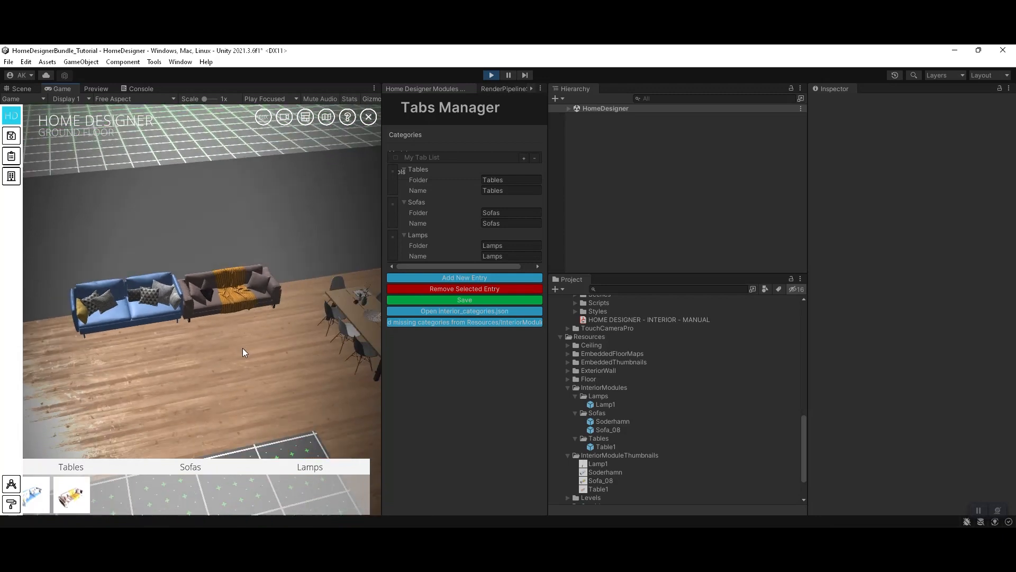
Step: Place the Ceiling Lamp from the Lamps category in the room's open area between the sofas and the dining table
{"action": "scroll", "coordinate": [243, 348], "scroll_direction": "down", "scroll_amount": 3}
{"action": "left_click", "coordinate": [317, 467]}
{"action": "mouse_move", "coordinate": [42, 499]}
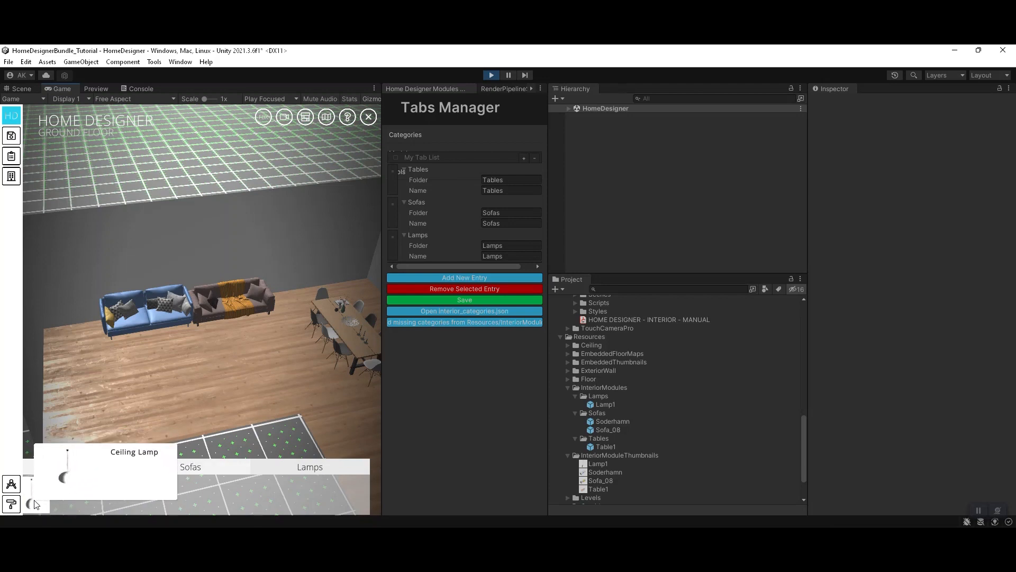
{"action": "right_click_drag", "start_coordinate": [176, 348], "coordinate": [128, 444]}
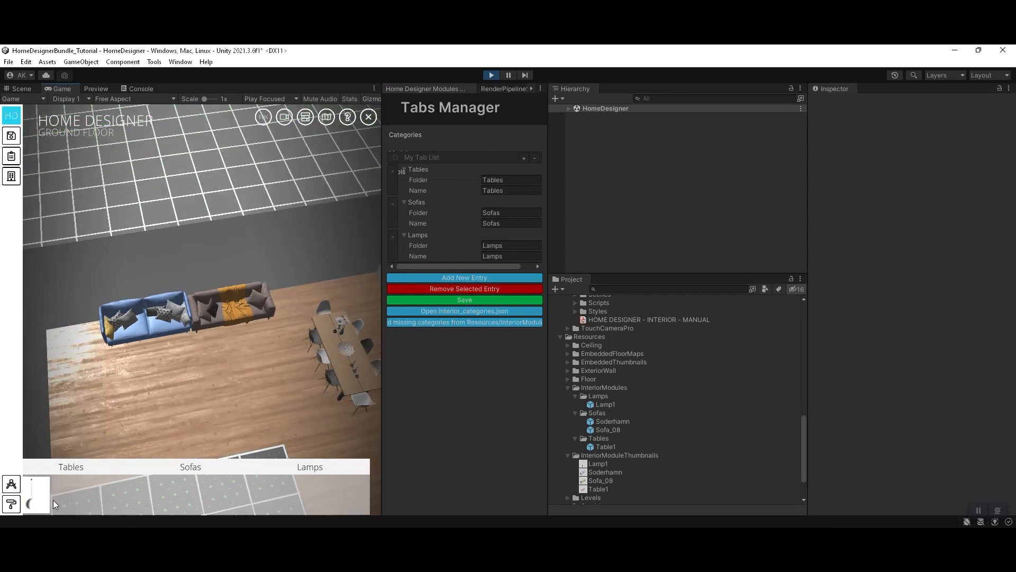
{"action": "left_click_drag", "start_coordinate": [33, 502], "coordinate": [206, 320]}
{"action": "right_click_drag", "start_coordinate": [214, 382], "coordinate": [342, 310]}
{"action": "scroll", "coordinate": [313, 252], "scroll_direction": "up", "scroll_amount": 5}
{"action": "scroll", "coordinate": [223, 313], "scroll_direction": "down", "scroll_amount": 2}
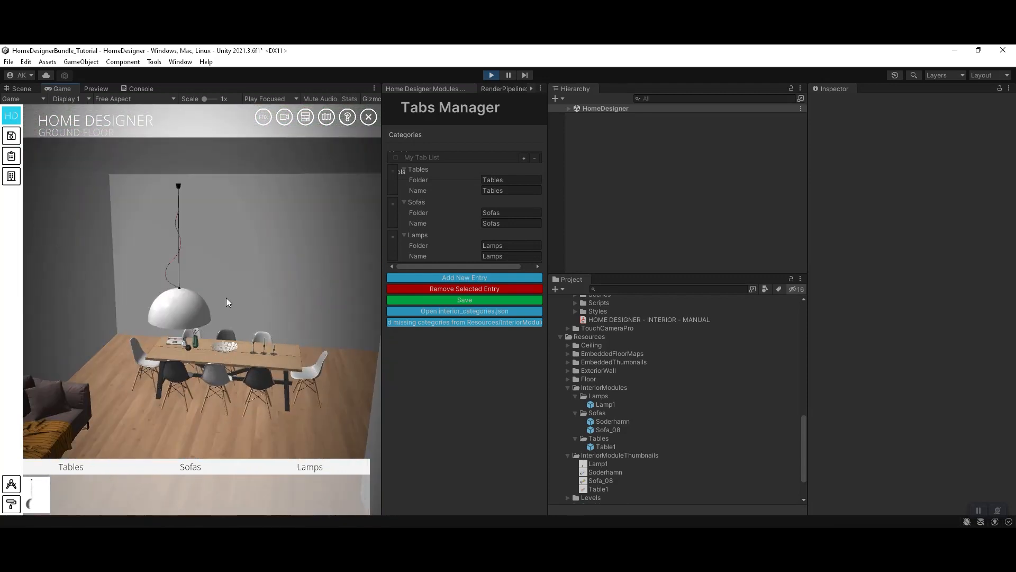
{"action": "scroll", "coordinate": [221, 317], "scroll_direction": "down", "scroll_amount": 2}
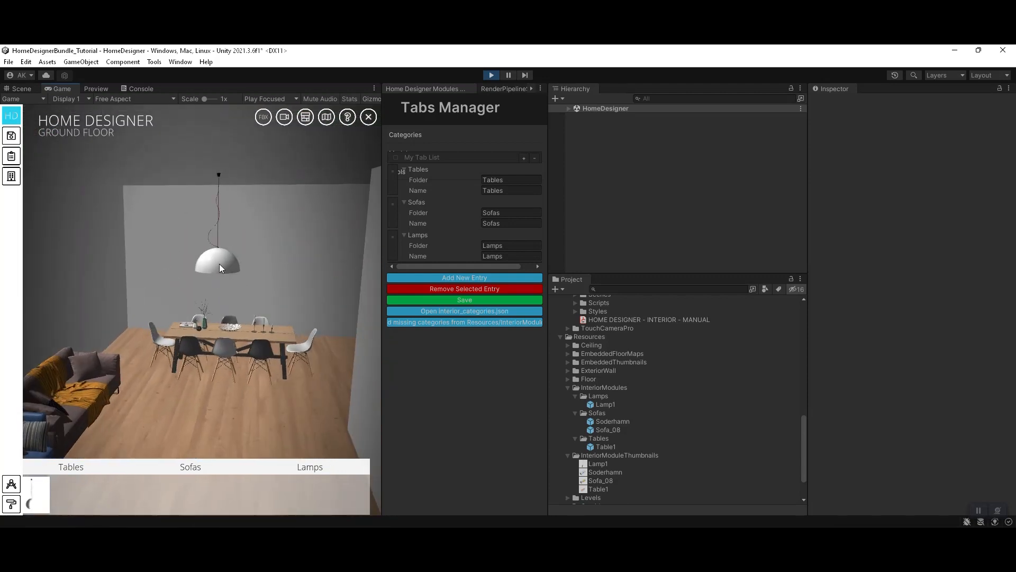
Step: Switch to the top view and move the ceiling lamp over the middle of the dining table
{"action": "left_click", "coordinate": [219, 264]}
{"action": "left_click", "coordinate": [300, 350]}
{"action": "right_click_drag", "start_coordinate": [300, 351], "coordinate": [263, 440]}
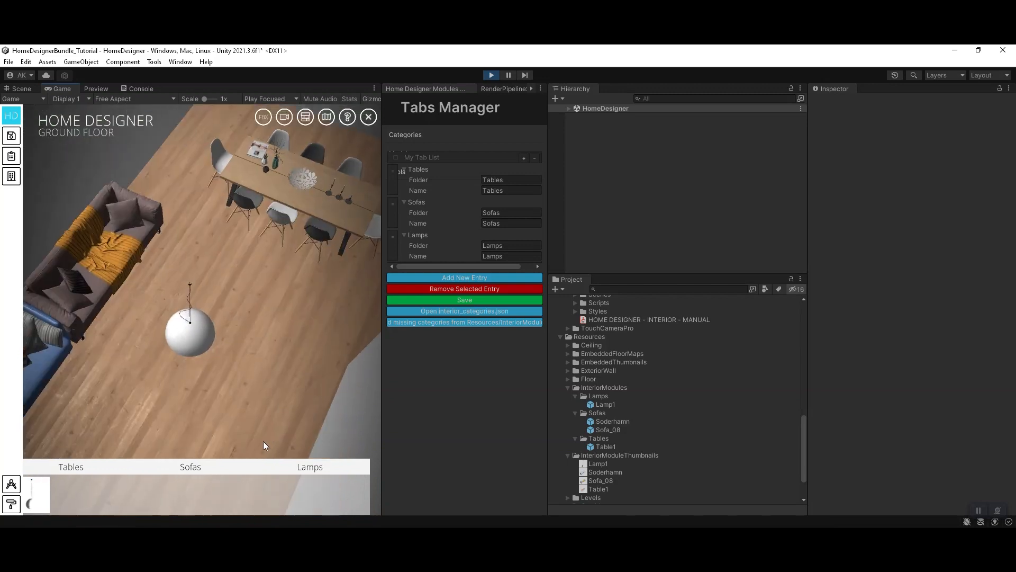
{"action": "left_click", "coordinate": [195, 342]}
{"action": "scroll", "coordinate": [239, 360], "scroll_direction": "down", "scroll_amount": 6}
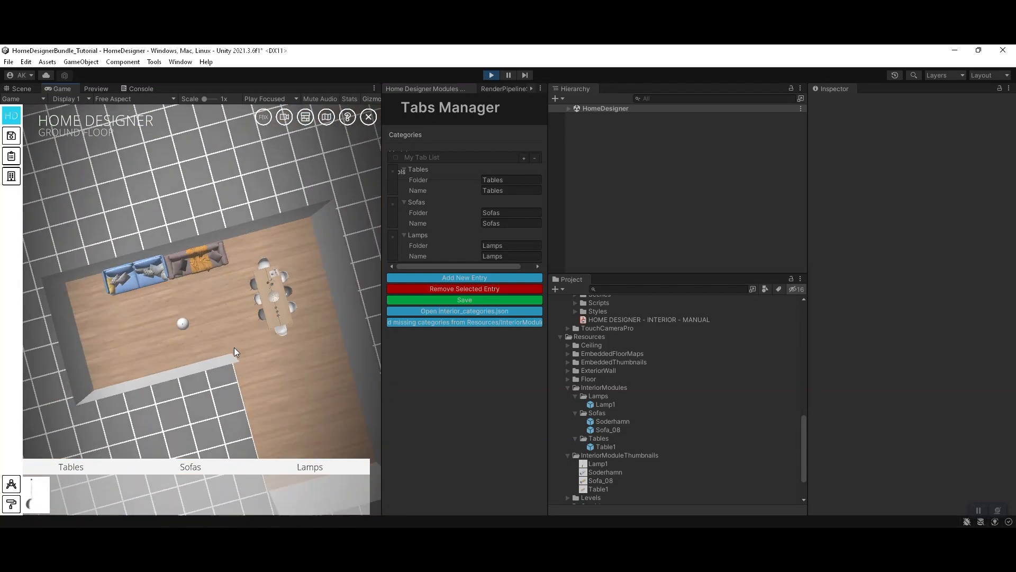
{"action": "key", "text": "space"}
{"action": "scroll", "coordinate": [244, 342], "scroll_direction": "up", "scroll_amount": 4}
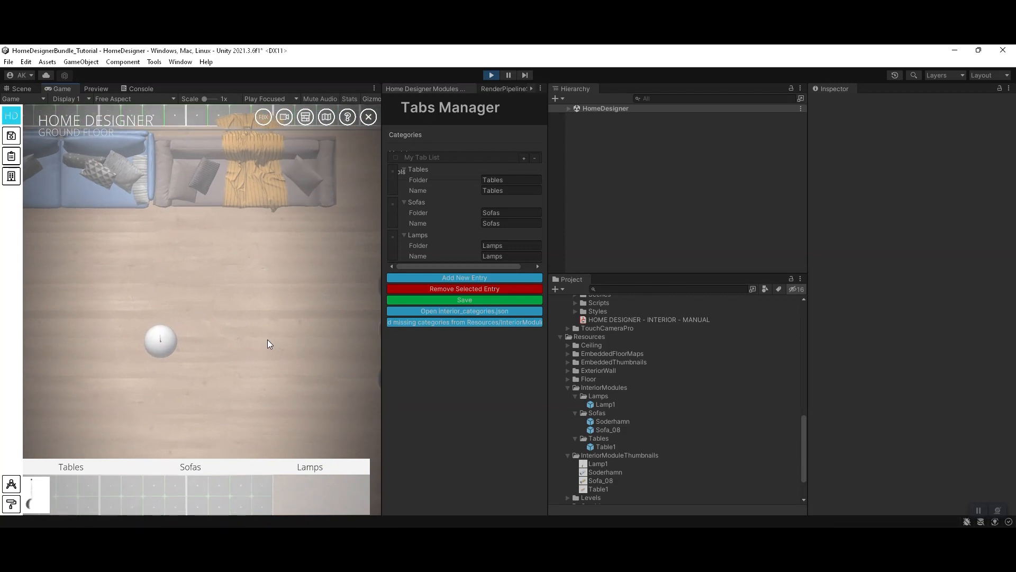
{"action": "scroll", "coordinate": [275, 343], "scroll_direction": "down", "scroll_amount": 5}
{"action": "left_click", "coordinate": [183, 317]}
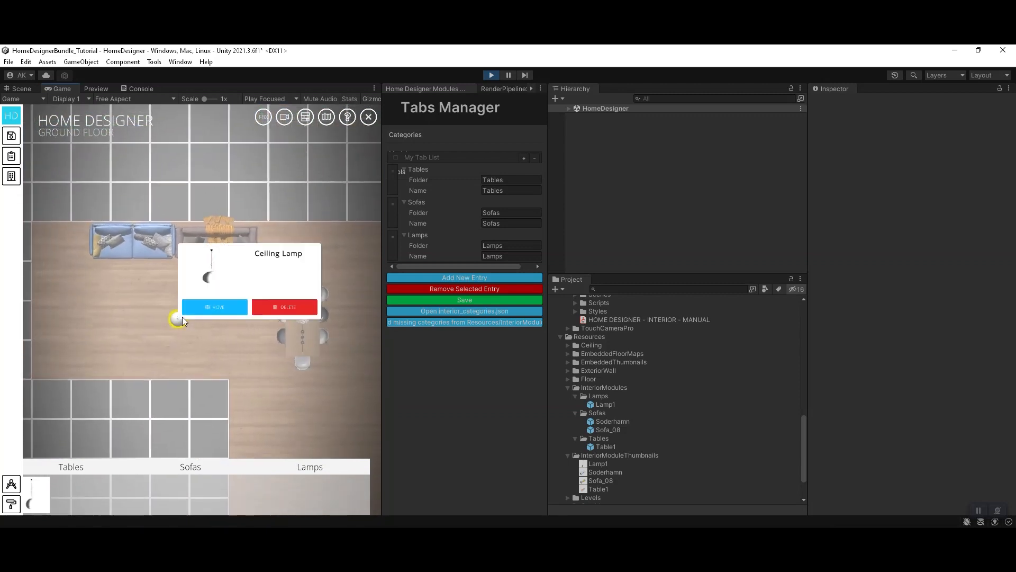
{"action": "scroll", "coordinate": [239, 294], "scroll_direction": "up", "scroll_amount": 5}
{"action": "left_click_drag", "start_coordinate": [234, 306], "coordinate": [190, 320]}
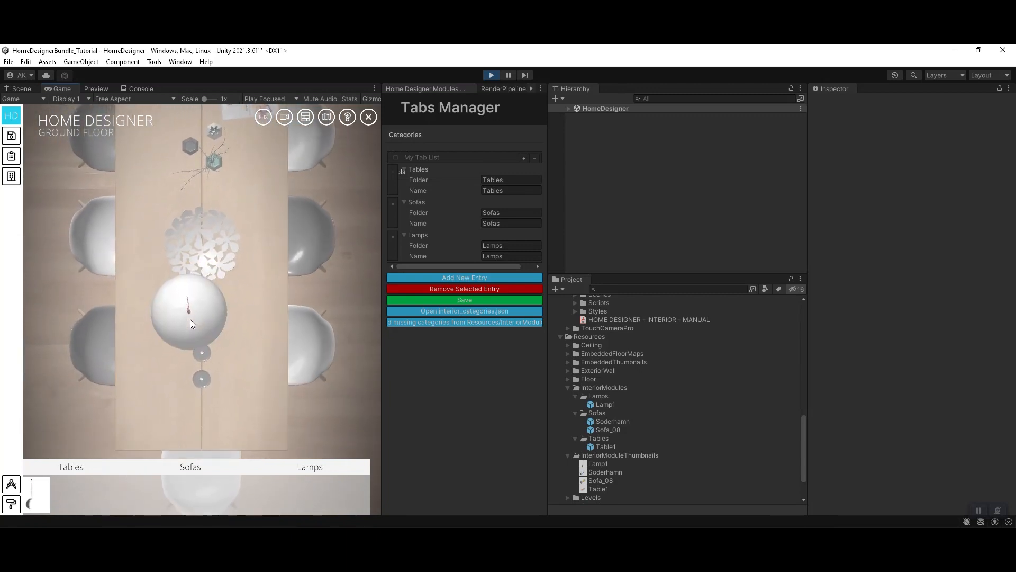
Step: Examine the furnished room from several angles, checking the lamp's position above the table and the sofas along the wall
{"action": "scroll", "coordinate": [245, 324], "scroll_direction": "down", "scroll_amount": 5}
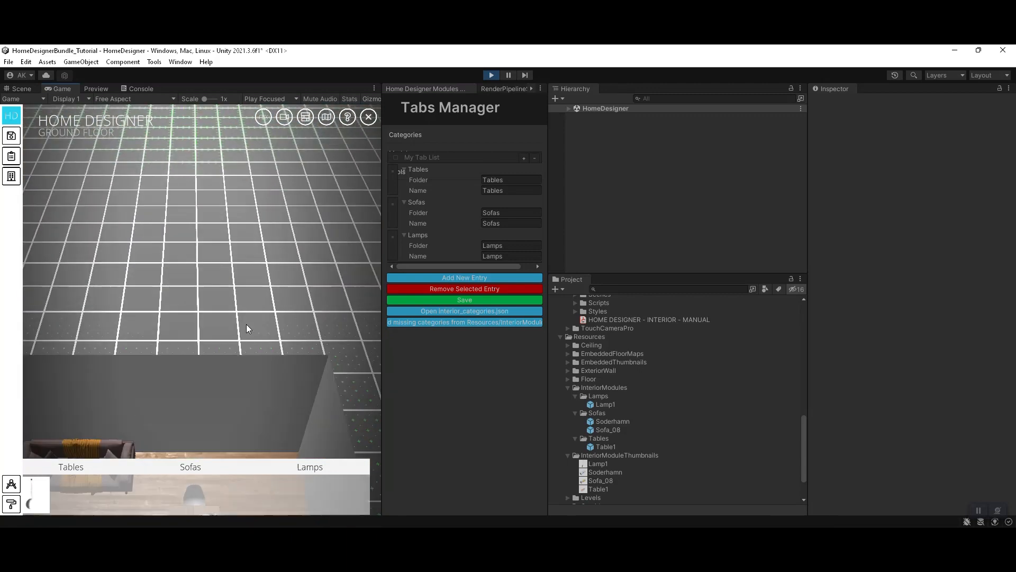
{"action": "scroll", "coordinate": [245, 331], "scroll_direction": "up", "scroll_amount": 5}
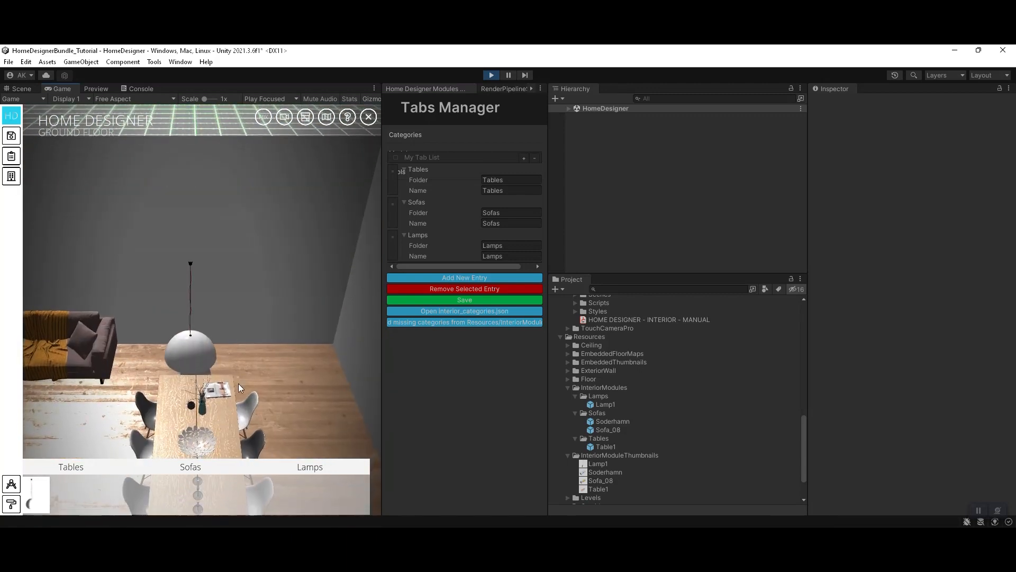
{"action": "scroll", "coordinate": [247, 385], "scroll_direction": "up", "scroll_amount": 3}
{"action": "scroll", "coordinate": [233, 347], "scroll_direction": "down", "scroll_amount": 5}
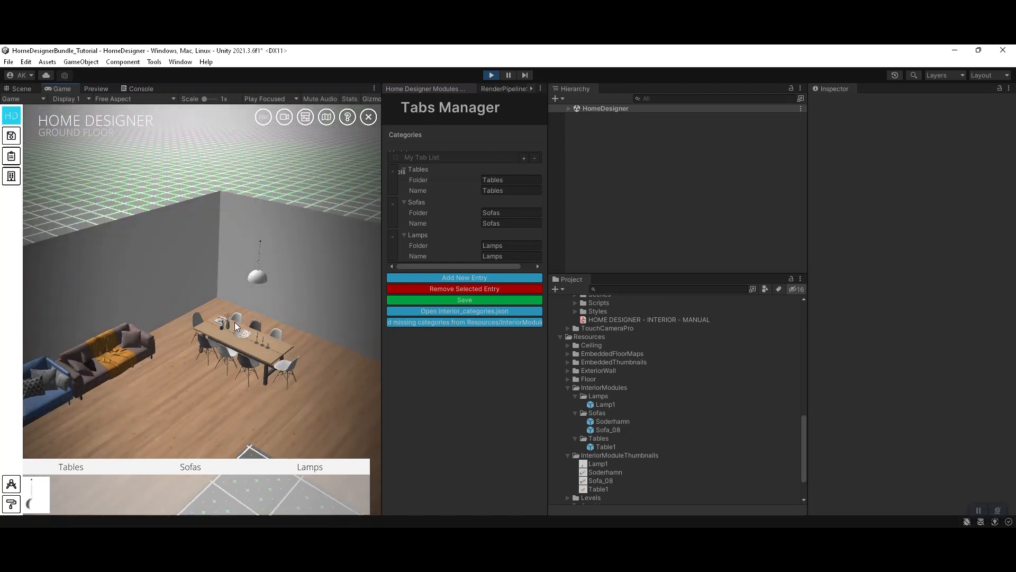
{"action": "scroll", "coordinate": [233, 328], "scroll_direction": "up", "scroll_amount": 3}
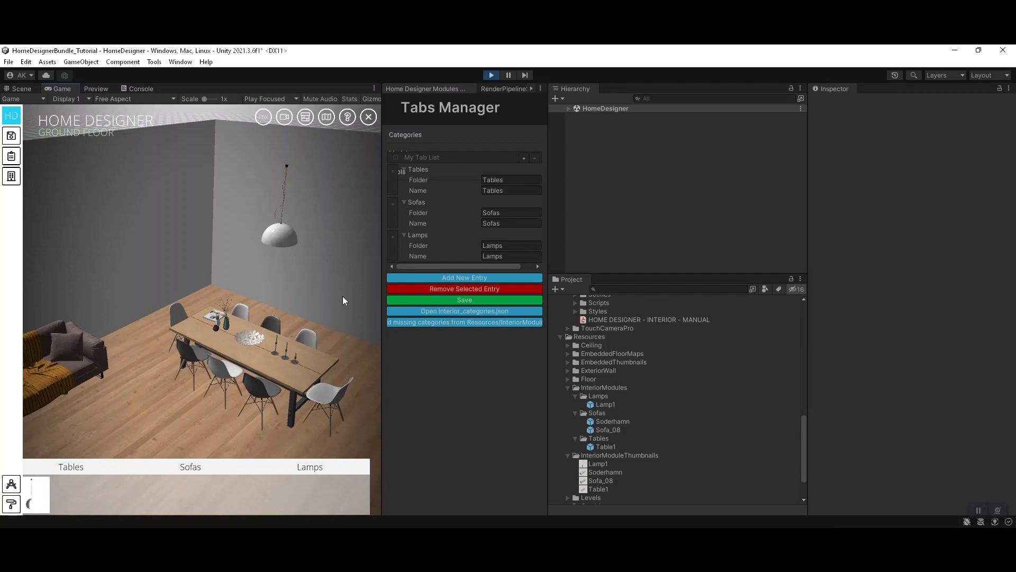
{"action": "left_click_drag", "start_coordinate": [324, 298], "coordinate": [279, 317]}
{"action": "scroll", "coordinate": [288, 294], "scroll_direction": "up", "scroll_amount": 3}
{"action": "scroll", "coordinate": [219, 287], "scroll_direction": "down", "scroll_amount": 5}
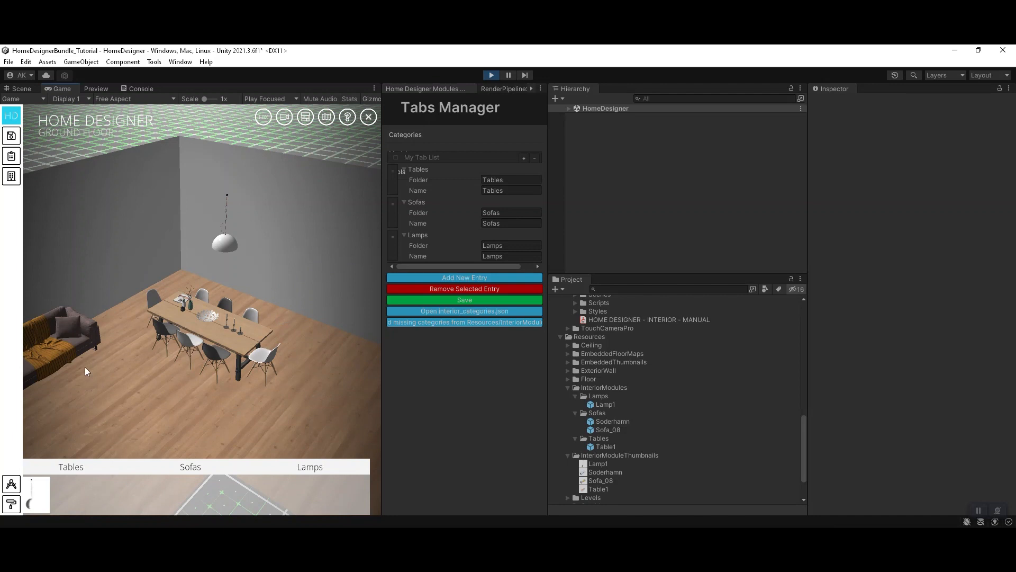
{"action": "left_click_drag", "start_coordinate": [87, 367], "coordinate": [163, 348]}
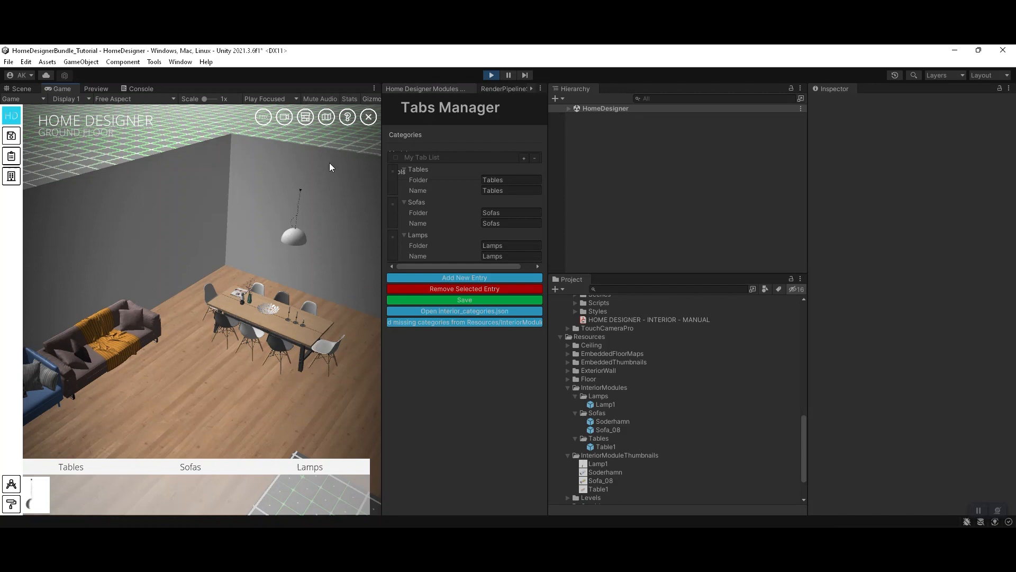
Step: Stop Play mode and return to the FloorMapEditor scene
{"action": "key", "text": "ctrl+p"}
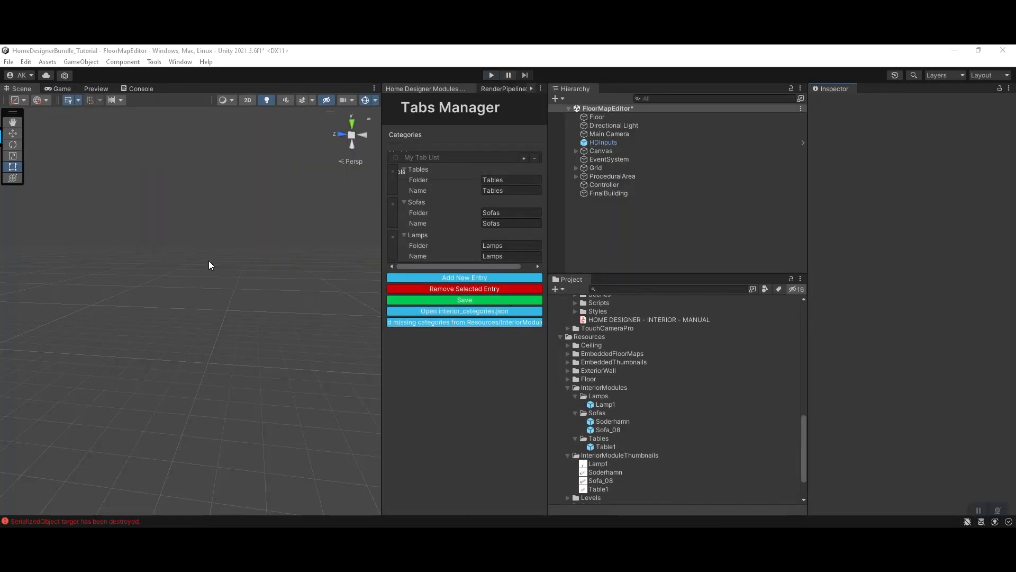
{"action": "scroll", "coordinate": [212, 238], "scroll_direction": "up", "scroll_amount": 3}
{"action": "right_click_drag", "start_coordinate": [237, 269], "coordinate": [258, 296]}
{"action": "scroll", "coordinate": [259, 297], "scroll_direction": "down", "scroll_amount": 3}
{"action": "scroll", "coordinate": [260, 297], "scroll_direction": "down", "scroll_amount": 4}
{"action": "middle_click_drag", "start_coordinate": [196, 424], "coordinate": [288, 392]}
{"action": "right_click_drag", "start_coordinate": [288, 392], "coordinate": [138, 404]}
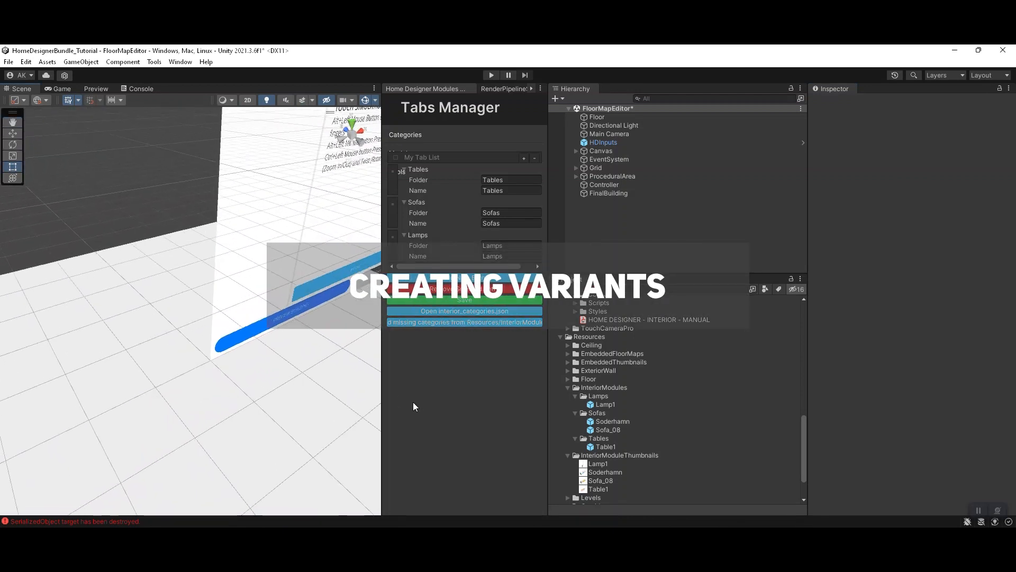
Step: Open the Sofa_08 and Table1 module prefabs in turn and inspect their parts as candidates for variants
{"action": "left_click", "coordinate": [618, 431]}
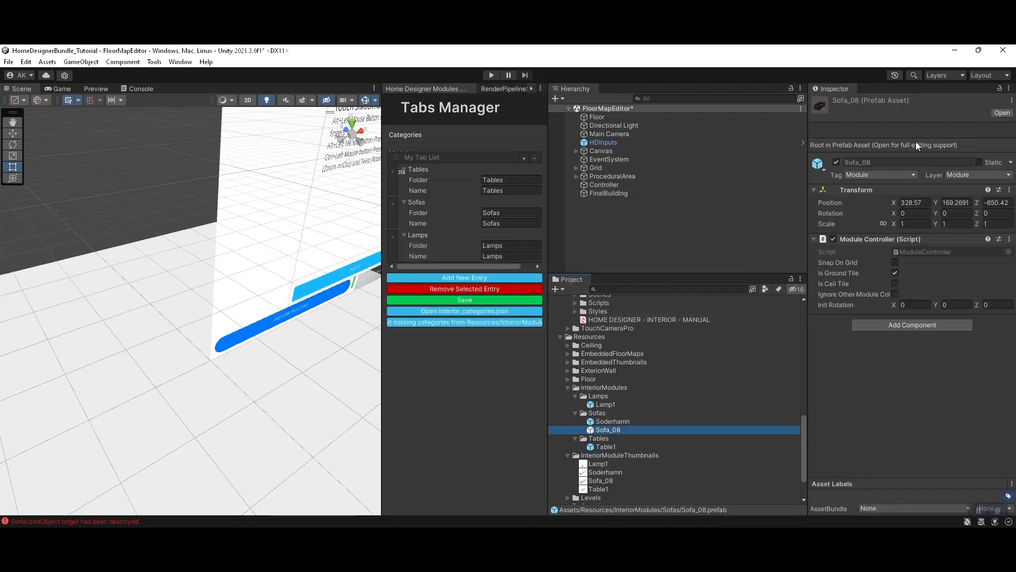
{"action": "double_click", "coordinate": [606, 433]}
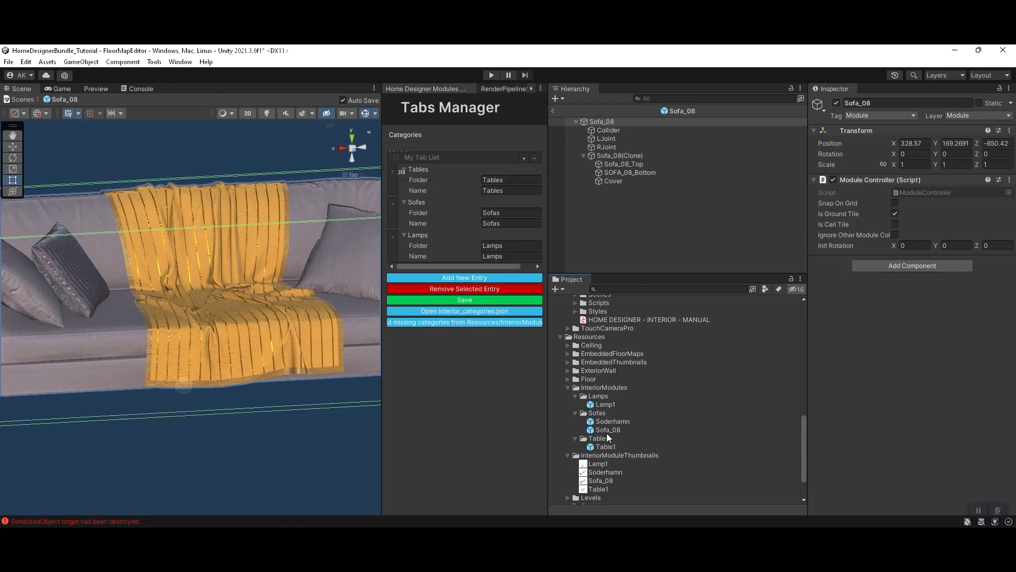
{"action": "scroll", "coordinate": [296, 365], "scroll_direction": "down", "scroll_amount": 8}
{"action": "scroll", "coordinate": [287, 363], "scroll_direction": "up", "scroll_amount": 8}
{"action": "right_click_drag", "start_coordinate": [286, 362], "coordinate": [239, 335]}
{"action": "scroll", "coordinate": [240, 334], "scroll_direction": "up", "scroll_amount": 3}
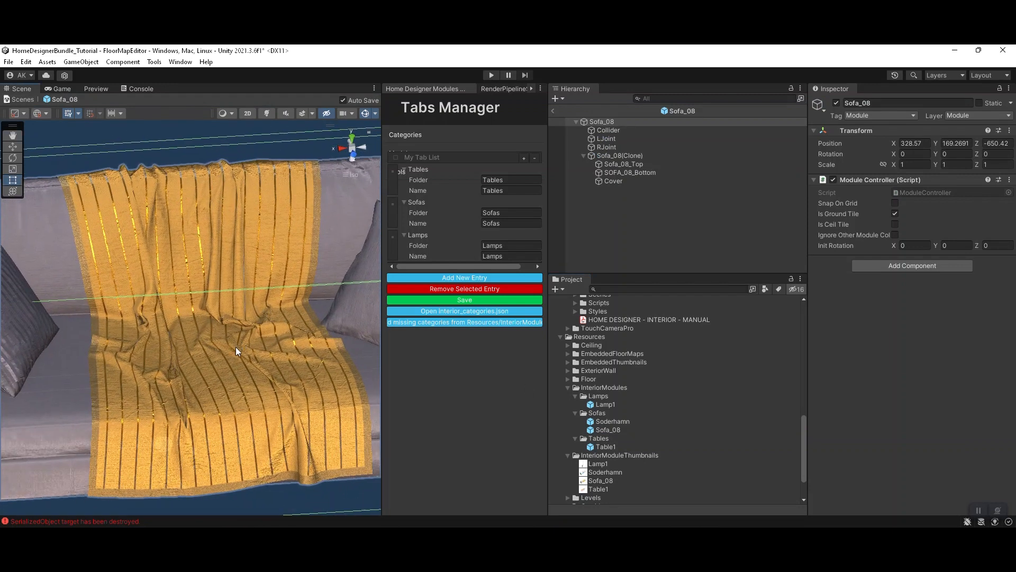
{"action": "double_click", "coordinate": [594, 445]}
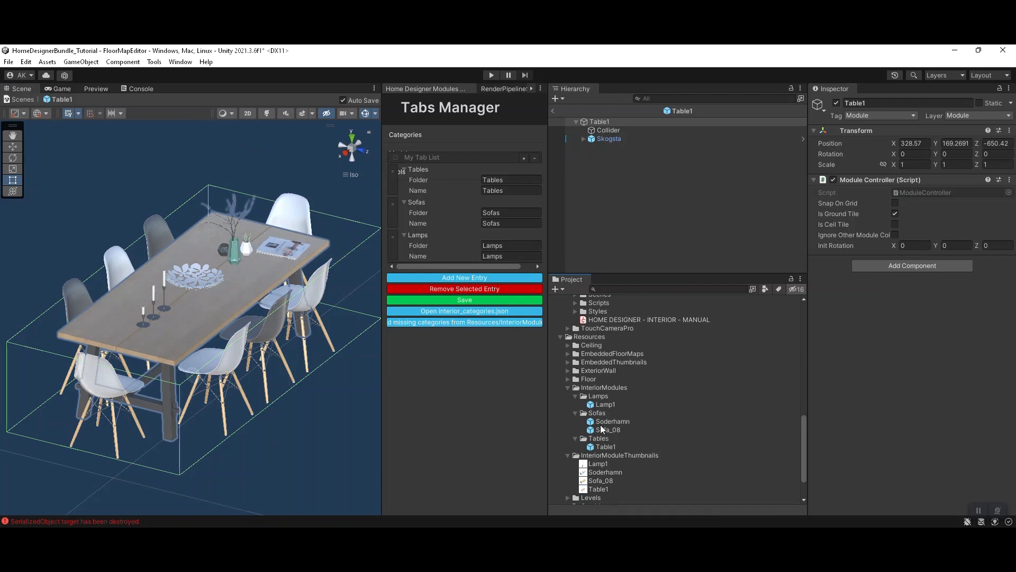
Step: Open the Soderhamn prefab for editing and select the blue sofa body mesh
{"action": "double_click", "coordinate": [603, 422]}
{"action": "scroll", "coordinate": [195, 243], "scroll_direction": "up", "scroll_amount": 3}
{"action": "right_click_drag", "start_coordinate": [195, 244], "coordinate": [278, 303]}
{"action": "scroll", "coordinate": [204, 321], "scroll_direction": "up", "scroll_amount": 2}
{"action": "right_click_drag", "start_coordinate": [233, 234], "coordinate": [296, 349]}
{"action": "left_click", "coordinate": [323, 385]}
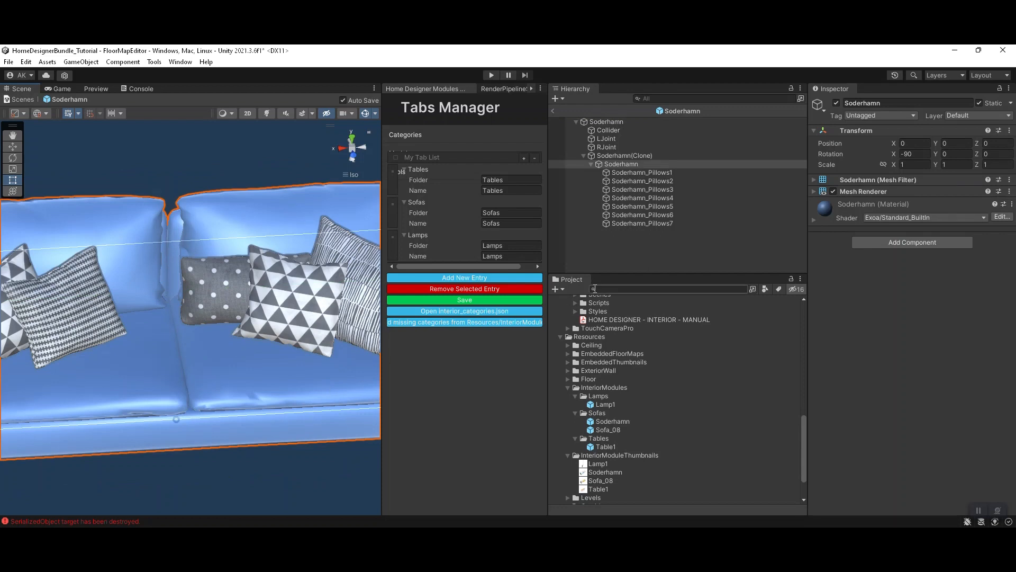
Step: Toggle the sofa body's Mesh Renderer off and back on to check which part of the model it controls
{"action": "left_click", "coordinate": [833, 191]}
{"action": "left_click", "coordinate": [831, 191]}
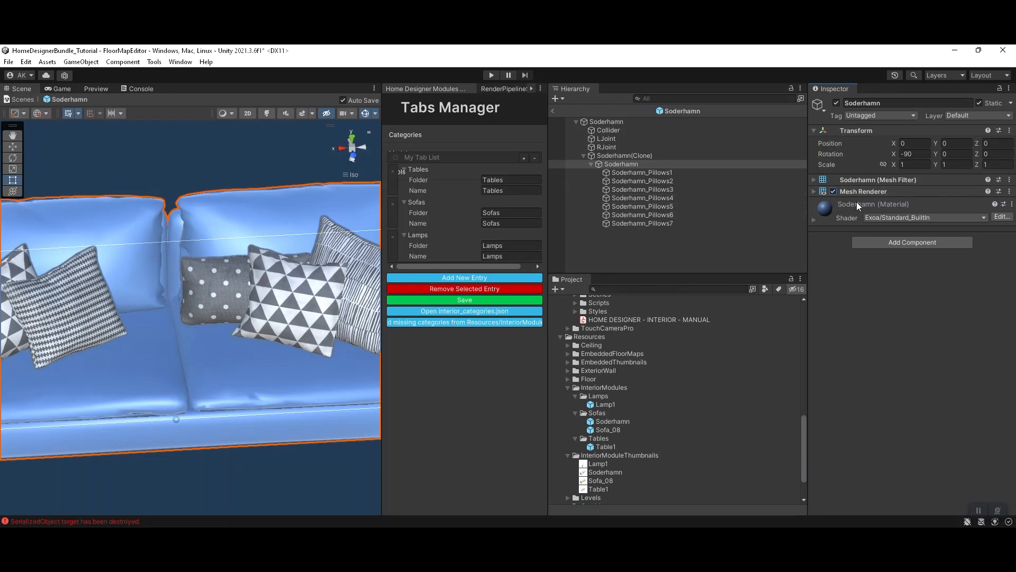
{"action": "left_click", "coordinate": [832, 191]}
{"action": "left_click", "coordinate": [834, 191]}
{"action": "scroll", "coordinate": [253, 282], "scroll_direction": "down", "scroll_amount": 6}
{"action": "scroll", "coordinate": [255, 294], "scroll_direction": "up", "scroll_amount": 7}
{"action": "mouse_move", "coordinate": [255, 294]}
{"action": "right_mouse_down"}
{"action": "mouse_move", "coordinate": [510, 258]}
{"action": "mouse_move", "coordinate": [248, 315]}
{"action": "mouse_move", "coordinate": [231, 336]}
{"action": "mouse_move", "coordinate": [255, 276]}
{"action": "right_mouse_up"}
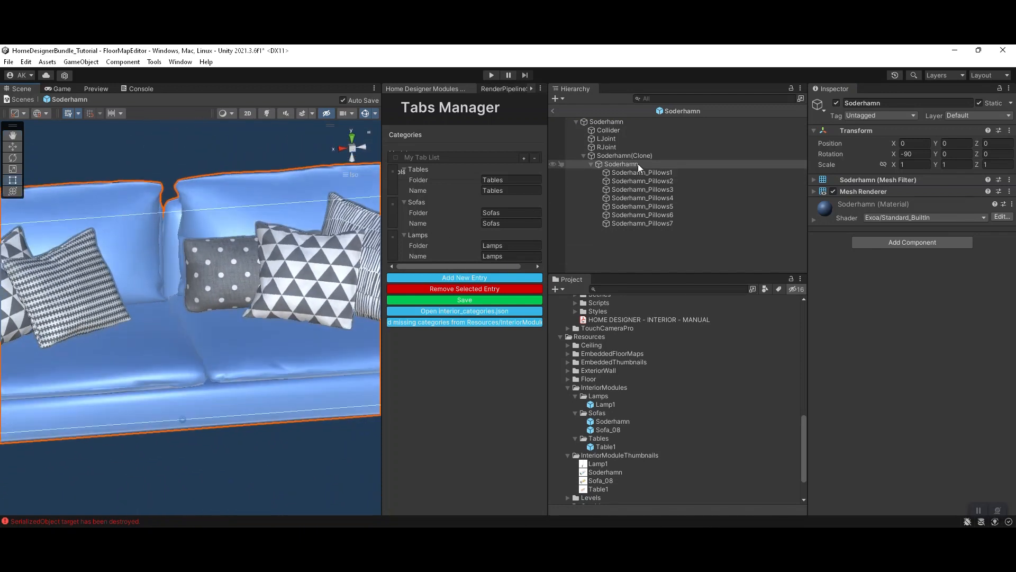
Step: Add a Module Color Variants component to the Soderhamn root object, with its type set to Colors
{"action": "left_click", "coordinate": [617, 122]}
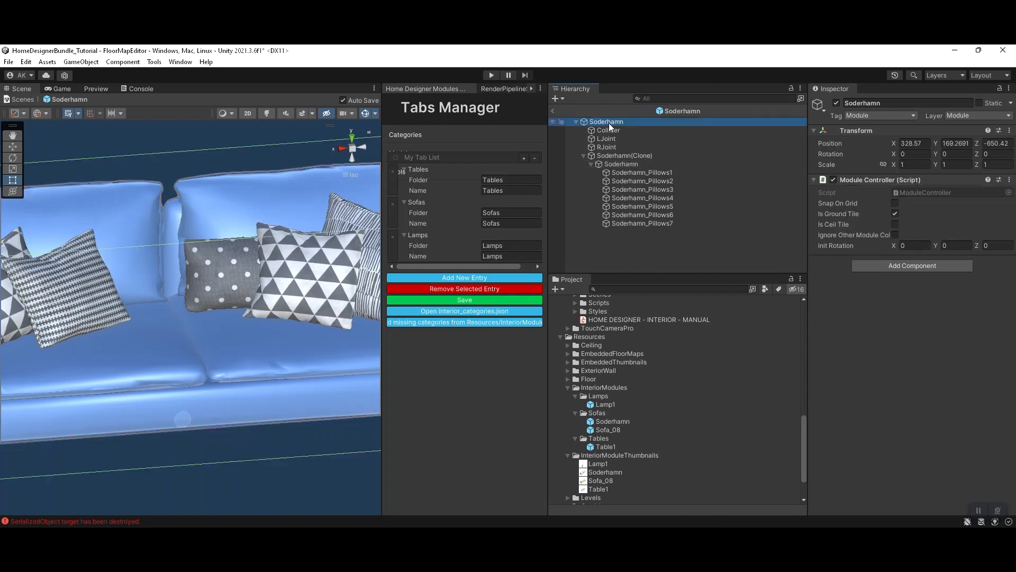
{"action": "left_click", "coordinate": [872, 180]}
{"action": "left_click", "coordinate": [887, 197]}
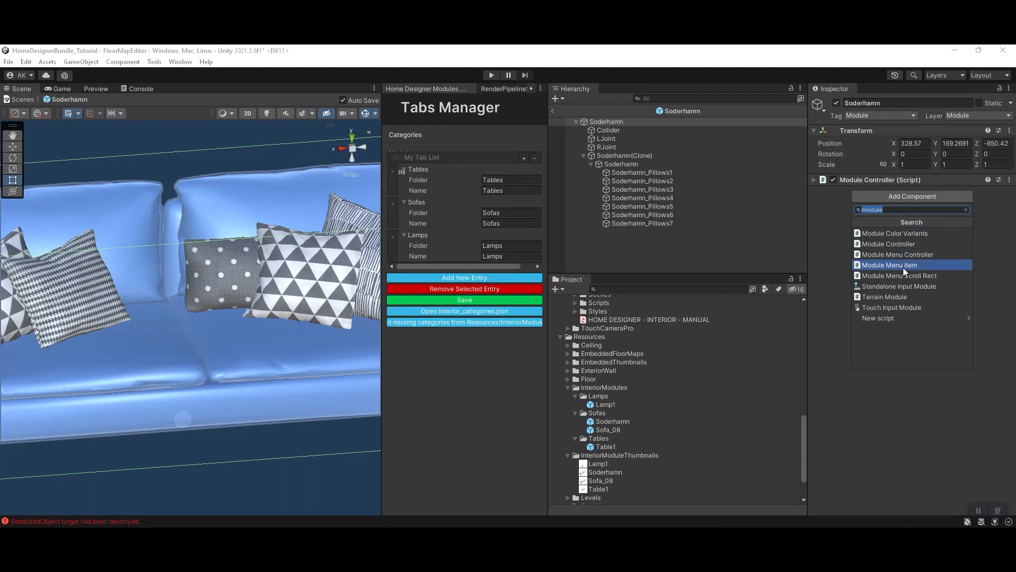
{"action": "left_click", "coordinate": [913, 233]}
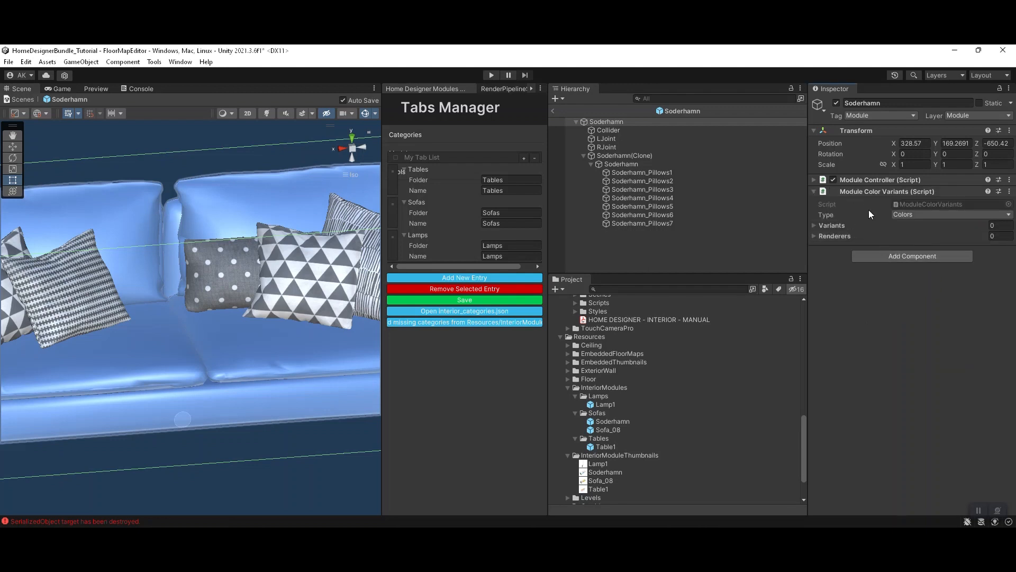
{"action": "left_click", "coordinate": [935, 216]}
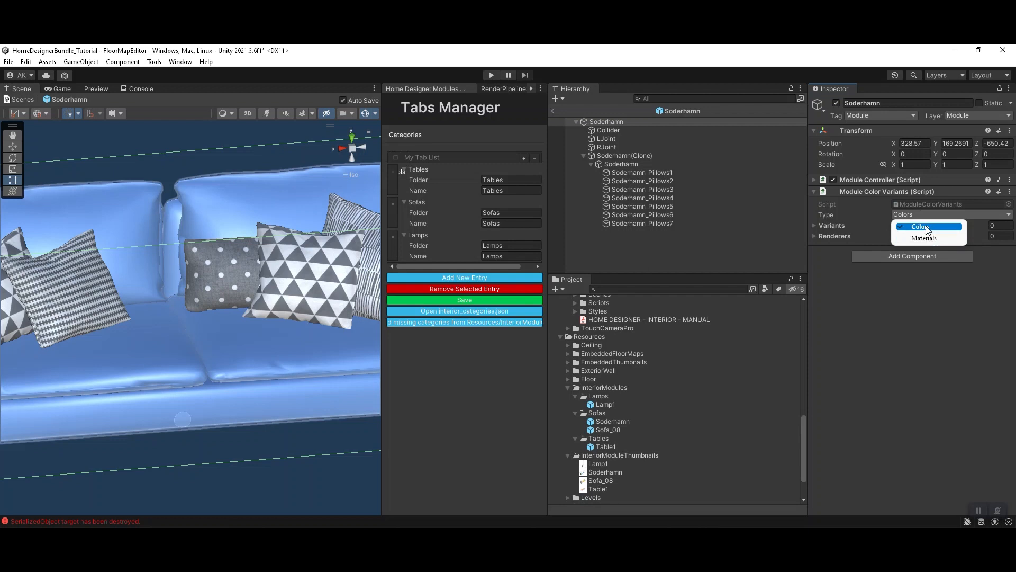
{"action": "left_click", "coordinate": [923, 227]}
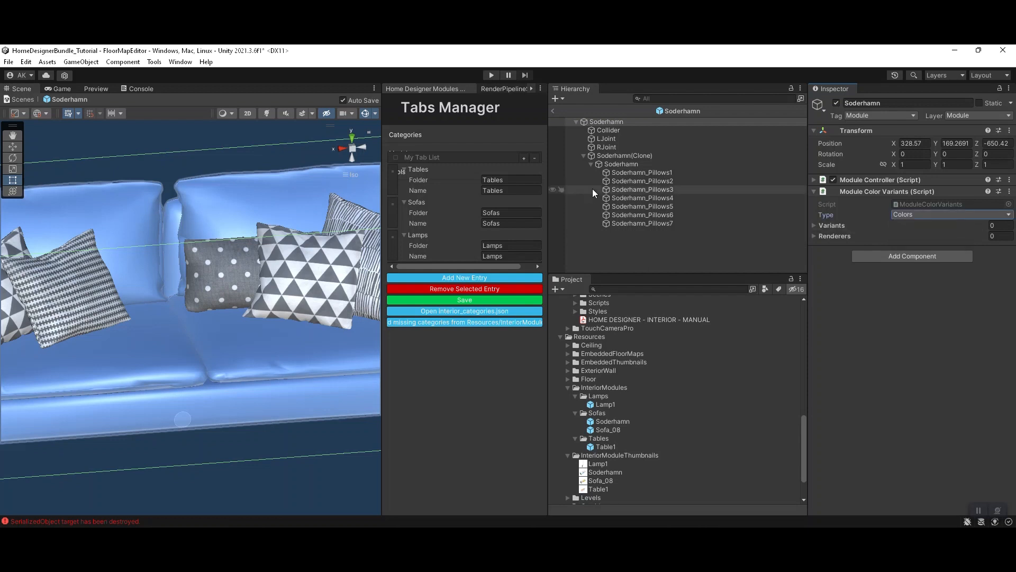
Step: Inspect the albedo colour of the material on the blue Soderhamn body mesh
{"action": "left_click", "coordinate": [621, 164]}
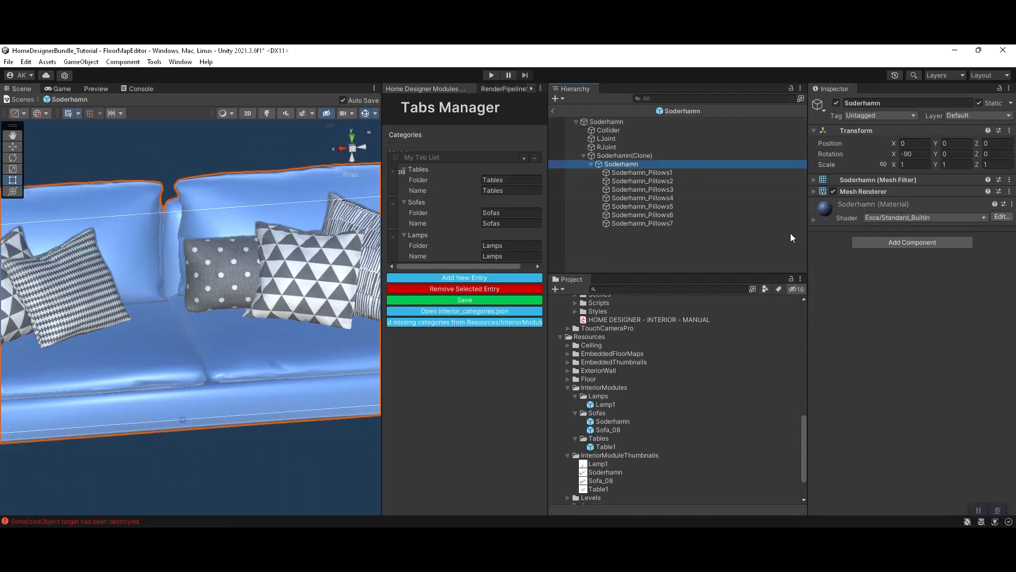
{"action": "left_click", "coordinate": [847, 207]}
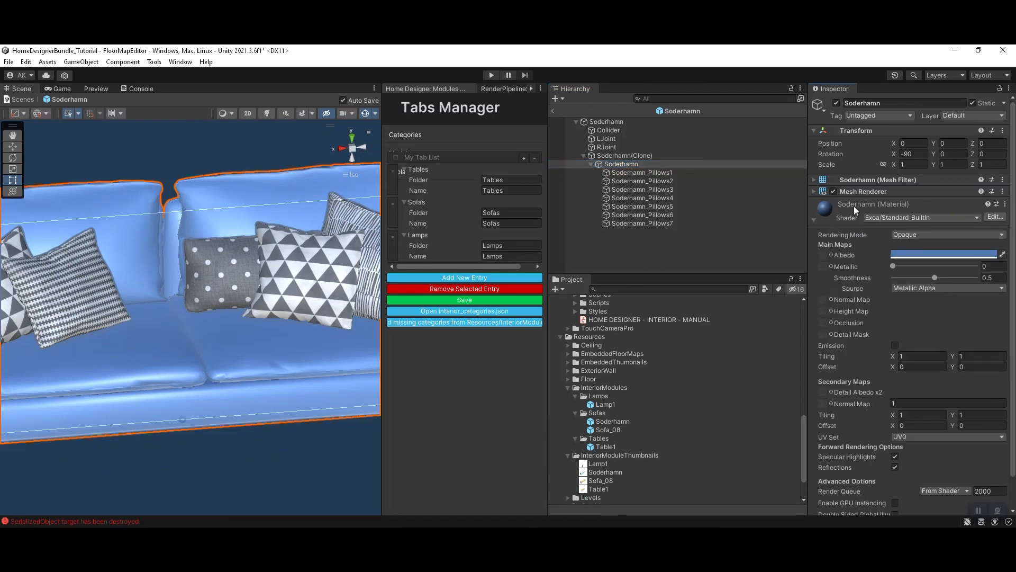
{"action": "left_click", "coordinate": [923, 254]}
{"action": "left_click", "coordinate": [946, 324]}
{"action": "mouse_move", "coordinate": [946, 324]}
{"action": "left_mouse_down"}
{"action": "mouse_move", "coordinate": [942, 311]}
{"action": "mouse_move", "coordinate": [916, 307]}
{"action": "mouse_move", "coordinate": [959, 311]}
{"action": "mouse_move", "coordinate": [936, 330]}
{"action": "mouse_move", "coordinate": [983, 335]}
{"action": "mouse_move", "coordinate": [953, 345]}
{"action": "mouse_move", "coordinate": [973, 348]}
{"action": "mouse_move", "coordinate": [919, 313]}
{"action": "mouse_move", "coordinate": [941, 315]}
{"action": "mouse_move", "coordinate": [947, 329]}
{"action": "left_mouse_up"}
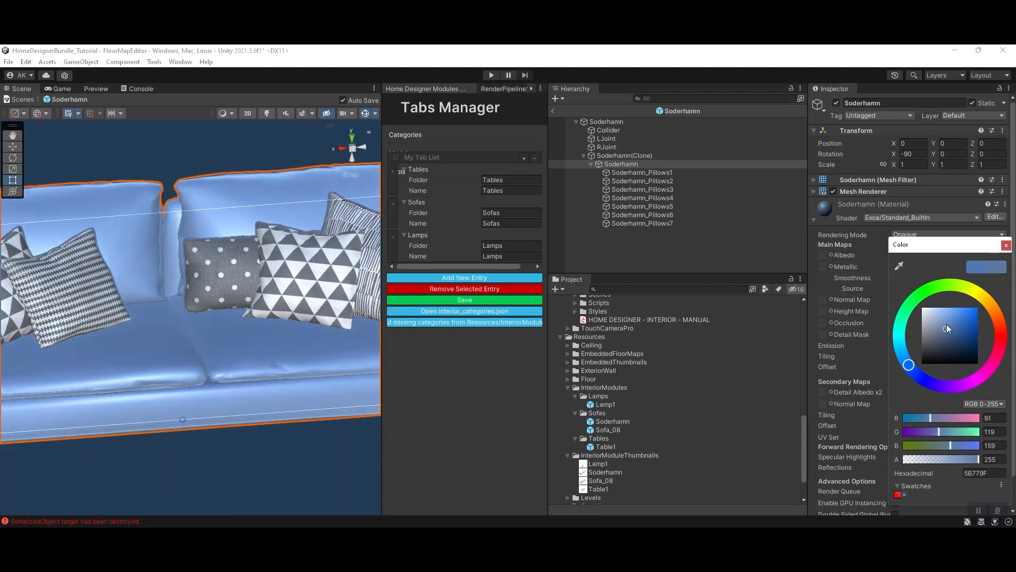
{"action": "key", "text": "Escape"}
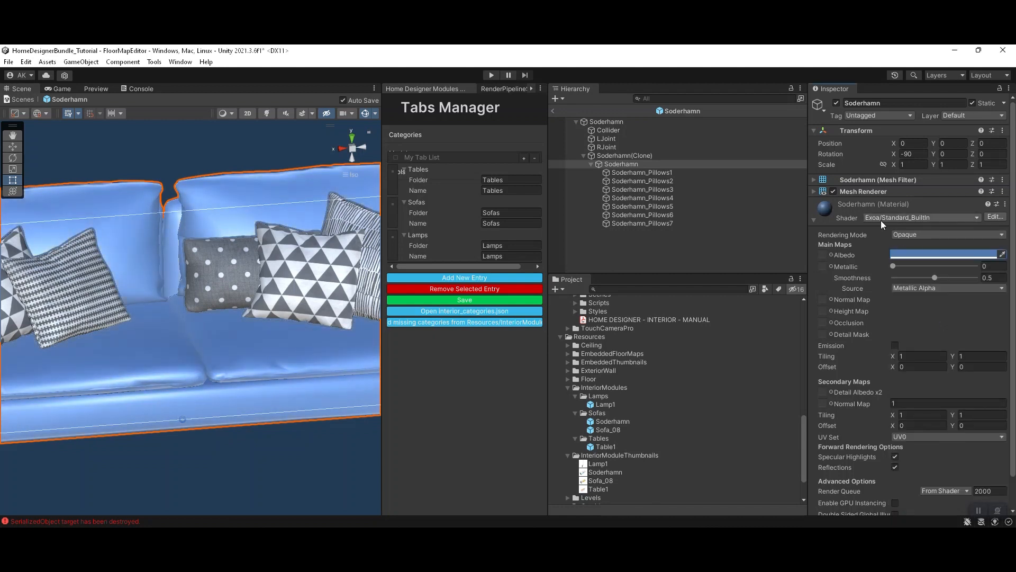
Step: Add a variant named Red to the Soderhamn root's Module Color Variants, with the opaque red colour C82727
{"action": "left_click", "coordinate": [613, 138]}
{"action": "left_click", "coordinate": [611, 121]}
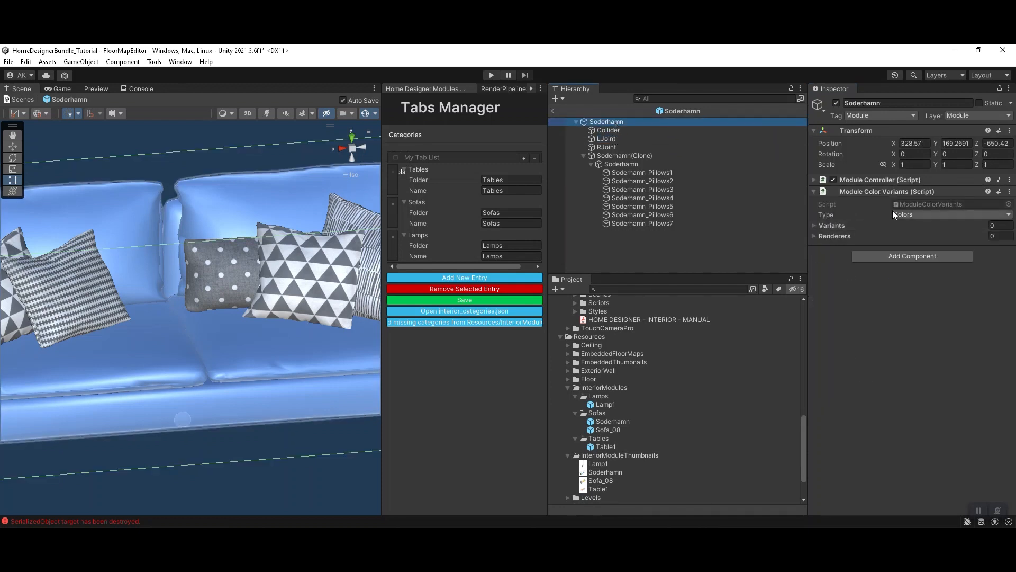
{"action": "left_click", "coordinate": [828, 226]}
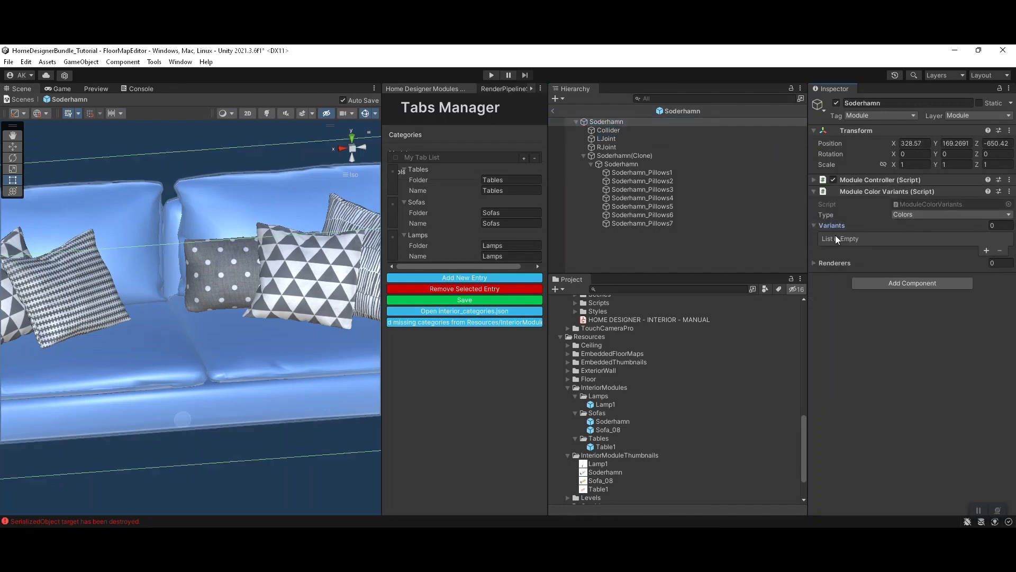
{"action": "left_click", "coordinate": [986, 250]}
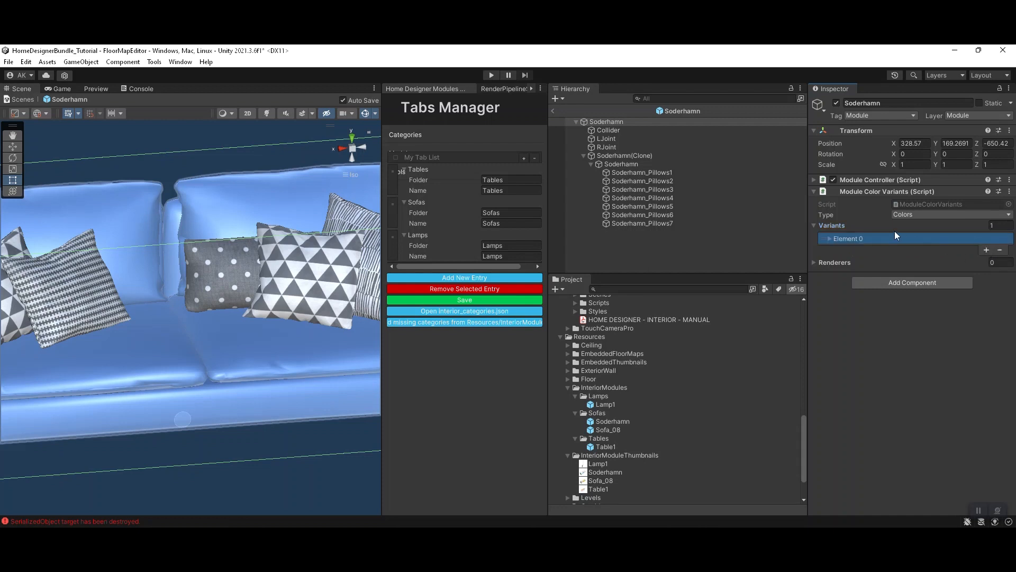
{"action": "left_click", "coordinate": [850, 239]}
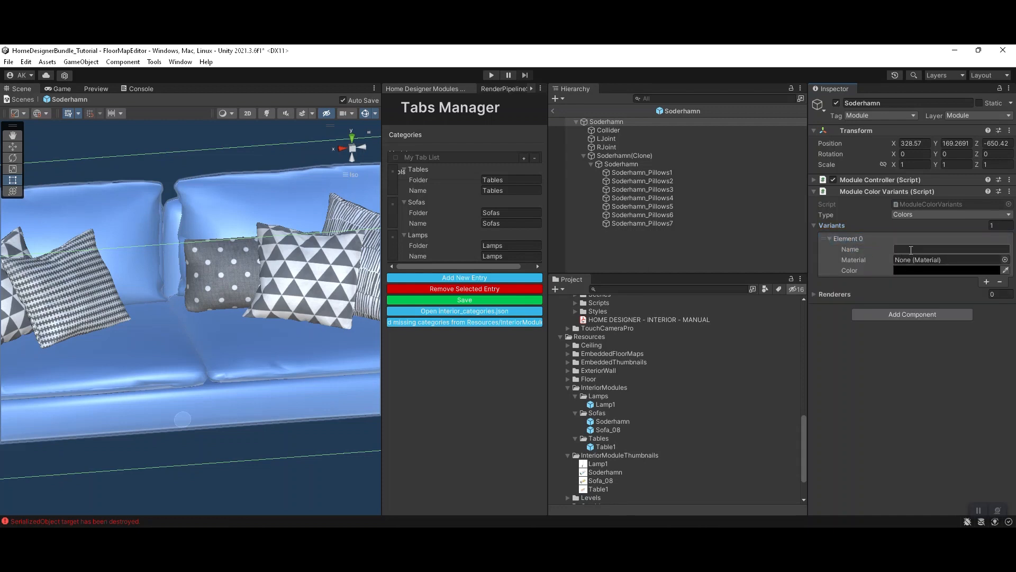
{"action": "type", "text": "Red"}
{"action": "left_click", "coordinate": [932, 271]}
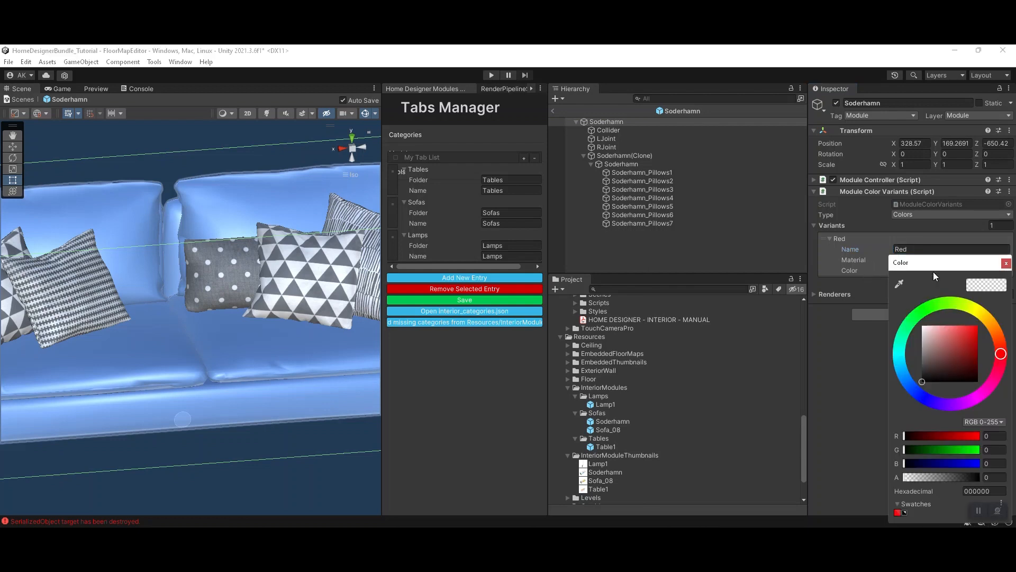
{"action": "left_click_drag", "start_coordinate": [952, 345], "coordinate": [970, 333]}
{"action": "left_click", "coordinate": [979, 477]}
{"action": "left_click", "coordinate": [967, 338]}
{"action": "left_click", "coordinate": [861, 296]}
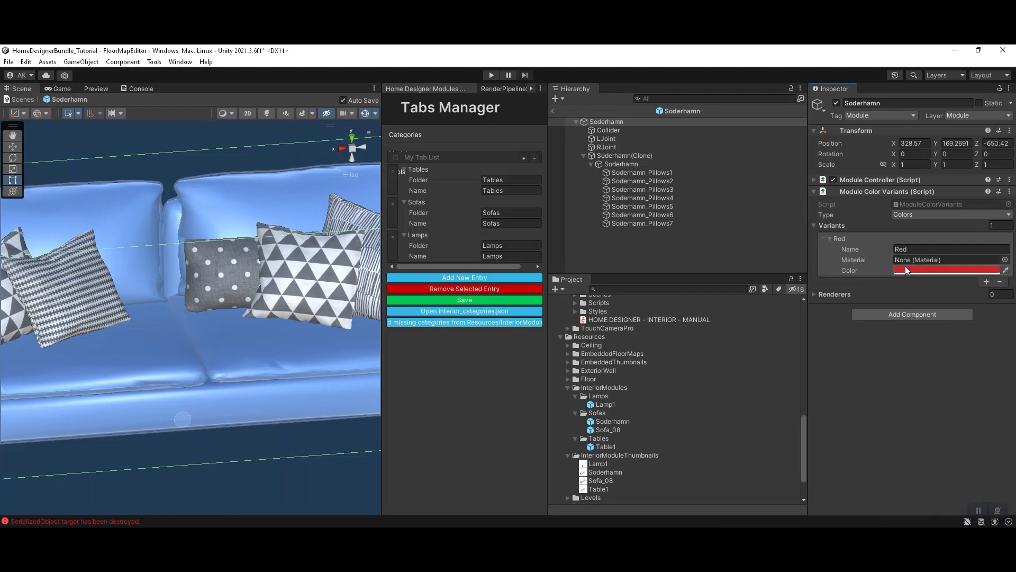
Step: Add a second variant named Green and give it a medium-dark green colour
{"action": "left_click", "coordinate": [987, 281]}
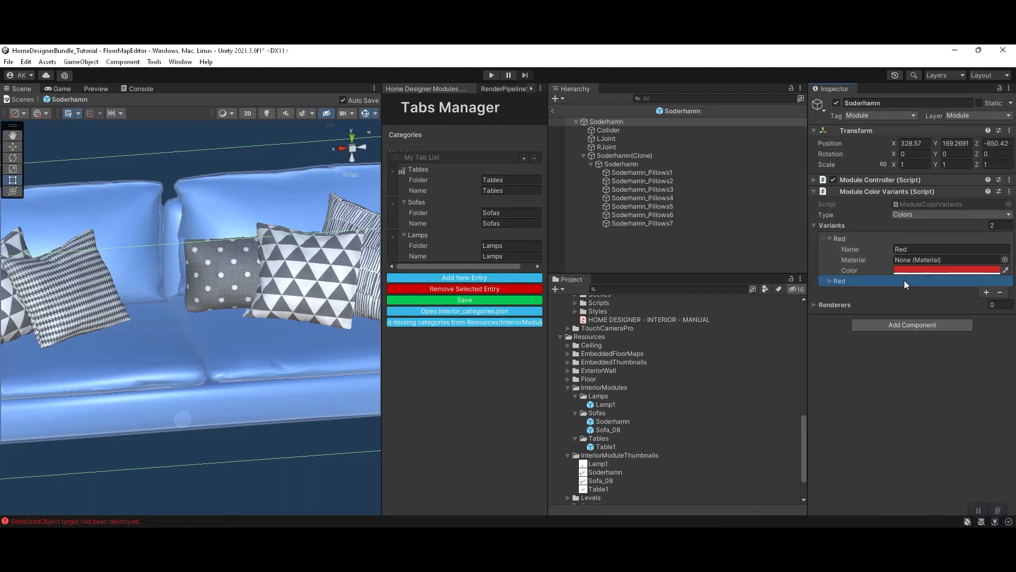
{"action": "left_click", "coordinate": [927, 291]}
{"action": "type", "text": "G"}
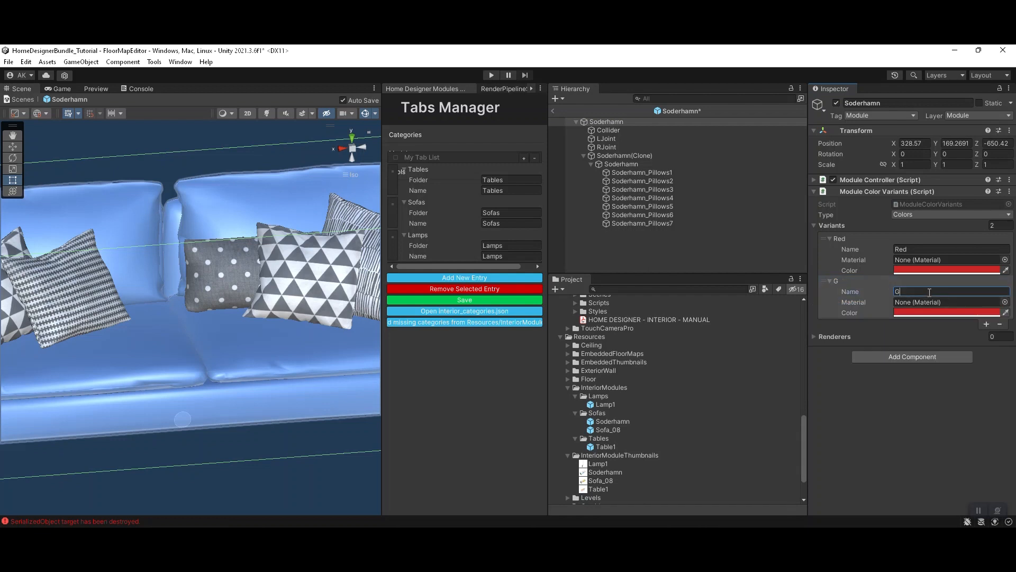
{"action": "type", "text": "reen"}
{"action": "left_click", "coordinate": [922, 312]}
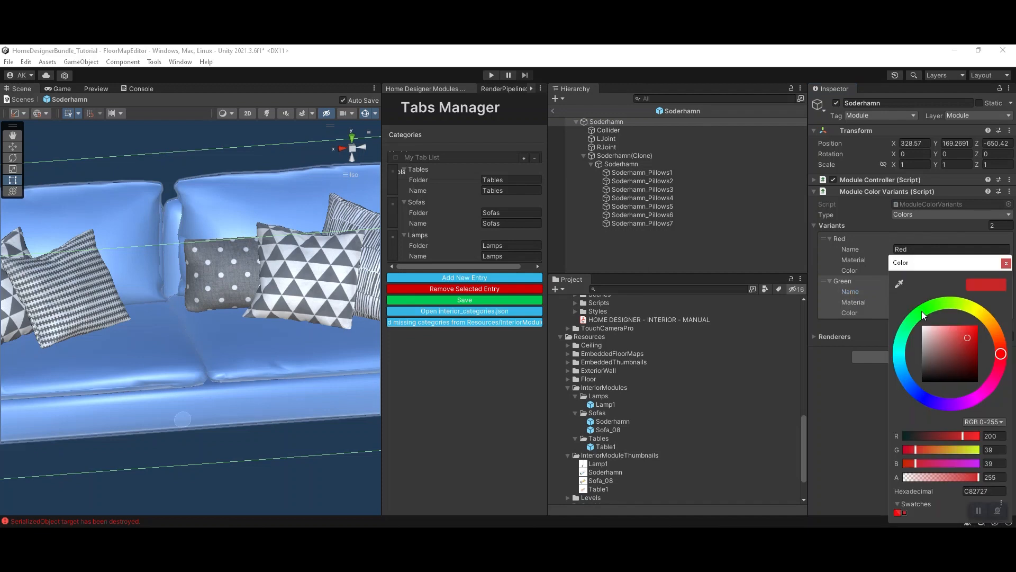
{"action": "left_click", "coordinate": [934, 307]}
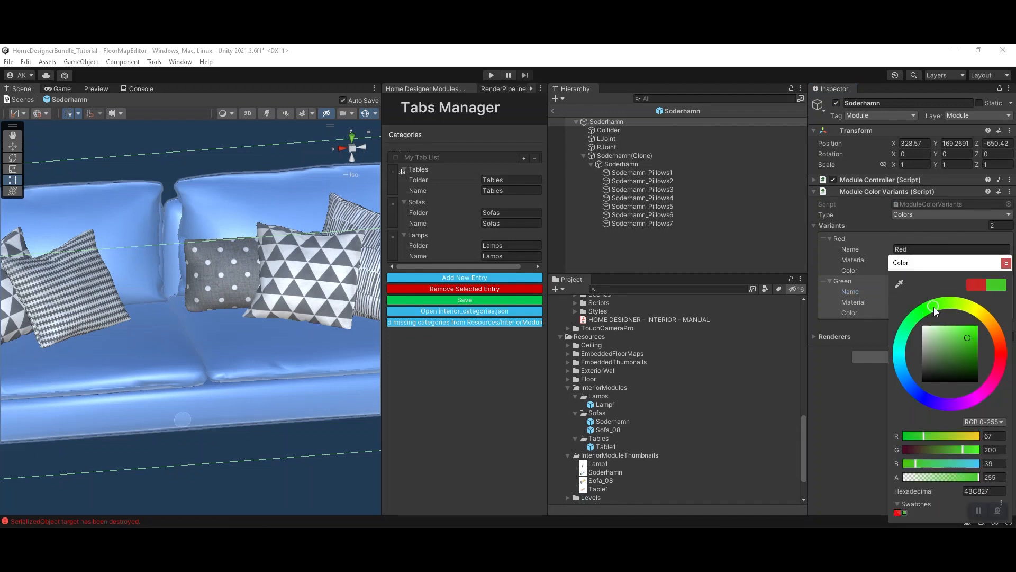
{"action": "left_click", "coordinate": [968, 342]}
{"action": "left_click", "coordinate": [968, 348]}
{"action": "left_click", "coordinate": [885, 396]}
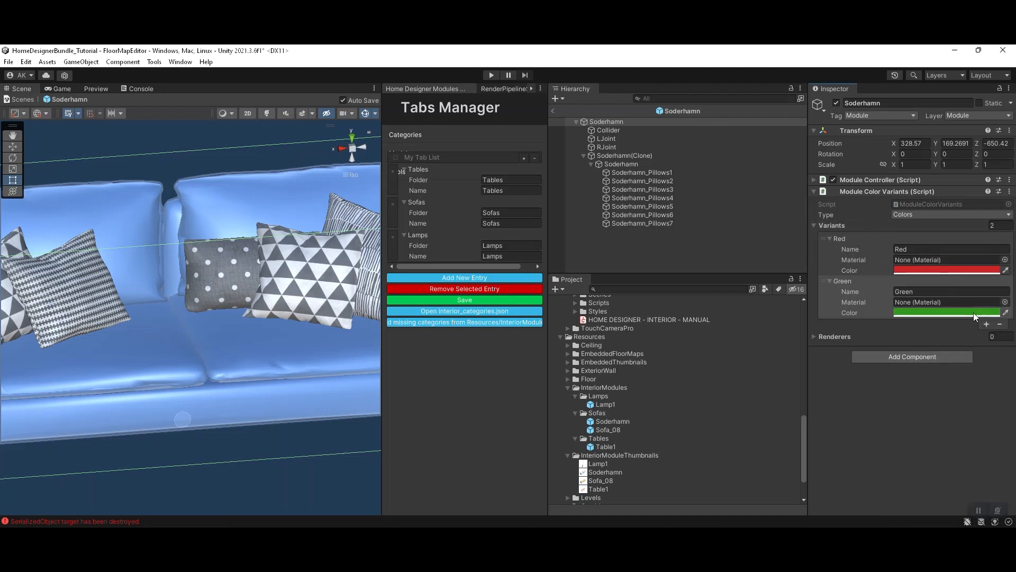
Step: Add a third variant named Blue and set its colour to blue 2957C8
{"action": "left_click", "coordinate": [987, 325]}
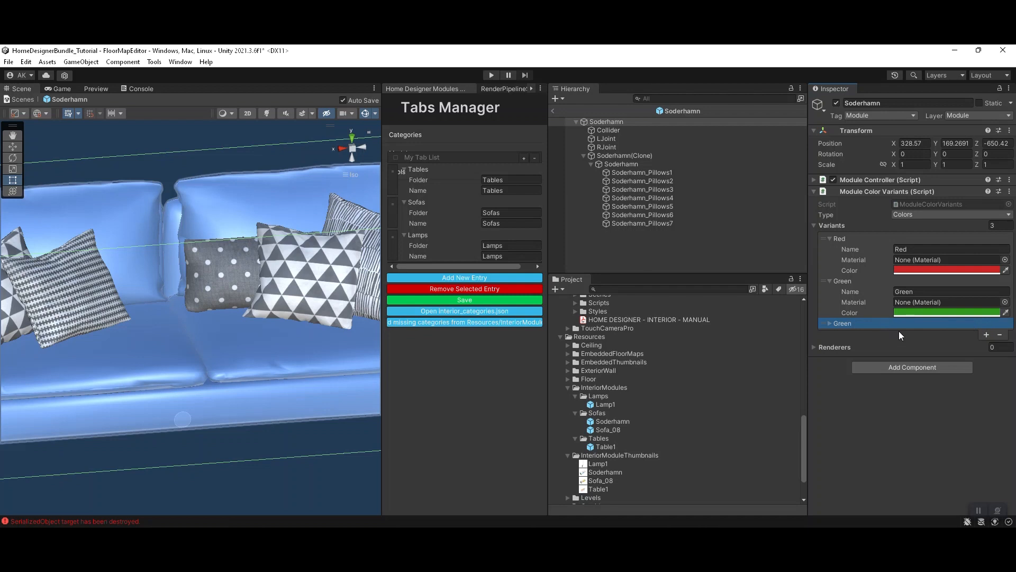
{"action": "left_click", "coordinate": [892, 326]}
{"action": "left_click", "coordinate": [919, 332]}
{"action": "type", "text": "Blue"}
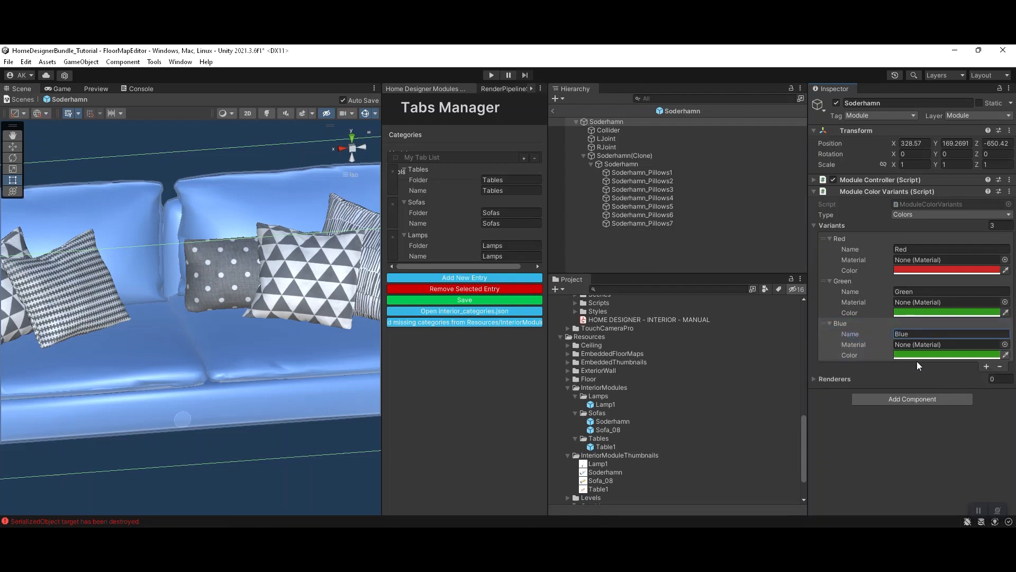
{"action": "left_click", "coordinate": [919, 355]}
{"action": "left_click", "coordinate": [913, 388]}
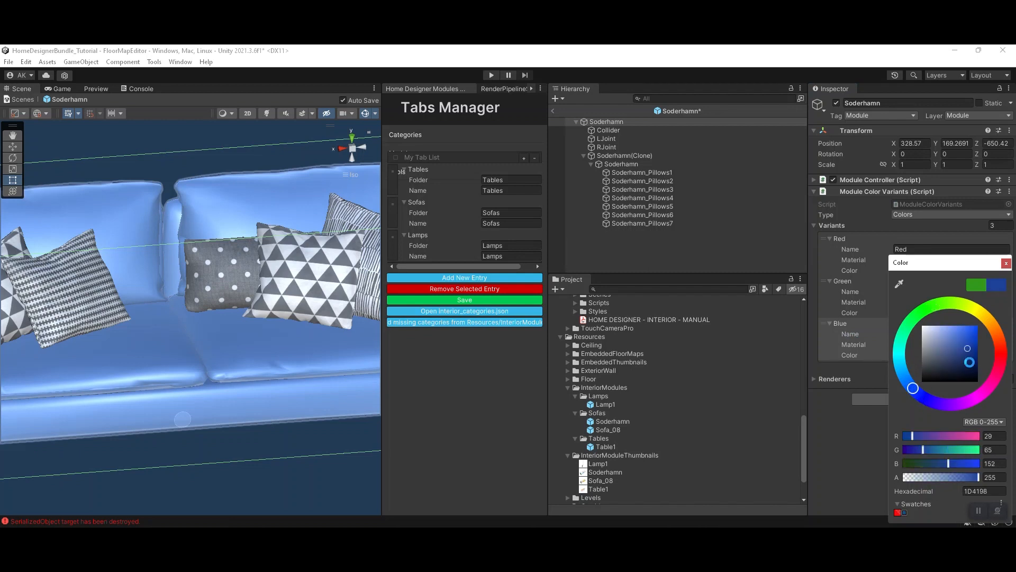
{"action": "left_click", "coordinate": [968, 337]}
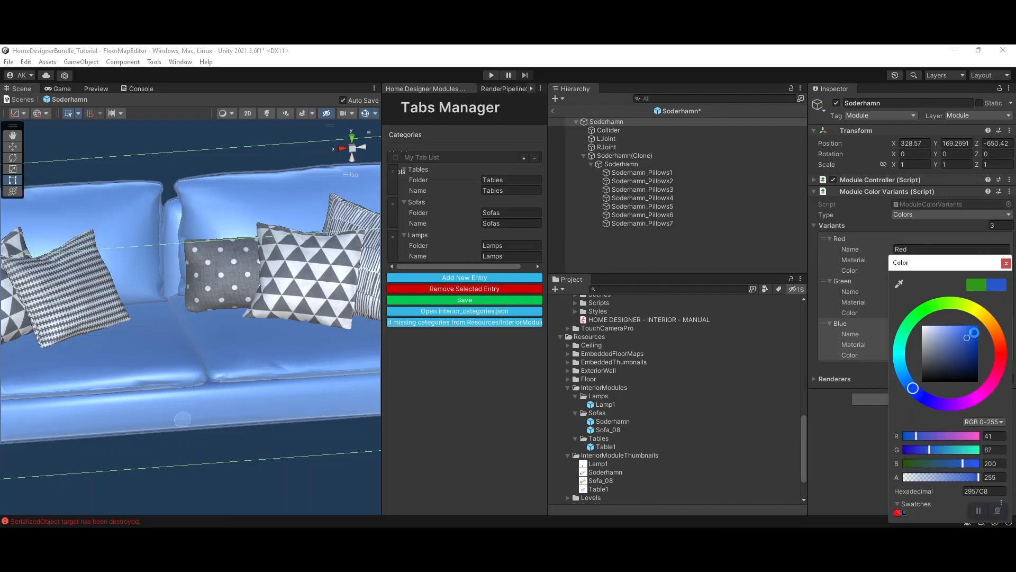
{"action": "left_click", "coordinate": [1007, 263]}
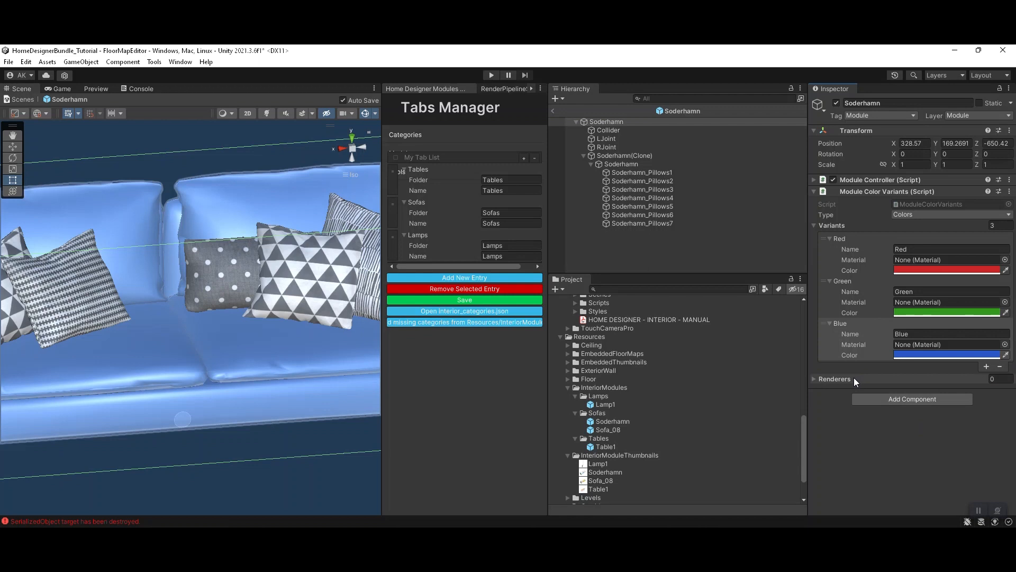
Step: Assign the Soderhamn body's Mesh Renderer as the variants' only renderer and leave prefab editing
{"action": "left_click", "coordinate": [852, 378]}
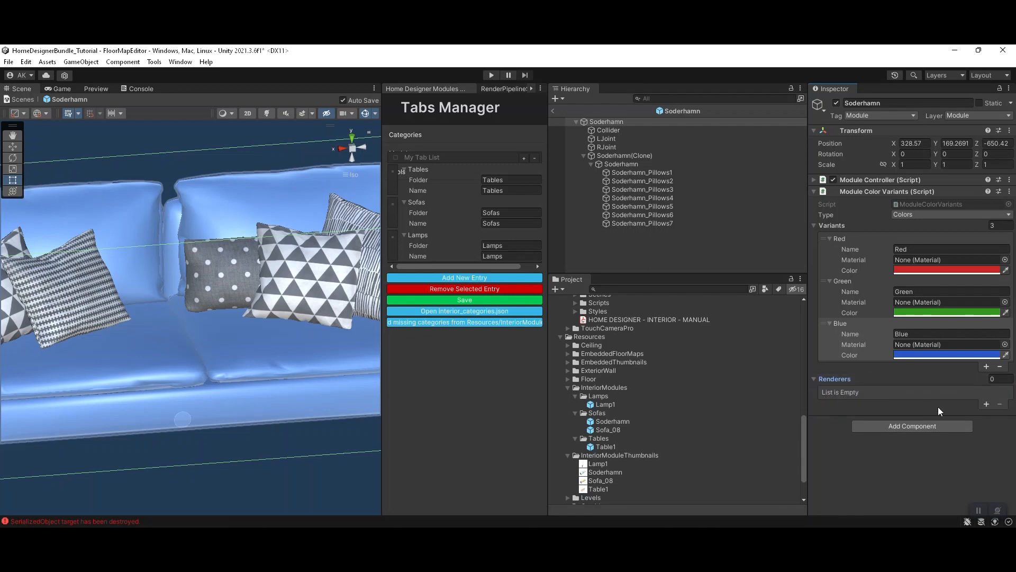
{"action": "left_click", "coordinate": [987, 404]}
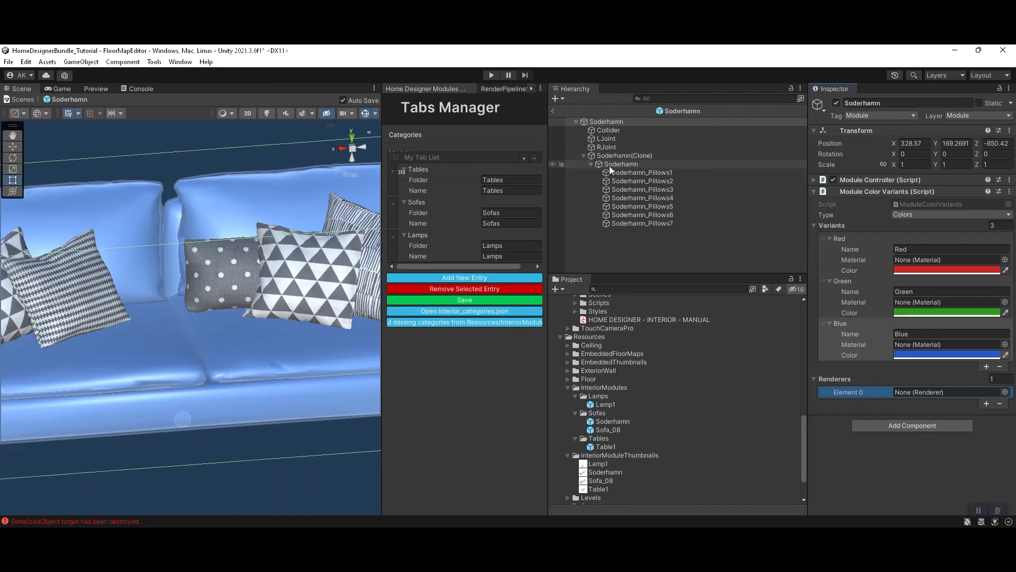
{"action": "left_click_drag", "start_coordinate": [610, 163], "coordinate": [920, 393]}
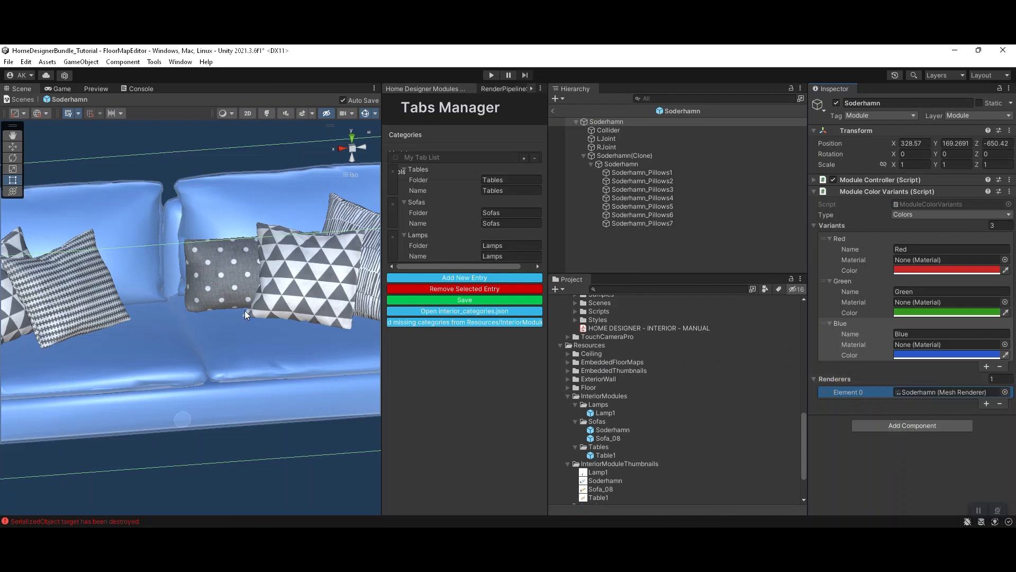
{"action": "left_click", "coordinate": [552, 111]}
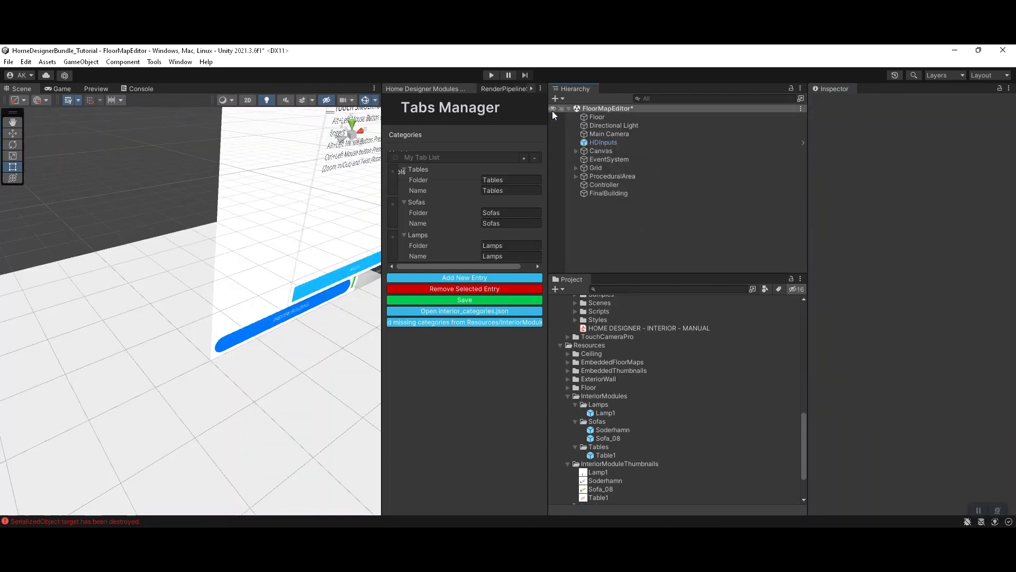
Step: Start Play mode, switch to Home Designer and load the LROOM floor map
{"action": "left_click", "coordinate": [493, 75]}
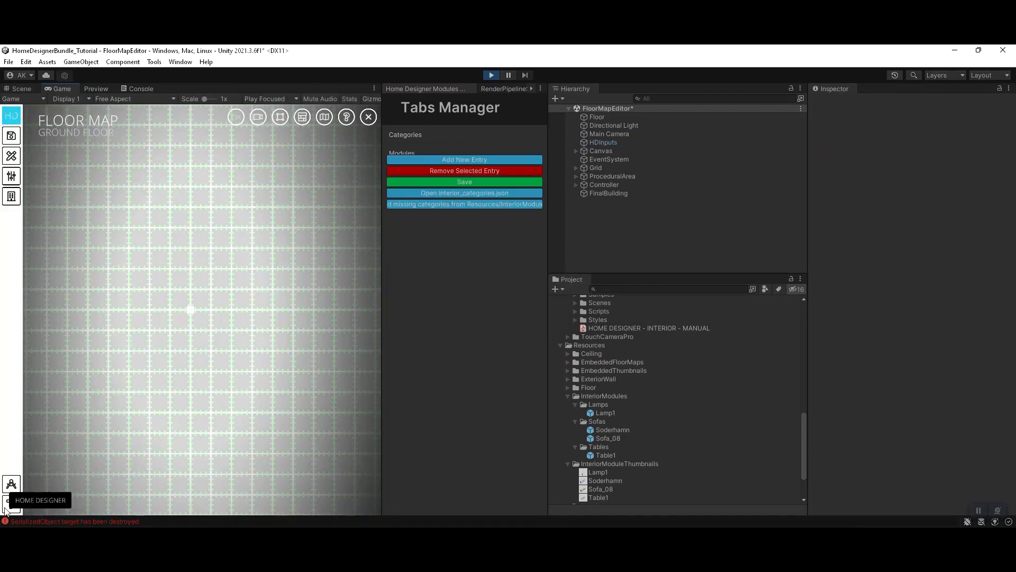
{"action": "left_click", "coordinate": [8, 509]}
{"action": "left_click", "coordinate": [148, 333]}
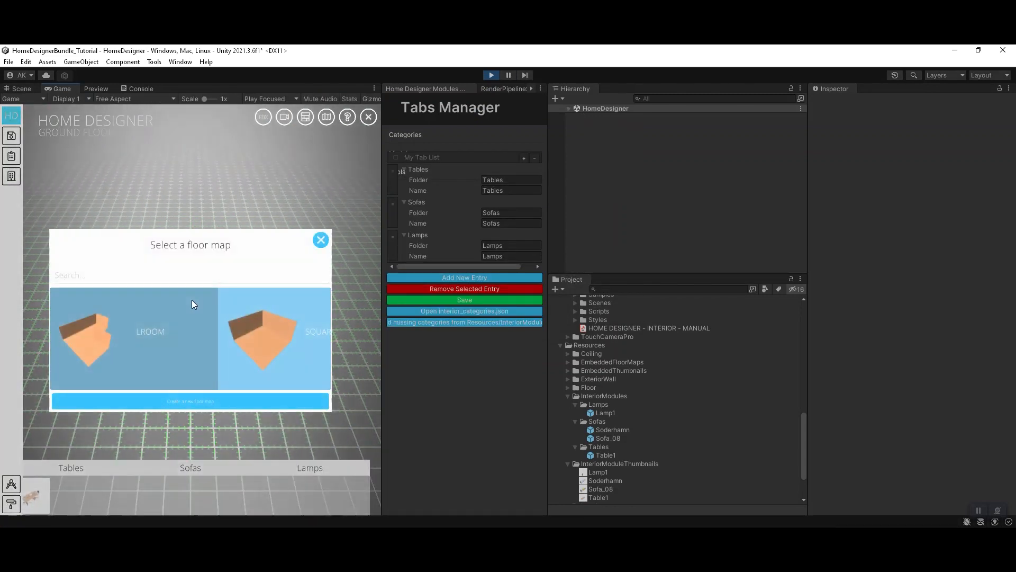
{"action": "left_click", "coordinate": [160, 328]}
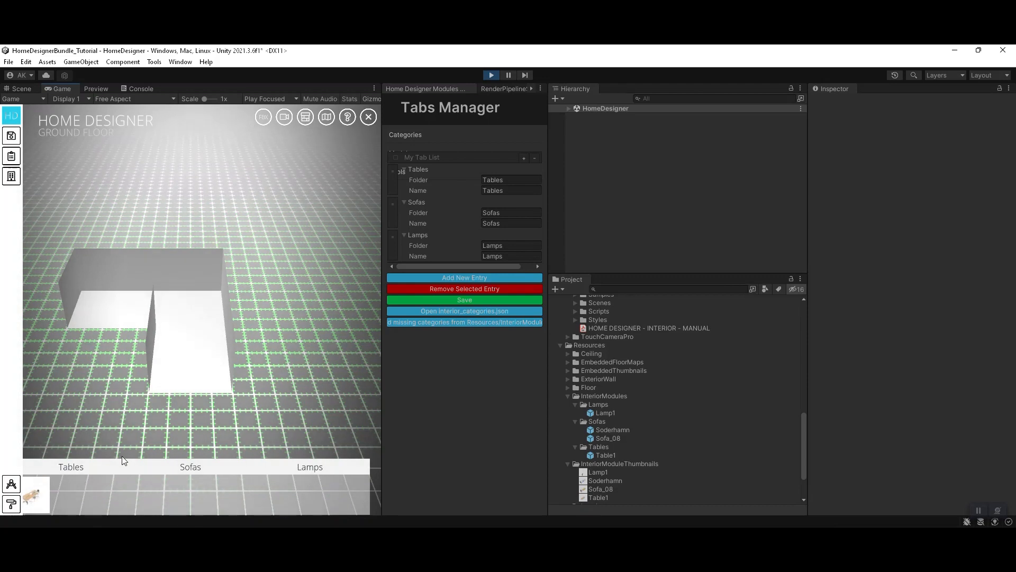
Step: Place the Soderhamn sofa from the Sofas category in the room
{"action": "left_click", "coordinate": [193, 466]}
{"action": "mouse_move", "coordinate": [37, 498]}
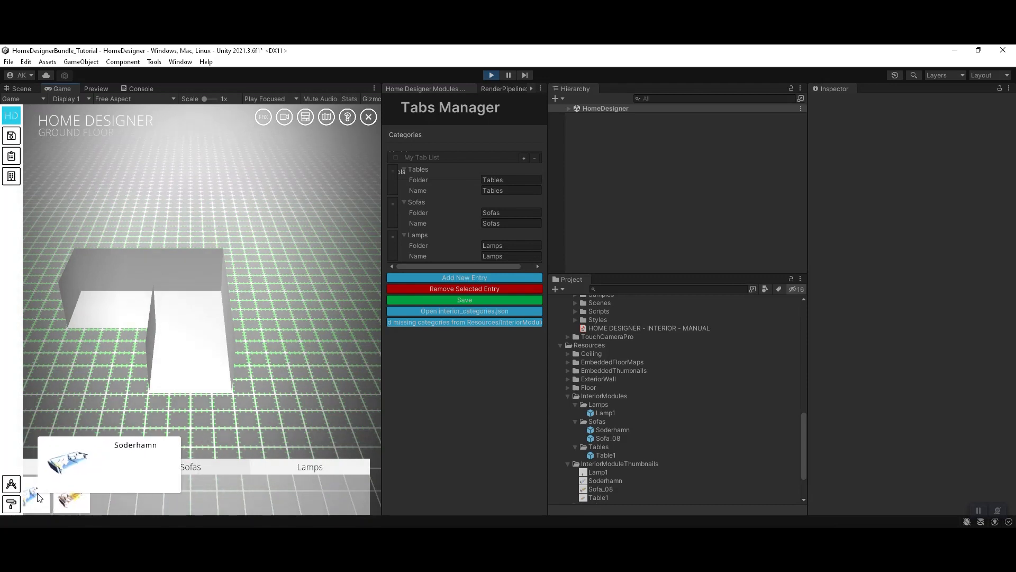
{"action": "left_click_drag", "start_coordinate": [36, 501], "coordinate": [174, 288]}
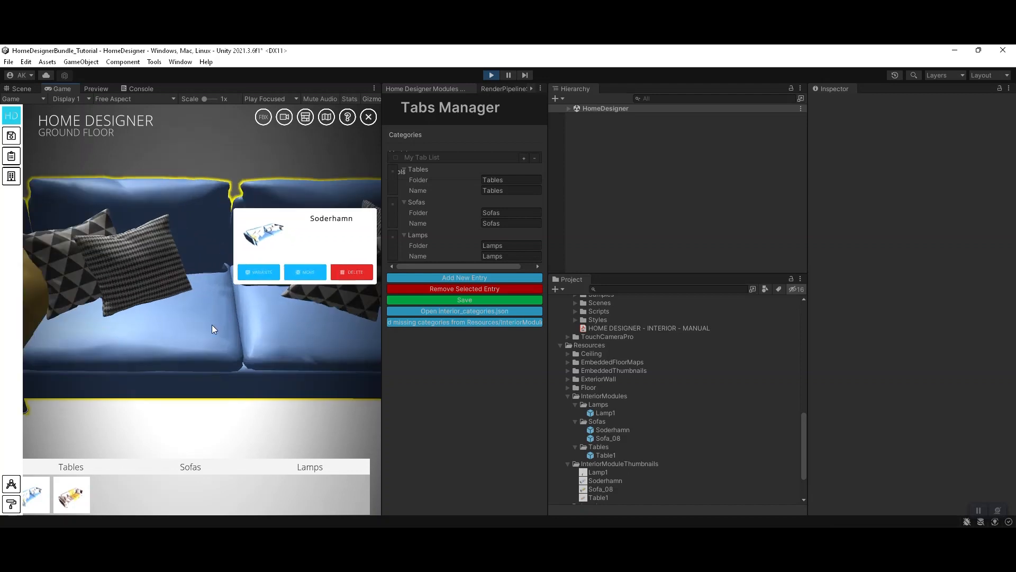
Step: Try the red, green and blue colour variants on the placed Soderhamn sofa, ending on red
{"action": "left_click", "coordinate": [261, 277]}
{"action": "left_click", "coordinate": [278, 249]}
{"action": "left_click", "coordinate": [259, 246]}
{"action": "left_click", "coordinate": [293, 242]}
{"action": "left_click", "coordinate": [334, 242]}
{"action": "left_click", "coordinate": [290, 243]}
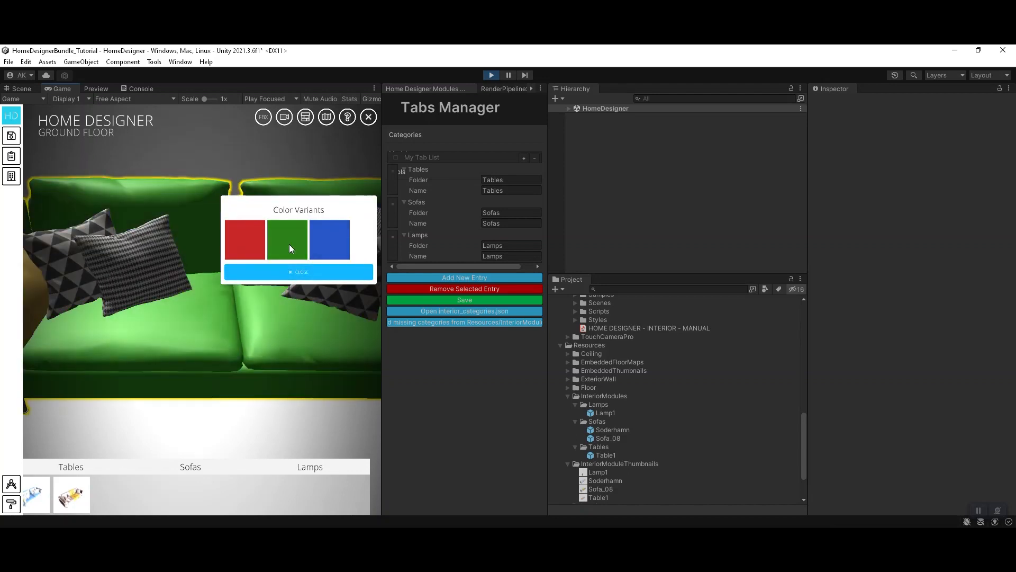
{"action": "left_click", "coordinate": [251, 245]}
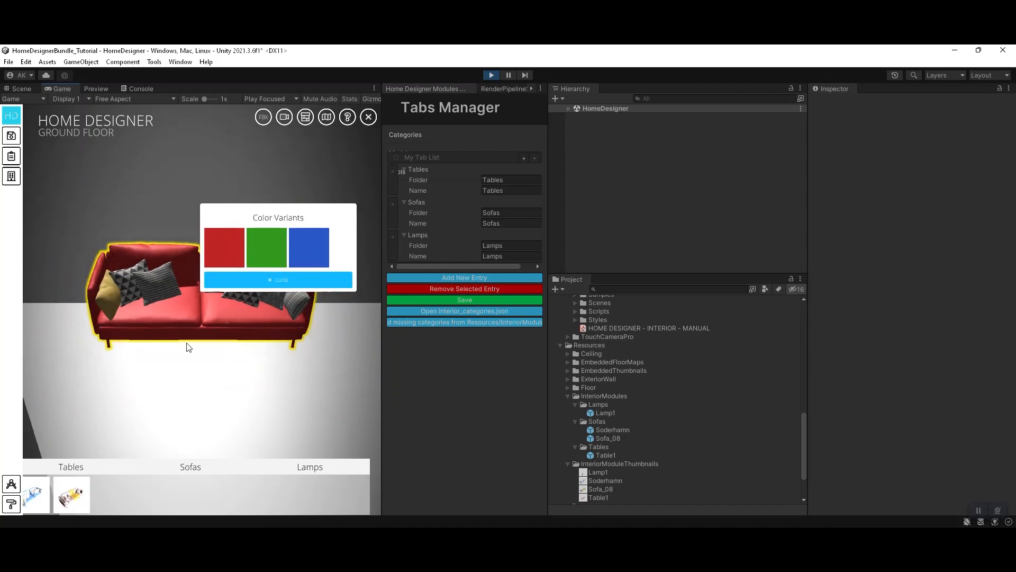
{"action": "left_click", "coordinate": [275, 243]}
{"action": "left_click", "coordinate": [297, 244]}
{"action": "left_click", "coordinate": [221, 252]}
Step: Look over the red sofa in the room and exit Play mode
{"action": "scroll", "coordinate": [138, 297], "scroll_direction": "up", "scroll_amount": 5}
{"action": "right_click_drag", "start_coordinate": [142, 314], "coordinate": [274, 313]}
{"action": "scroll", "coordinate": [298, 318], "scroll_direction": "down", "scroll_amount": 4}
{"action": "scroll", "coordinate": [208, 252], "scroll_direction": "down", "scroll_amount": 4}
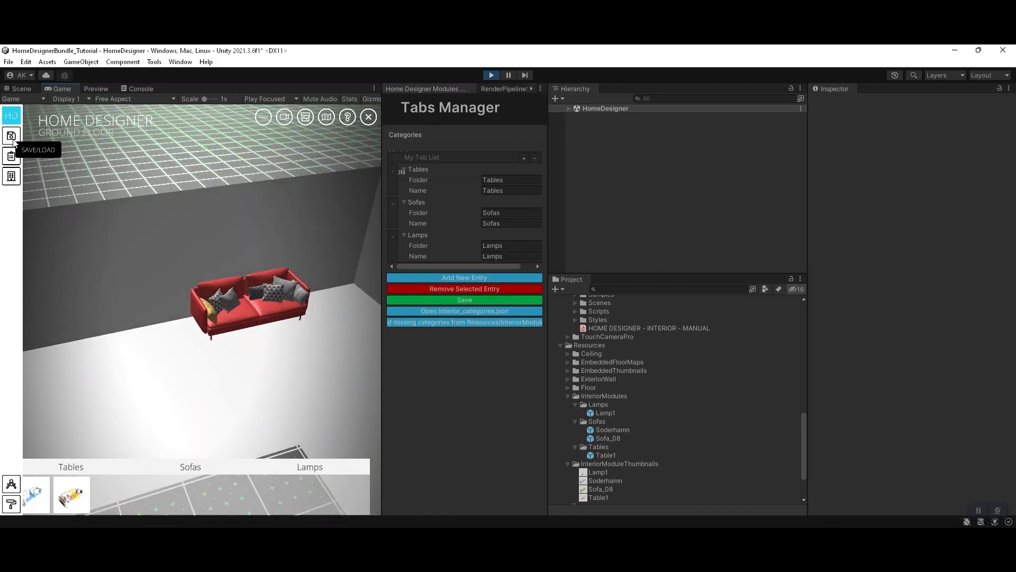
{"action": "left_click", "coordinate": [11, 139]}
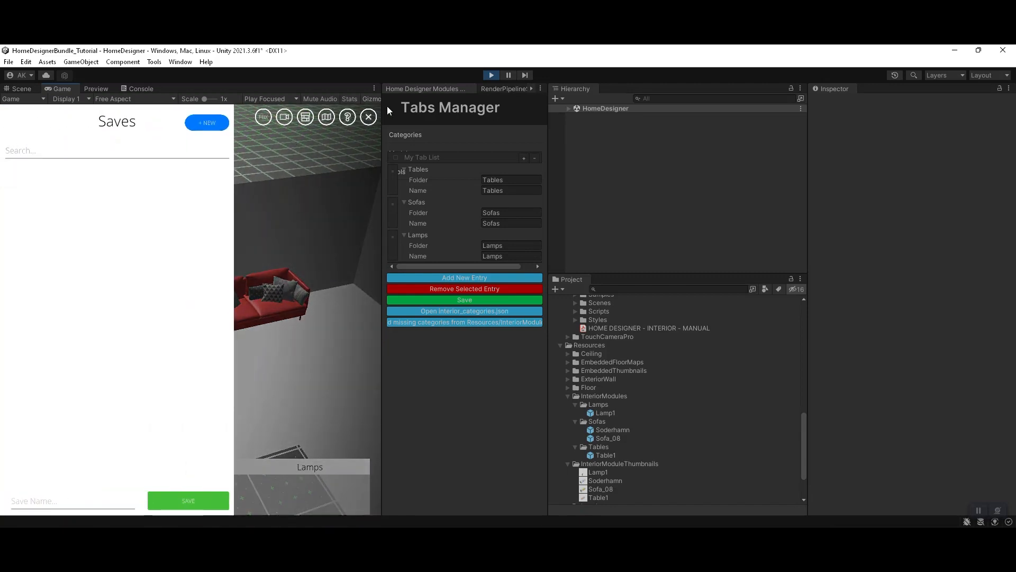
{"action": "left_click", "coordinate": [492, 75]}
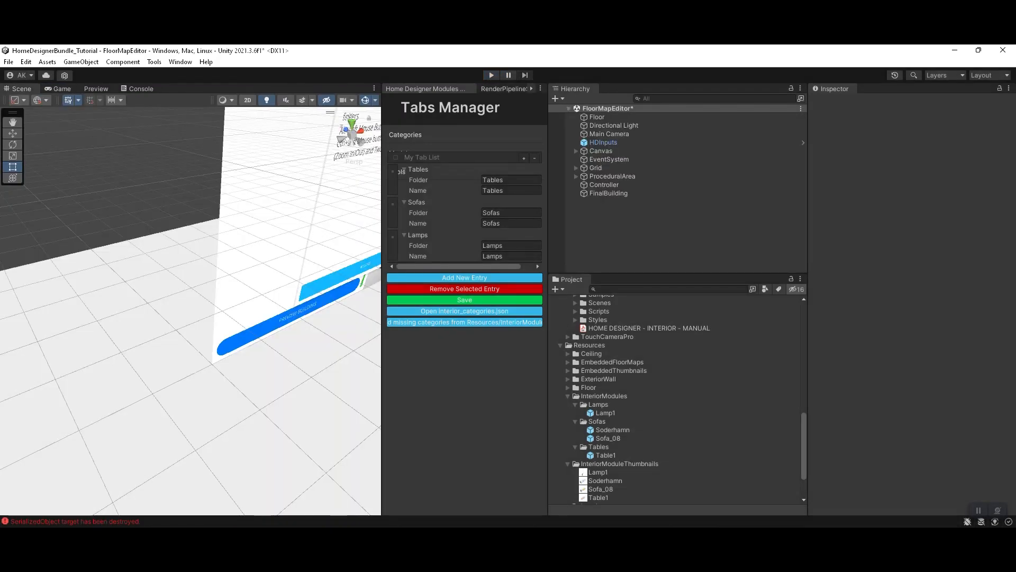